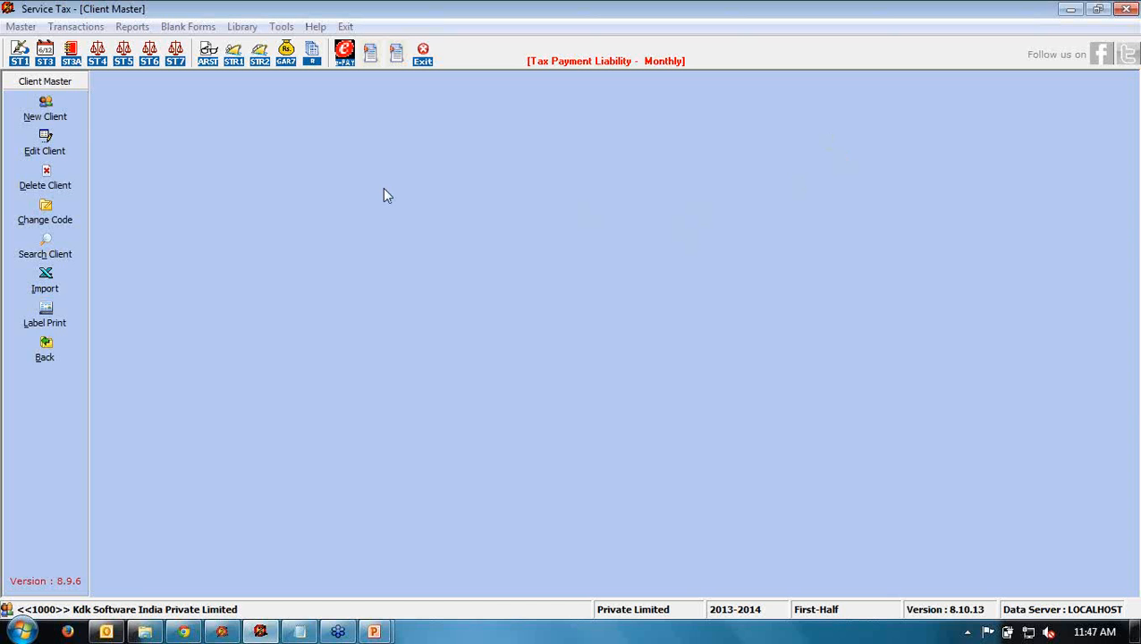
- Open a blank New Client entry form in Client Master
{"action": "left_click", "coordinate": [56, 113]}
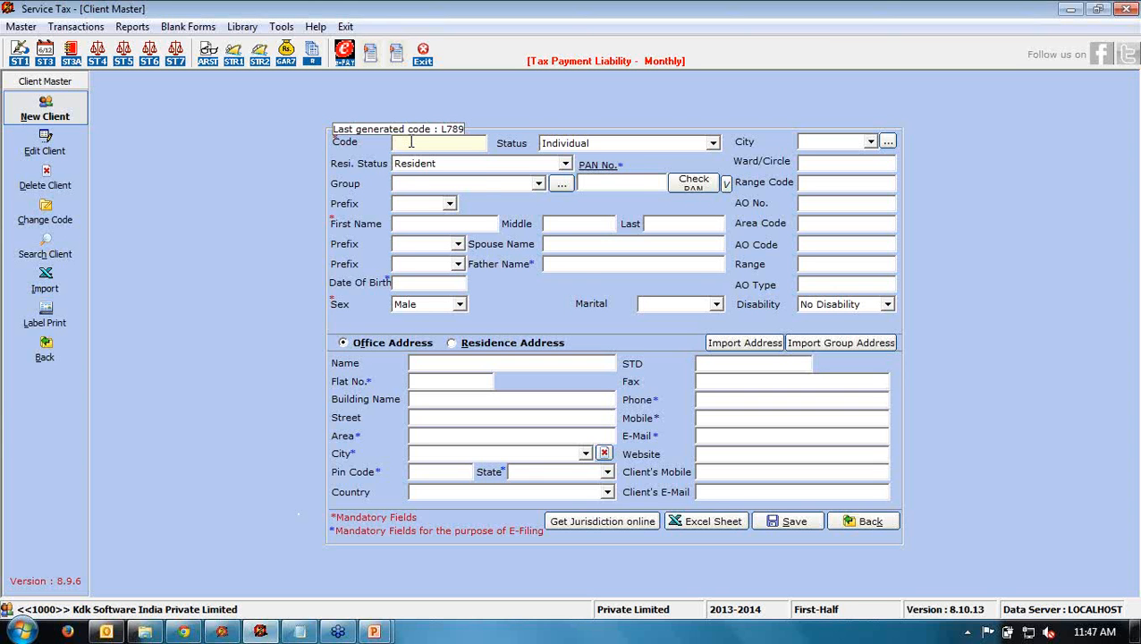
- Enter client code A1 and set the client status to Partnership Firm
{"action": "type", "text": "a1"}
{"action": "key", "text": "Tab"}
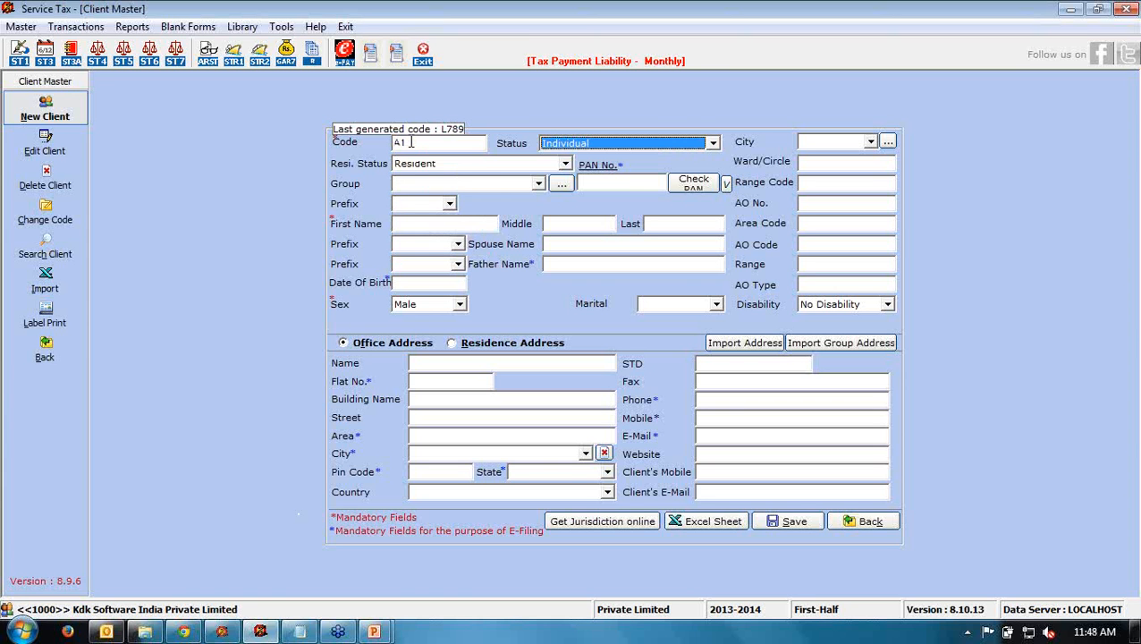
{"action": "left_click", "coordinate": [570, 145]}
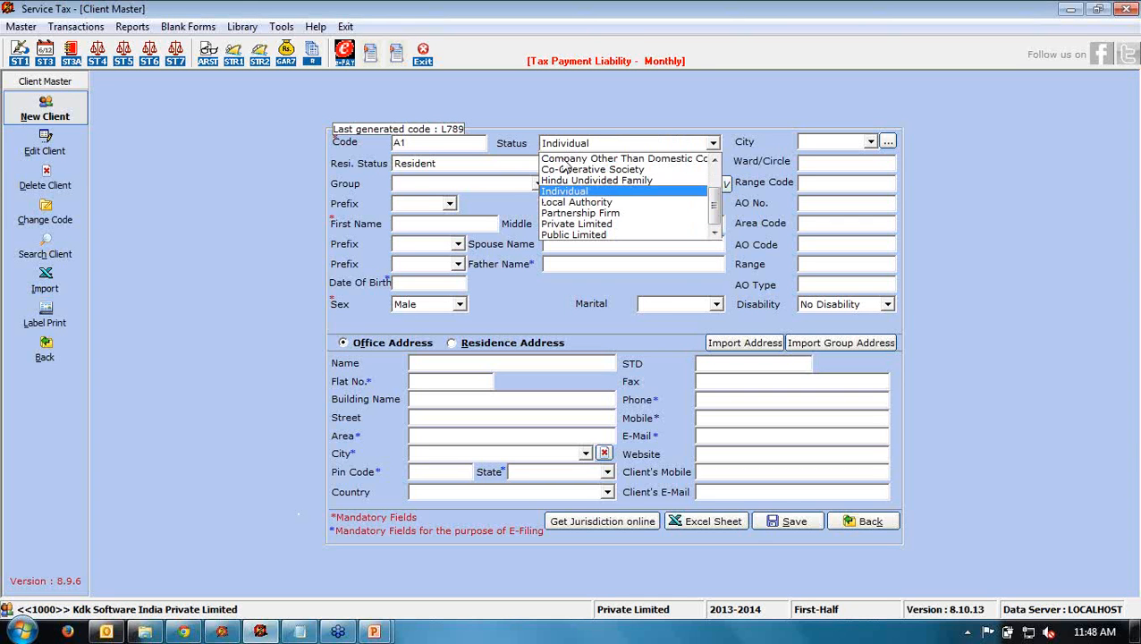
{"action": "left_click", "coordinate": [572, 191]}
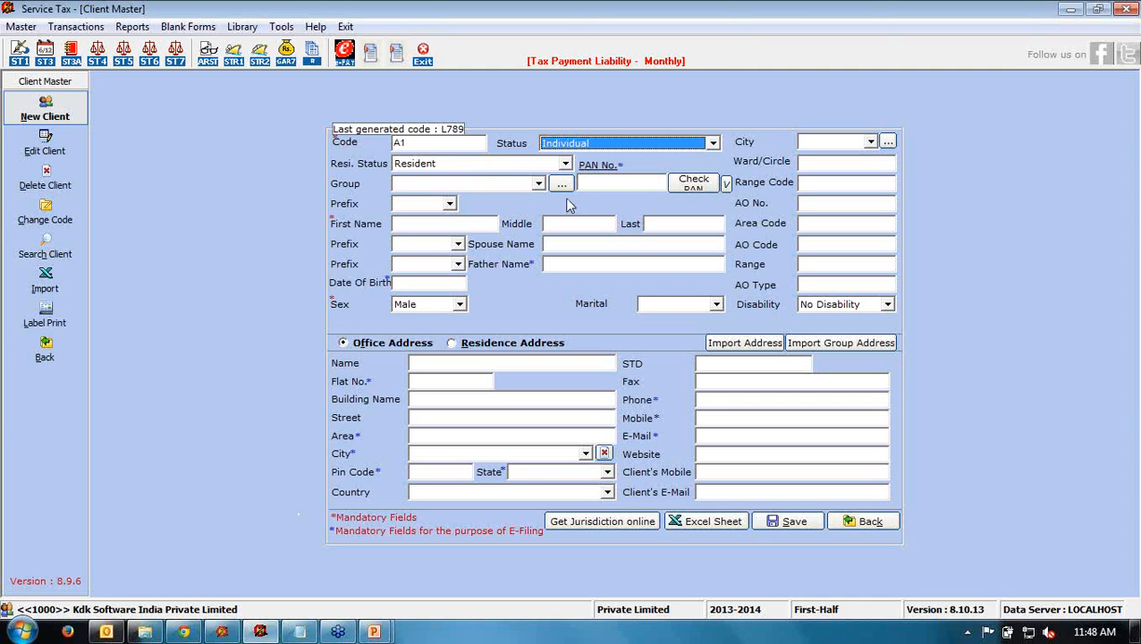
{"action": "left_click", "coordinate": [599, 185]}
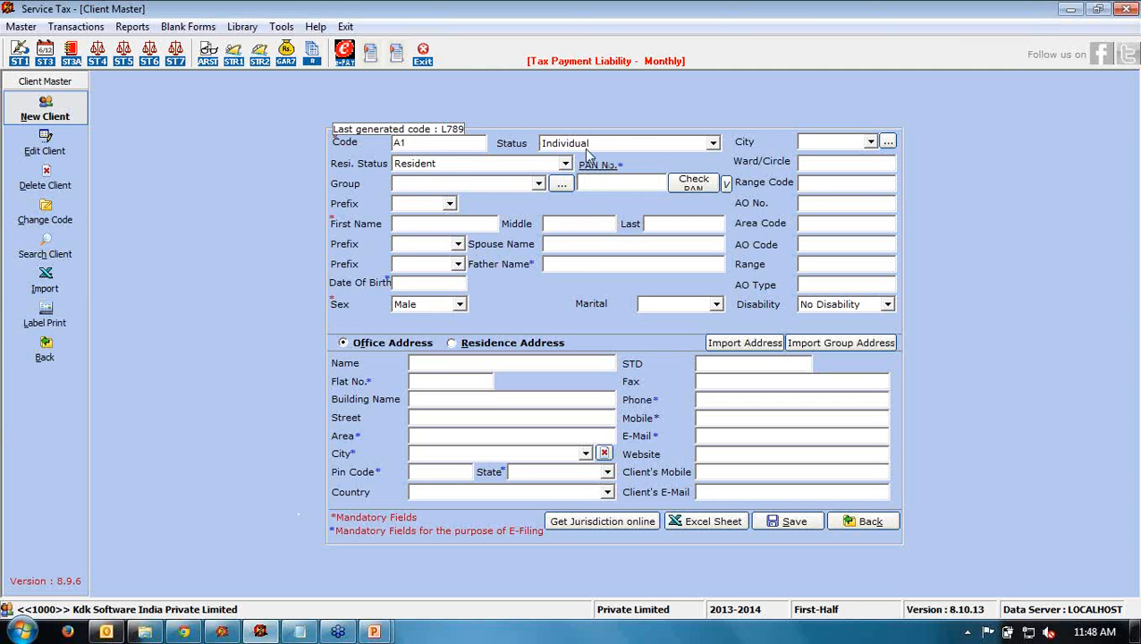
{"action": "left_click", "coordinate": [402, 225]}
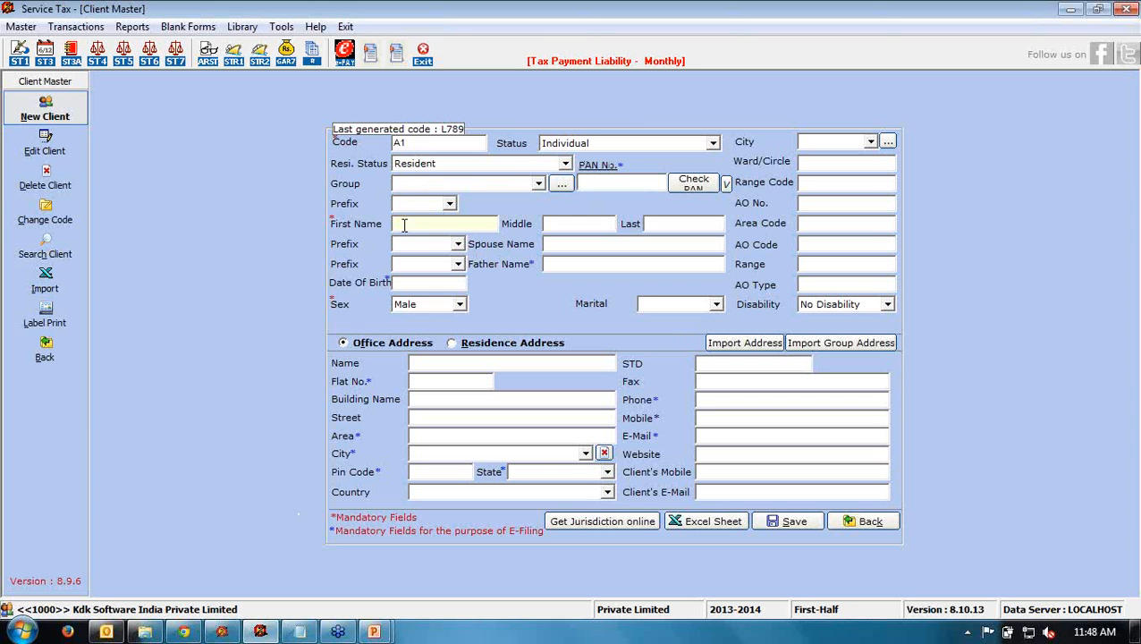
{"action": "left_click", "coordinate": [713, 143]}
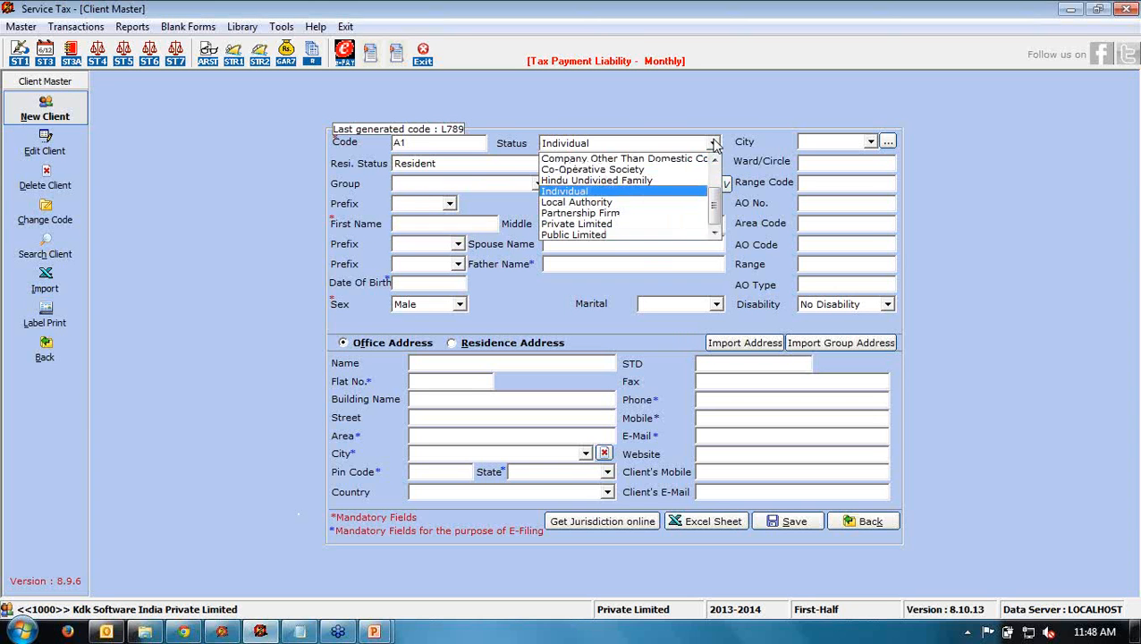
{"action": "left_click", "coordinate": [549, 213]}
{"action": "left_click", "coordinate": [543, 225]}
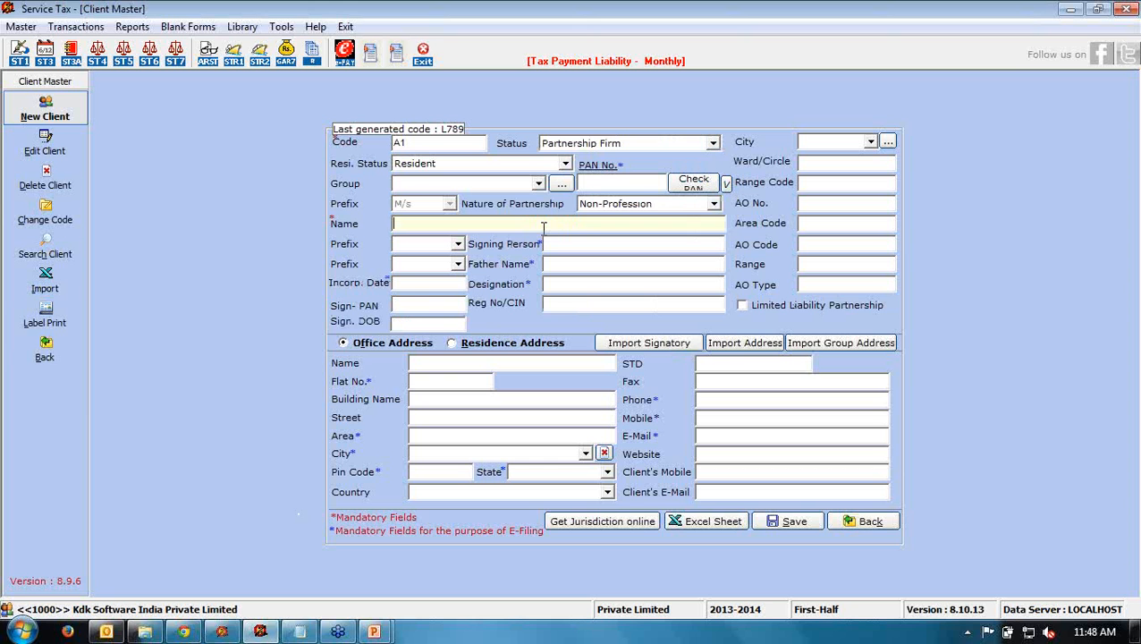
- Fill in the firm's name, signing person with prefix Mr., and the firm's PAN number
{"action": "left_click", "coordinate": [553, 245]}
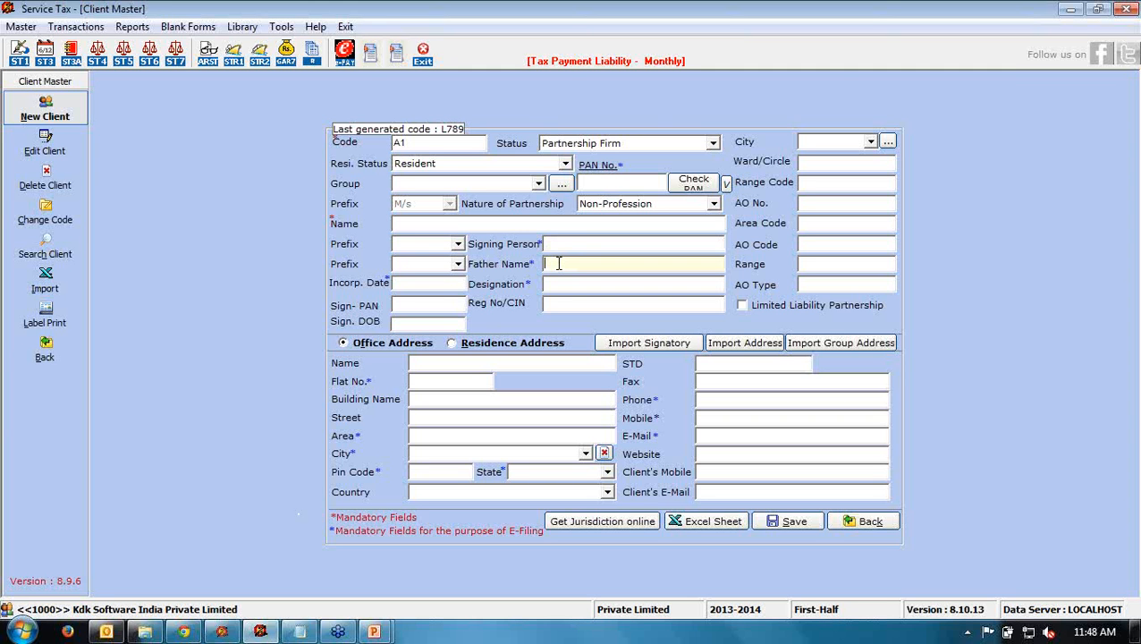
{"action": "left_click", "coordinate": [444, 282]}
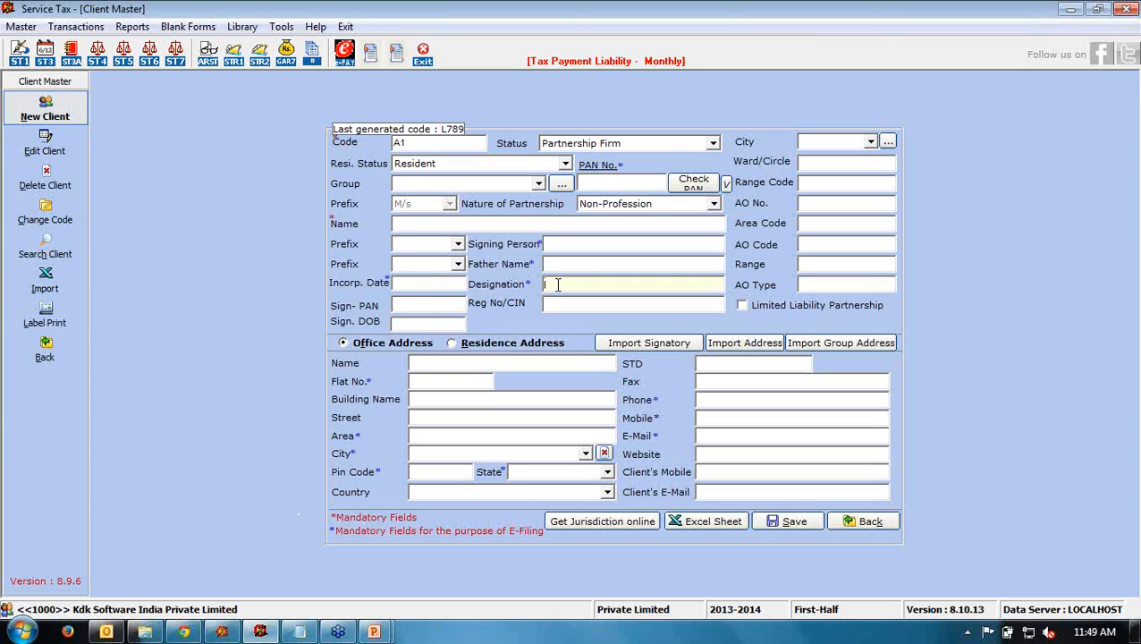
{"action": "left_click", "coordinate": [420, 305]}
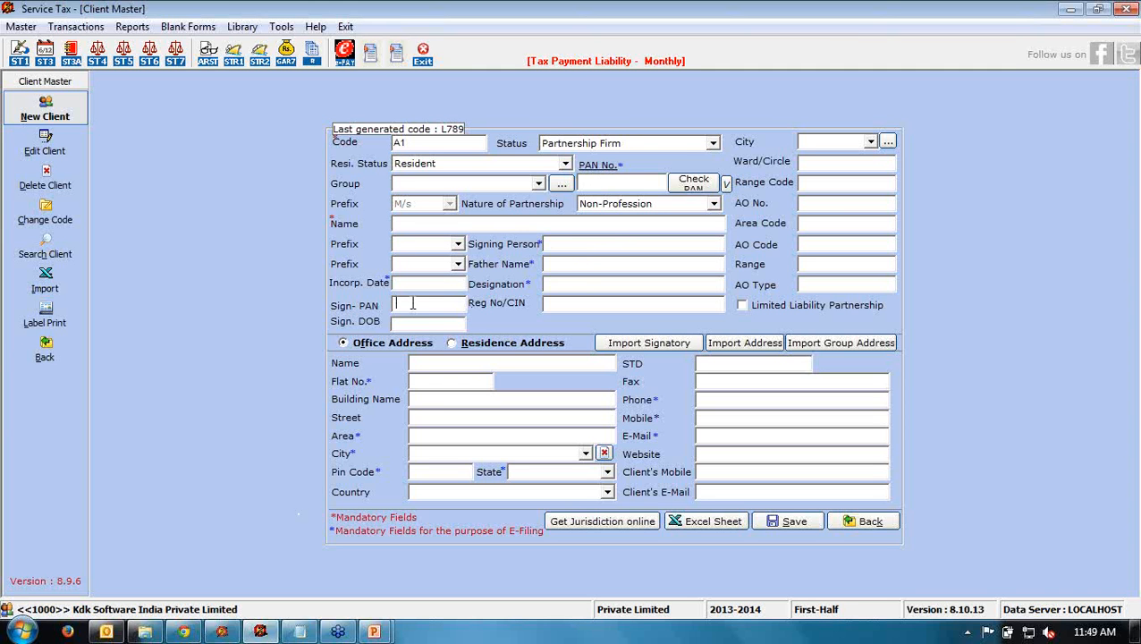
{"action": "left_click", "coordinate": [419, 222]}
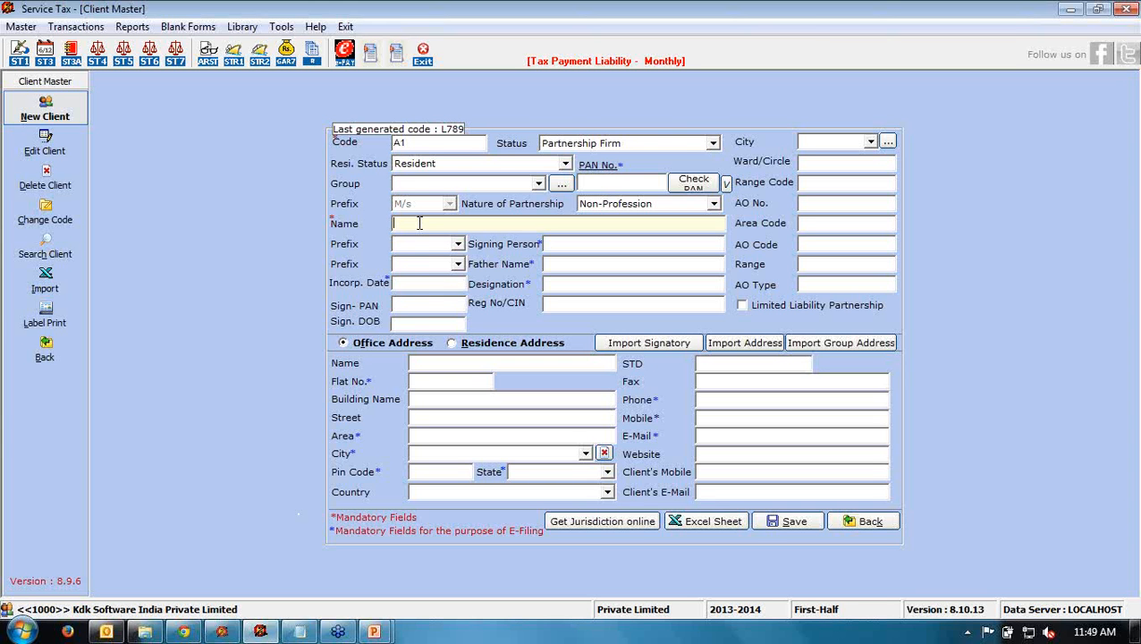
{"action": "type", "text": "kamal & co."}
{"action": "key", "text": "Tab"}
{"action": "key", "text": "Tab"}
{"action": "type", "text": "kamal"}
{"action": "left_click", "coordinate": [588, 182]}
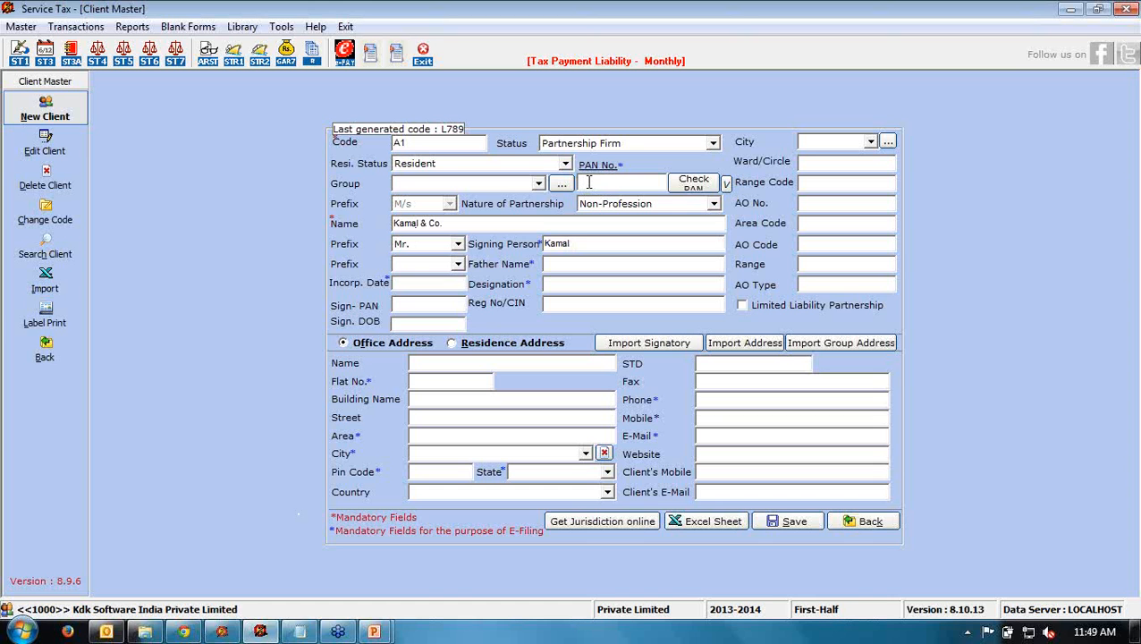
- Enter the signatory's PAN and incorporation date 01/04/2011
{"action": "left_click", "coordinate": [424, 306]}
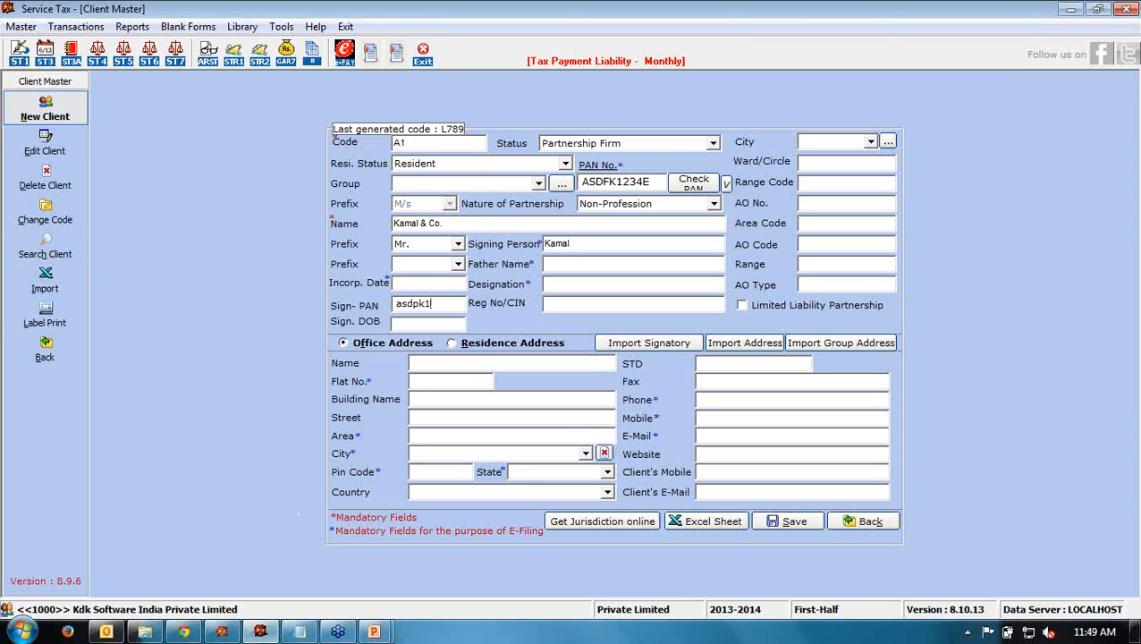
{"action": "left_click", "coordinate": [417, 284]}
{"action": "type", "text": "1/4/11"}
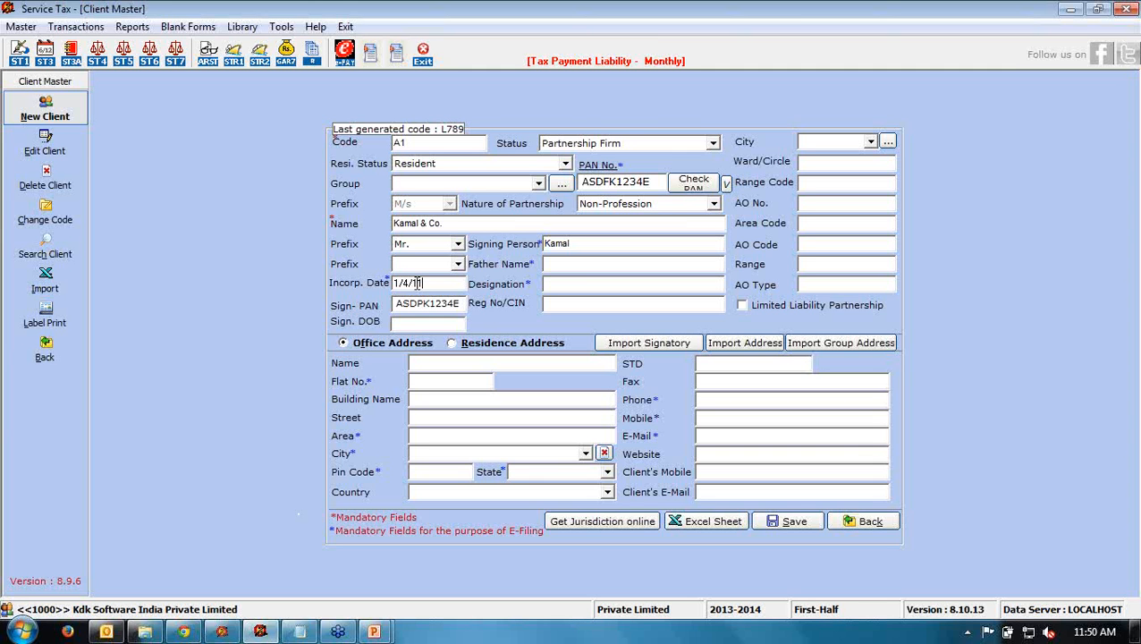
- Fill in the father's name and set the designation to Partner
{"action": "left_click", "coordinate": [572, 263]}
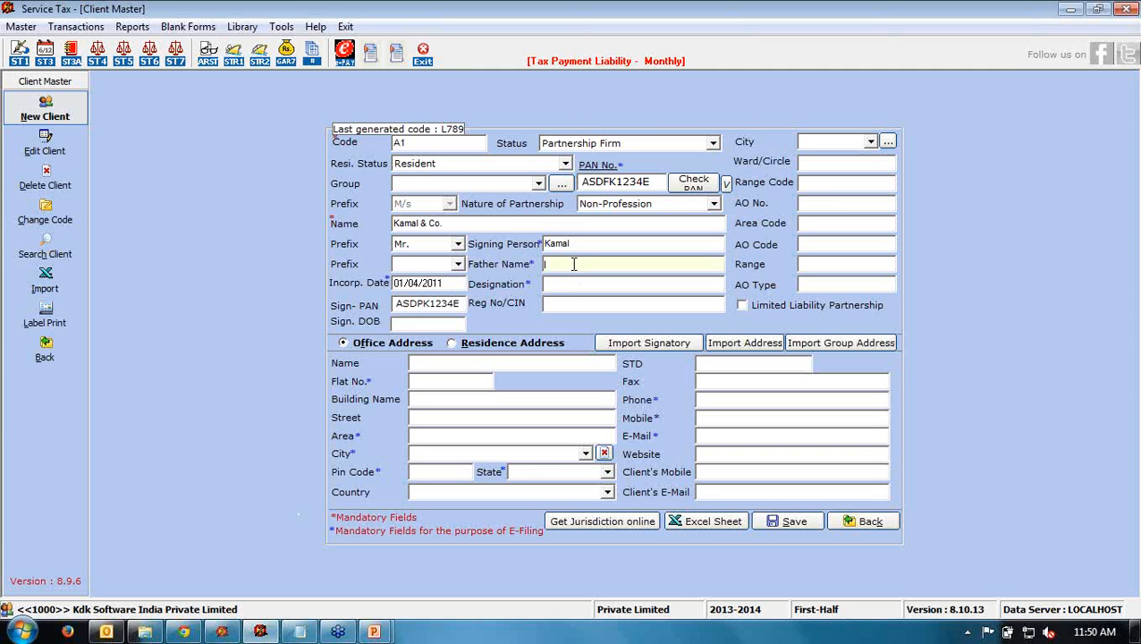
{"action": "type", "text": "Kamal"}
{"action": "type", "text": "parten"}
{"action": "key", "text": "BackSpace"}
{"action": "key", "text": "BackSpace"}
{"action": "type", "text": "ner"}
{"action": "left_click", "coordinate": [560, 304]}
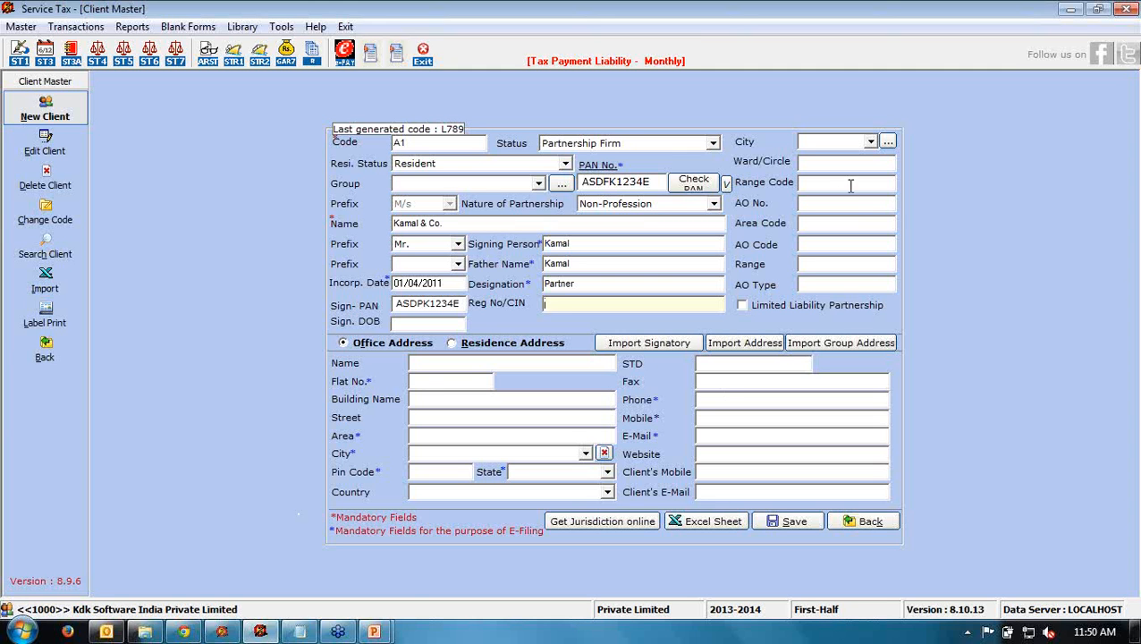
{"action": "left_click", "coordinate": [814, 164]}
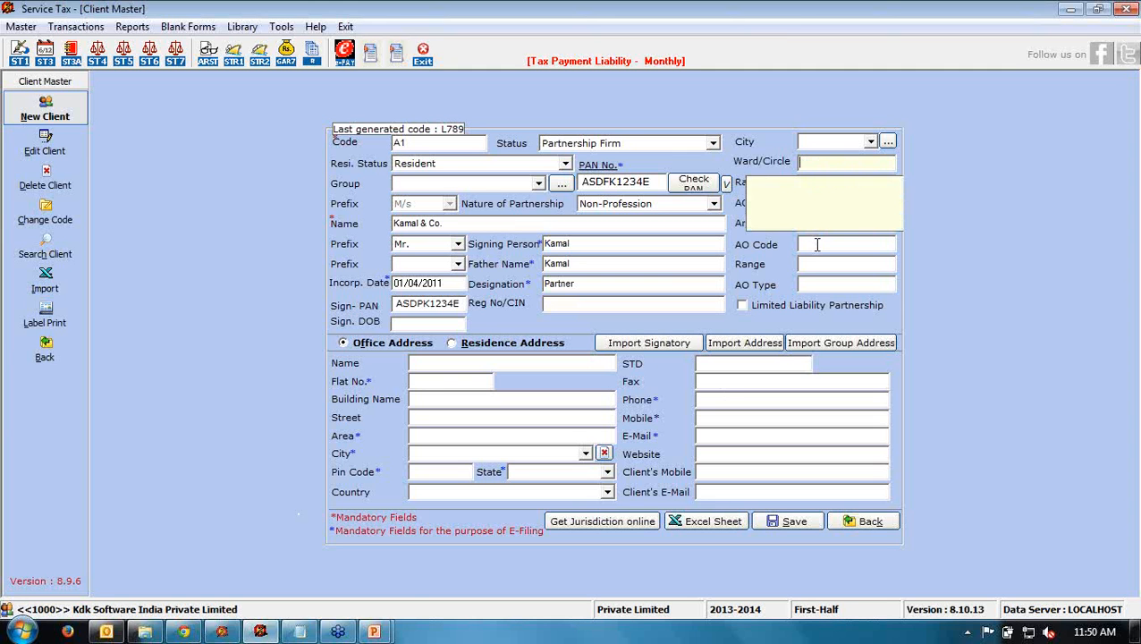
{"action": "key", "text": "Tab"}
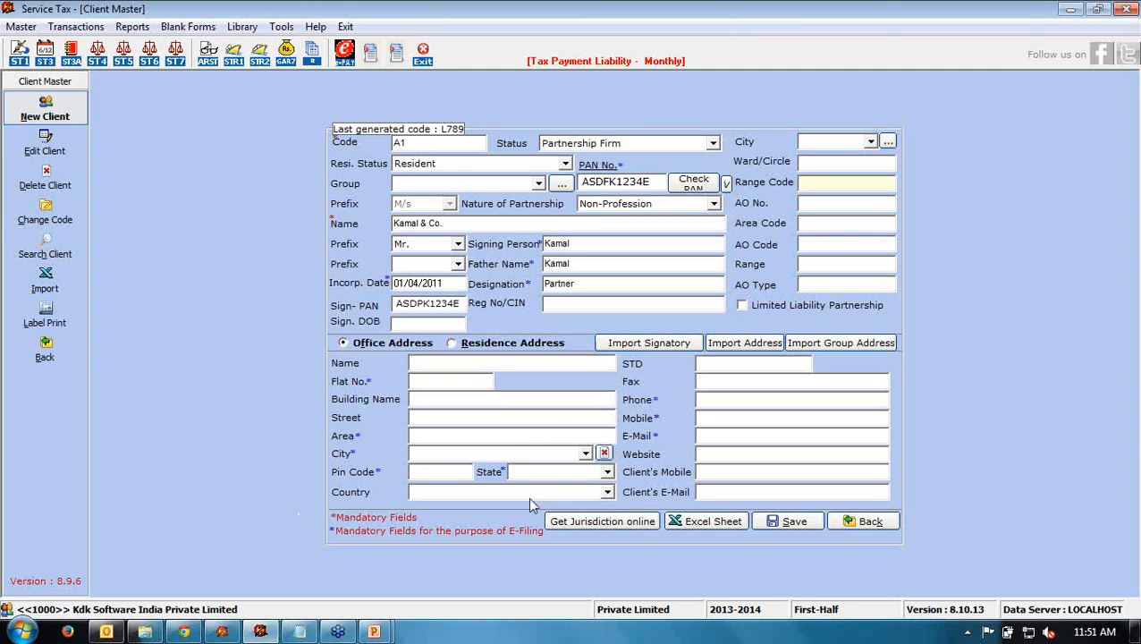
{"action": "left_click", "coordinate": [583, 526]}
- Set nature of partnership to Profession and tick Limited Liability Partnership
{"action": "left_click", "coordinate": [714, 204]}
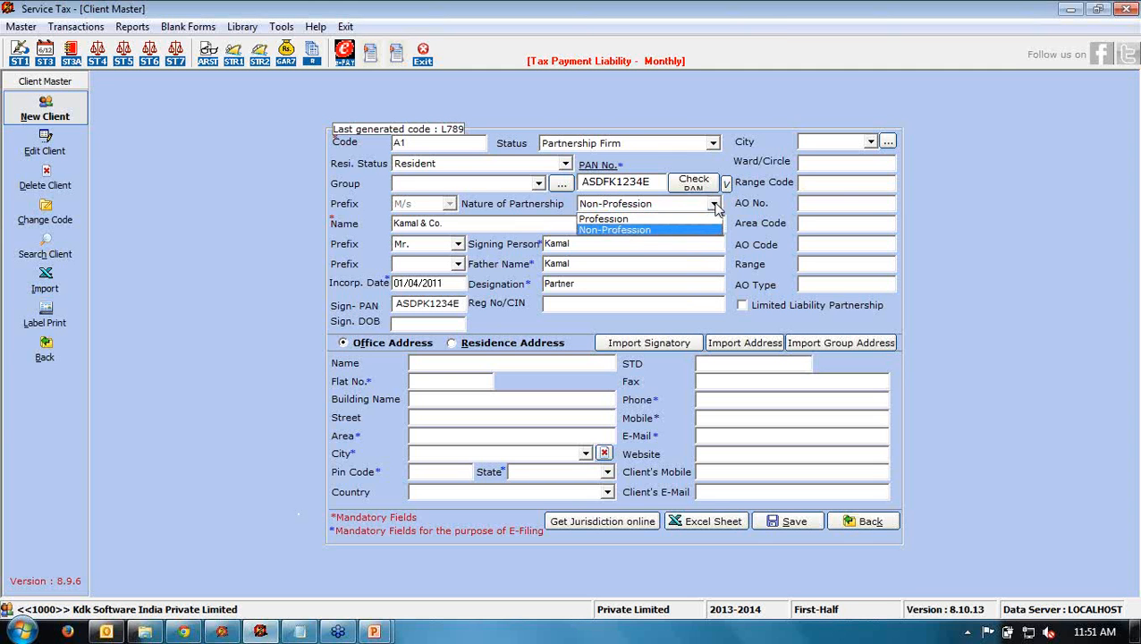
{"action": "left_click", "coordinate": [695, 219]}
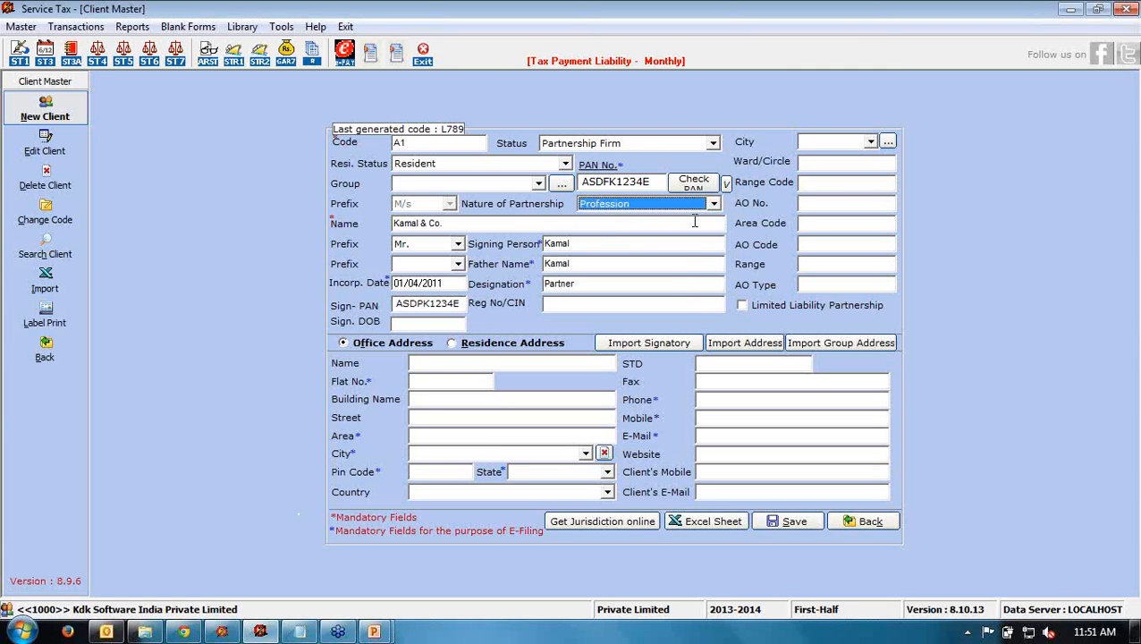
{"action": "left_click", "coordinate": [756, 312]}
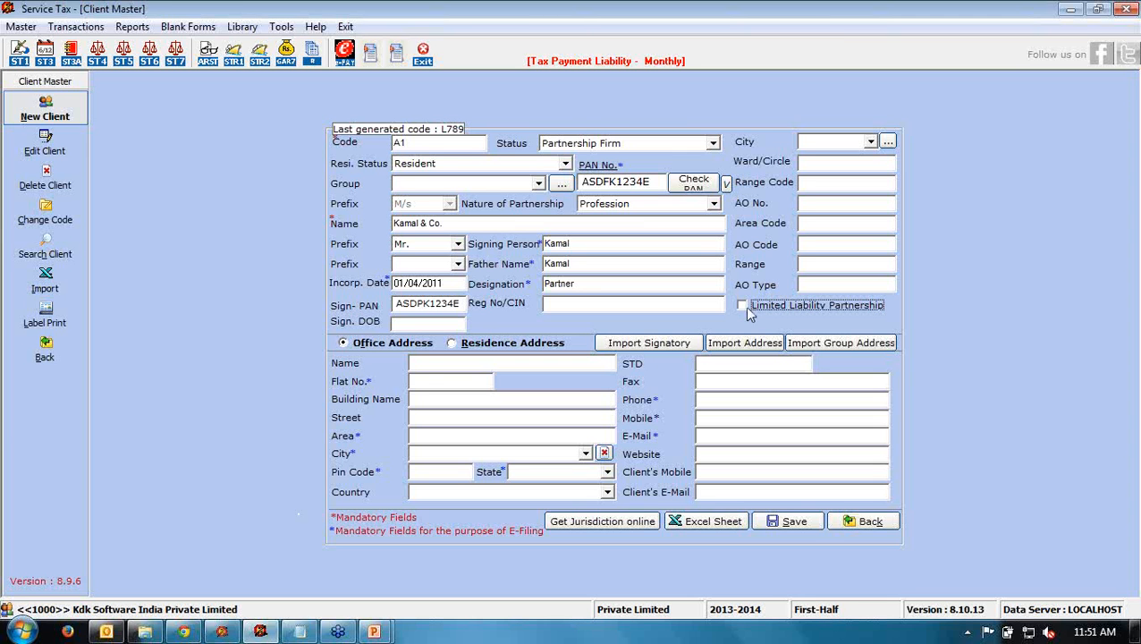
{"action": "left_click", "coordinate": [431, 365]}
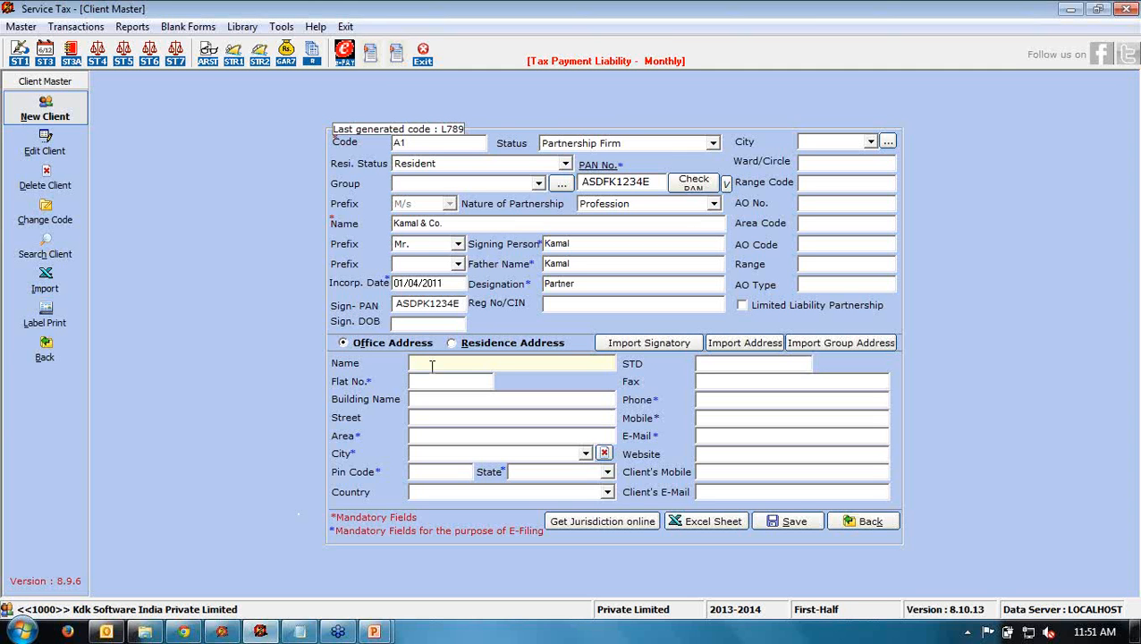
- Enter the office address name, flat, area, city, PIN code and state RAJASTHAN
{"action": "type", "text": "kamal & co"}
{"action": "key", "text": "Tab"}
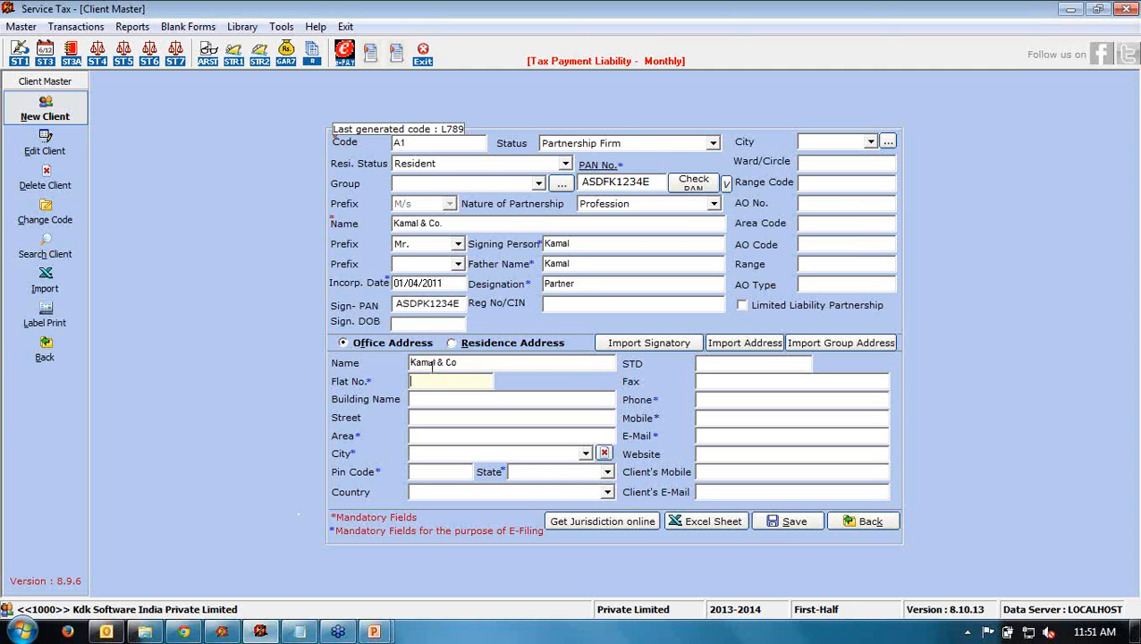
{"action": "key", "text": "Tab"}
{"action": "key", "text": "Tab"}
{"action": "key", "text": "Tab"}
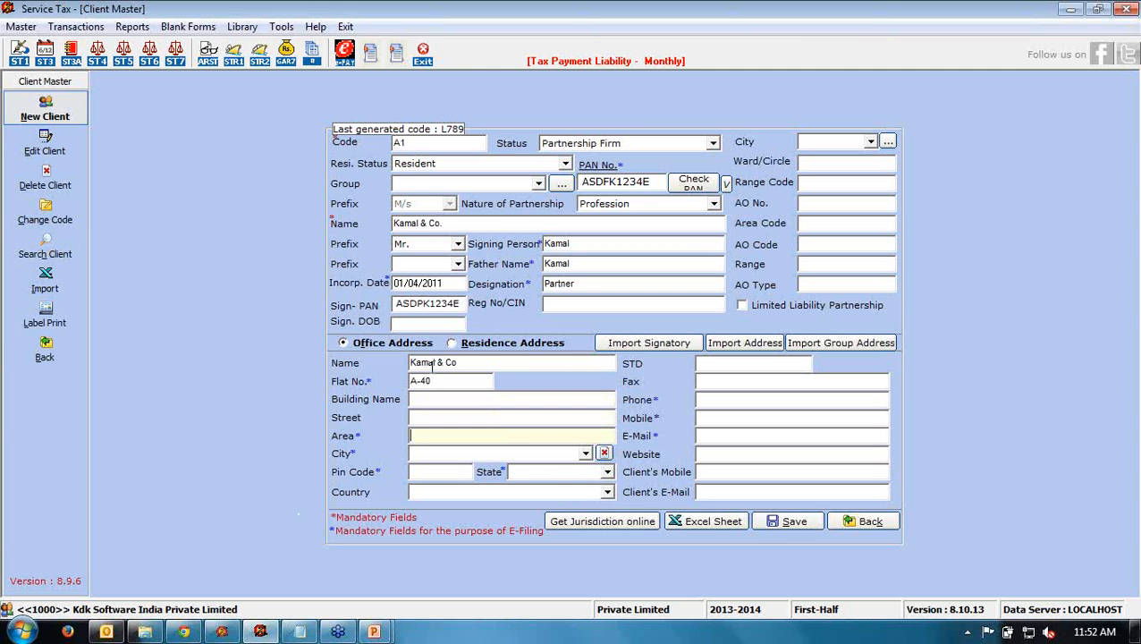
{"action": "key", "text": "Tab"}
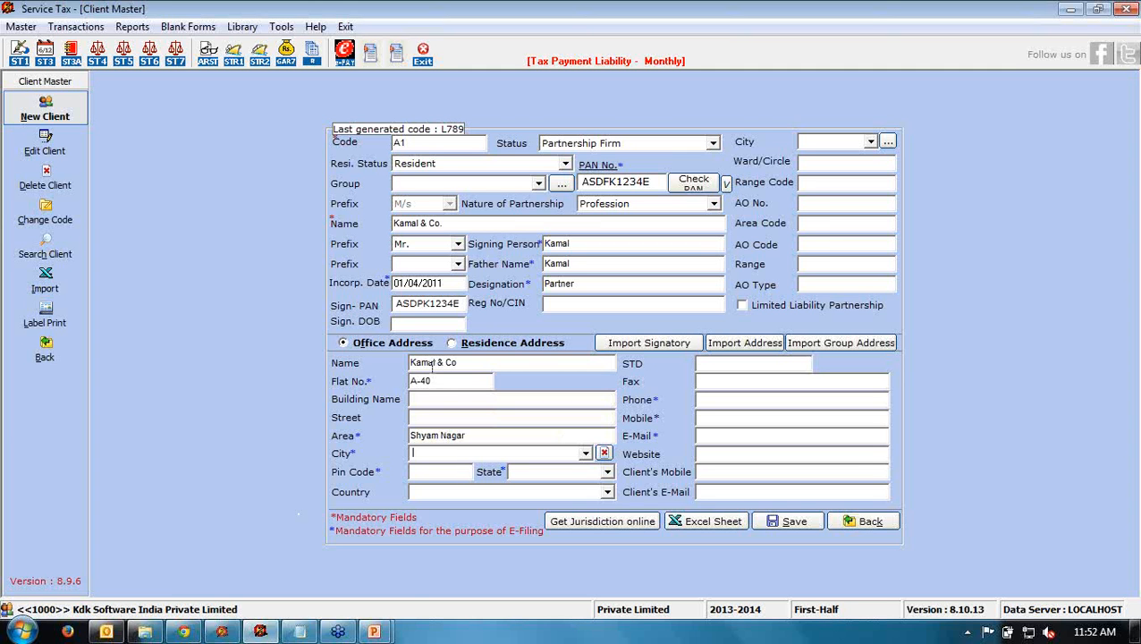
{"action": "key", "text": "Tab"}
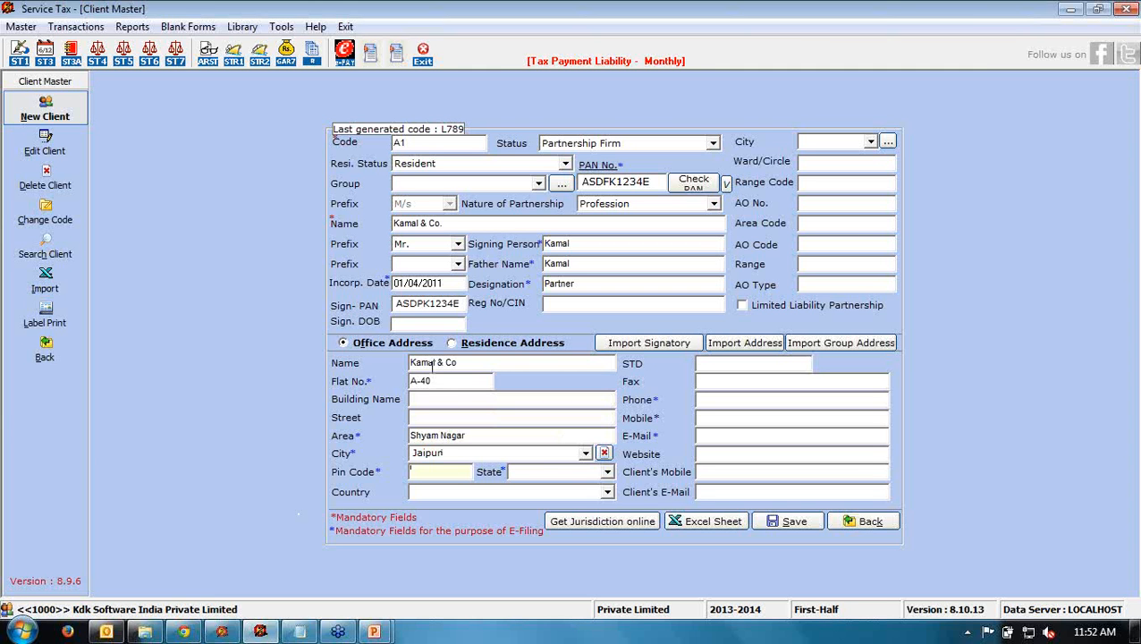
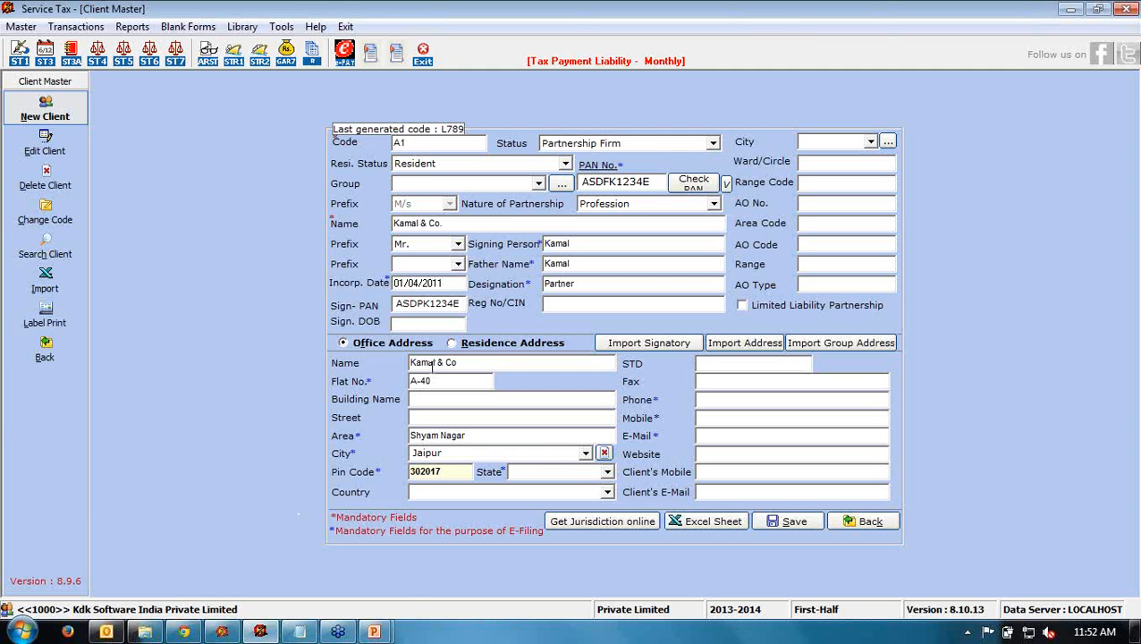
{"action": "key", "text": "Tab"}
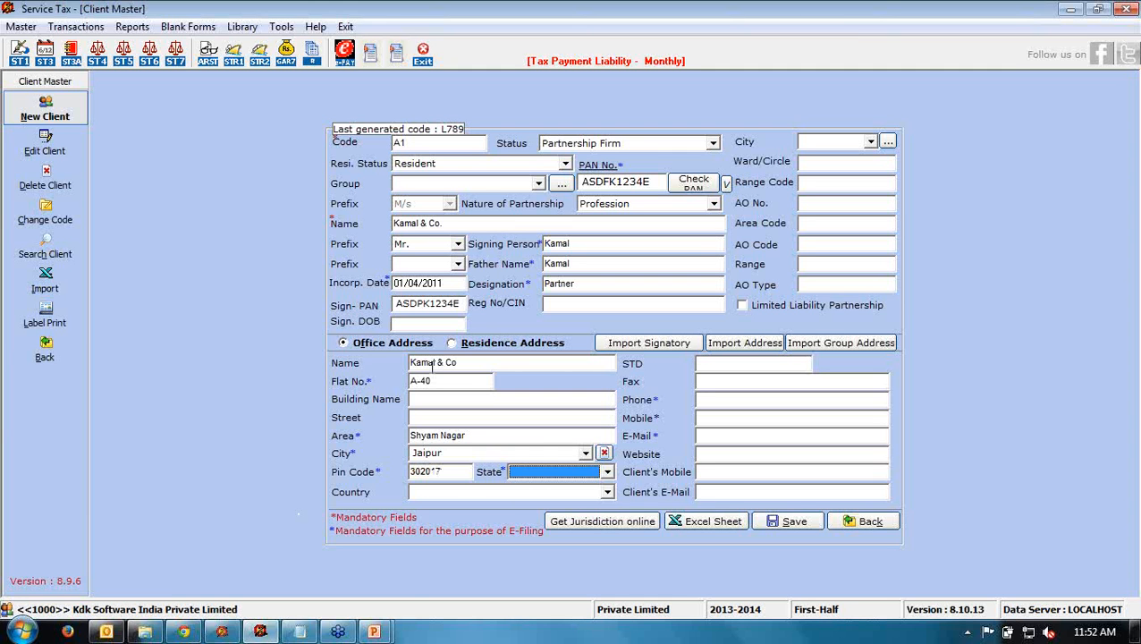
{"action": "type", "text": "r"}
{"action": "key", "text": "Tab"}
- Add the office STD code, phone number, mobile number and e-mail address
{"action": "key", "text": "Tab"}
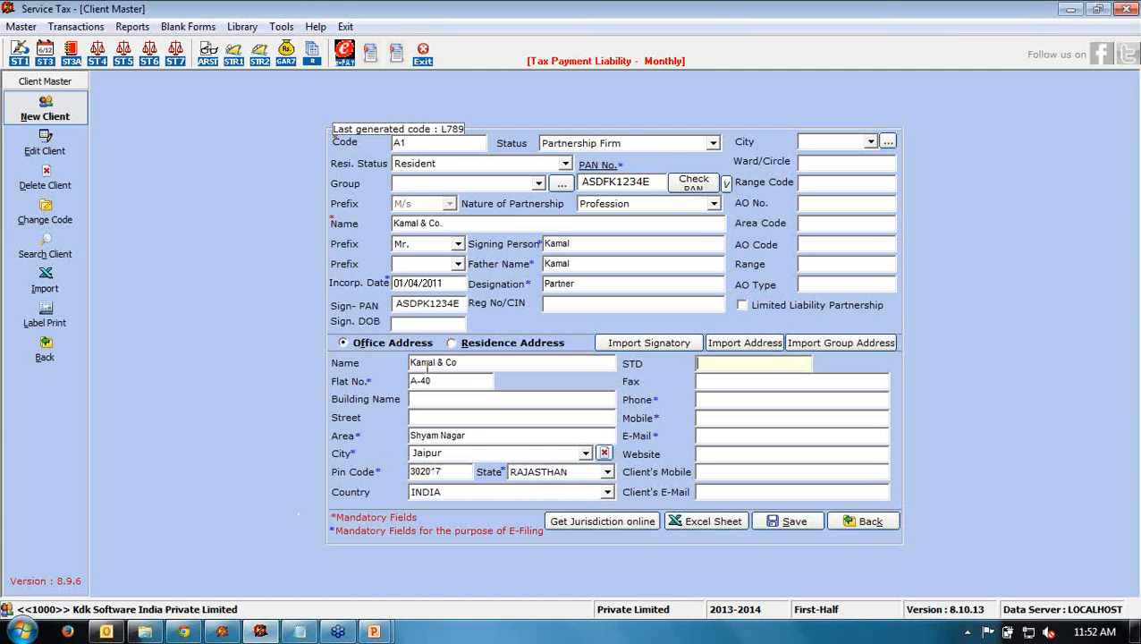
{"action": "key", "text": "Tab"}
{"action": "key", "text": "Tab"}
{"action": "key", "text": "Tab"}
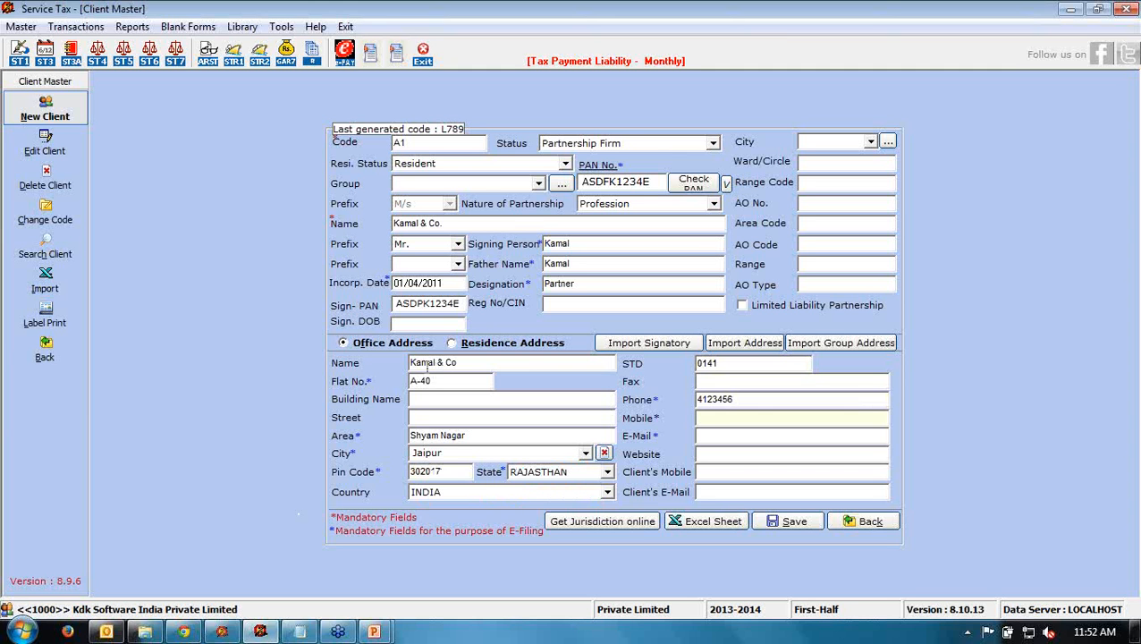
{"action": "key", "text": "Tab"}
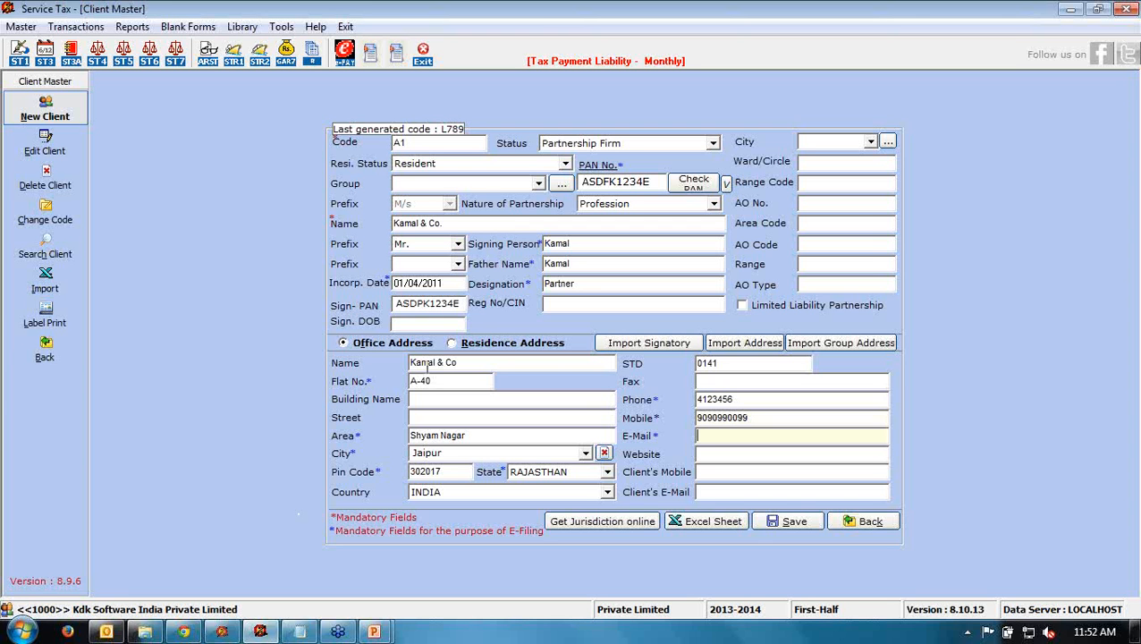
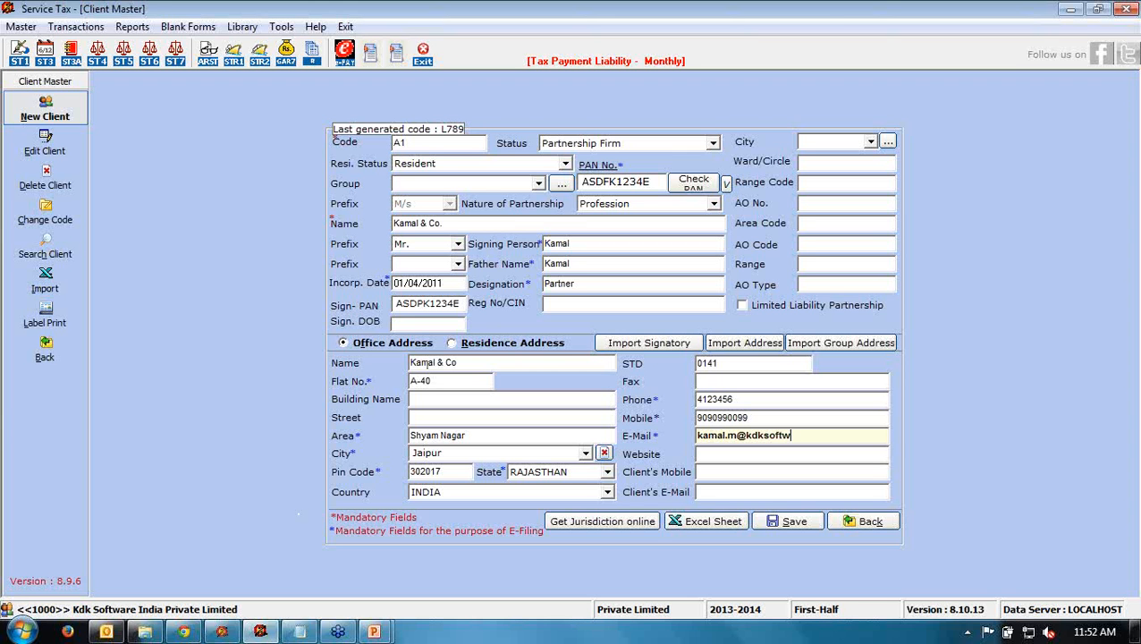
- Save client A1 and confirm it as the current client
{"action": "left_click", "coordinate": [795, 522]}
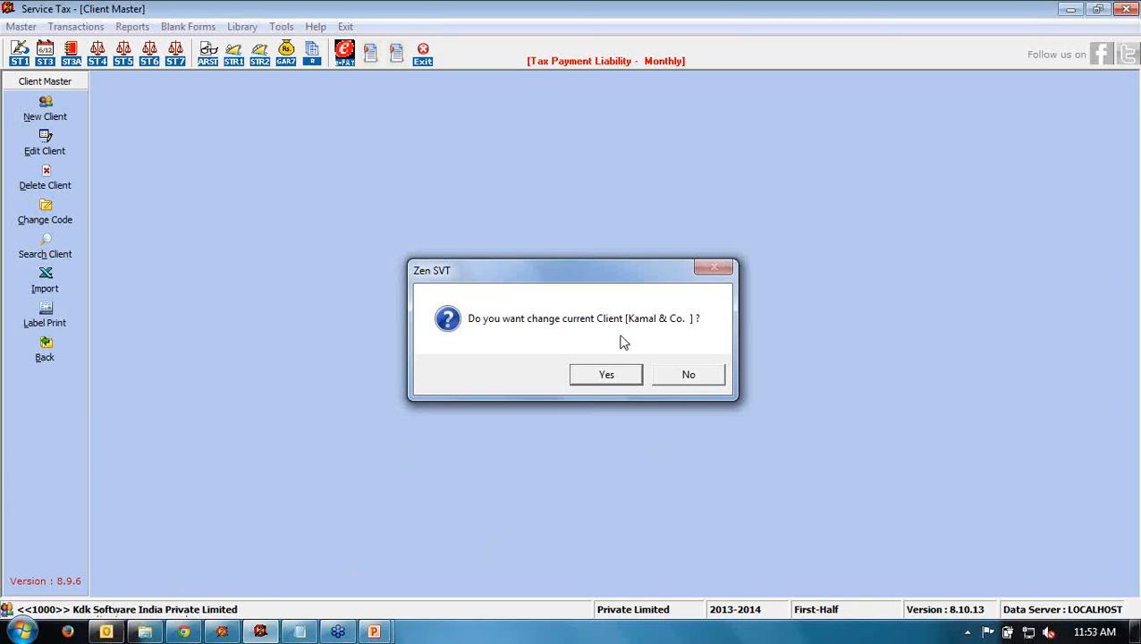
{"action": "left_click", "coordinate": [602, 374]}
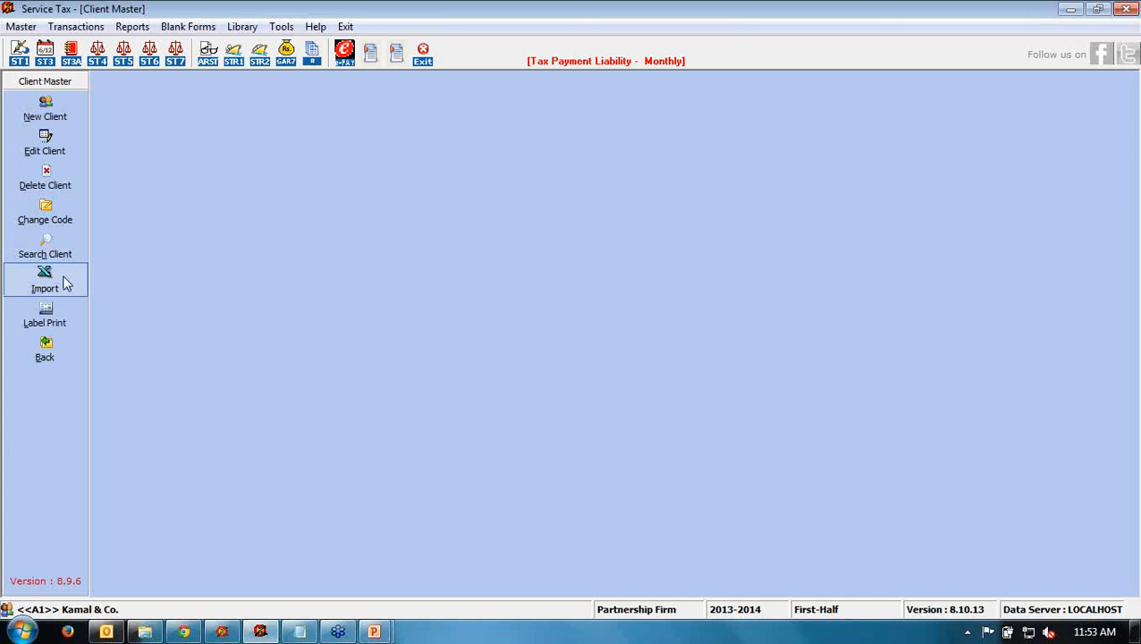
- Open a fresh New Client form and launch the ClientMaster1 Excel import template
{"action": "left_click", "coordinate": [68, 122]}
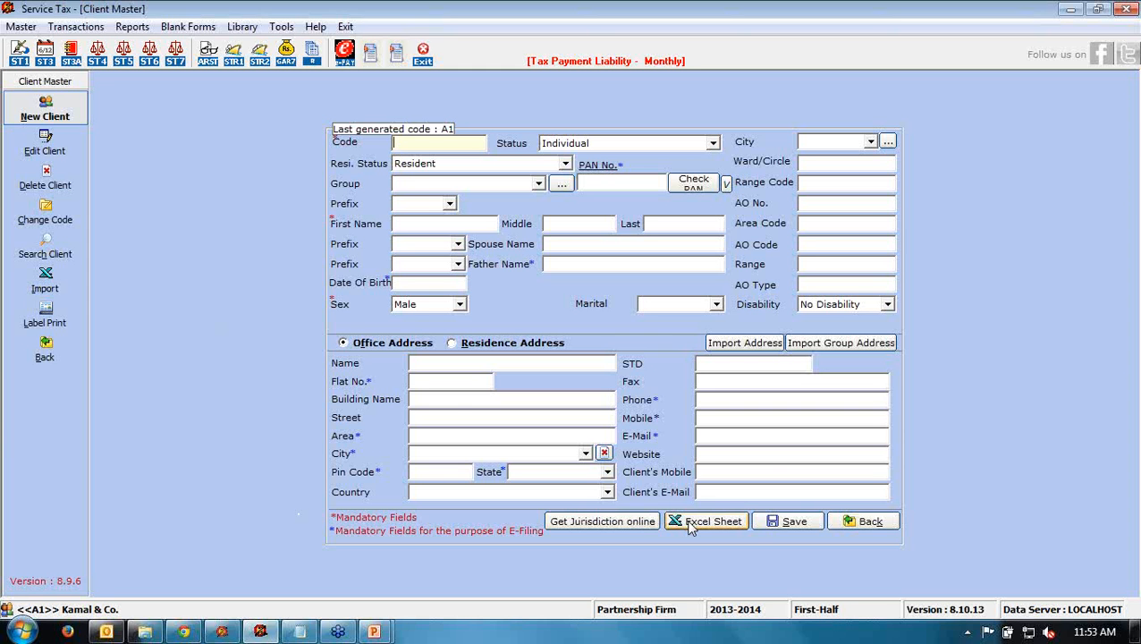
{"action": "left_click", "coordinate": [691, 526]}
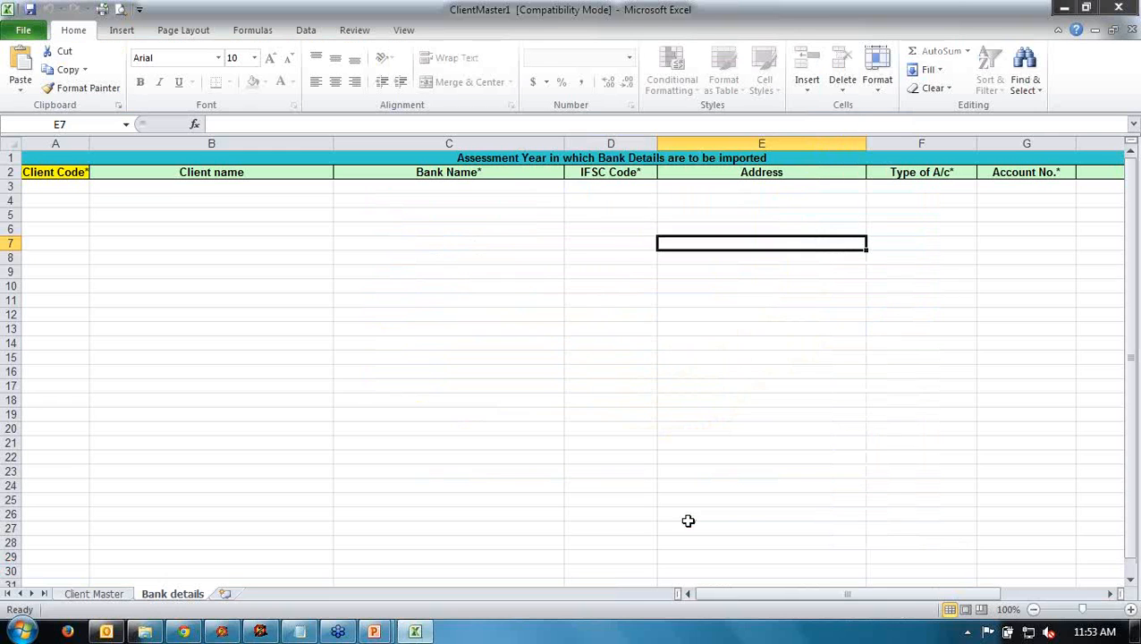
- Review the Client Master sheet's row 3 columns from Code through Last Name
{"action": "left_click", "coordinate": [595, 185]}
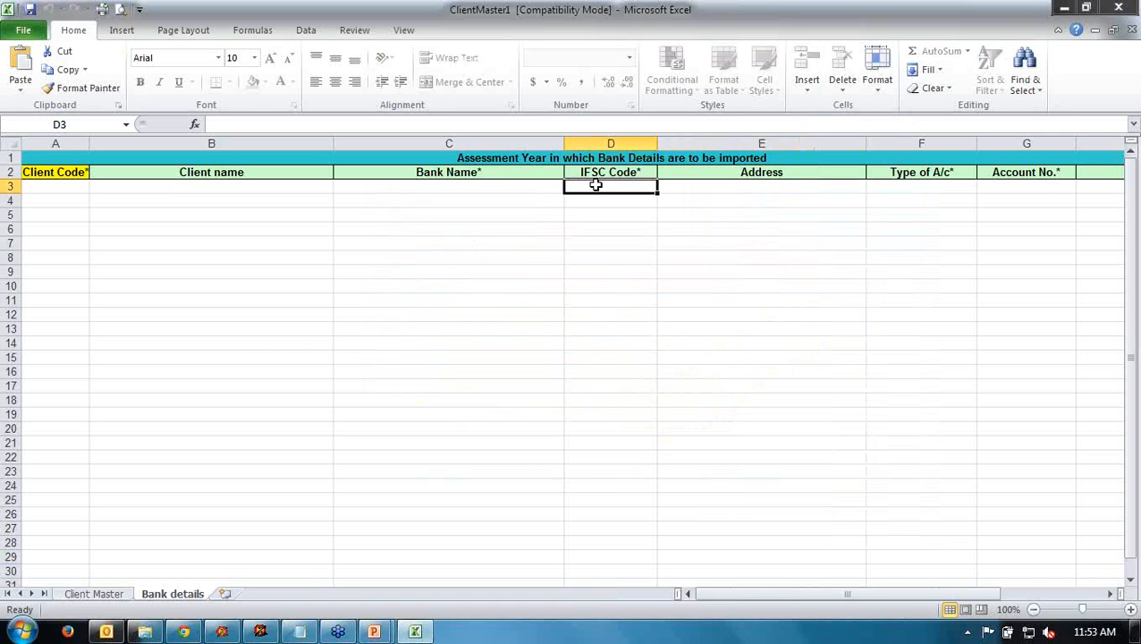
{"action": "left_click", "coordinate": [89, 593]}
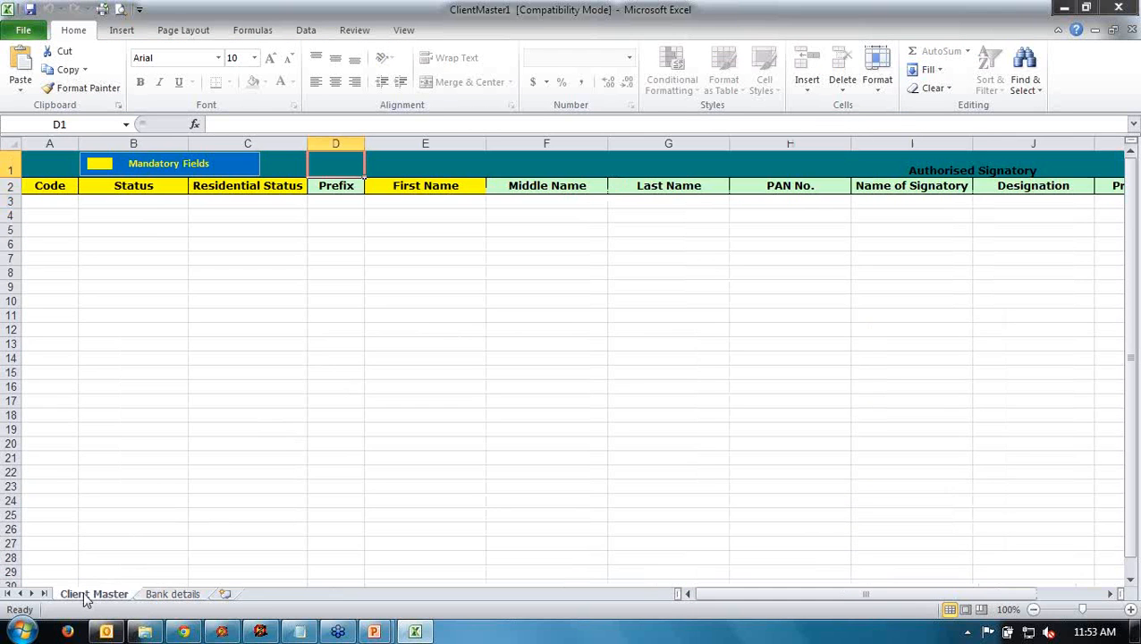
{"action": "left_click", "coordinate": [153, 204]}
{"action": "key", "text": "Left"}
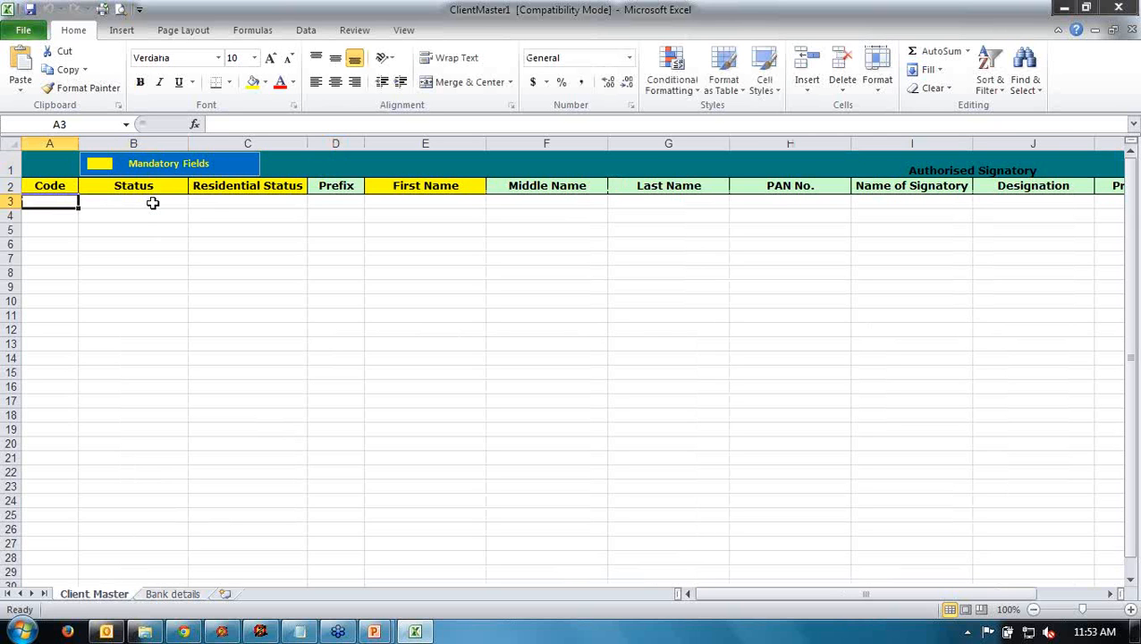
{"action": "key", "text": "Right"}
{"action": "key", "text": "Right"}
{"action": "key", "text": "Right"}
{"action": "key", "text": "Right"}
{"action": "key", "text": "Right"}
{"action": "key", "text": "Right"}
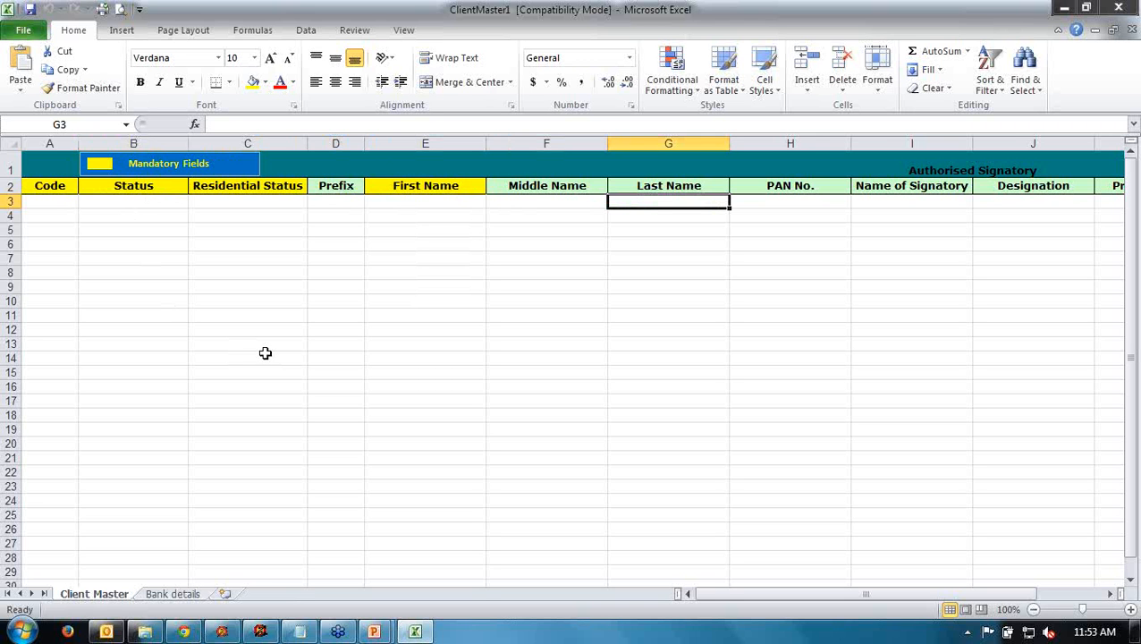
{"action": "left_click", "coordinate": [264, 633]}
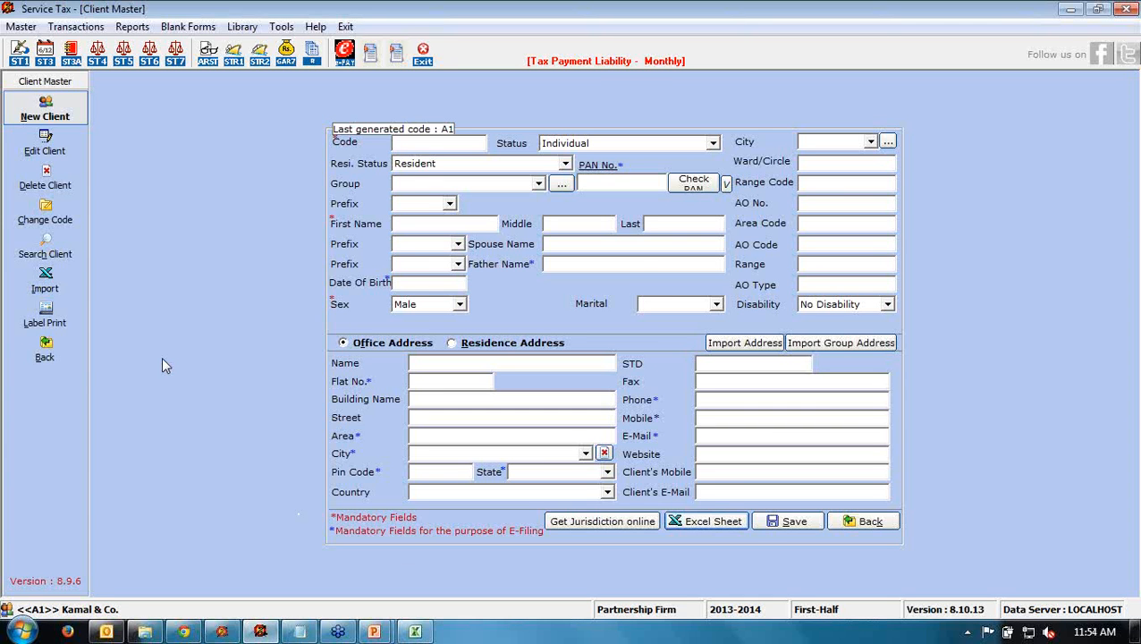
- Cancel the client import, browse a blank new client form, then leave Client Master
{"action": "left_click", "coordinate": [44, 279]}
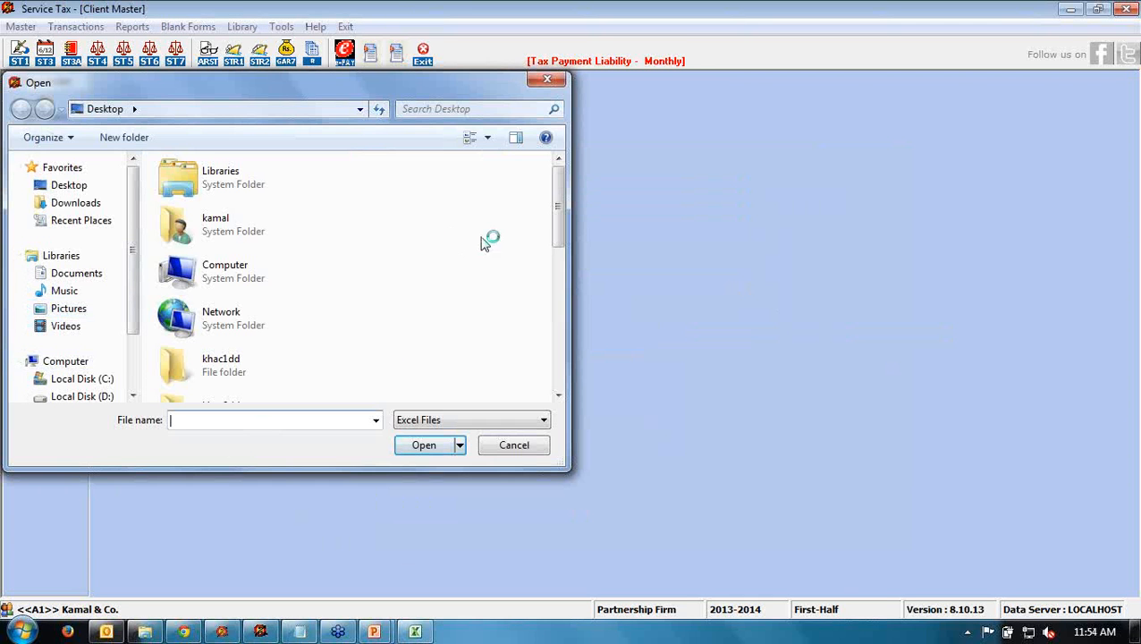
{"action": "left_click", "coordinate": [547, 79]}
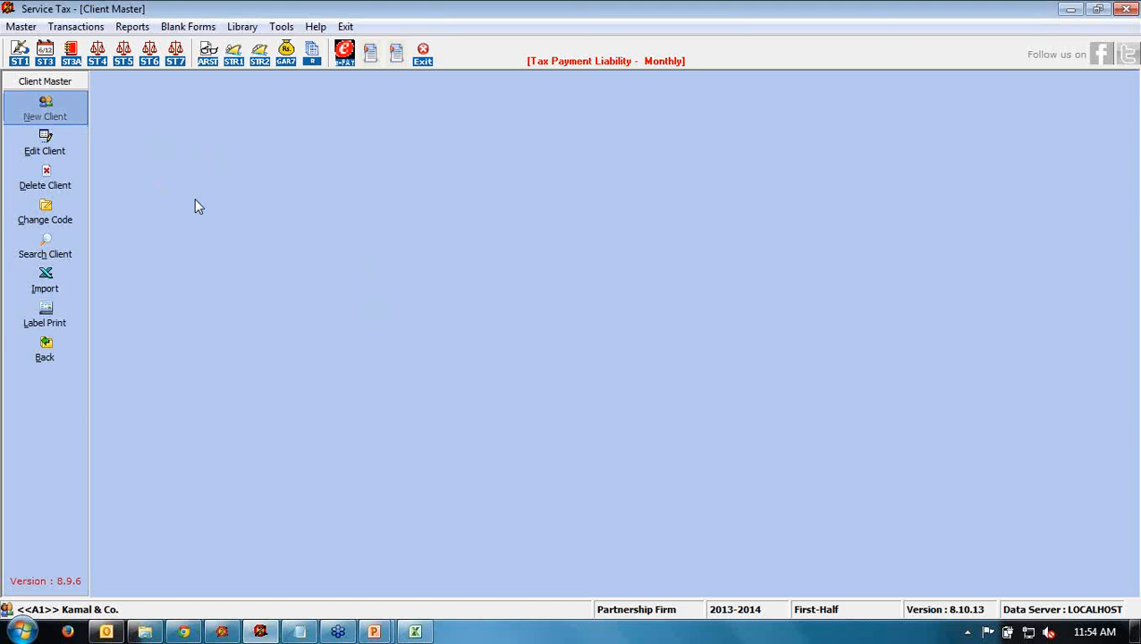
{"action": "key", "text": "Return"}
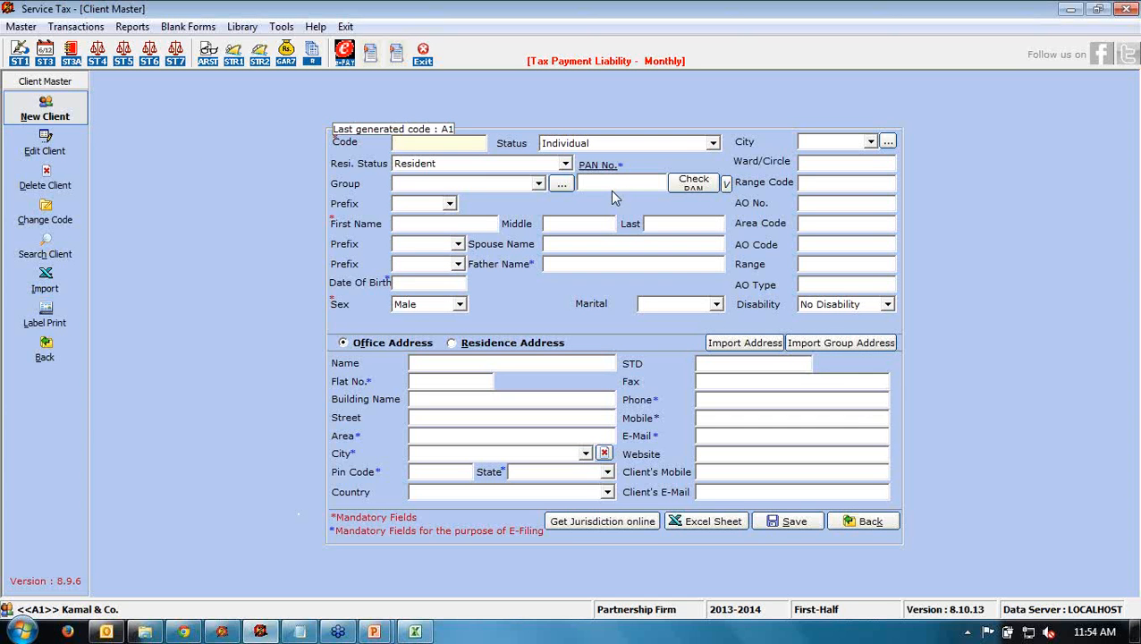
{"action": "left_click", "coordinate": [433, 362]}
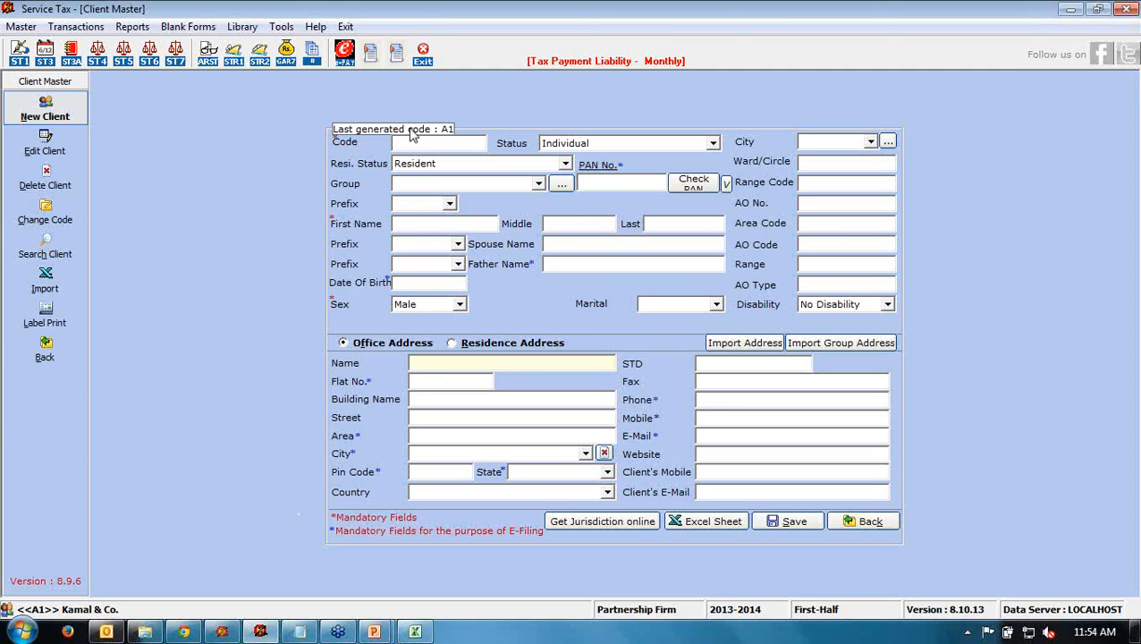
{"action": "left_click", "coordinate": [411, 224]}
{"action": "left_click", "coordinate": [556, 221]}
{"action": "left_click", "coordinate": [696, 222]}
{"action": "left_click", "coordinate": [37, 363]}
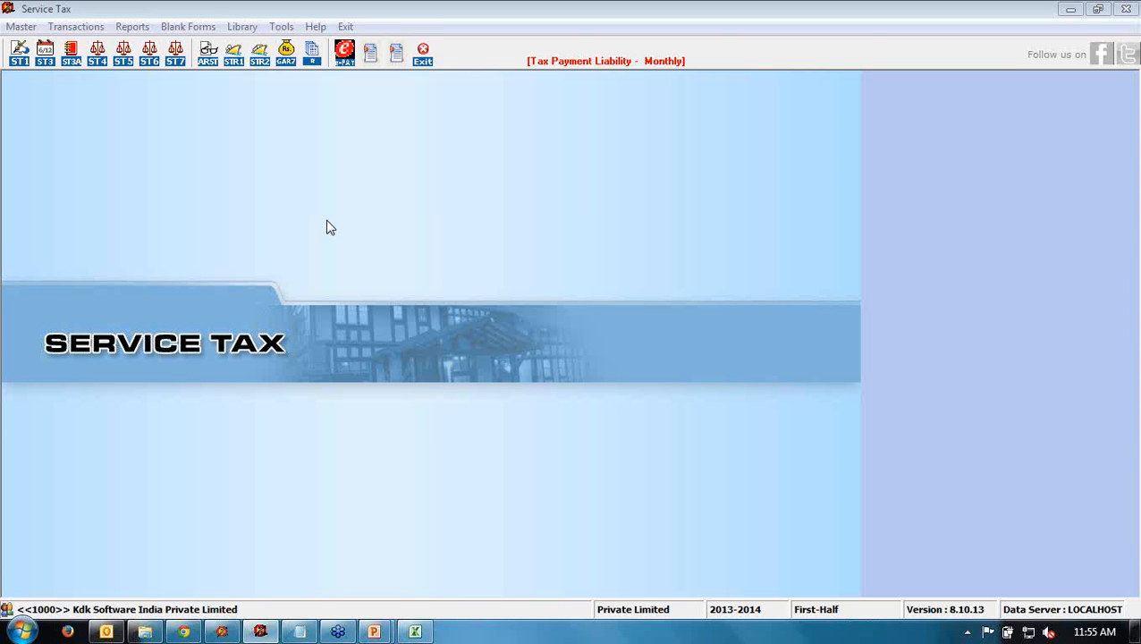
- Check the codes for Advertising Space or Time and Air Travel Agency in the service list, then open Financial Year
{"action": "left_click", "coordinate": [22, 29]}
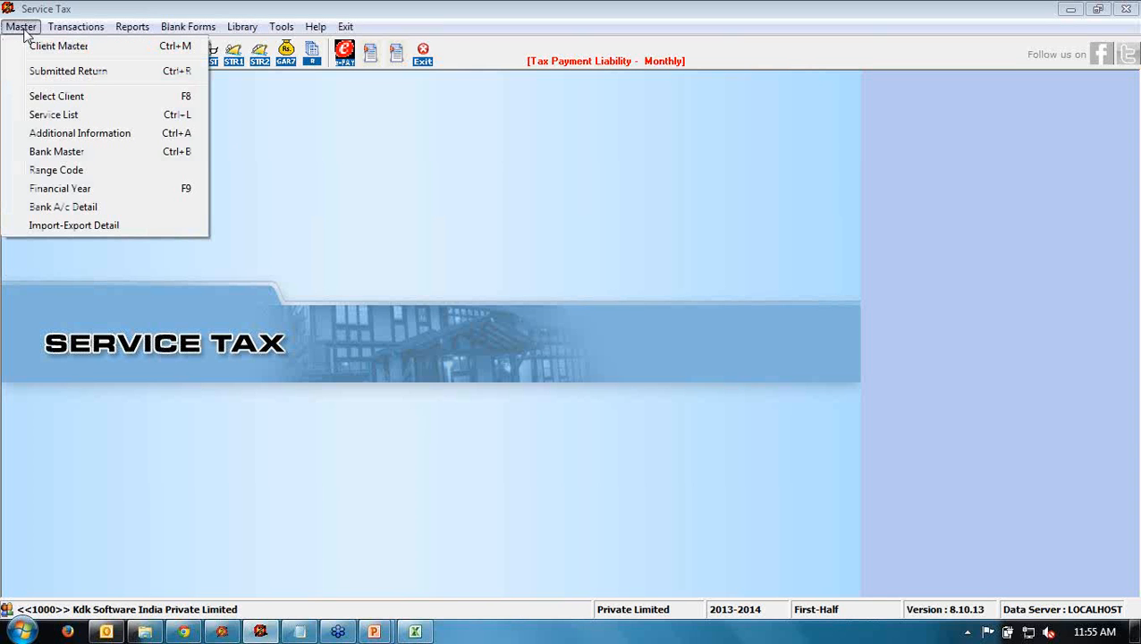
{"action": "left_click", "coordinate": [47, 116]}
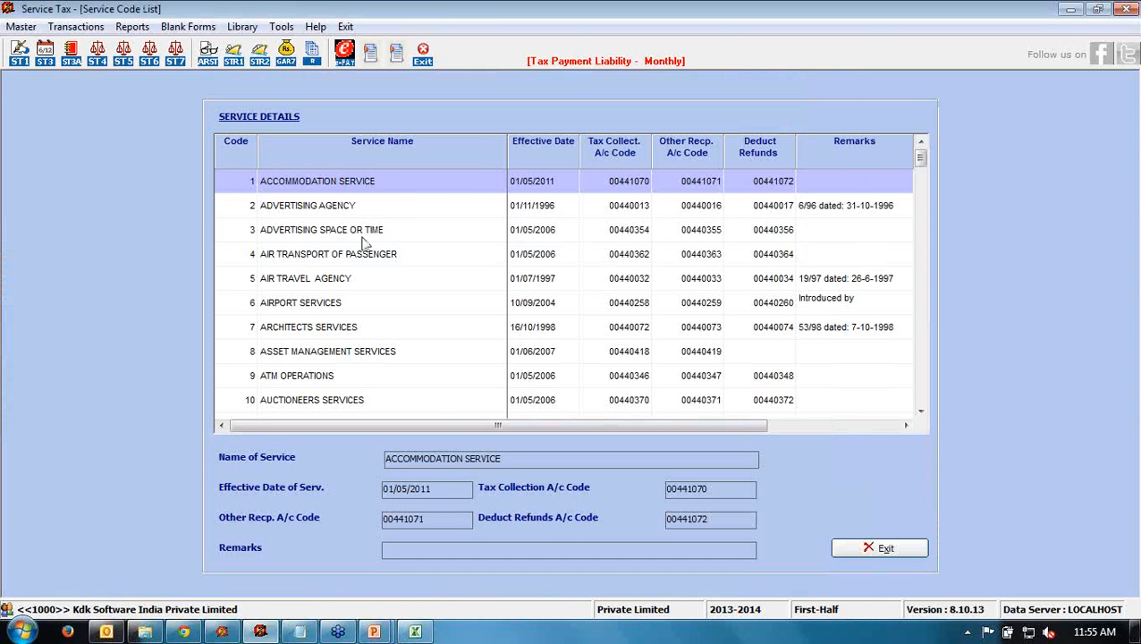
{"action": "left_click", "coordinate": [549, 234]}
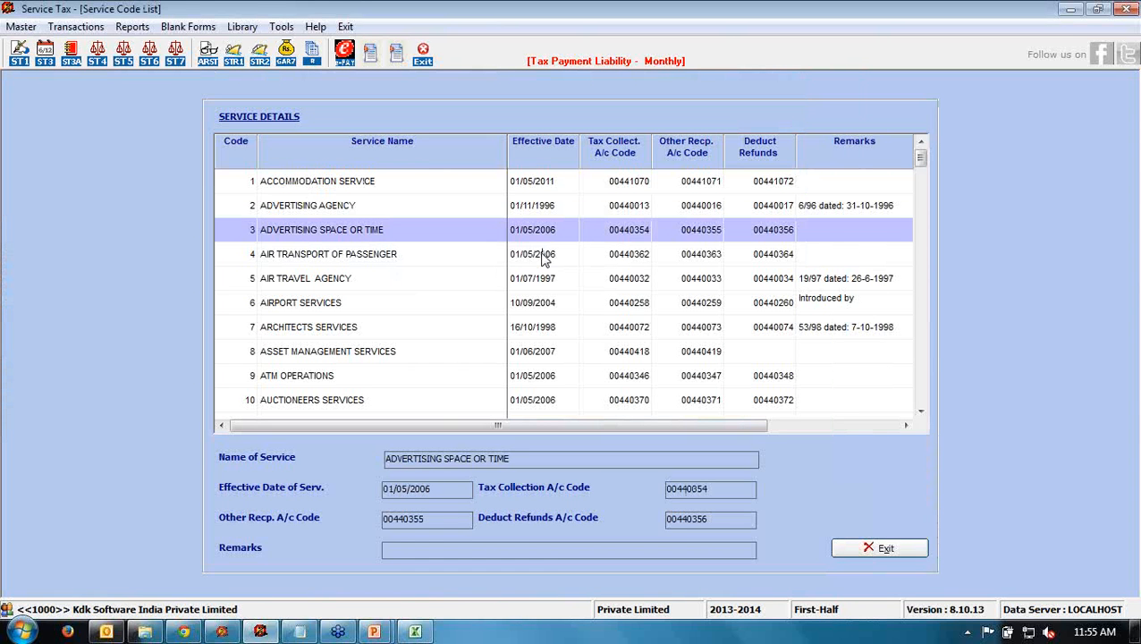
{"action": "left_click", "coordinate": [540, 277]}
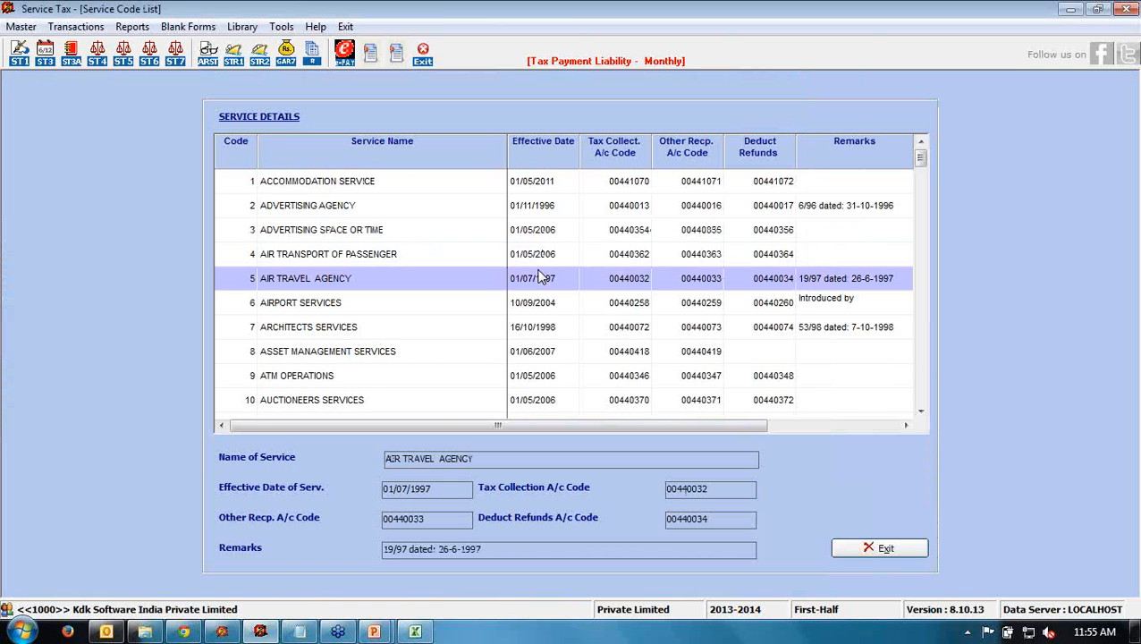
{"action": "scroll", "coordinate": [540, 277], "scroll_direction": "down", "scroll_amount": 4}
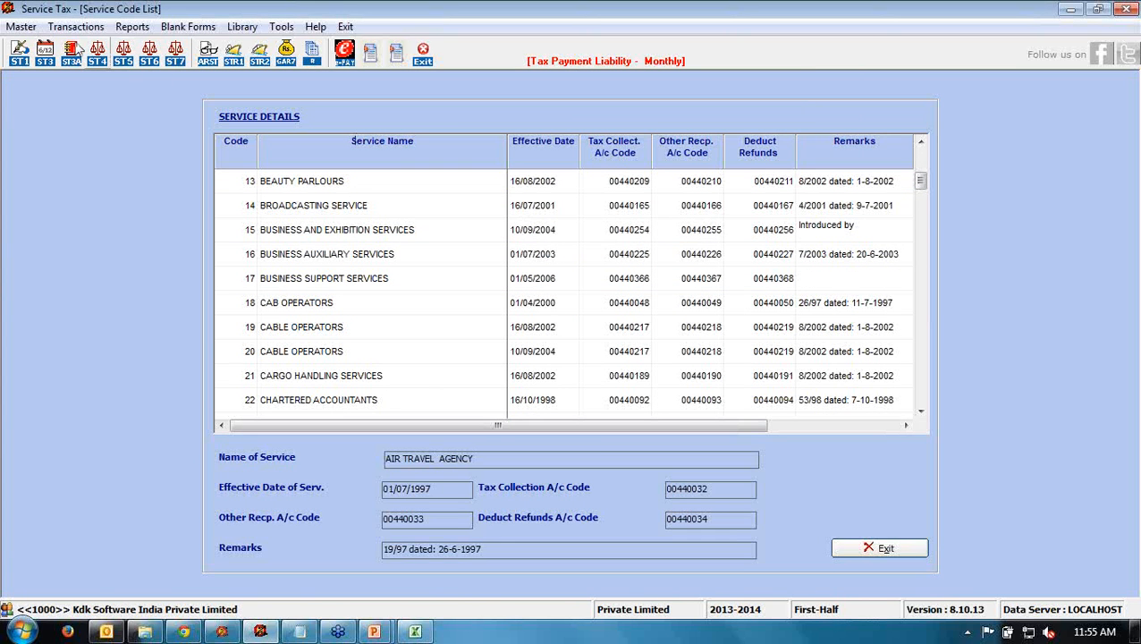
{"action": "left_click", "coordinate": [27, 27]}
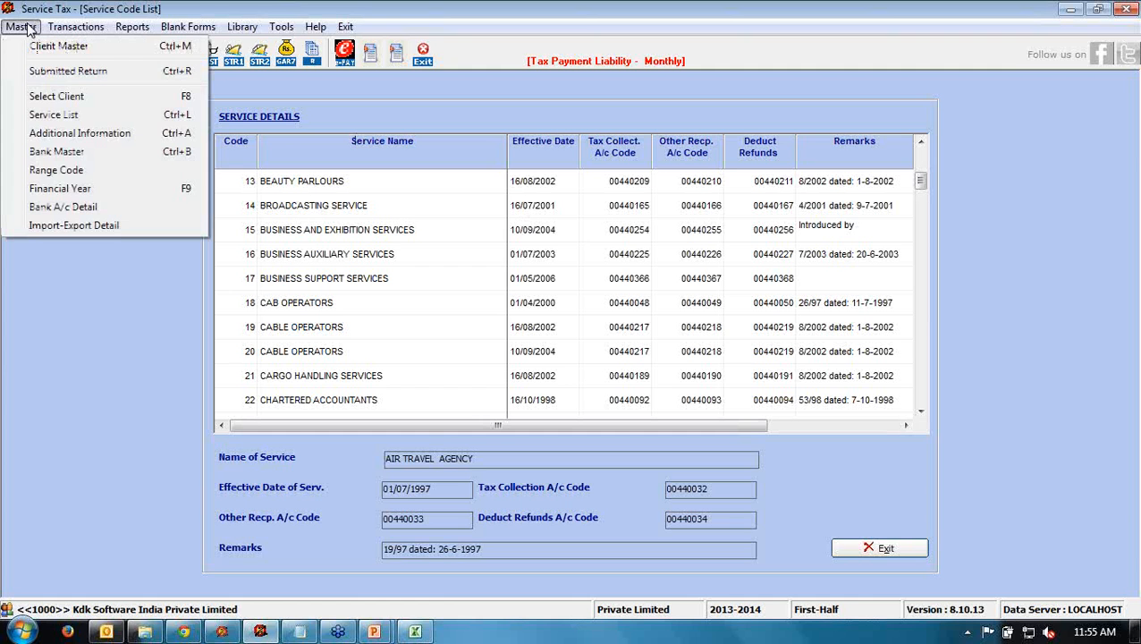
{"action": "left_click", "coordinate": [51, 190]}
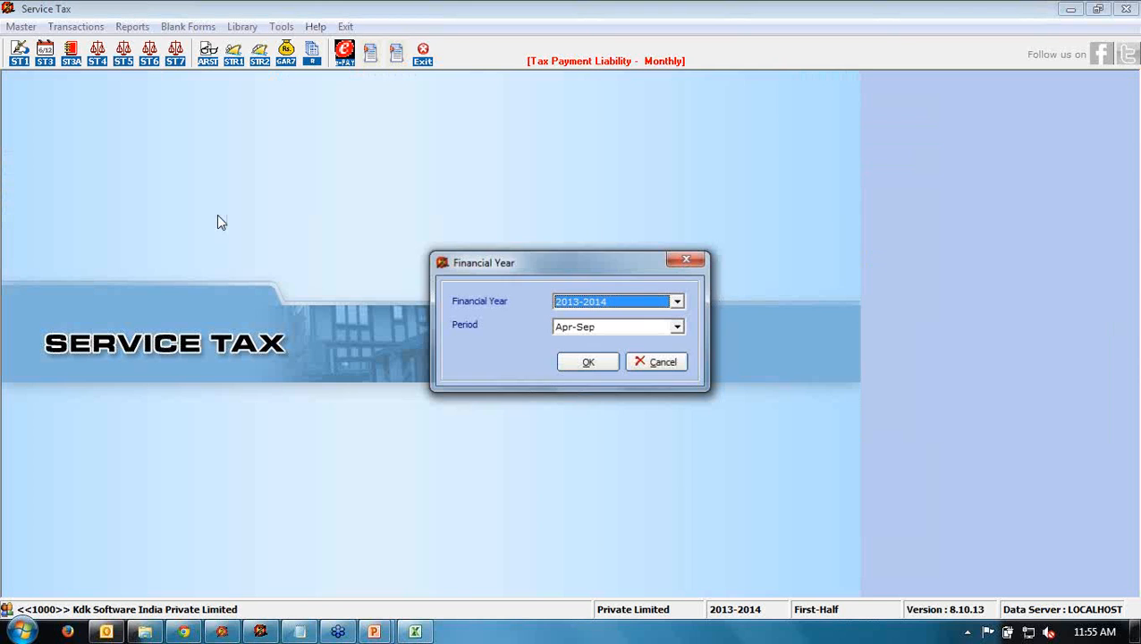
- Choose financial year 2013-2014 with the Apr-Sep period and confirm with OK
{"action": "left_click", "coordinate": [629, 305]}
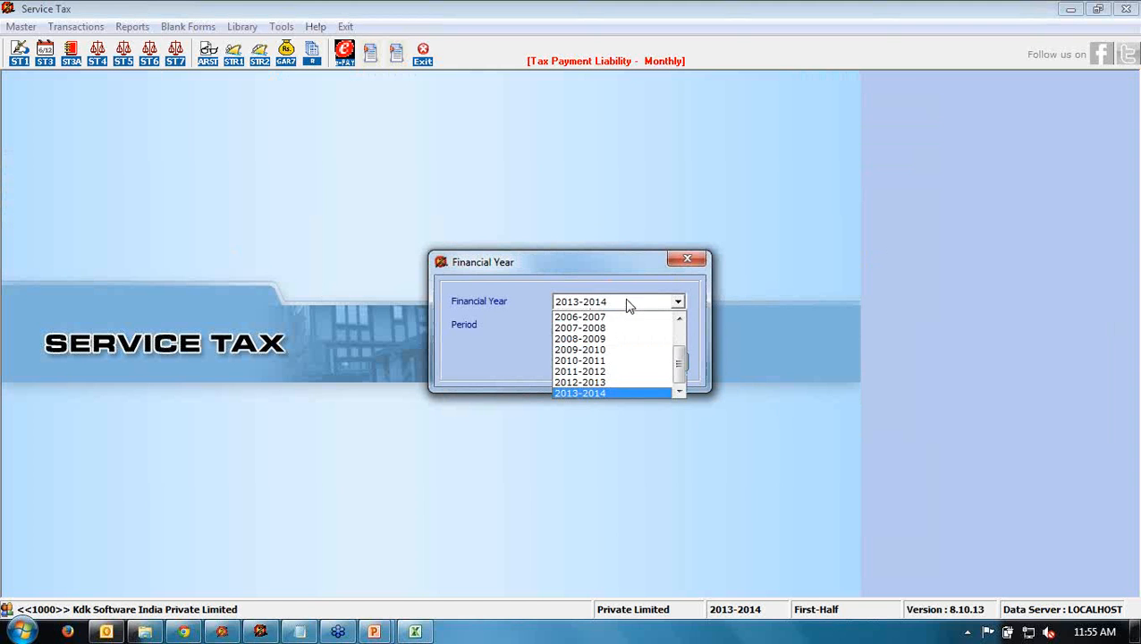
{"action": "left_click", "coordinate": [574, 390]}
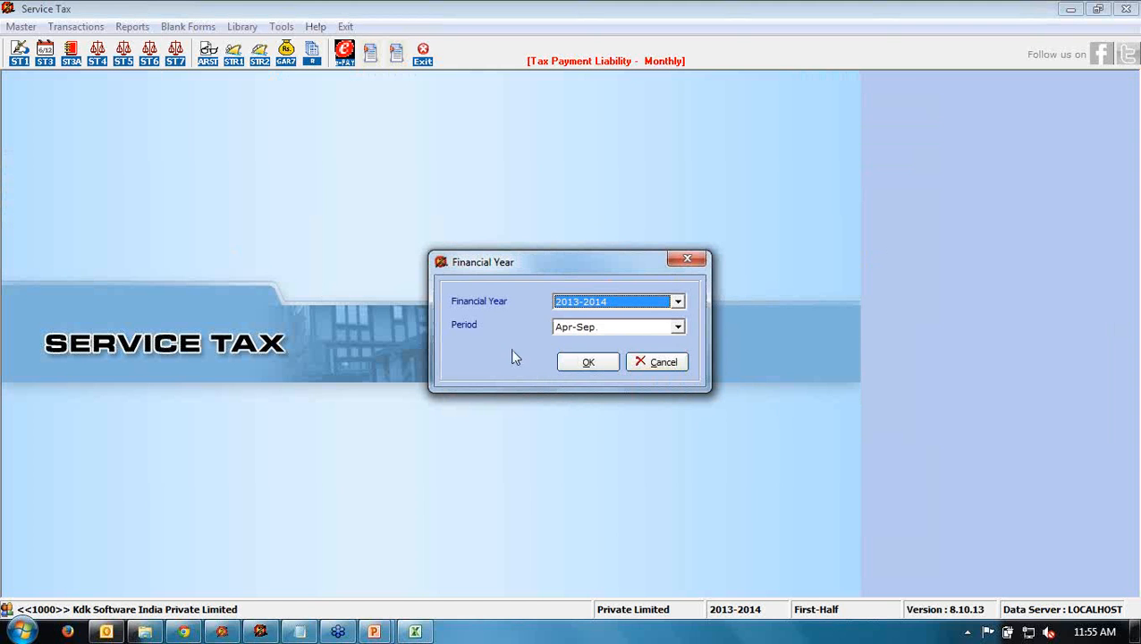
{"action": "left_click", "coordinate": [572, 328]}
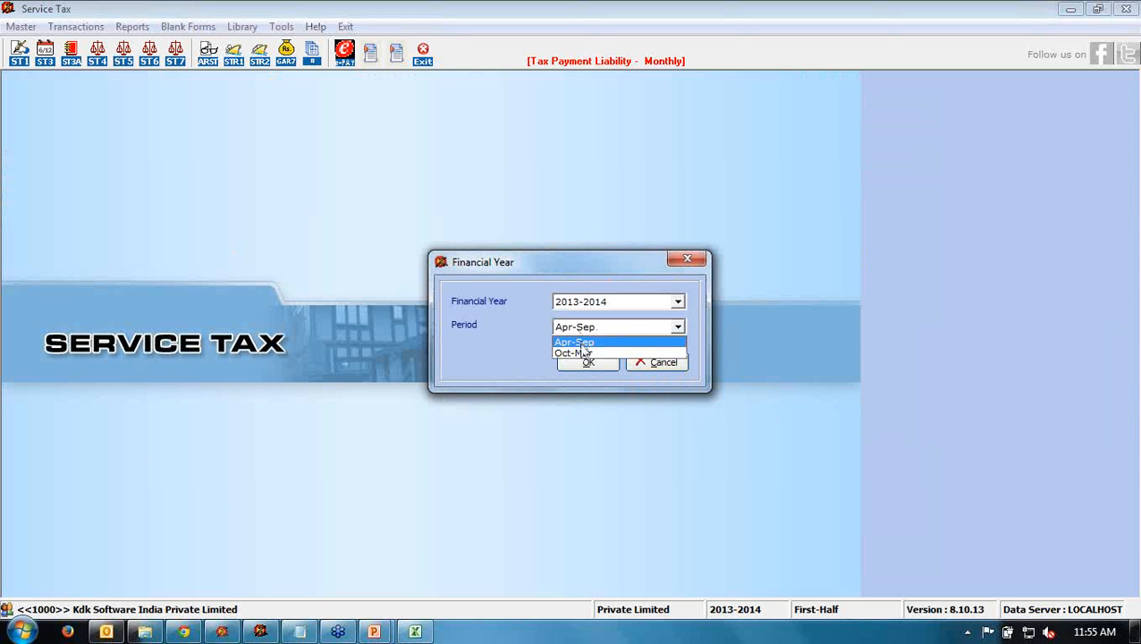
{"action": "left_click", "coordinate": [615, 343]}
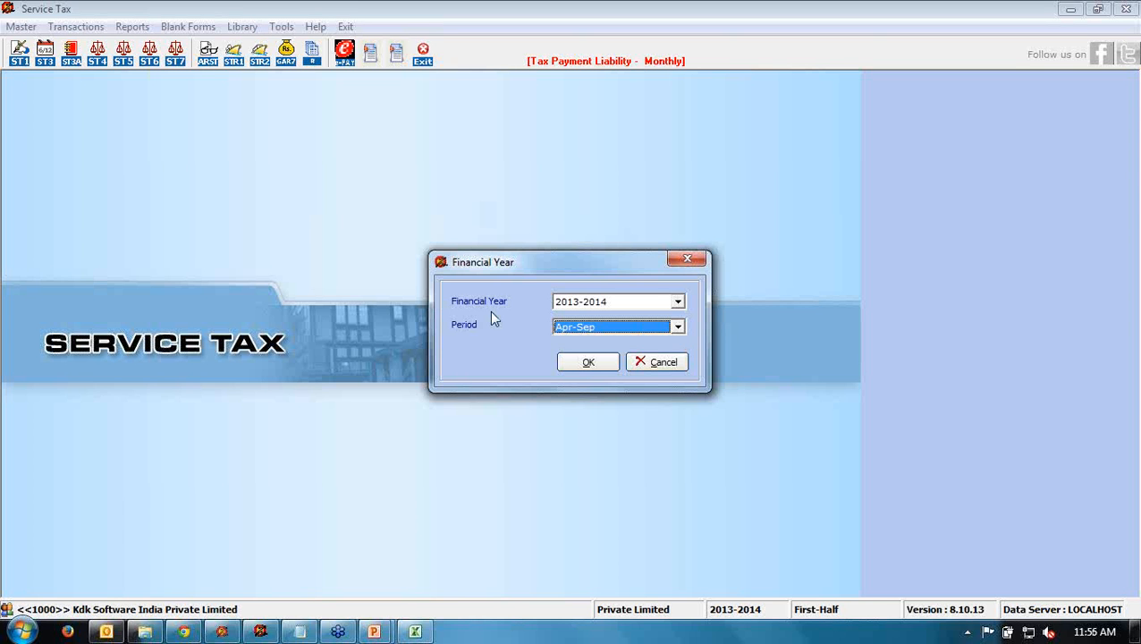
{"action": "left_click", "coordinate": [582, 362]}
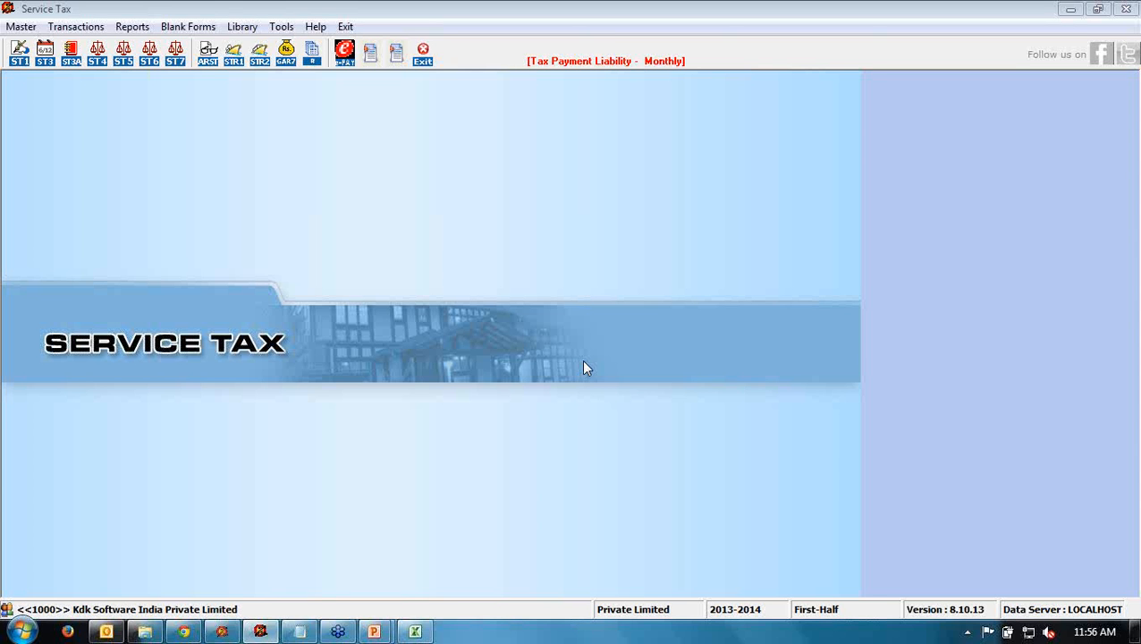
- Open the client's Additional Information form and select the service tax number
{"action": "left_click", "coordinate": [21, 27]}
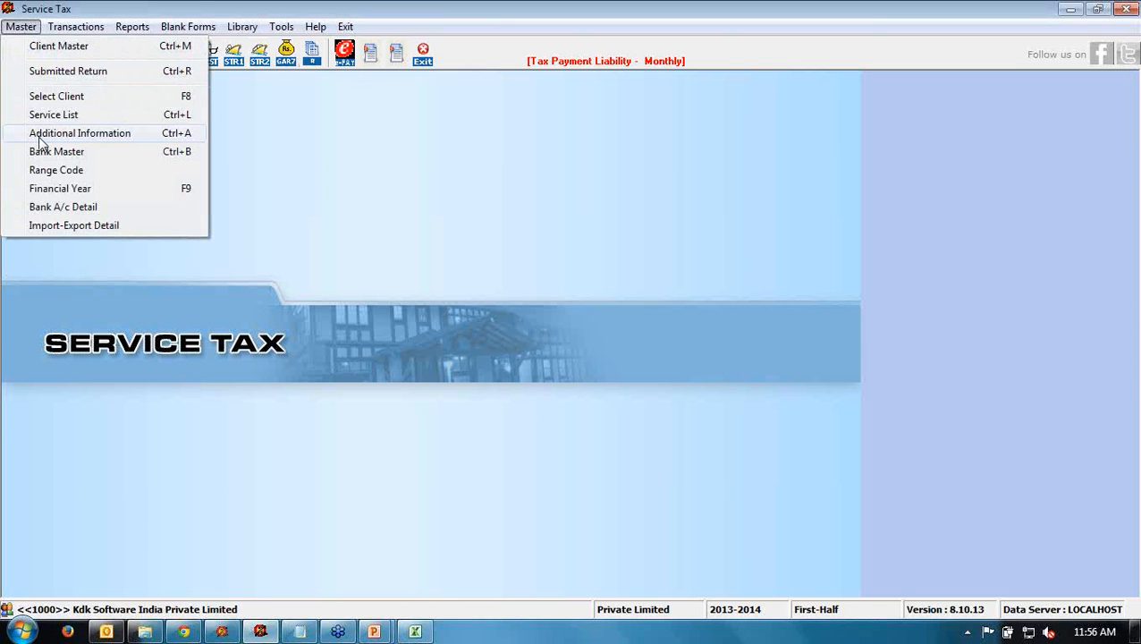
{"action": "left_click", "coordinate": [40, 136]}
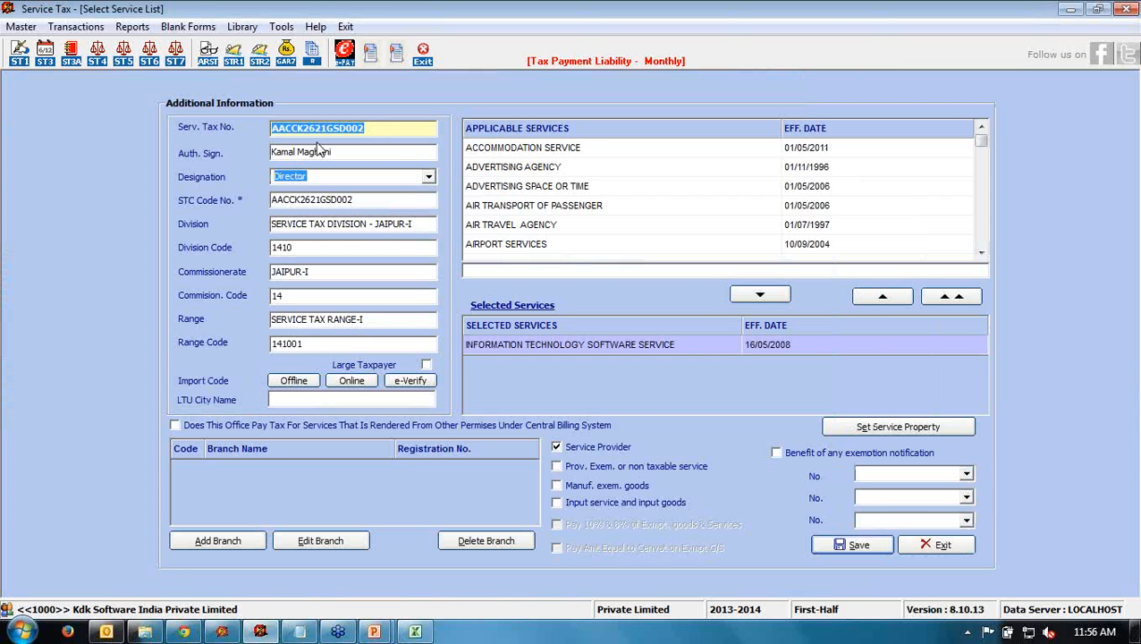
{"action": "left_click", "coordinate": [381, 128]}
{"action": "left_click_drag", "start_coordinate": [381, 128], "coordinate": [265, 132]}
- Go through the signatory, Designation, STC Code No., Division and Division Code fields
{"action": "left_click", "coordinate": [354, 153]}
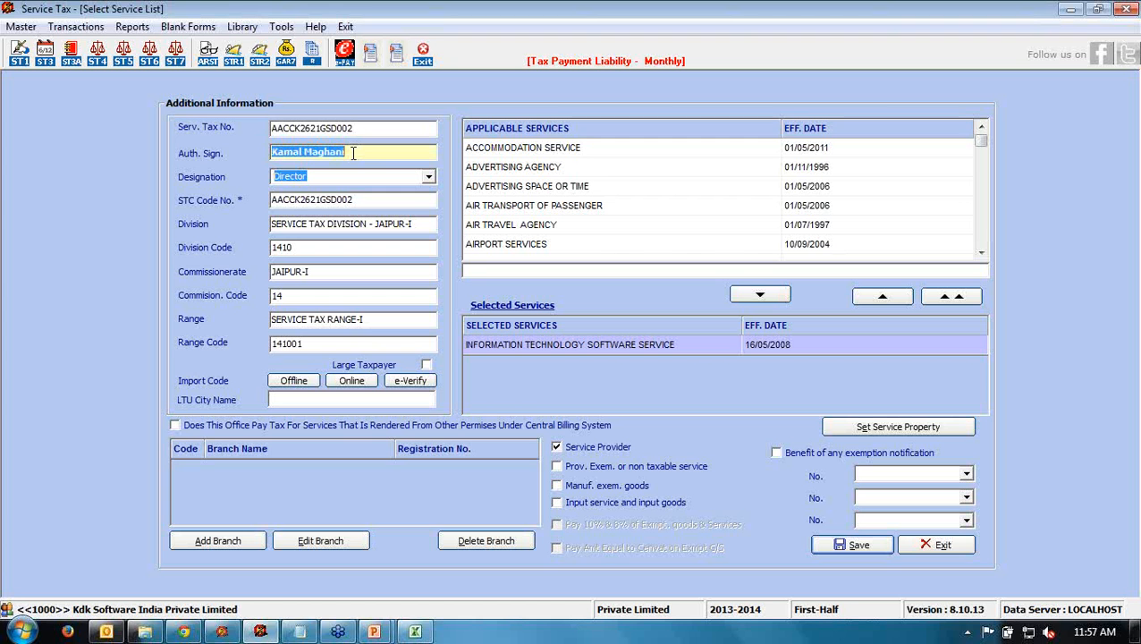
{"action": "left_click", "coordinate": [353, 153]}
{"action": "left_click_drag", "start_coordinate": [358, 153], "coordinate": [265, 158]}
{"action": "left_click", "coordinate": [326, 176]}
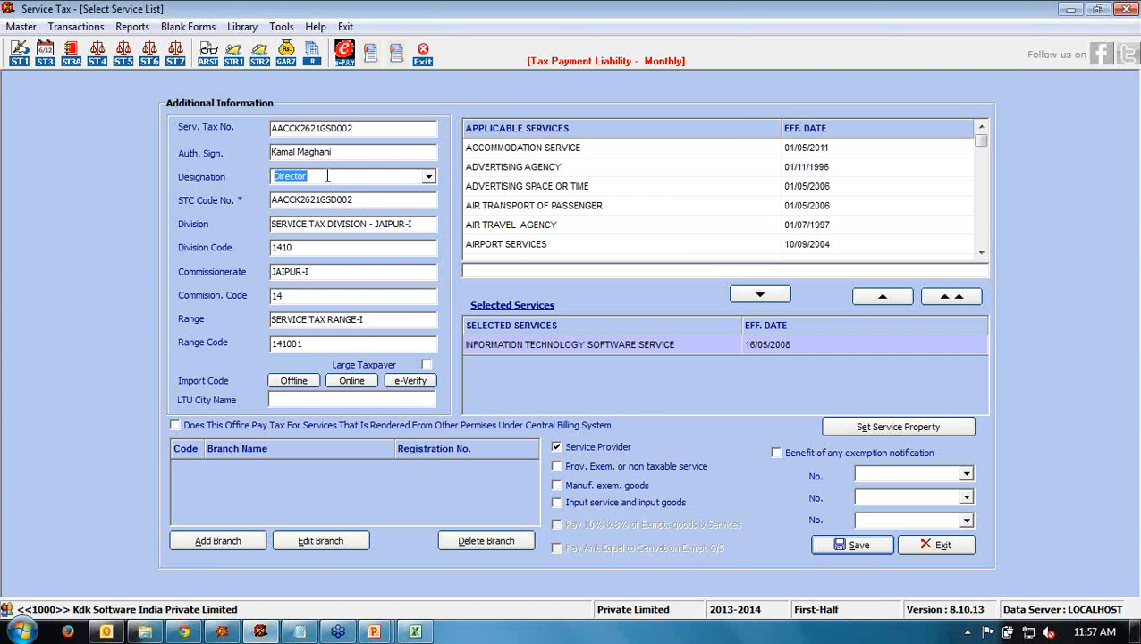
{"action": "left_click", "coordinate": [369, 200]}
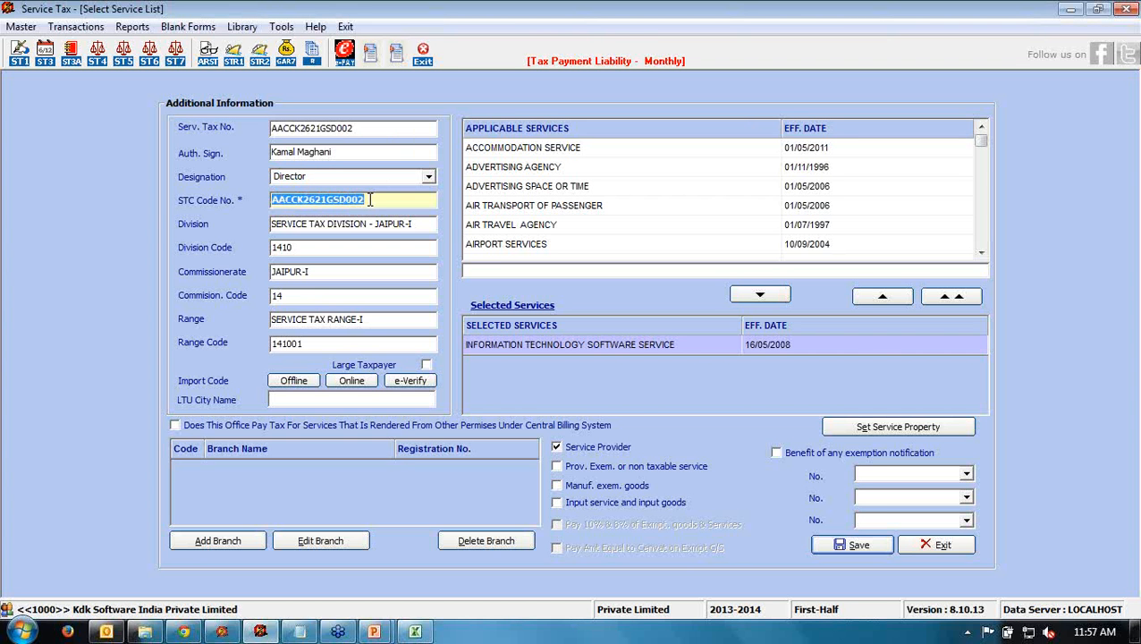
{"action": "left_click", "coordinate": [417, 220]}
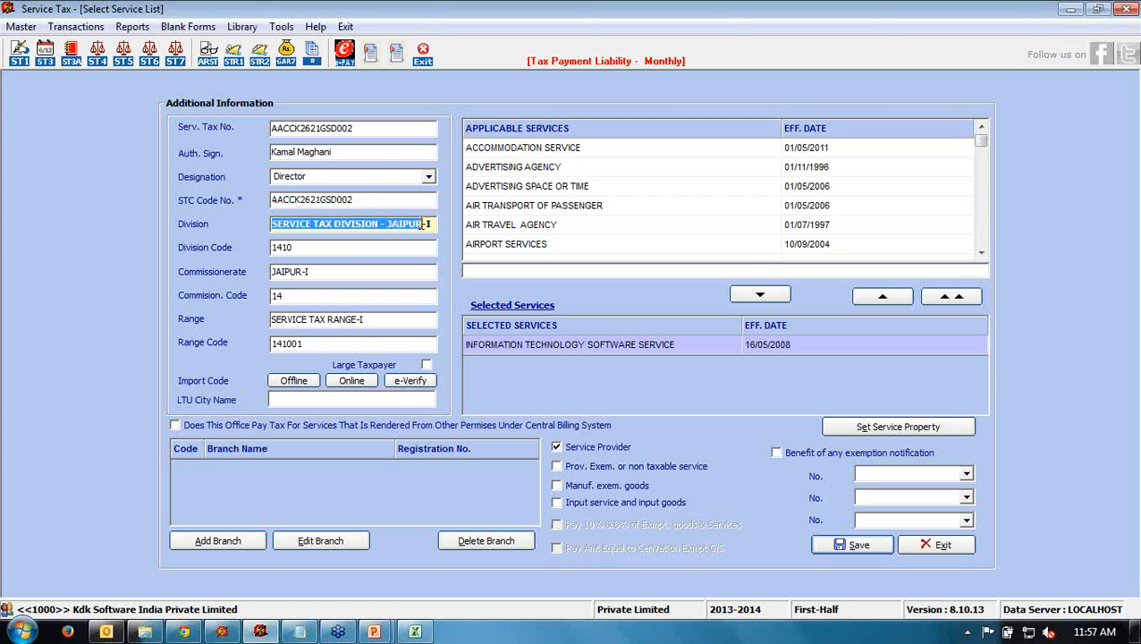
{"action": "left_click", "coordinate": [369, 244]}
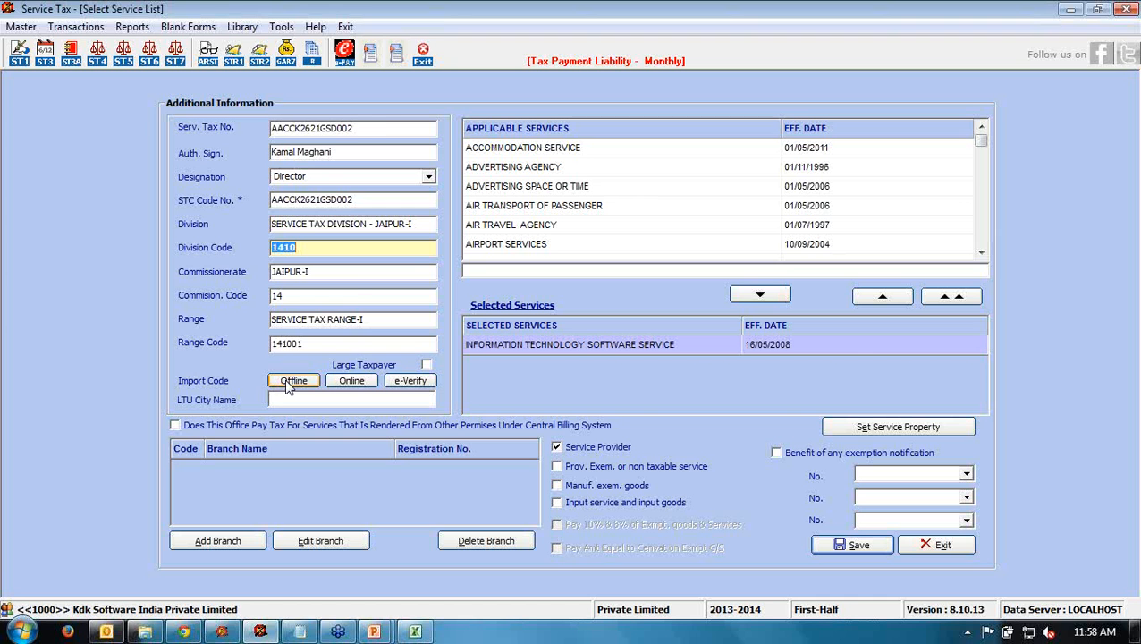
- Verify the service tax code online, review the STC assessee details, and close the verification window
{"action": "left_click", "coordinate": [397, 130]}
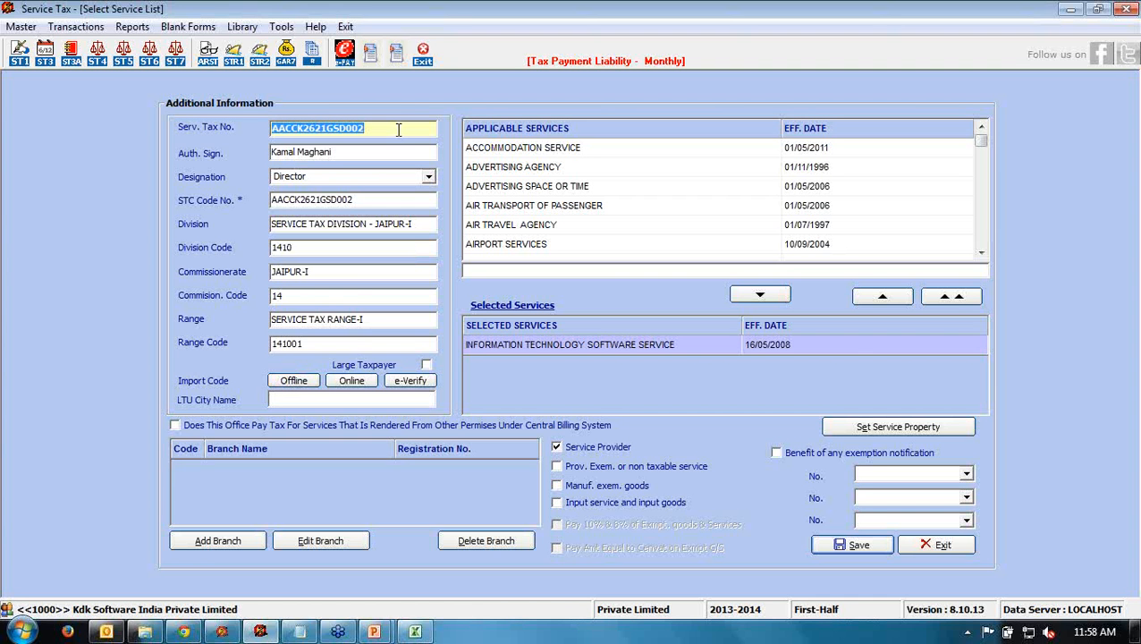
{"action": "left_click", "coordinate": [409, 381]}
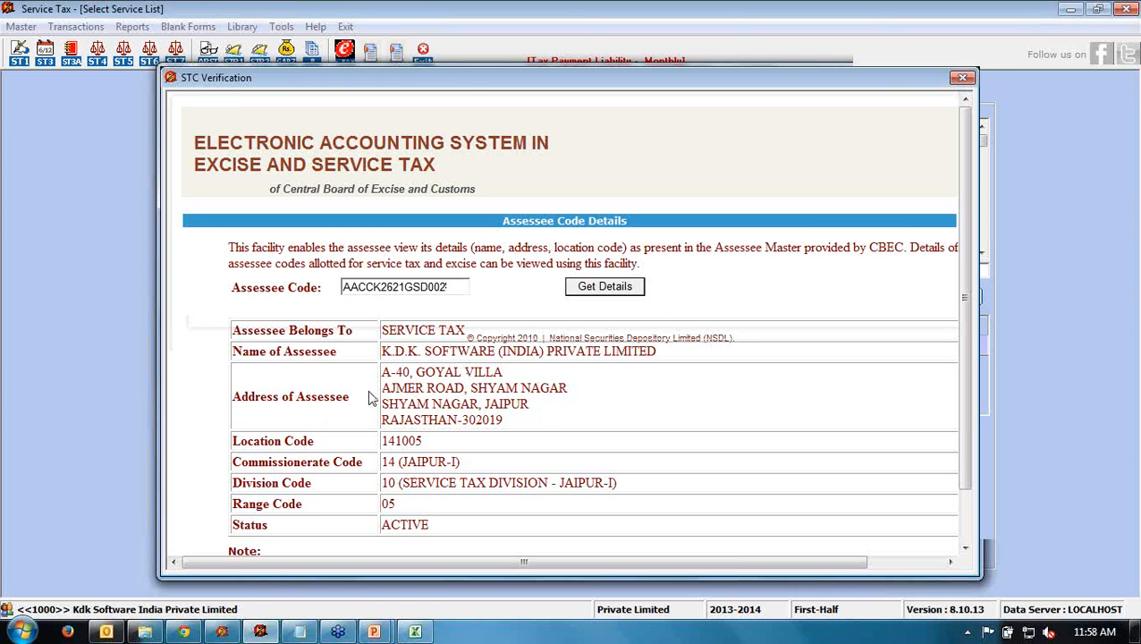
{"action": "left_click_drag", "start_coordinate": [461, 78], "coordinate": [355, 43]}
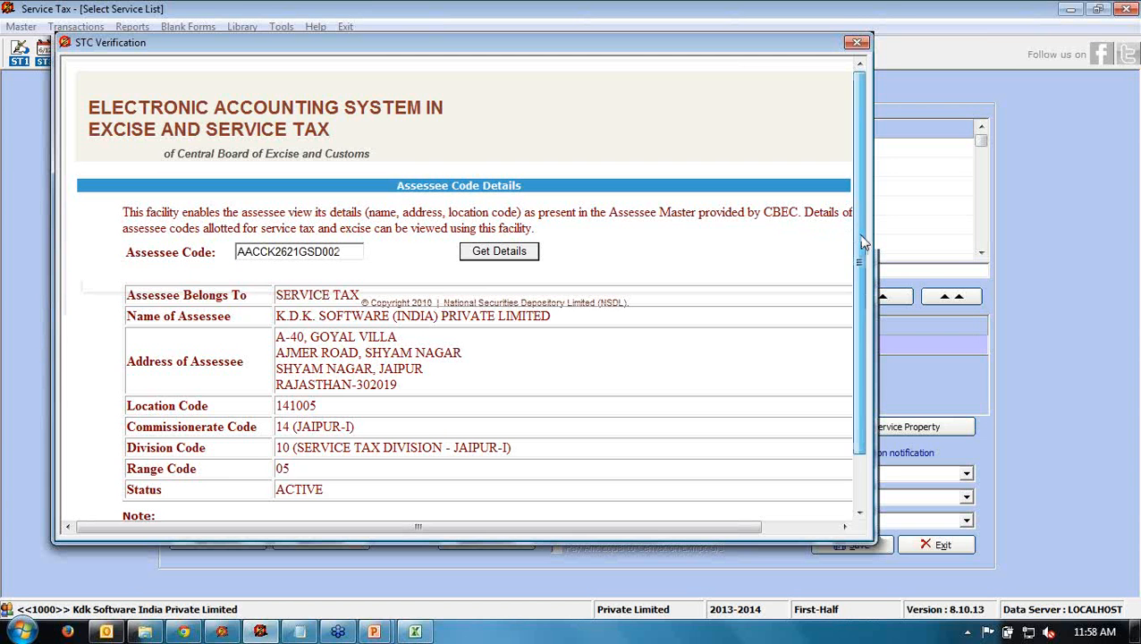
{"action": "mouse_move", "coordinate": [858, 253]}
{"action": "left_mouse_down"}
{"action": "mouse_move", "coordinate": [864, 297]}
{"action": "mouse_move", "coordinate": [865, 241]}
{"action": "left_mouse_up"}
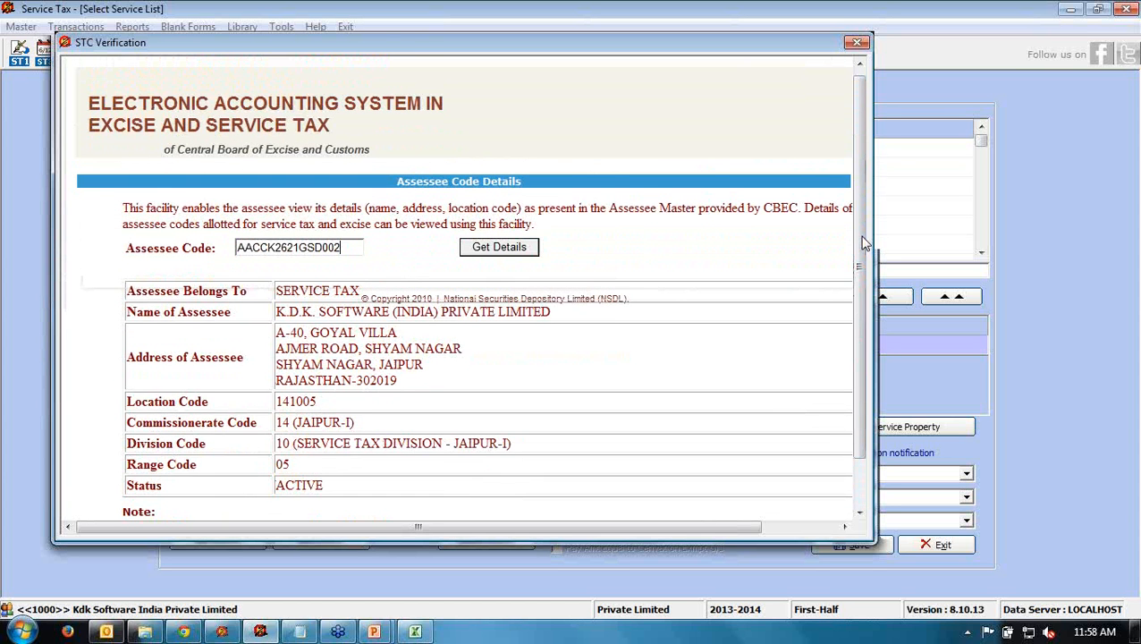
{"action": "left_click", "coordinate": [855, 41]}
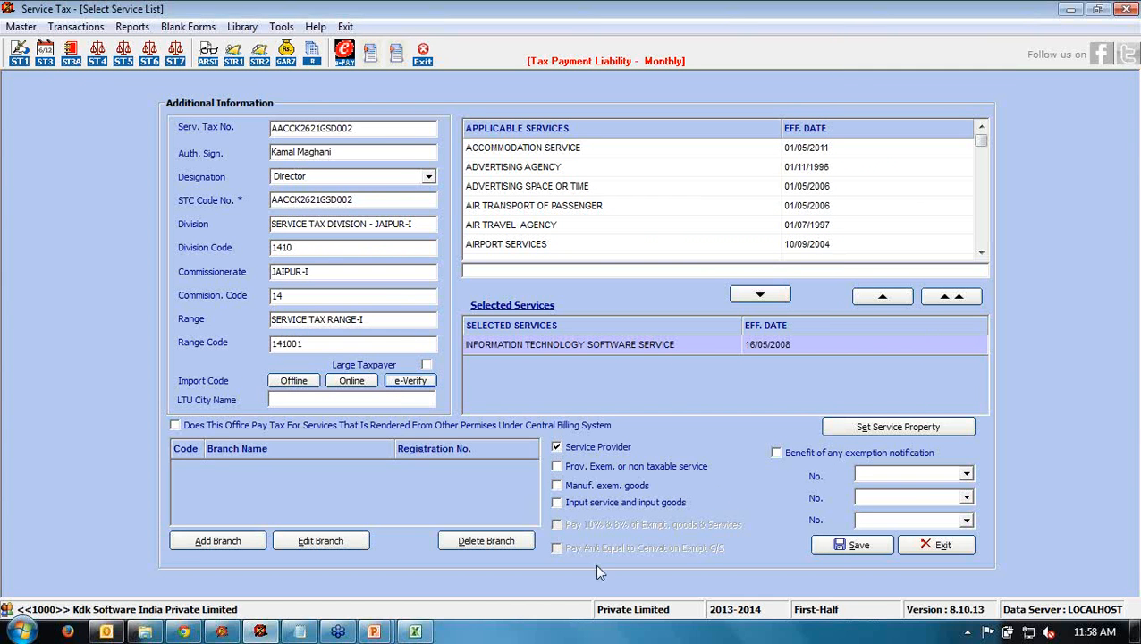
{"action": "left_click", "coordinate": [516, 194]}
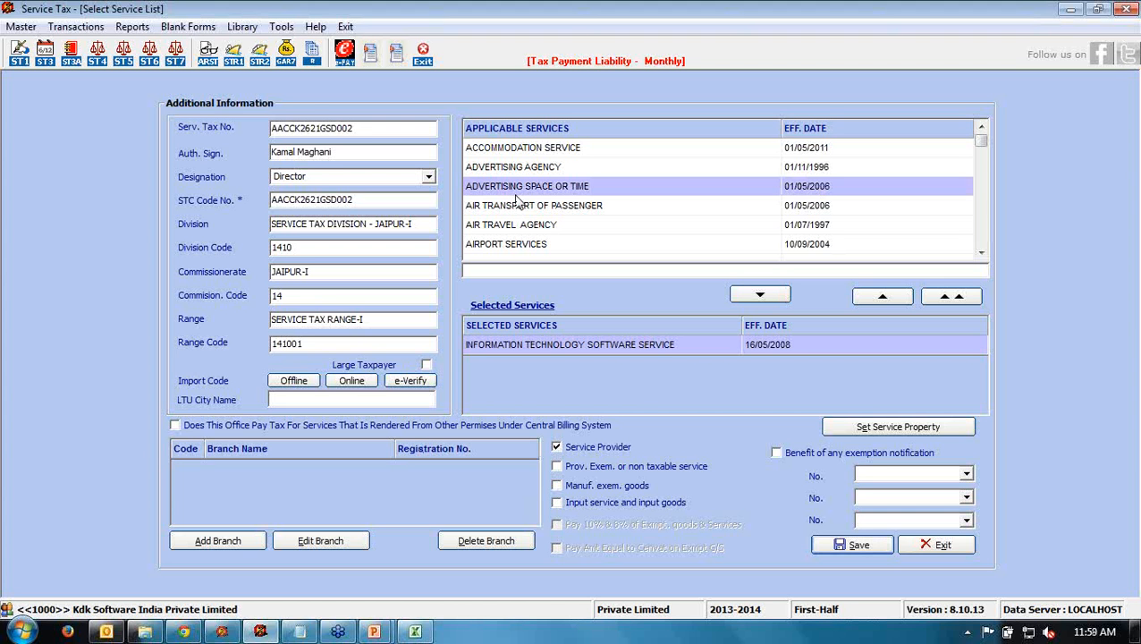
{"action": "left_click", "coordinate": [527, 150]}
{"action": "left_click", "coordinate": [526, 186]}
{"action": "scroll", "coordinate": [528, 201], "scroll_direction": "down", "scroll_amount": 4}
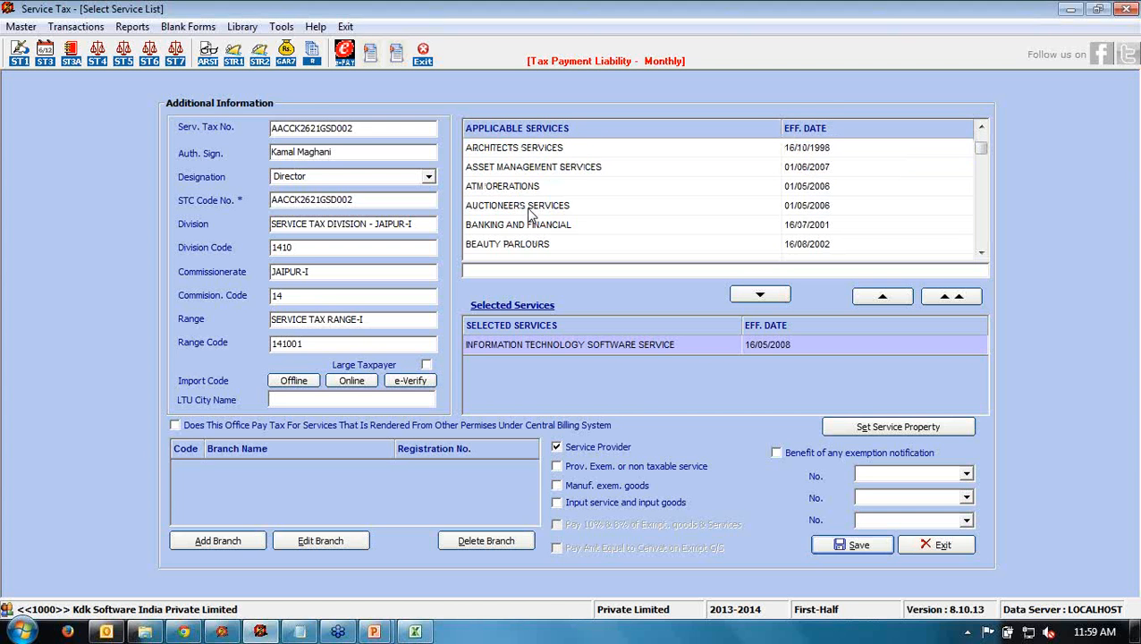
{"action": "scroll", "coordinate": [530, 218], "scroll_direction": "up", "scroll_amount": 4}
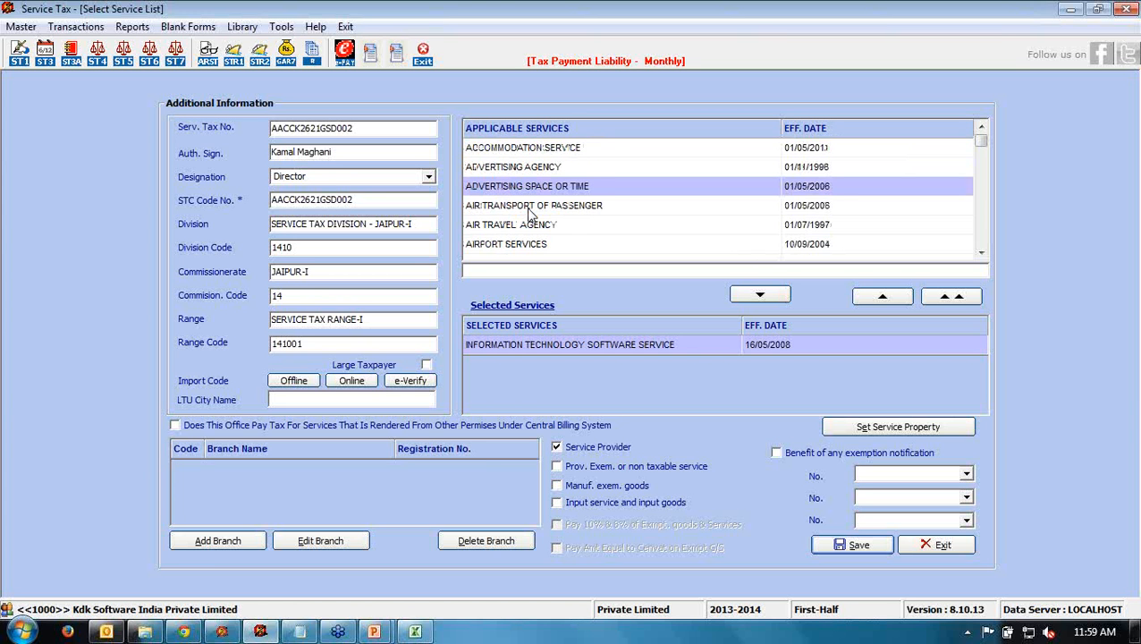
{"action": "double_click", "coordinate": [505, 152]}
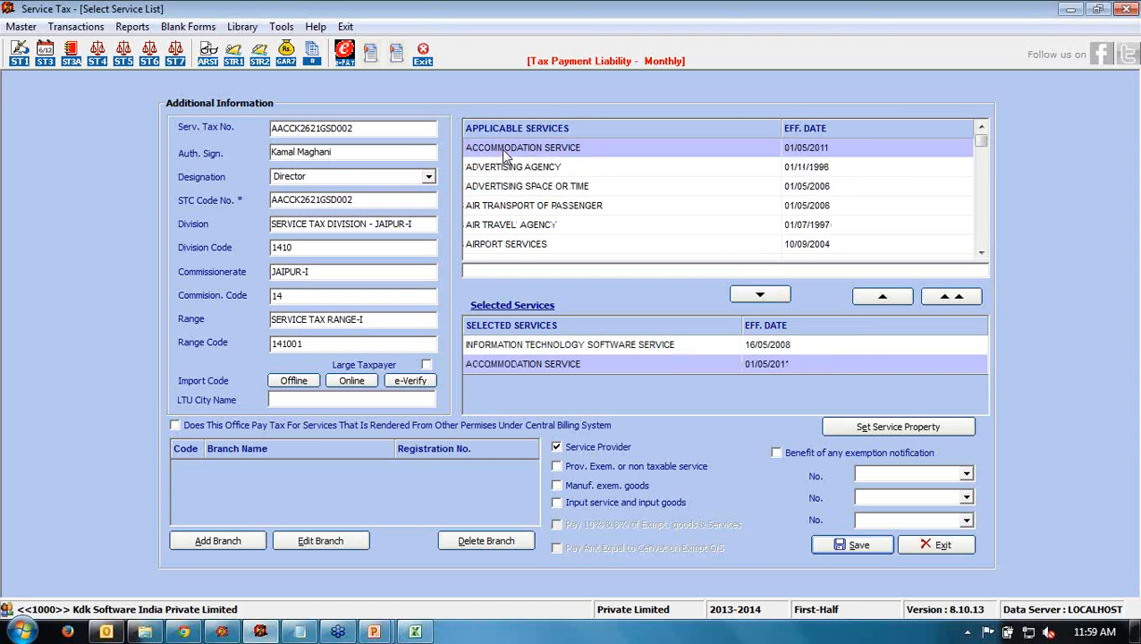
{"action": "left_click", "coordinate": [507, 172]}
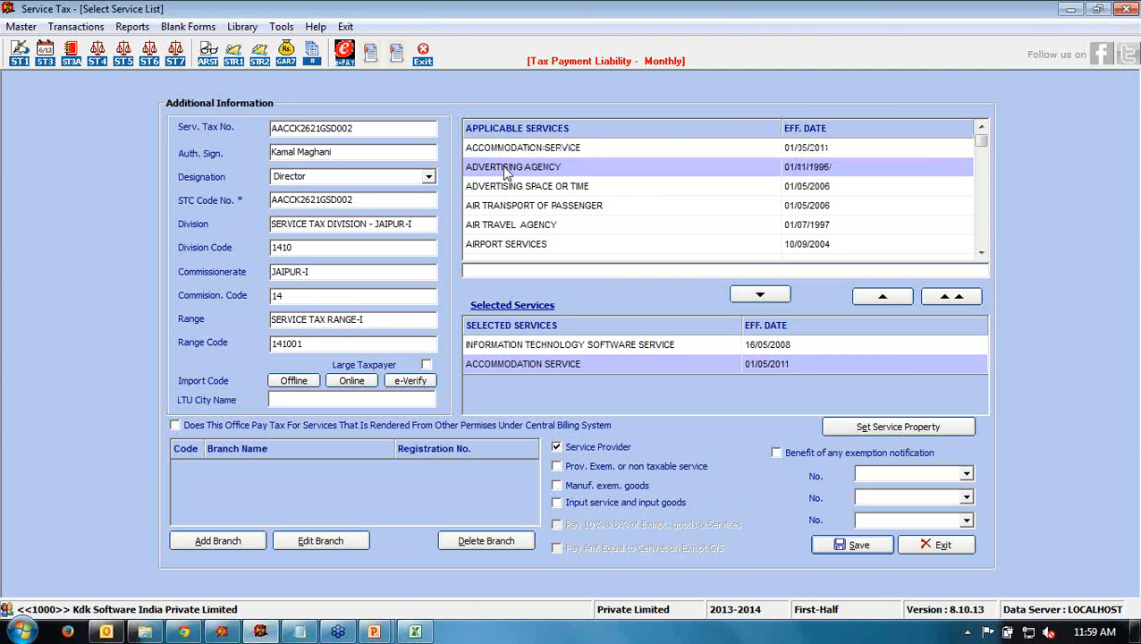
{"action": "double_click", "coordinate": [507, 172]}
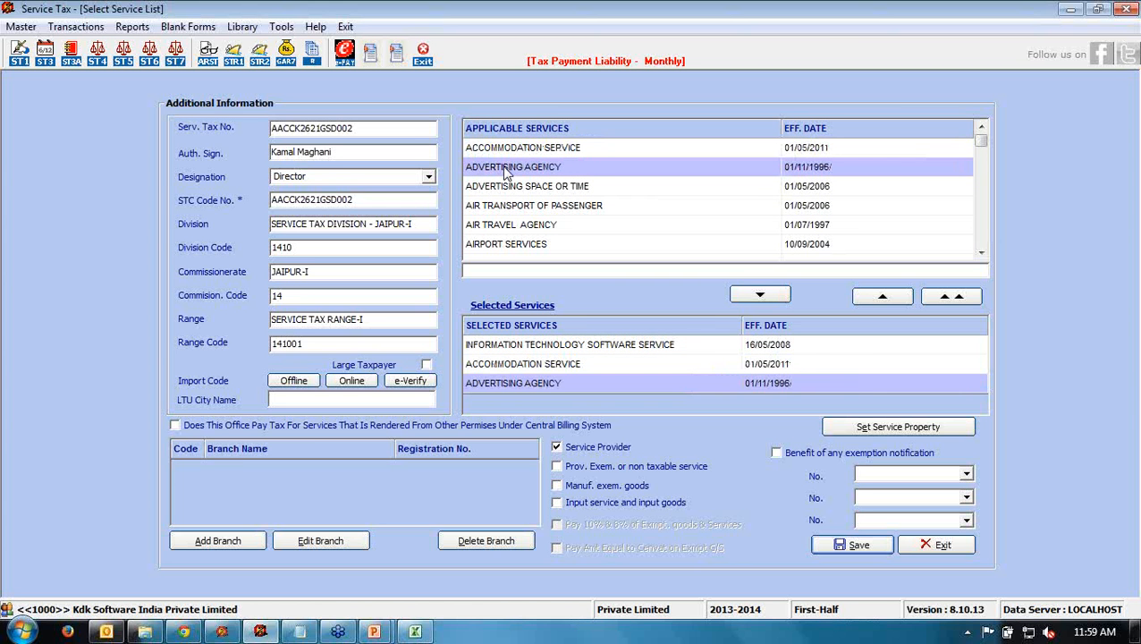
{"action": "double_click", "coordinate": [566, 384]}
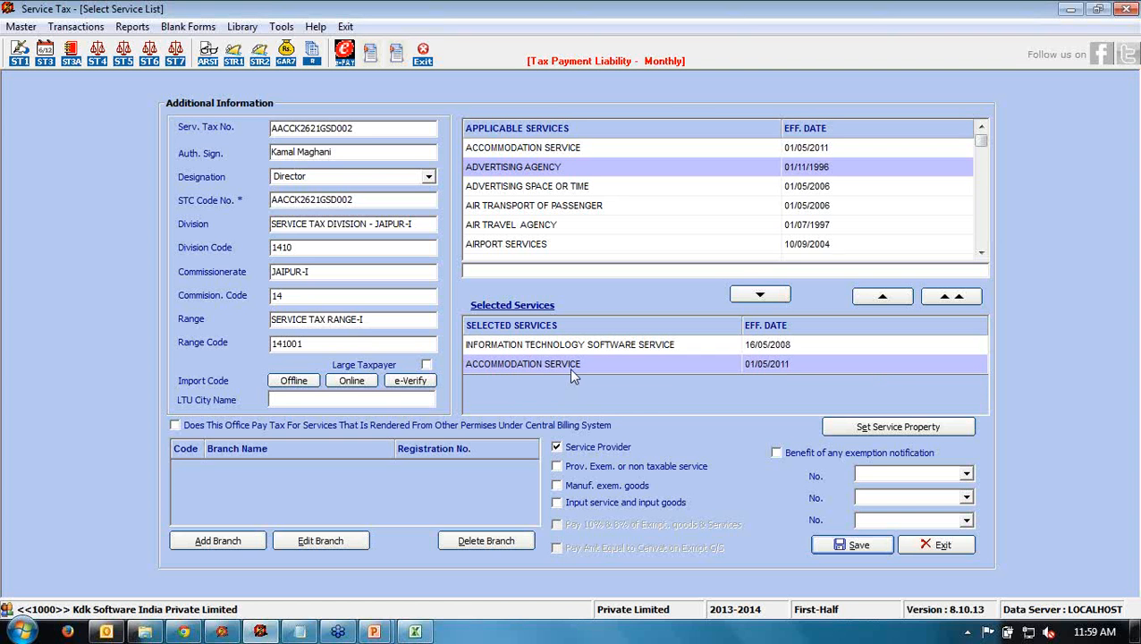
{"action": "double_click", "coordinate": [572, 370]}
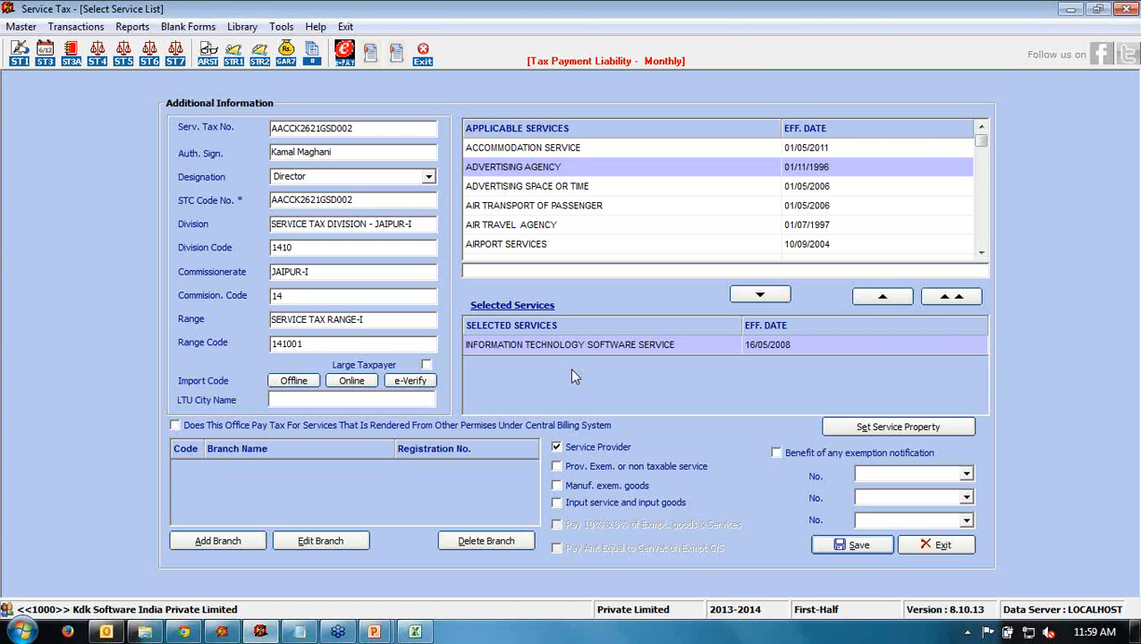
- In Set Service Property, choose Information Technology Software Service, financial year 2013-2014 and period Apr-Sep
{"action": "left_click", "coordinate": [847, 431]}
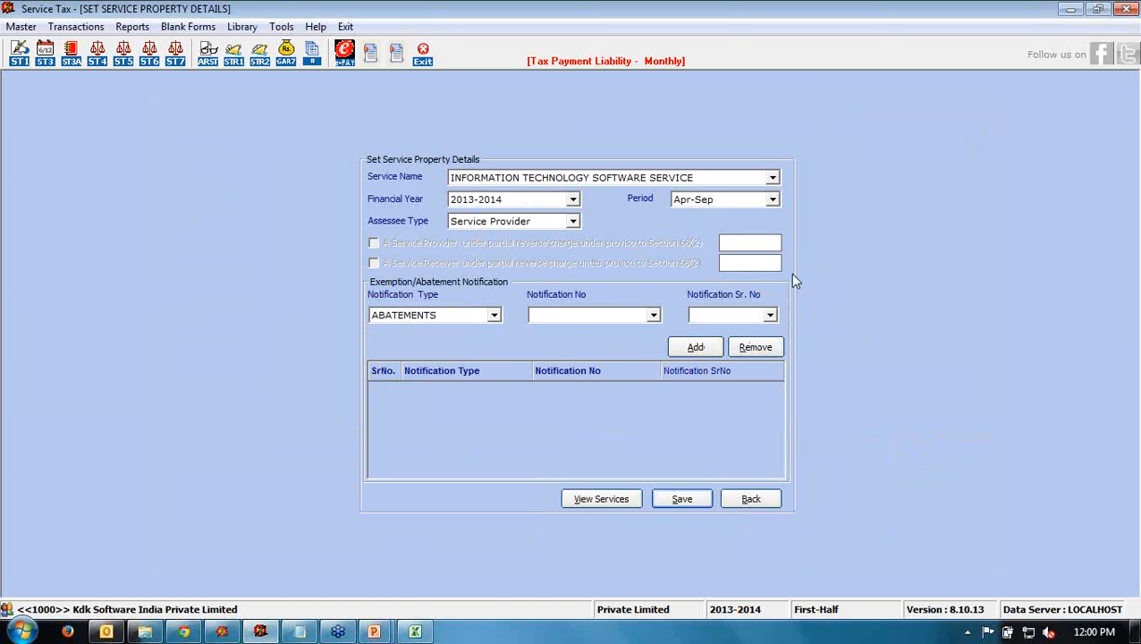
{"action": "left_click", "coordinate": [773, 178]}
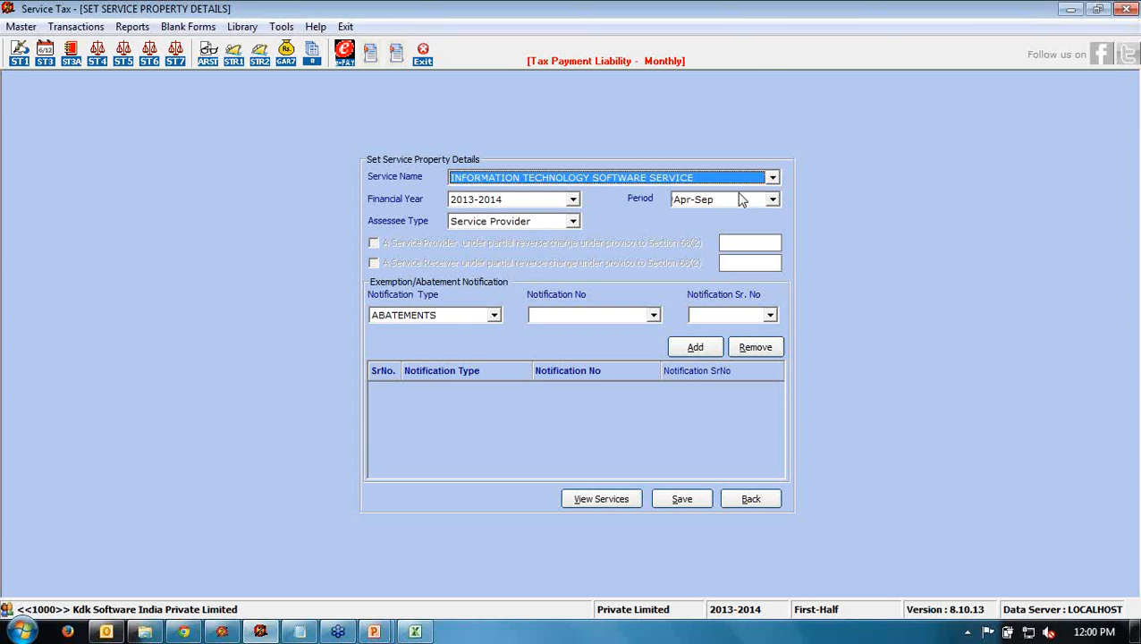
{"action": "left_click", "coordinate": [735, 192]}
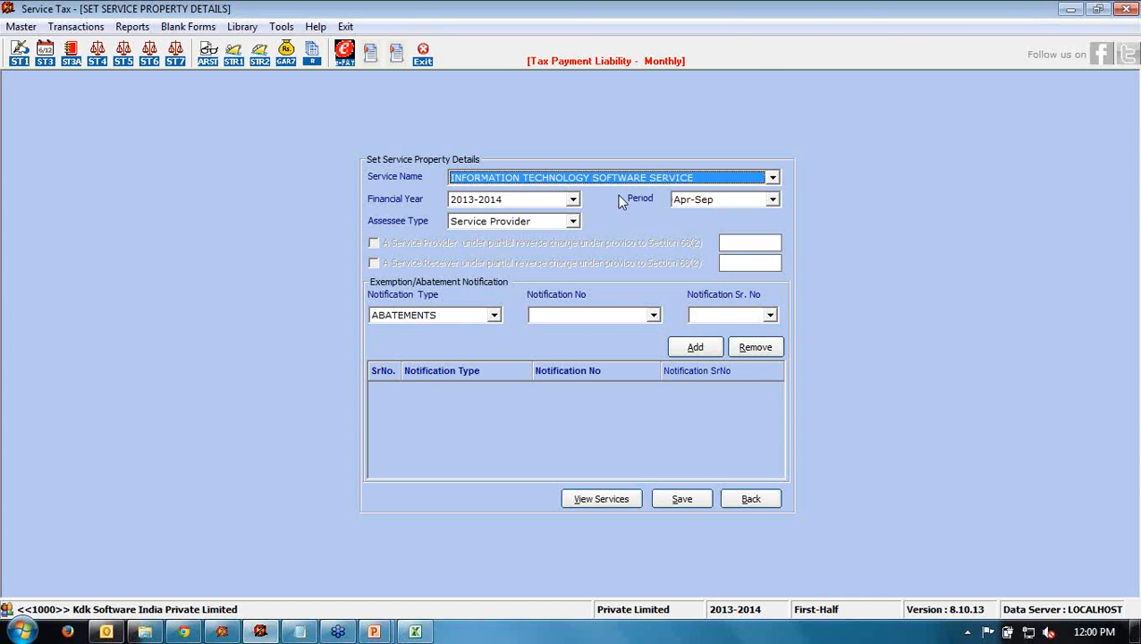
{"action": "left_click", "coordinate": [572, 200]}
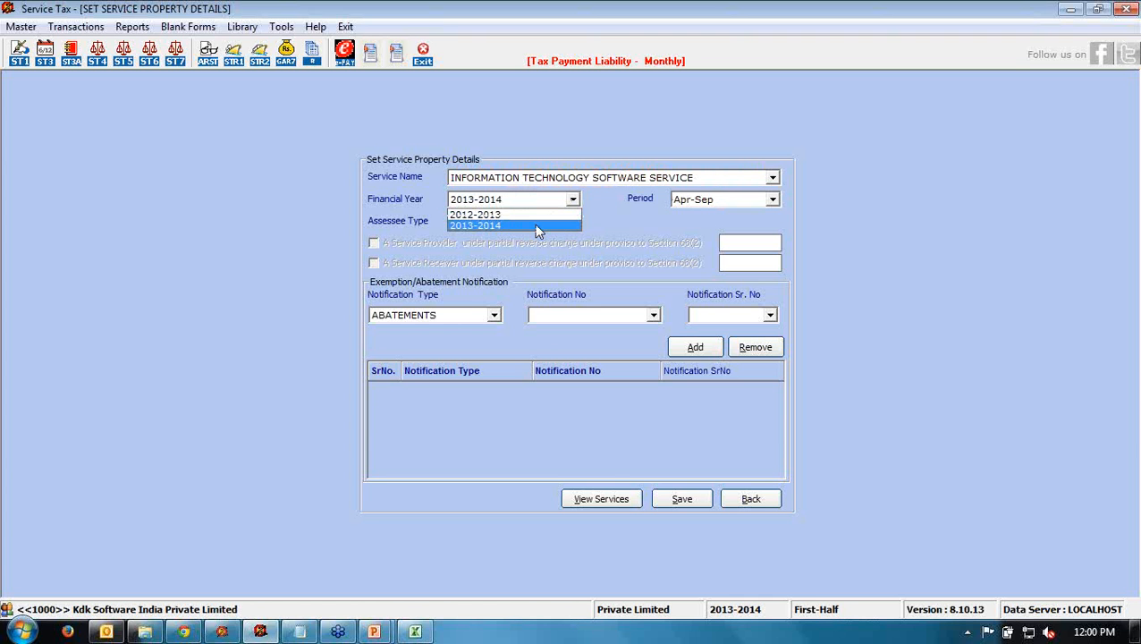
{"action": "left_click", "coordinate": [690, 202]}
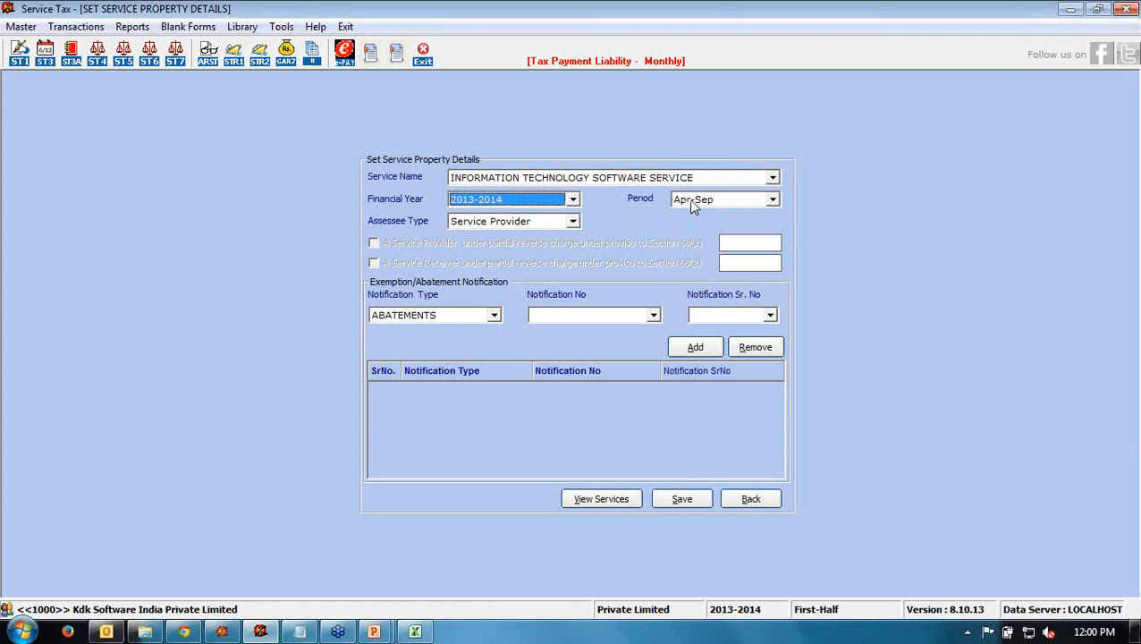
{"action": "left_click", "coordinate": [690, 202]}
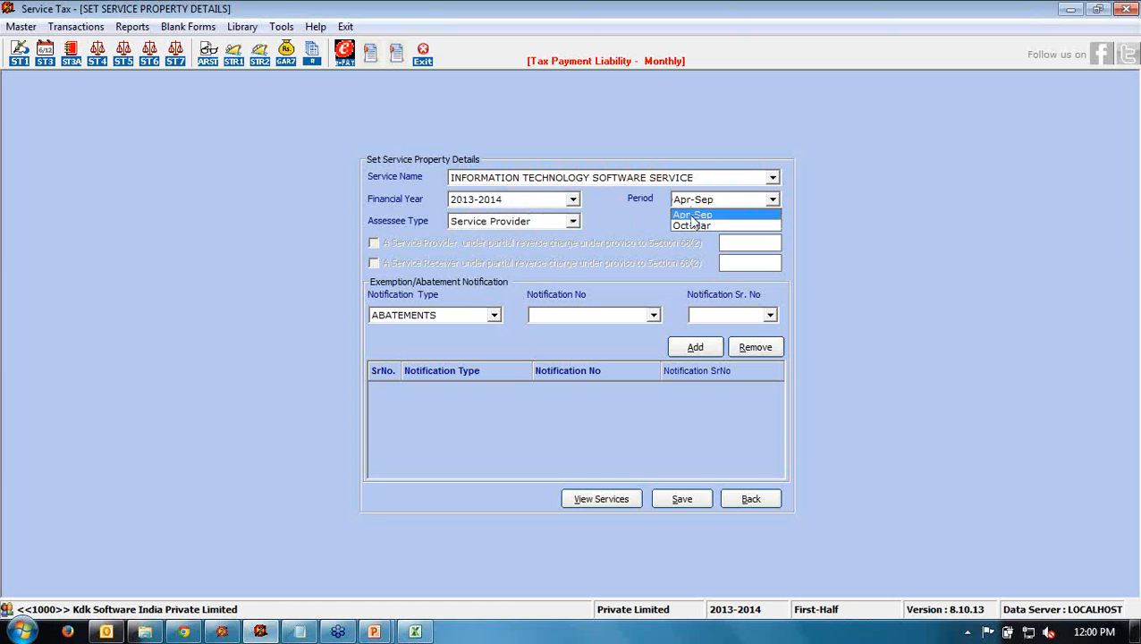
{"action": "left_click", "coordinate": [576, 223]}
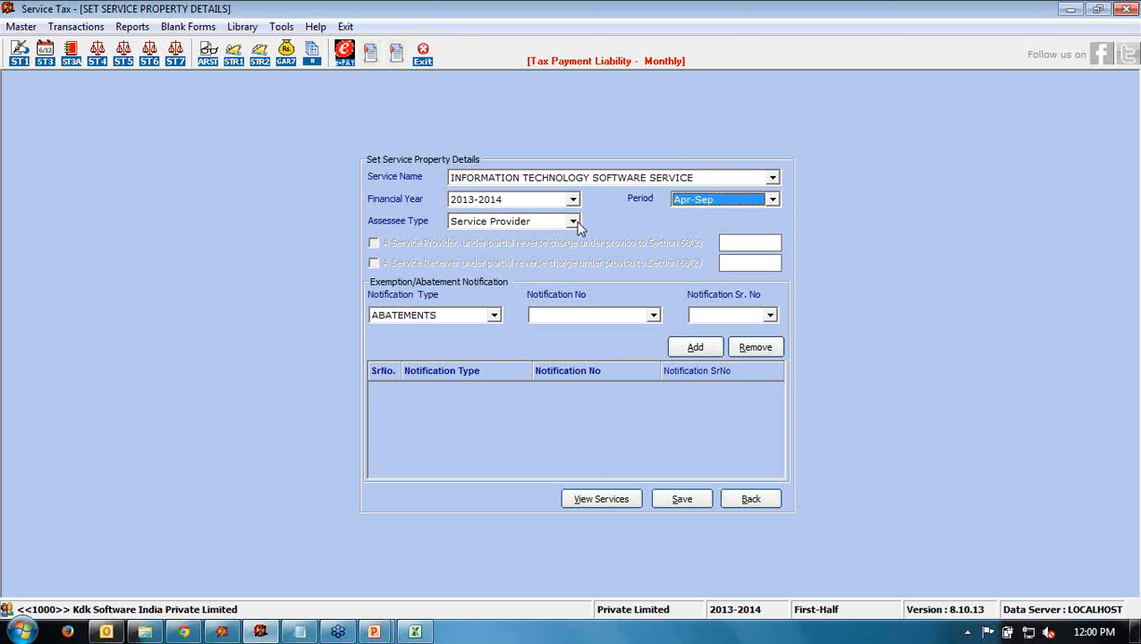
- Try Service Receiver with partial reverse charge, then set the assessee type back to Service Provider
{"action": "left_click", "coordinate": [573, 222]}
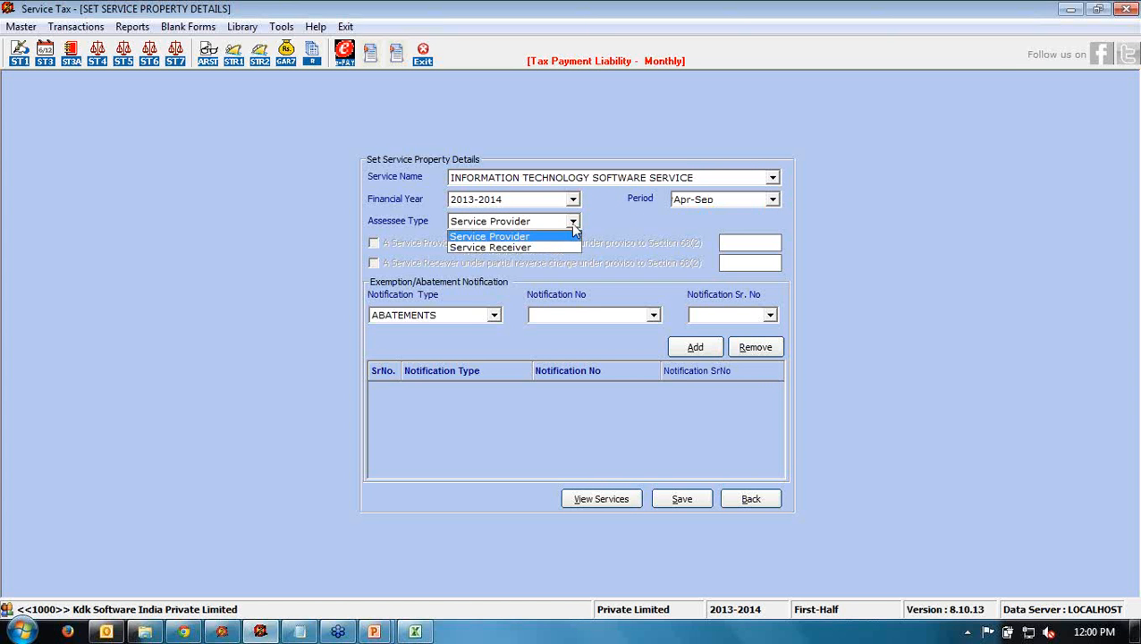
{"action": "left_click", "coordinate": [564, 245]}
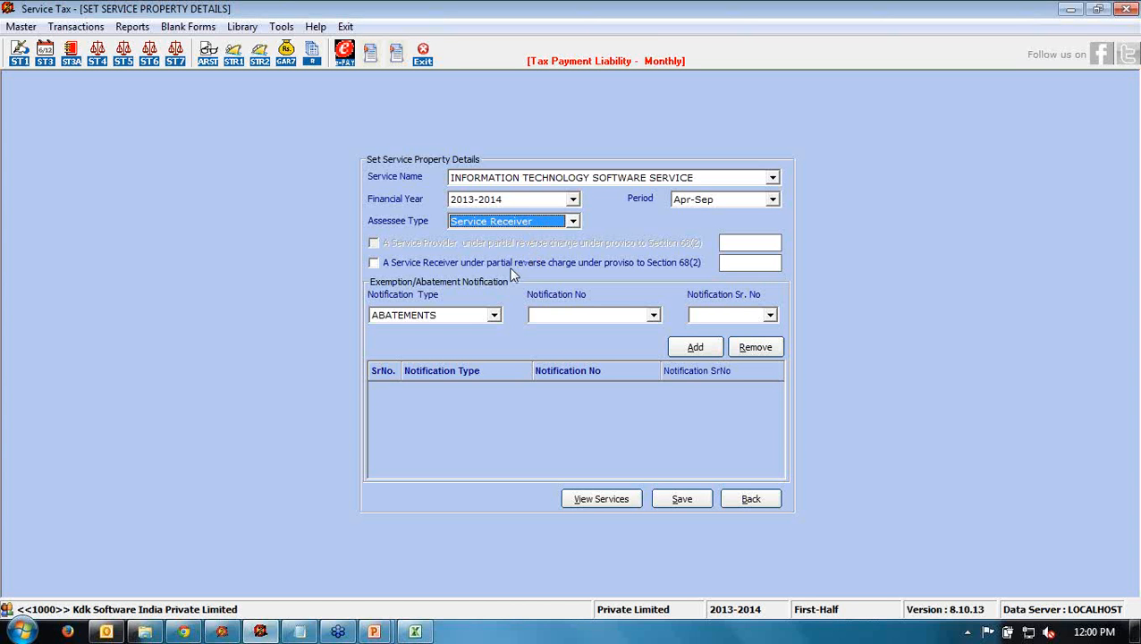
{"action": "left_click", "coordinate": [374, 263]}
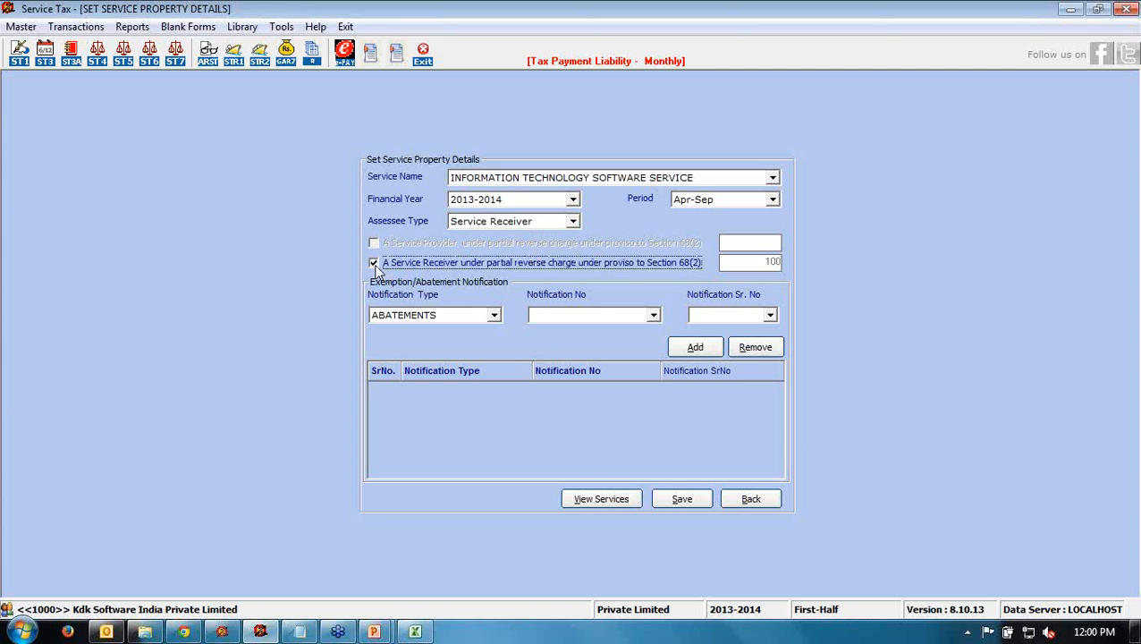
{"action": "left_click", "coordinate": [374, 263]}
{"action": "left_click", "coordinate": [466, 222]}
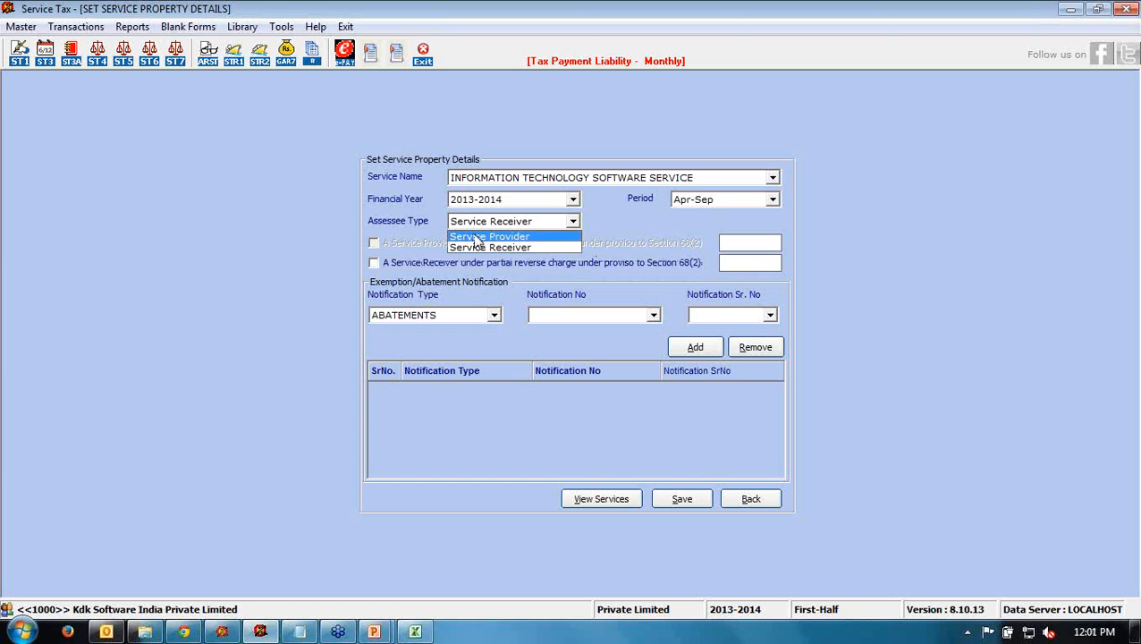
{"action": "left_click", "coordinate": [477, 237]}
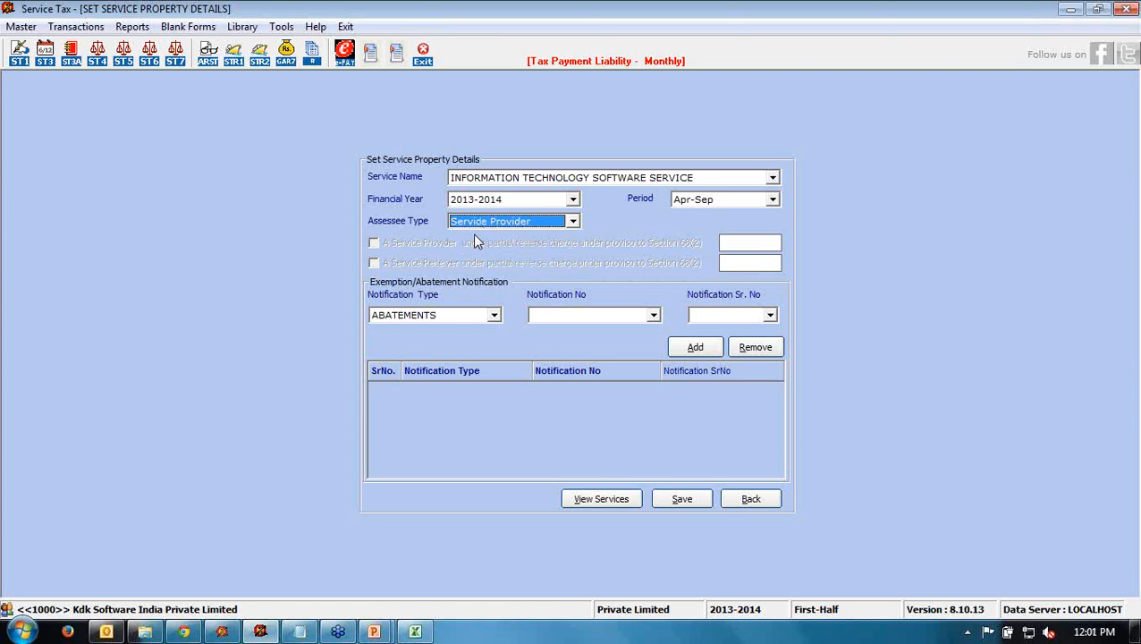
{"action": "left_click", "coordinate": [493, 317]}
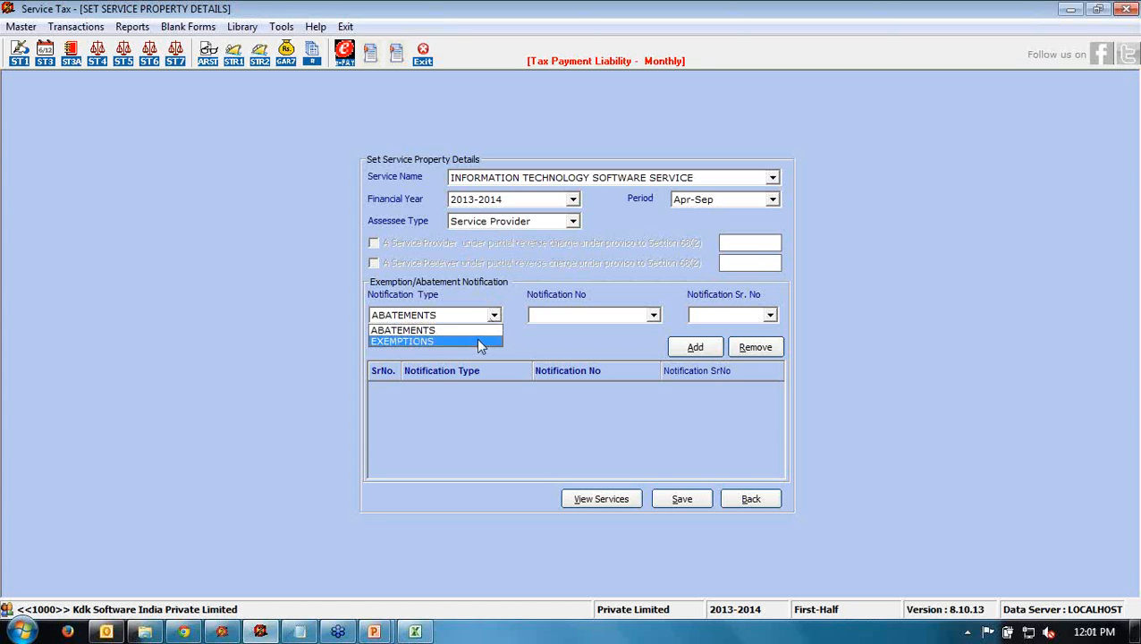
- Add the ABATEMENTS notification 042/2012-S.T., serial number 1, to the service's notification list
{"action": "left_click", "coordinate": [477, 330]}
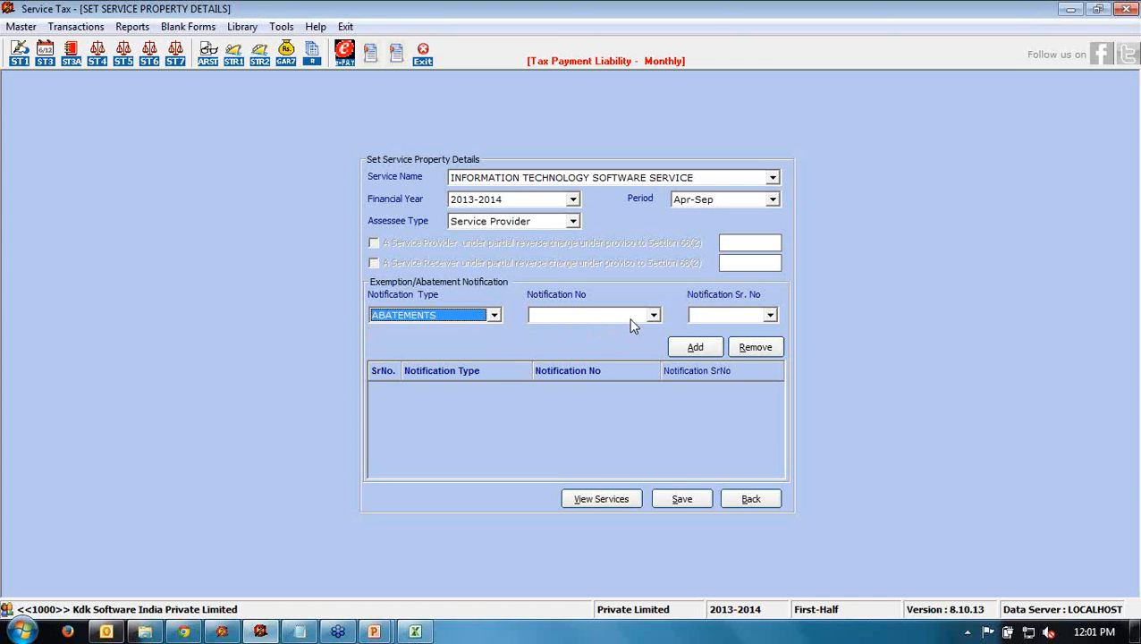
{"action": "left_click", "coordinate": [653, 317]}
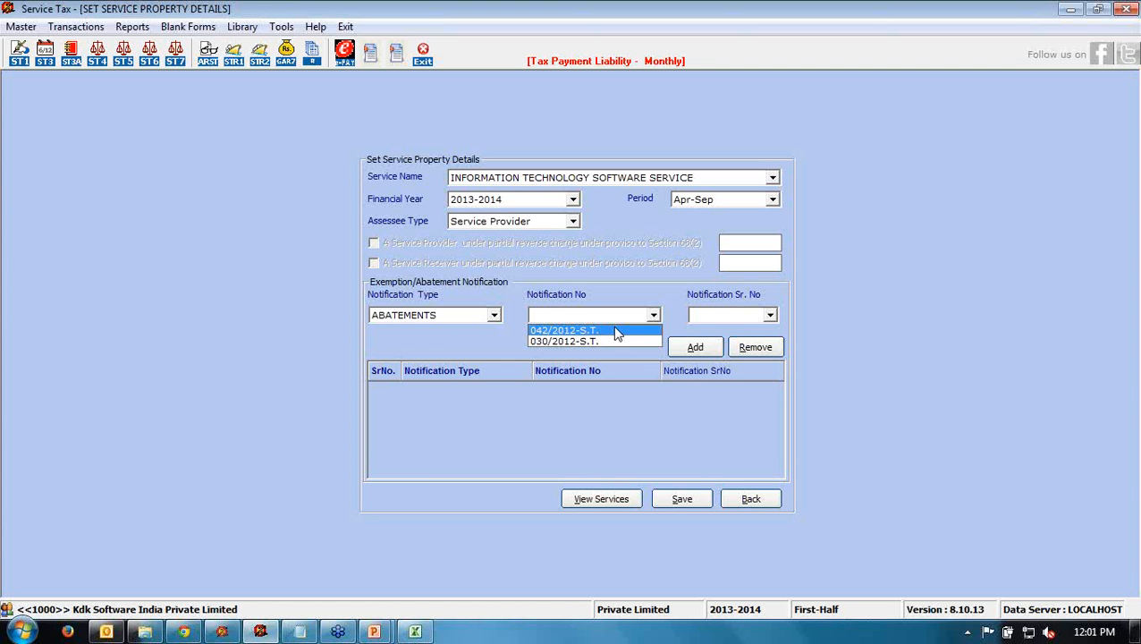
{"action": "left_click", "coordinate": [615, 331]}
{"action": "left_click", "coordinate": [770, 318]}
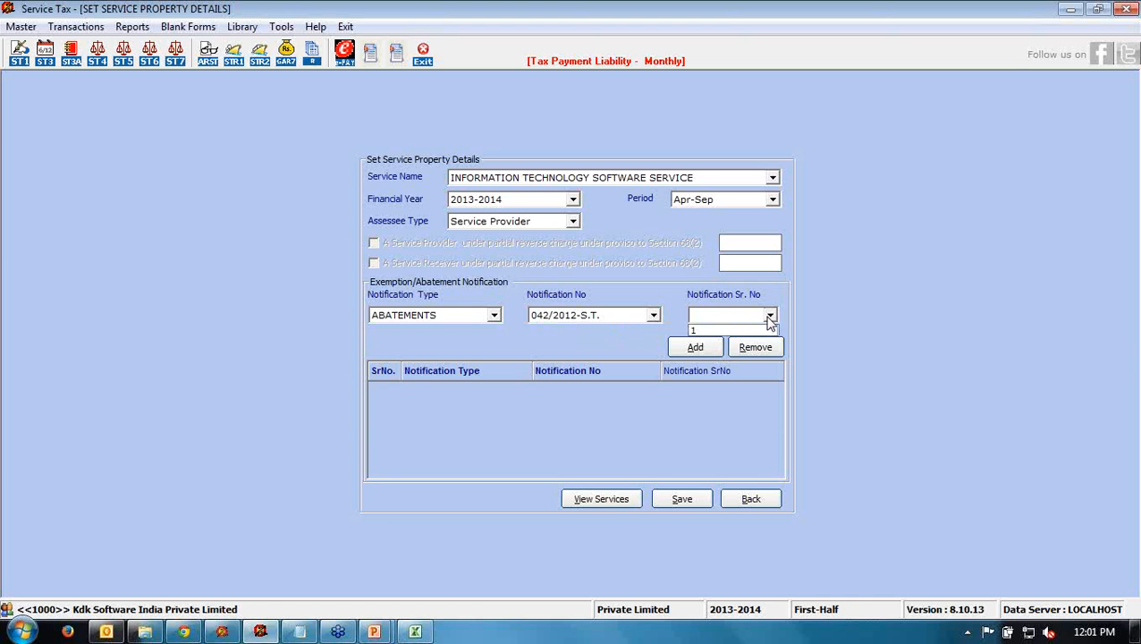
{"action": "left_click", "coordinate": [718, 331]}
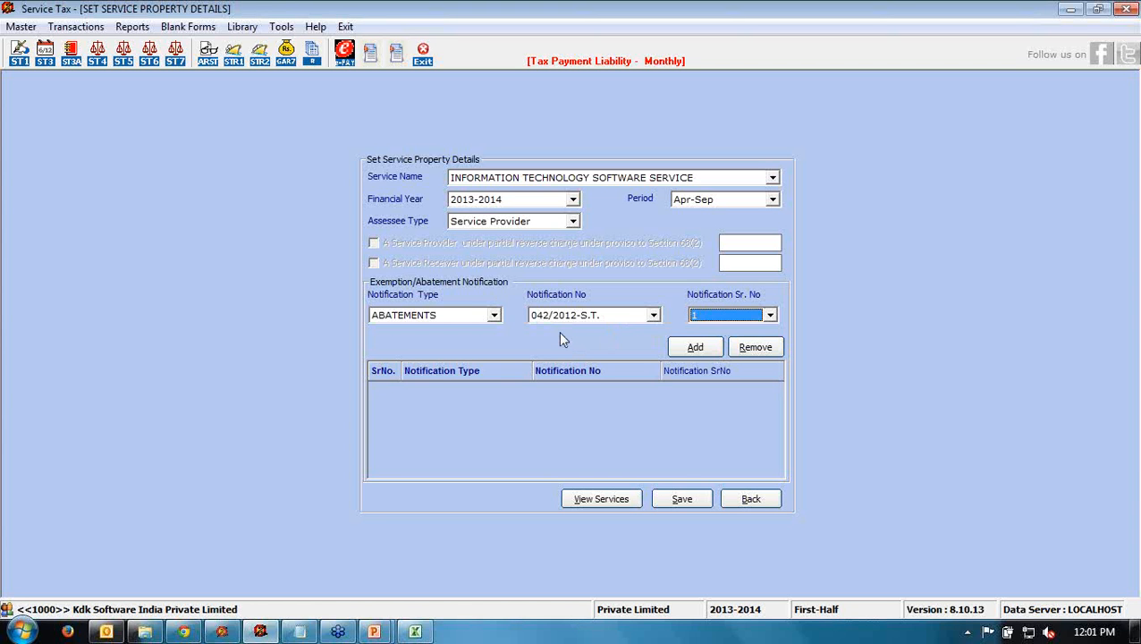
{"action": "left_click", "coordinate": [695, 346]}
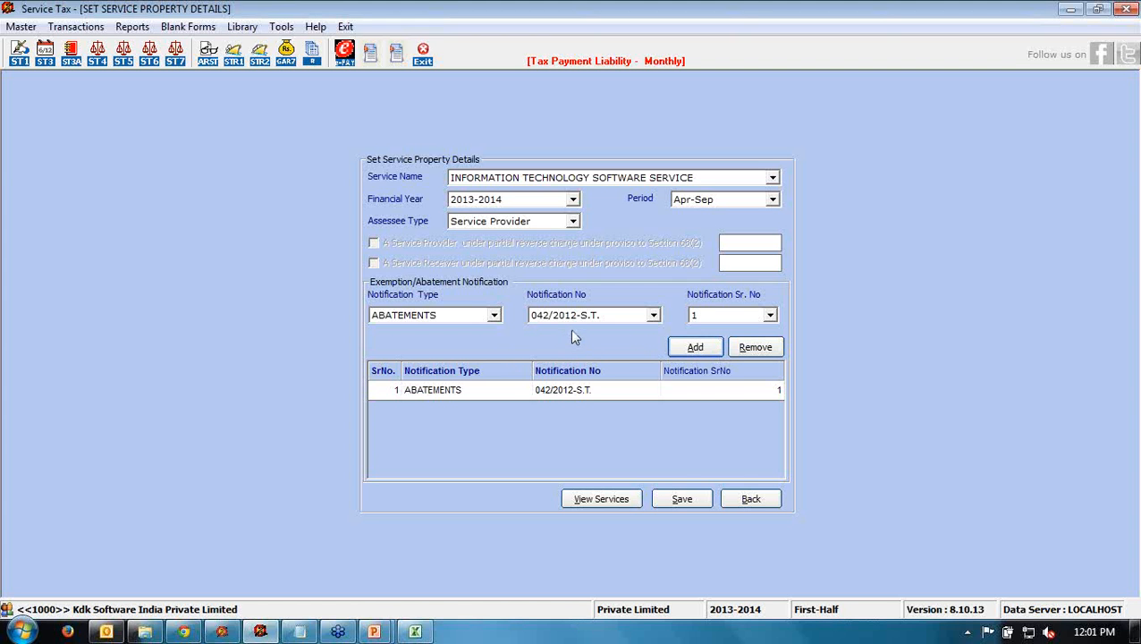
{"action": "left_click", "coordinate": [677, 347]}
- Save the service property details and confirm the save
{"action": "left_click", "coordinate": [678, 498]}
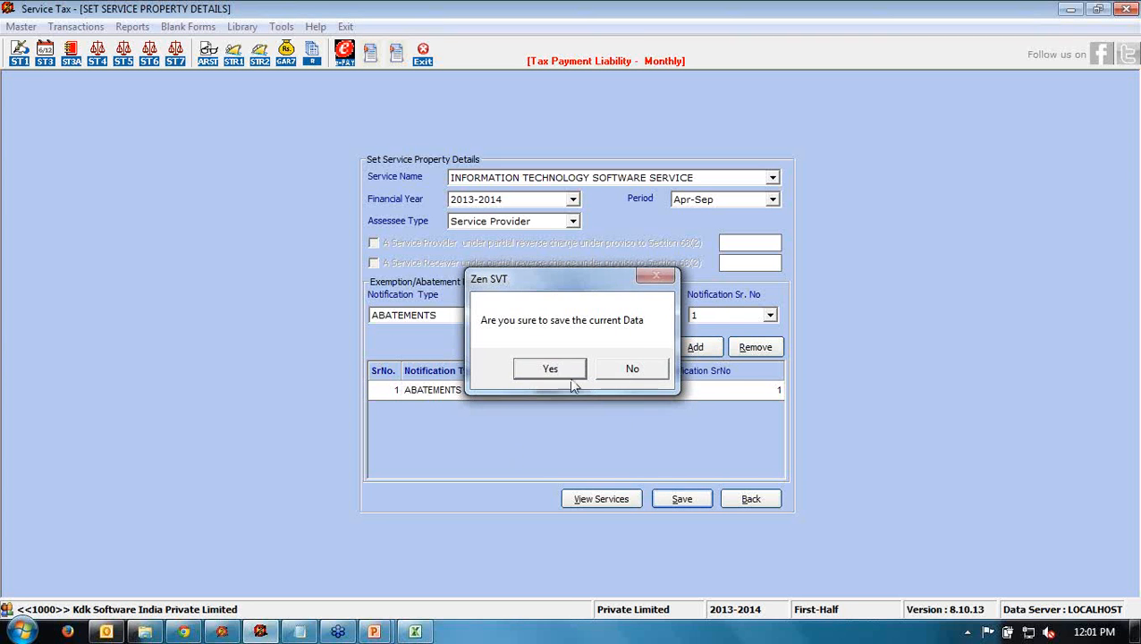
{"action": "left_click", "coordinate": [569, 372]}
{"action": "left_click", "coordinate": [637, 375]}
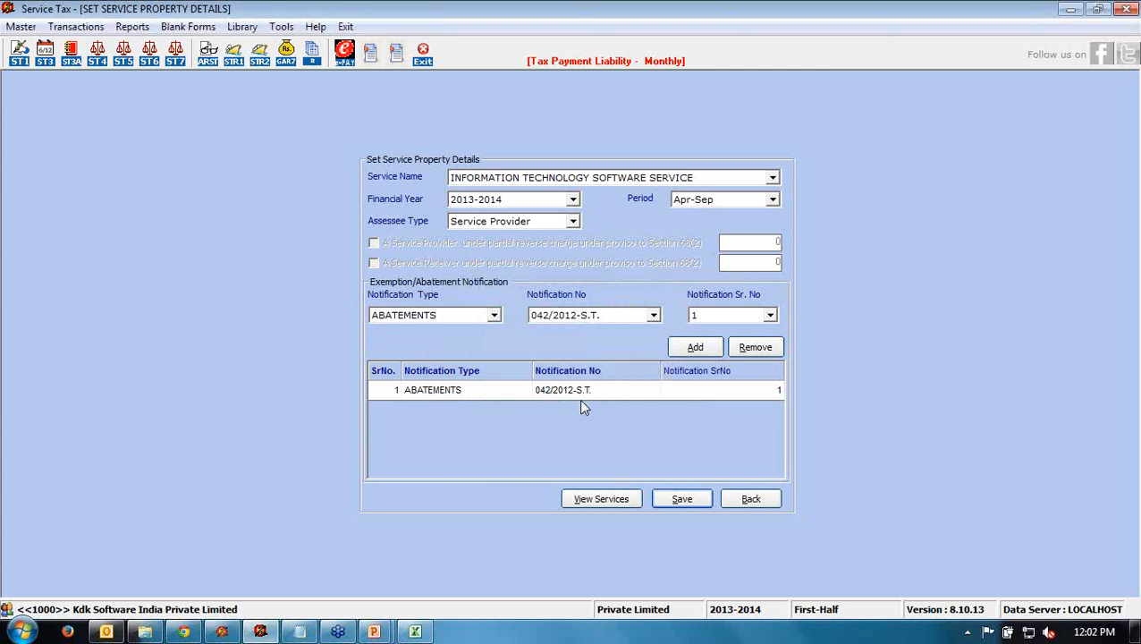
- Reopen the IT software service's properties and remove the 042/2012-S.T. abatement notification, confirming removal
{"action": "left_click", "coordinate": [592, 499]}
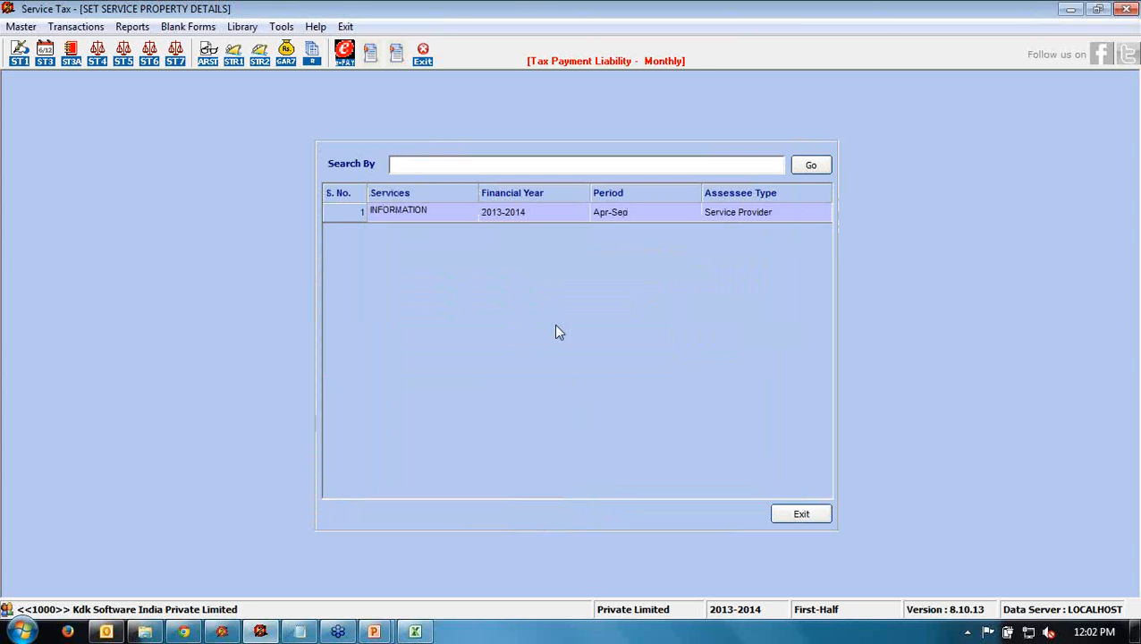
{"action": "double_click", "coordinate": [521, 215]}
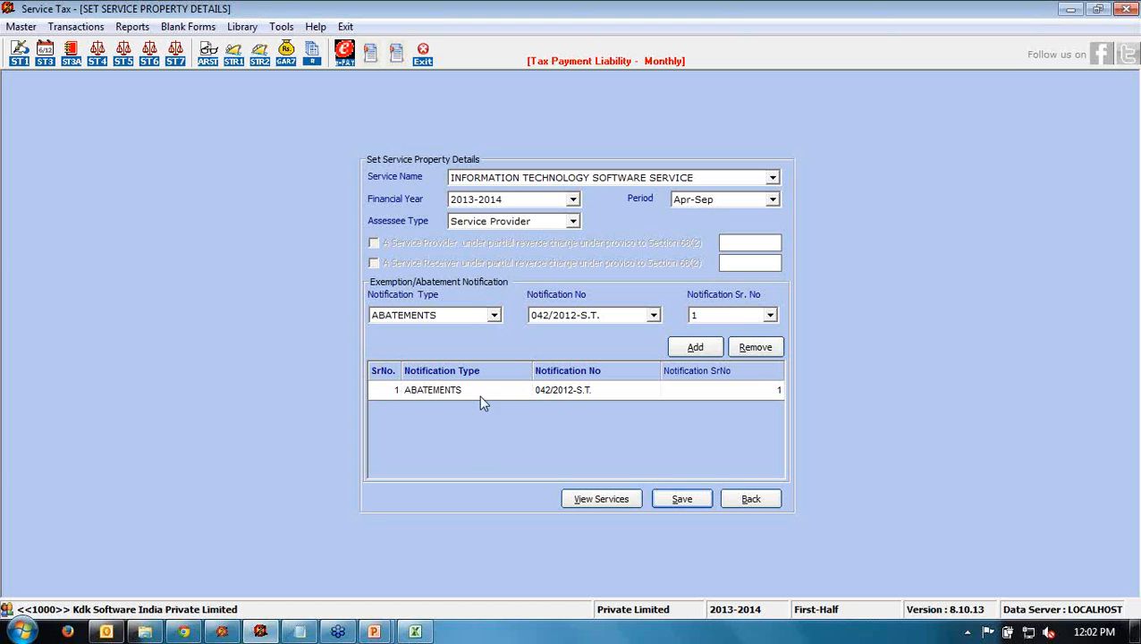
{"action": "left_click", "coordinate": [502, 397]}
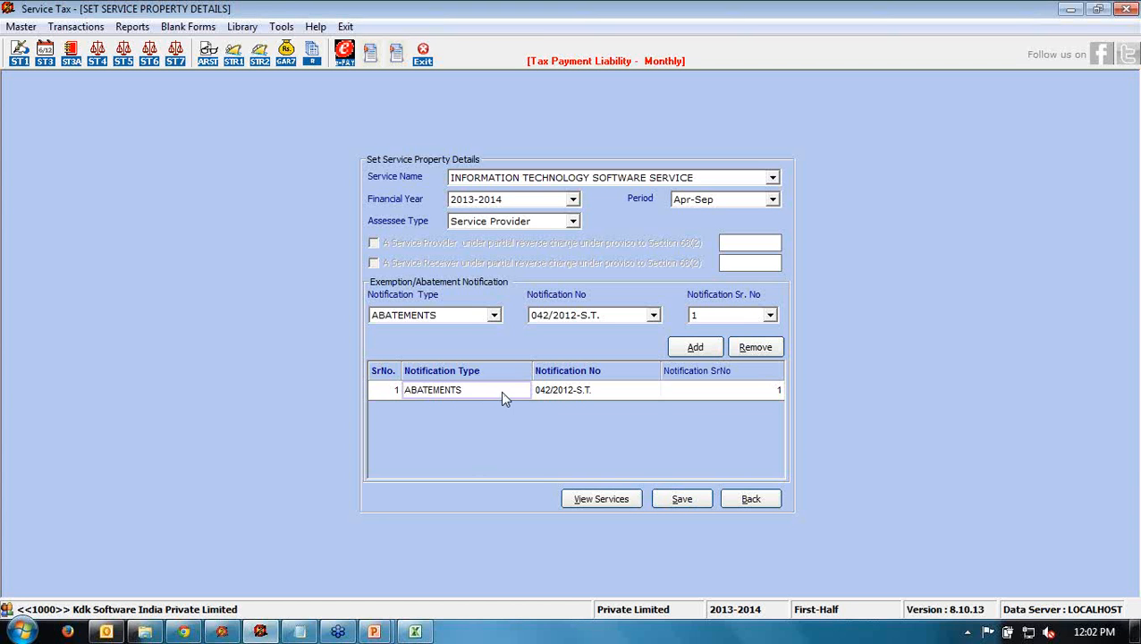
{"action": "left_click", "coordinate": [541, 391]}
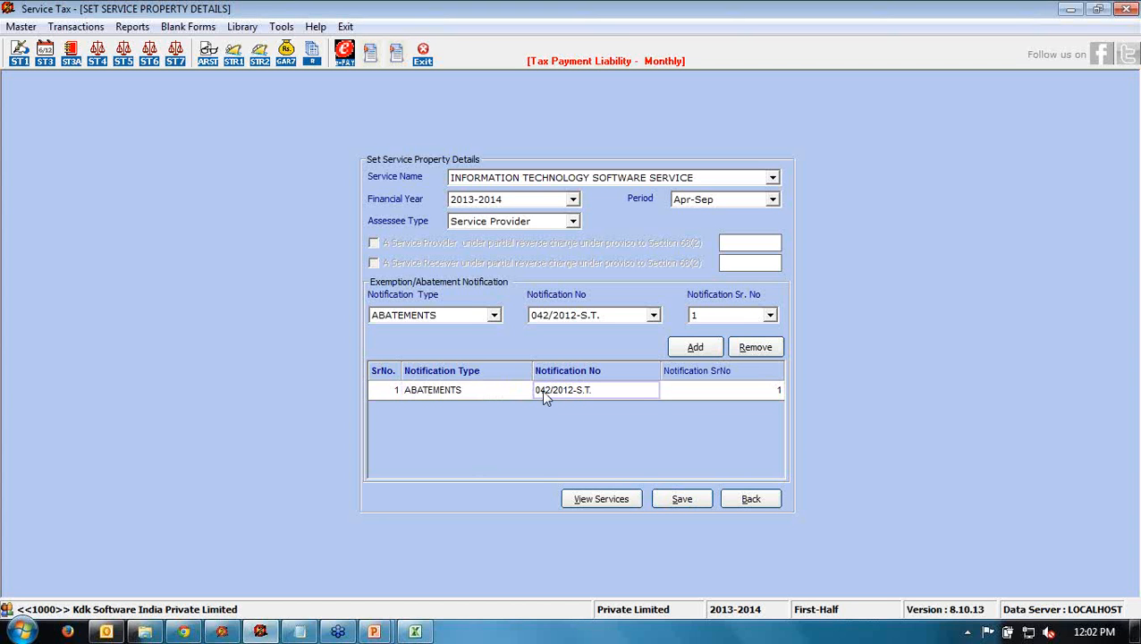
{"action": "left_click", "coordinate": [754, 349]}
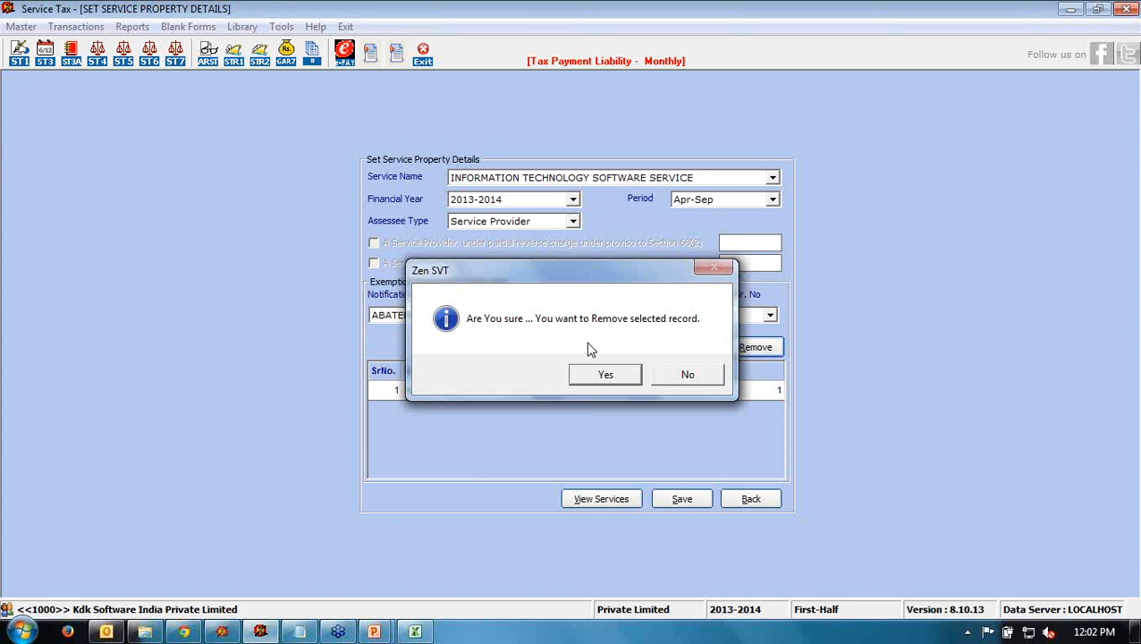
{"action": "left_click", "coordinate": [604, 374]}
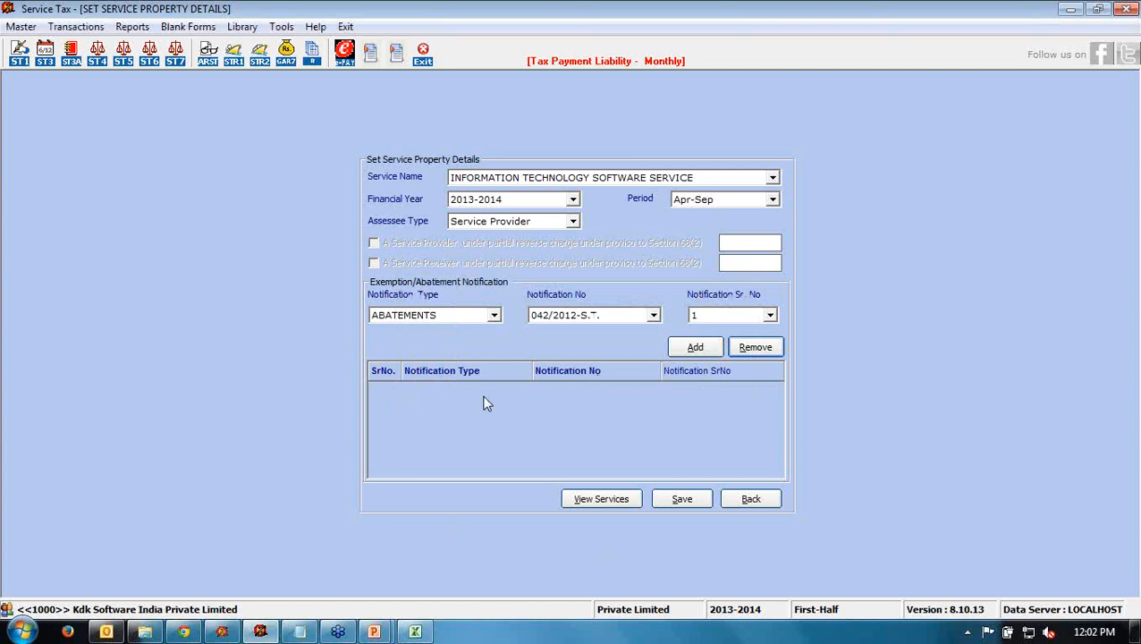
- Save the notification-free service properties, confirm, and go Back to the Select Service List
{"action": "left_click", "coordinate": [682, 499]}
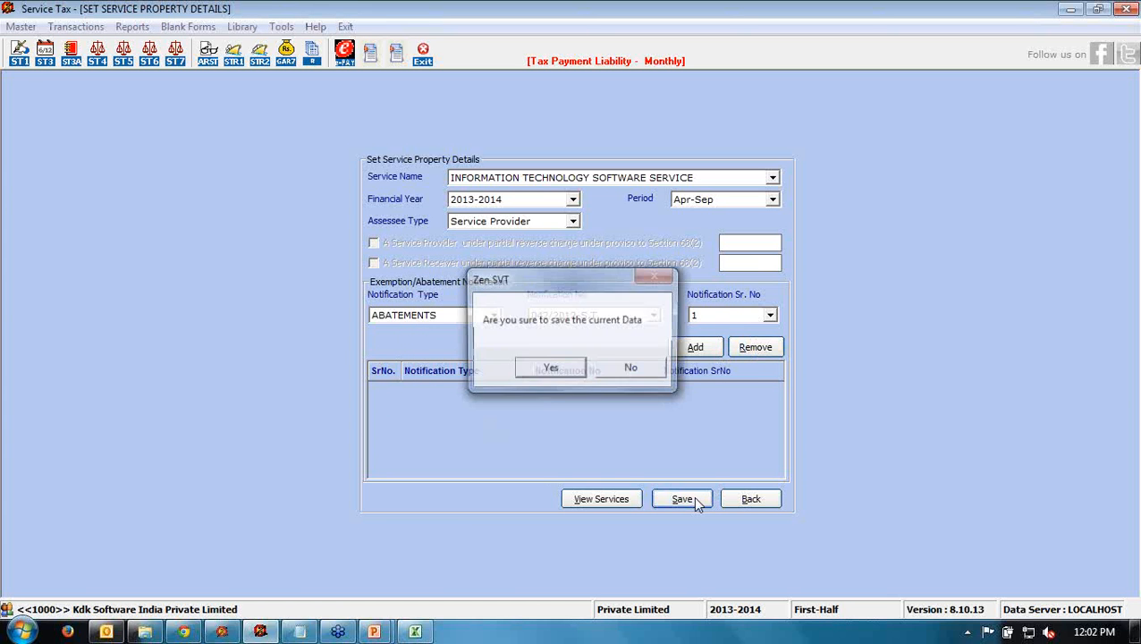
{"action": "left_click", "coordinate": [549, 370]}
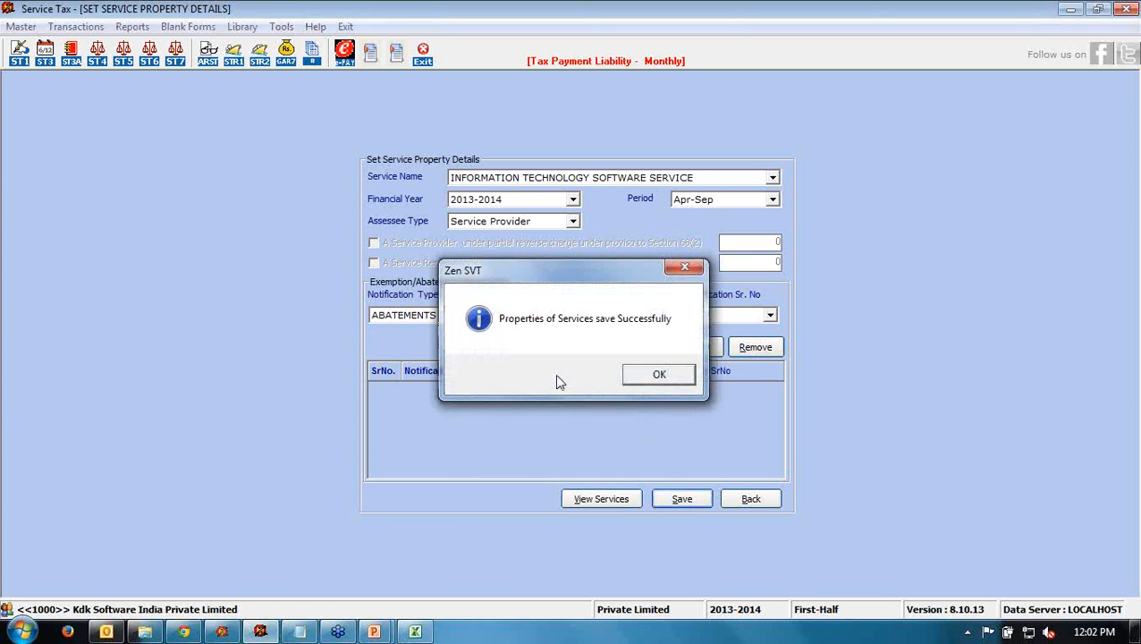
{"action": "left_click", "coordinate": [637, 379]}
{"action": "left_click", "coordinate": [750, 499]}
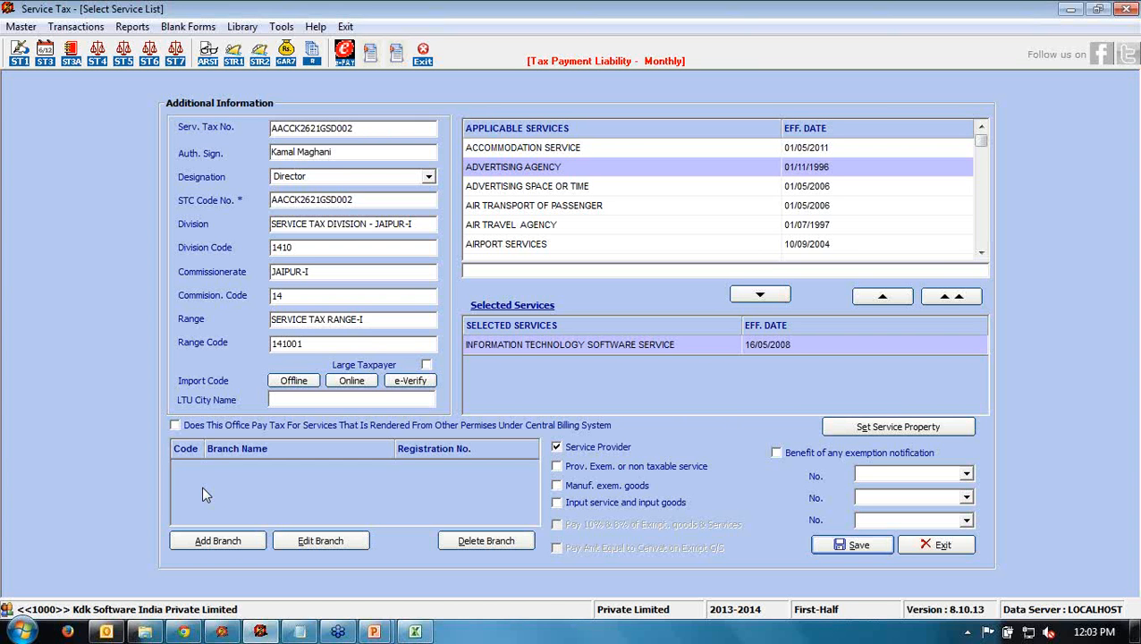
- Open Add Branch, leave it without adding a branch, and exit the Select Service List form
{"action": "left_click", "coordinate": [214, 542]}
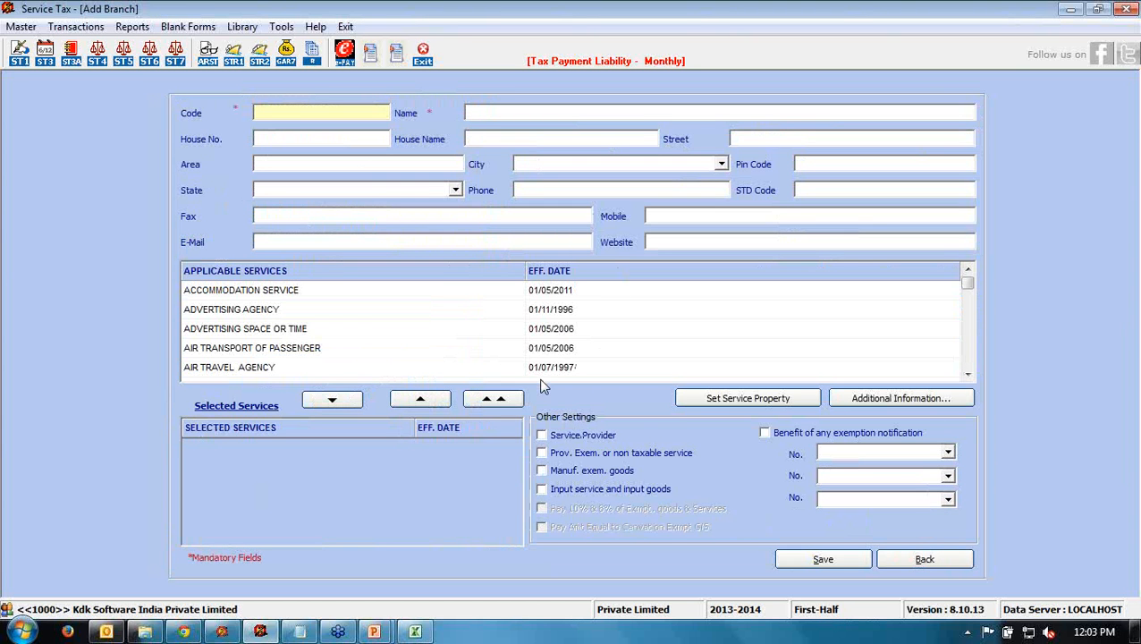
{"action": "left_click", "coordinate": [923, 558]}
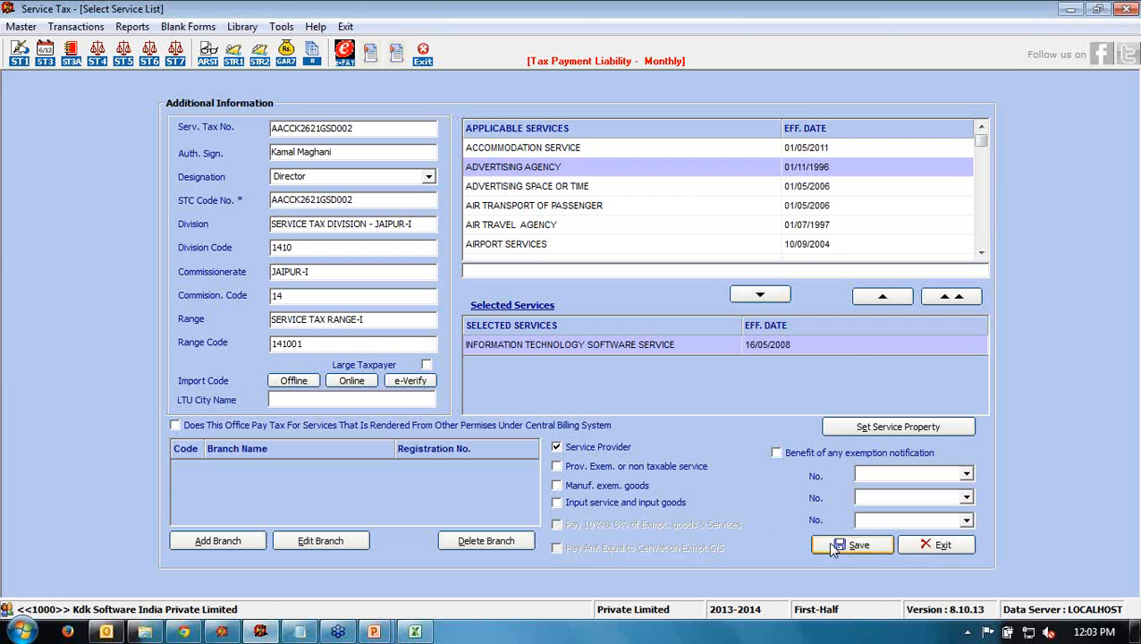
{"action": "left_click", "coordinate": [927, 549]}
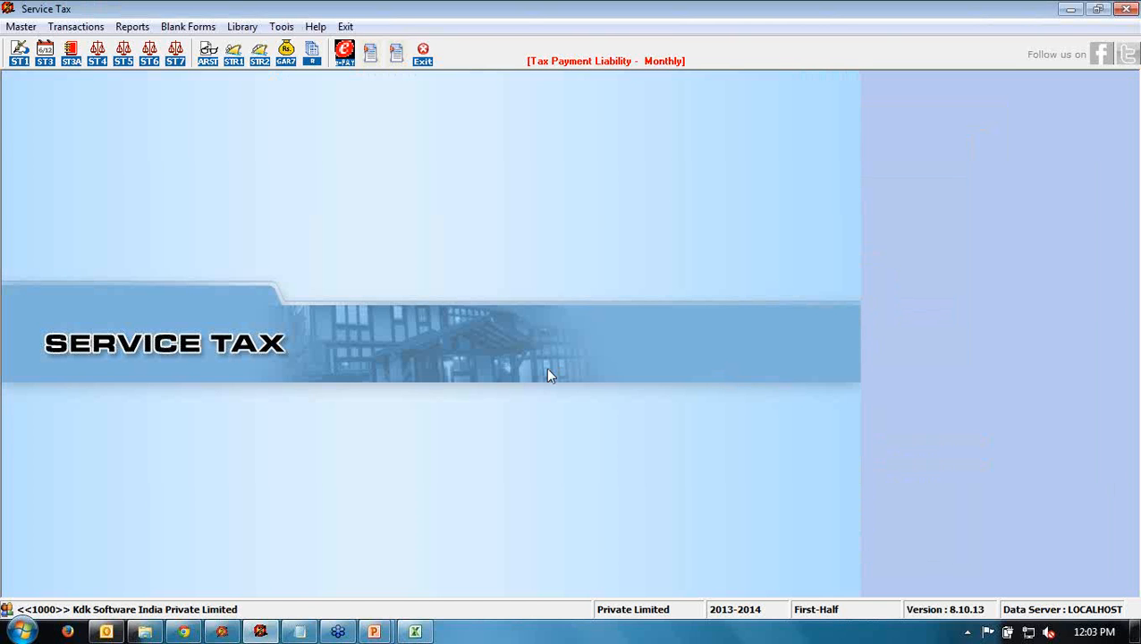
- Open the Master menu to reach the Bank Master option
{"action": "left_click", "coordinate": [902, 60]}
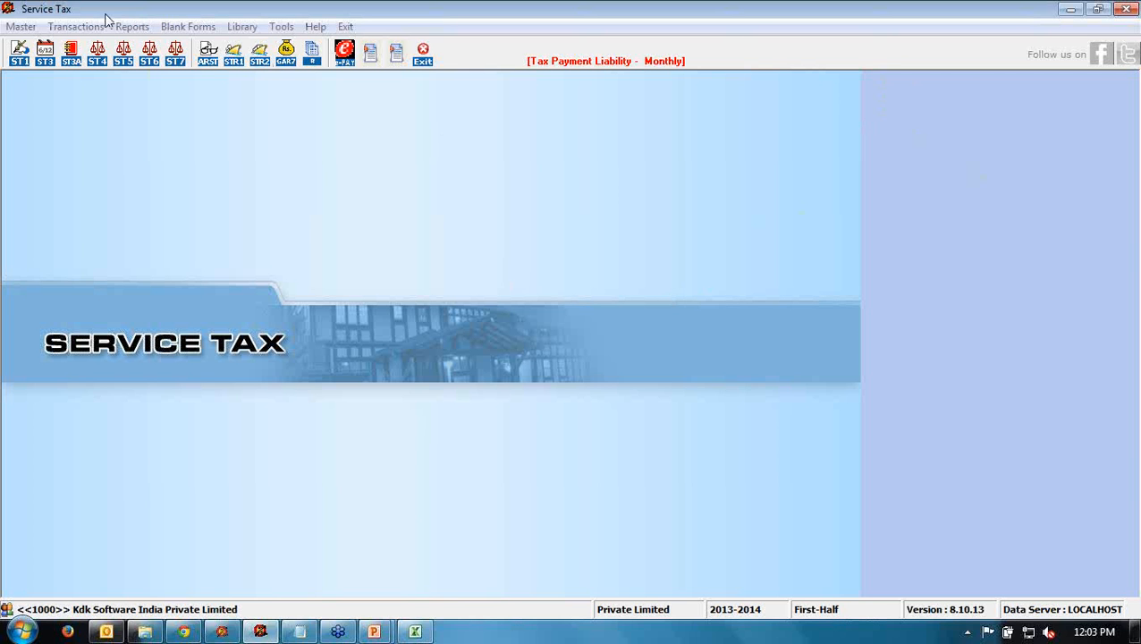
{"action": "left_click", "coordinate": [21, 27]}
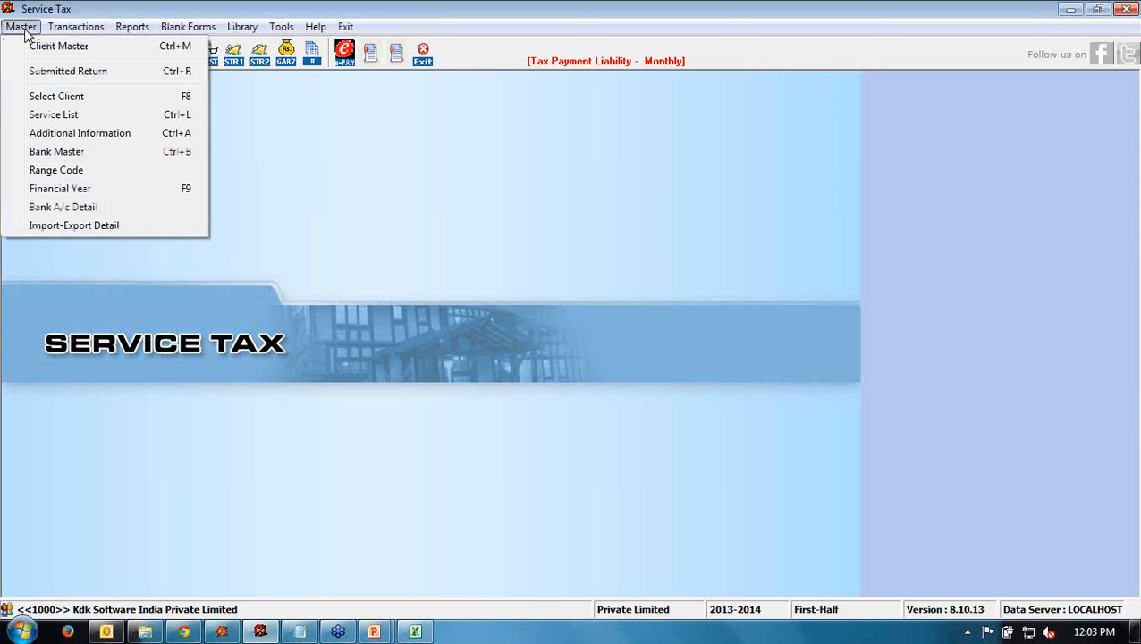
- Start a new Bank Master entry with state Rajasthan and city JAIPUR
{"action": "left_click", "coordinate": [55, 158]}
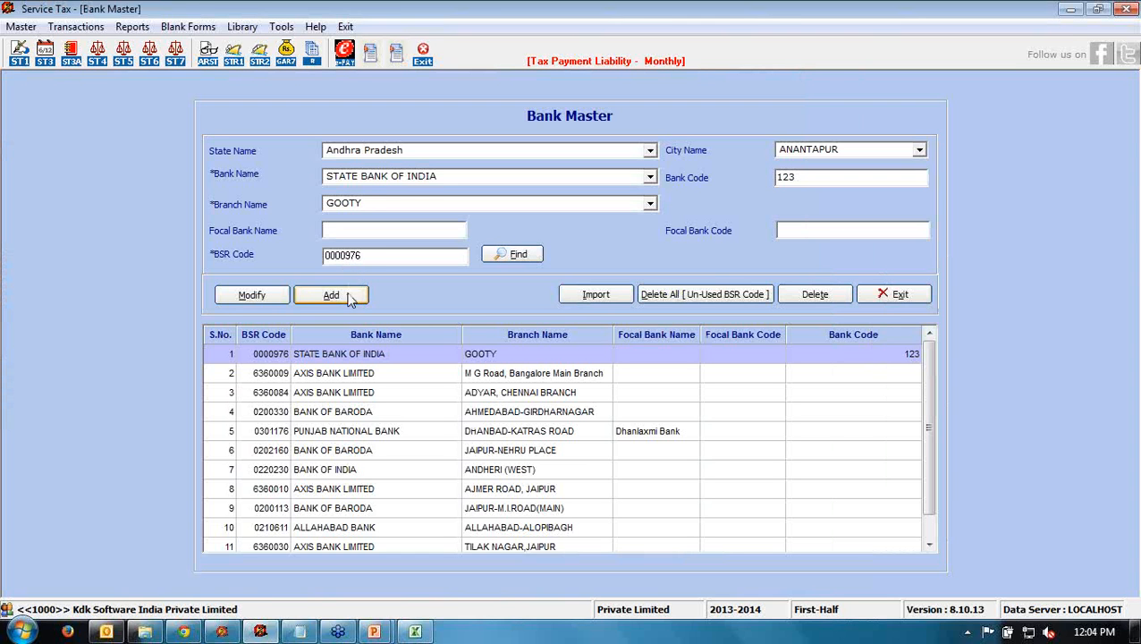
{"action": "left_click", "coordinate": [331, 295]}
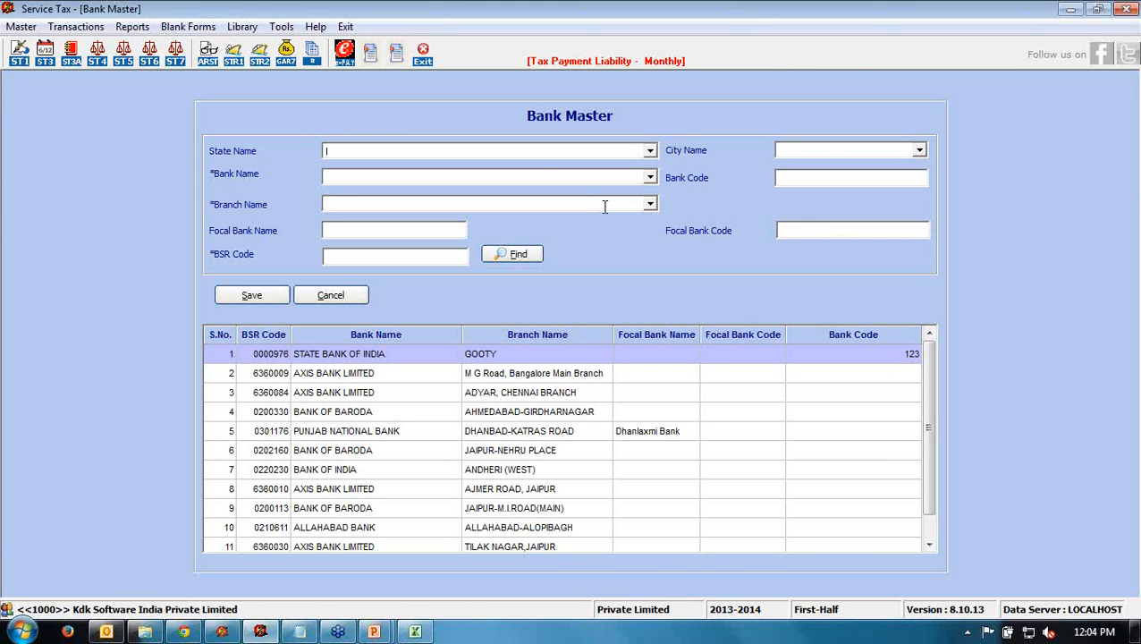
{"action": "left_click", "coordinate": [651, 152]}
{"action": "type", "text": "r"}
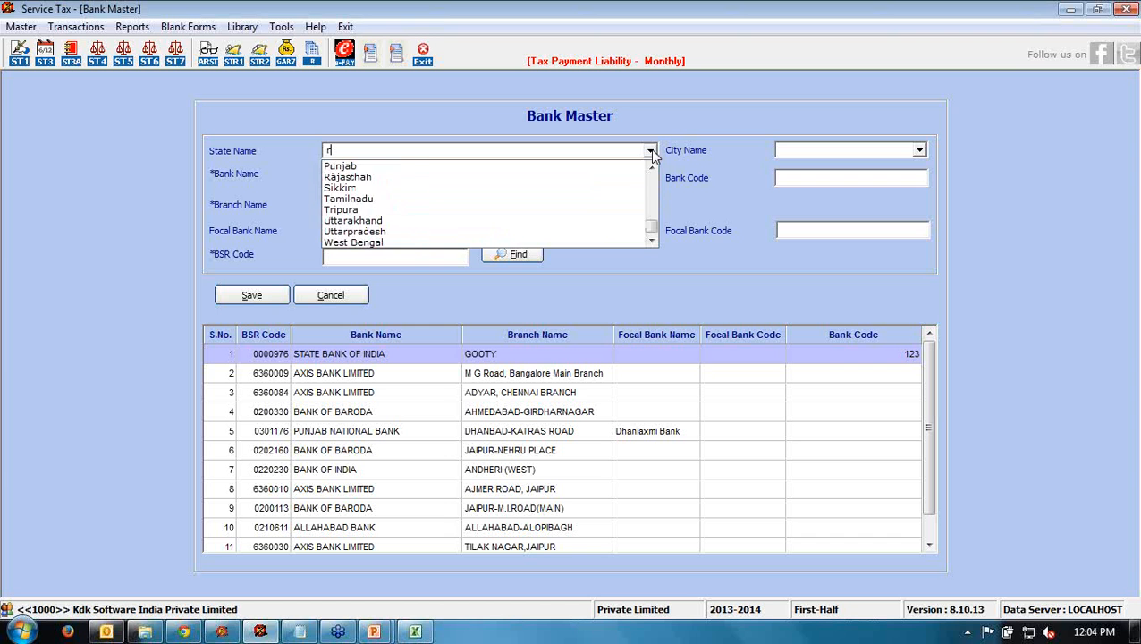
{"action": "left_click", "coordinate": [407, 179]}
{"action": "left_click", "coordinate": [792, 151]}
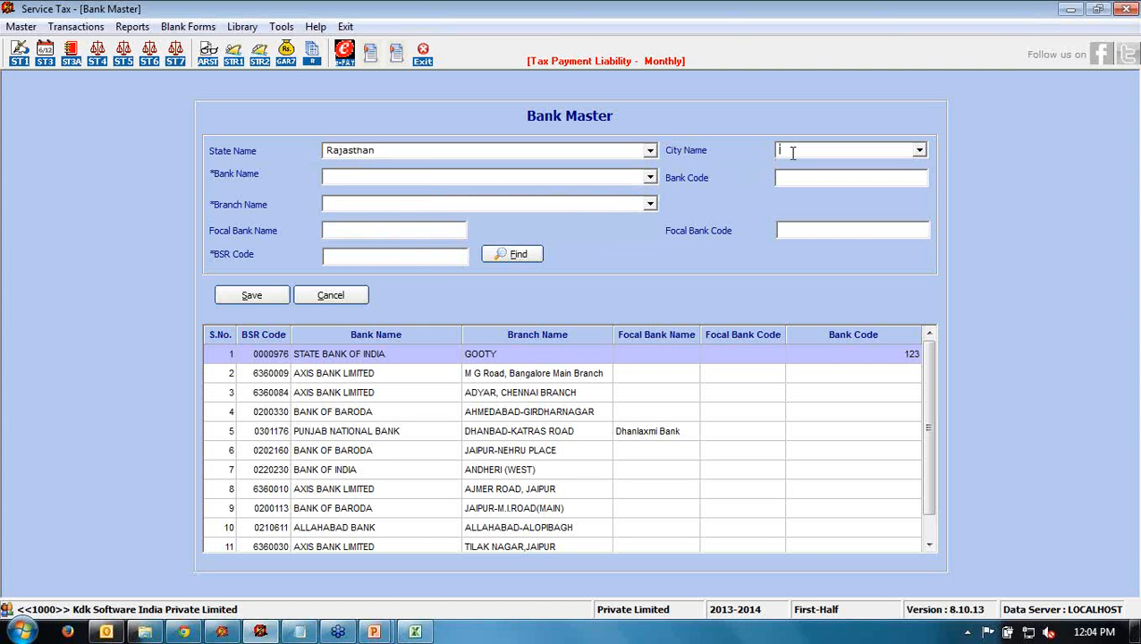
{"action": "type", "text": "barmer"}
{"action": "double_click", "coordinate": [792, 150]}
{"action": "type", "text": "j"}
{"action": "left_click", "coordinate": [650, 178]}
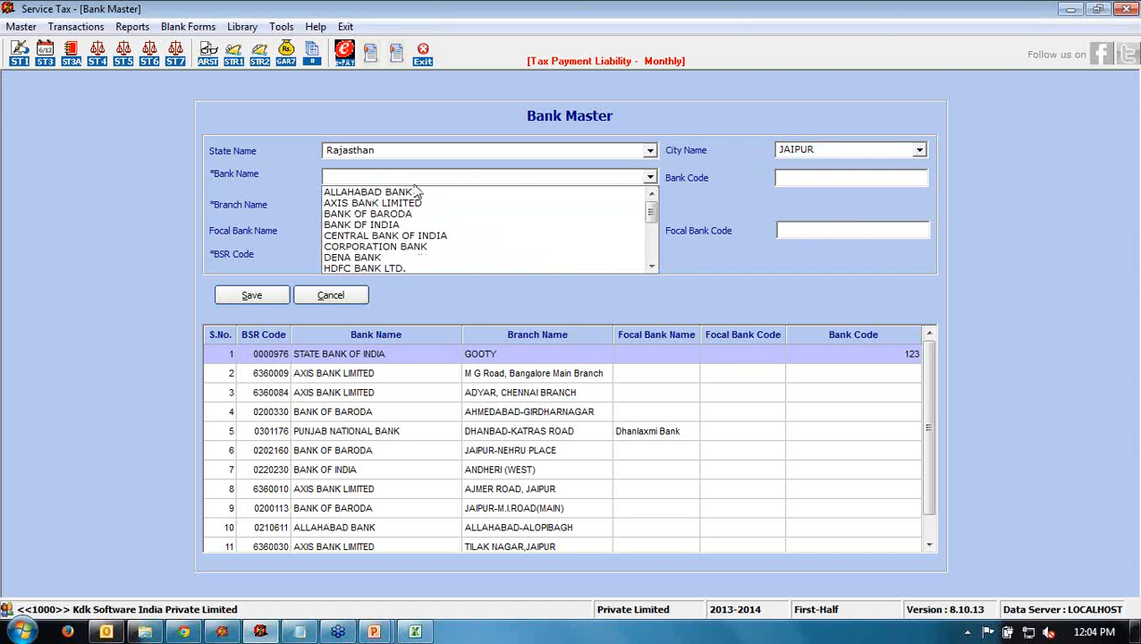
- Choose BANK OF INDIA, JOHRI BAZAR branch (BSR code 0221032) and save the entry
{"action": "left_click", "coordinate": [354, 225]}
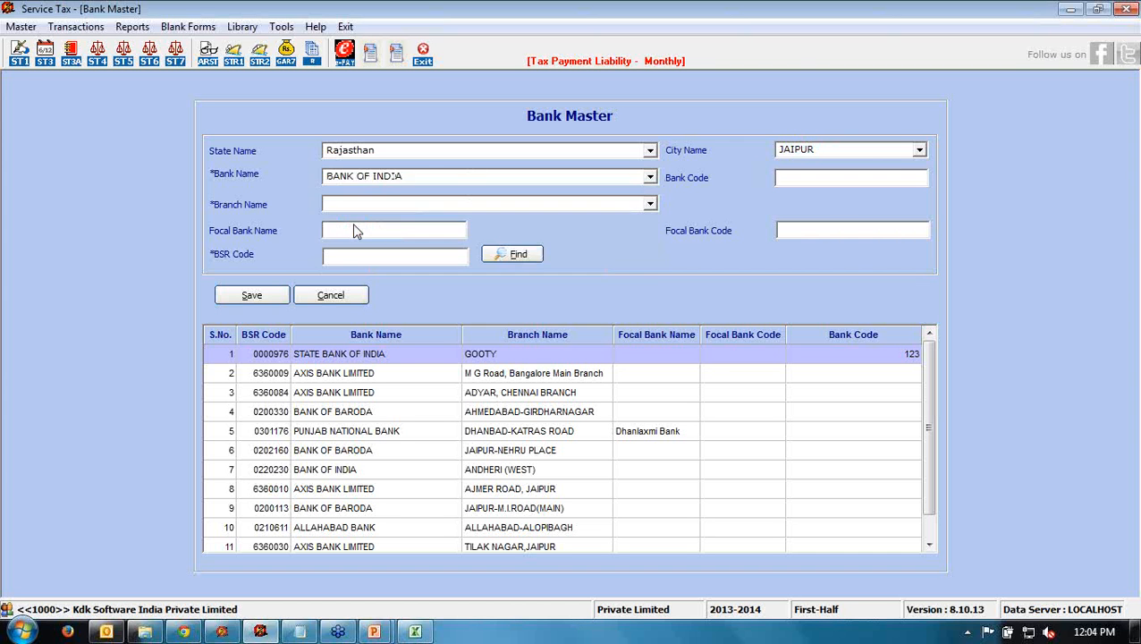
{"action": "left_click", "coordinate": [650, 205]}
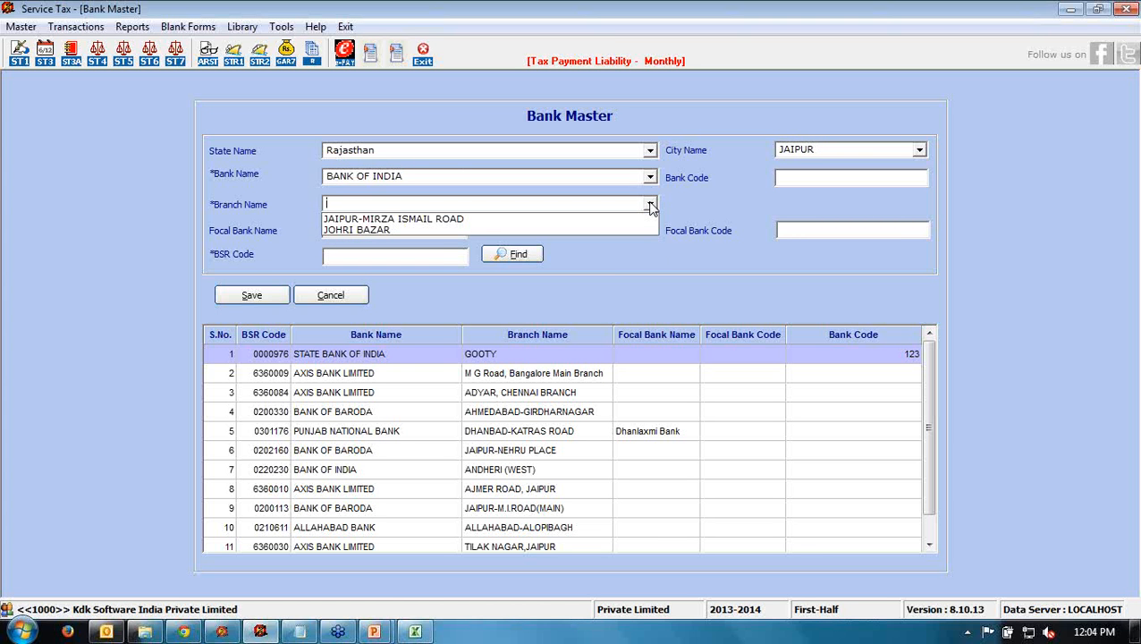
{"action": "left_click", "coordinate": [361, 229]}
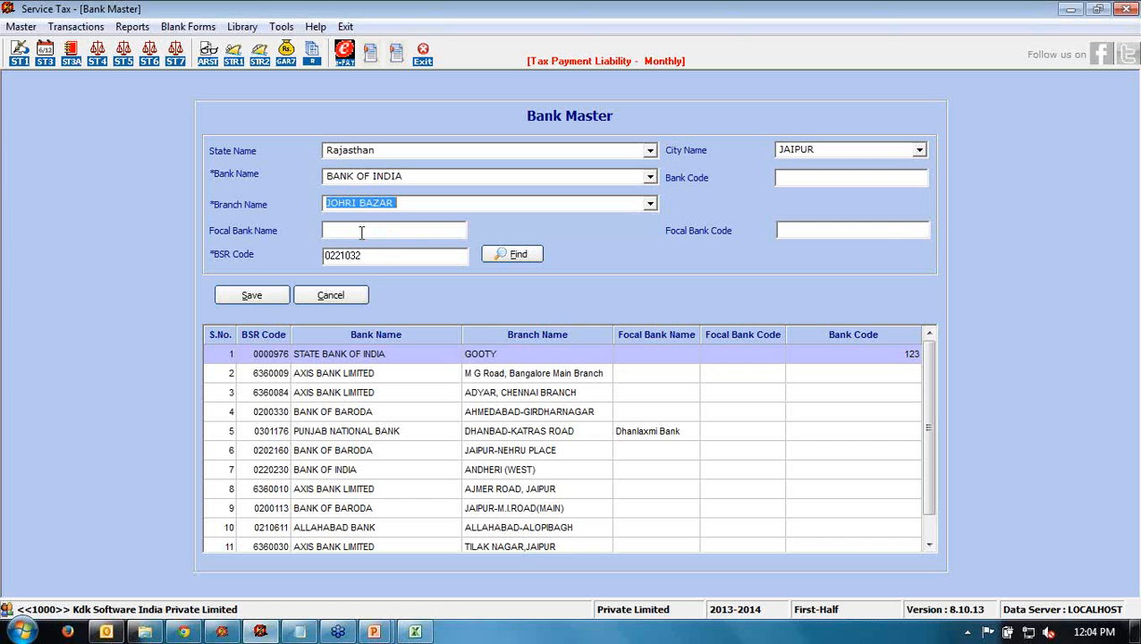
{"action": "left_click_drag", "start_coordinate": [384, 255], "coordinate": [295, 256]}
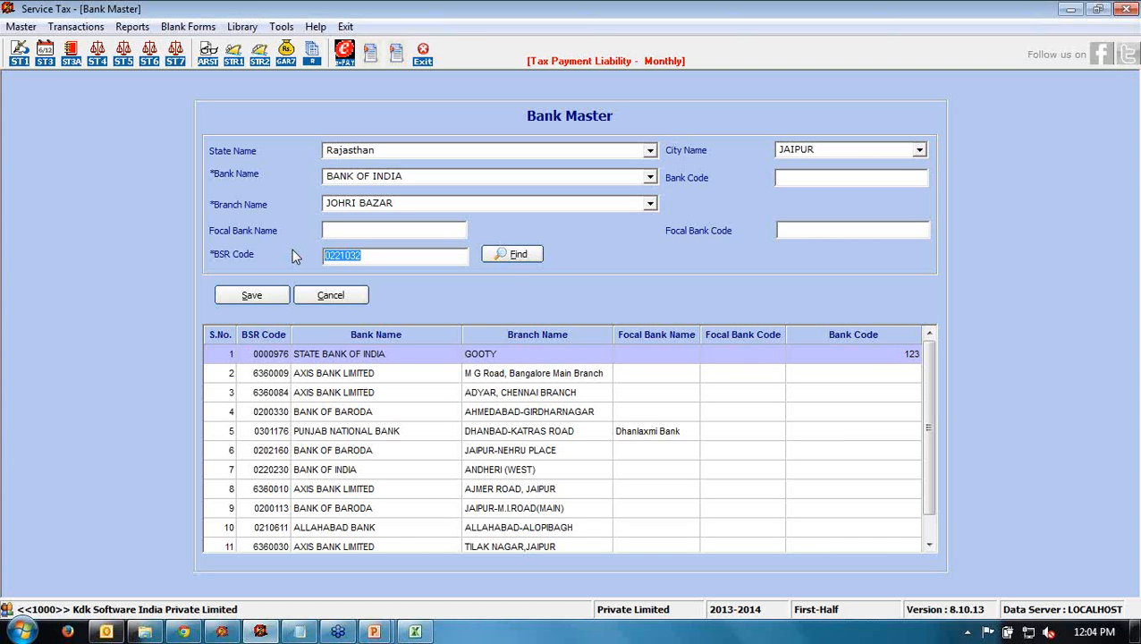
{"action": "left_click", "coordinate": [511, 255]}
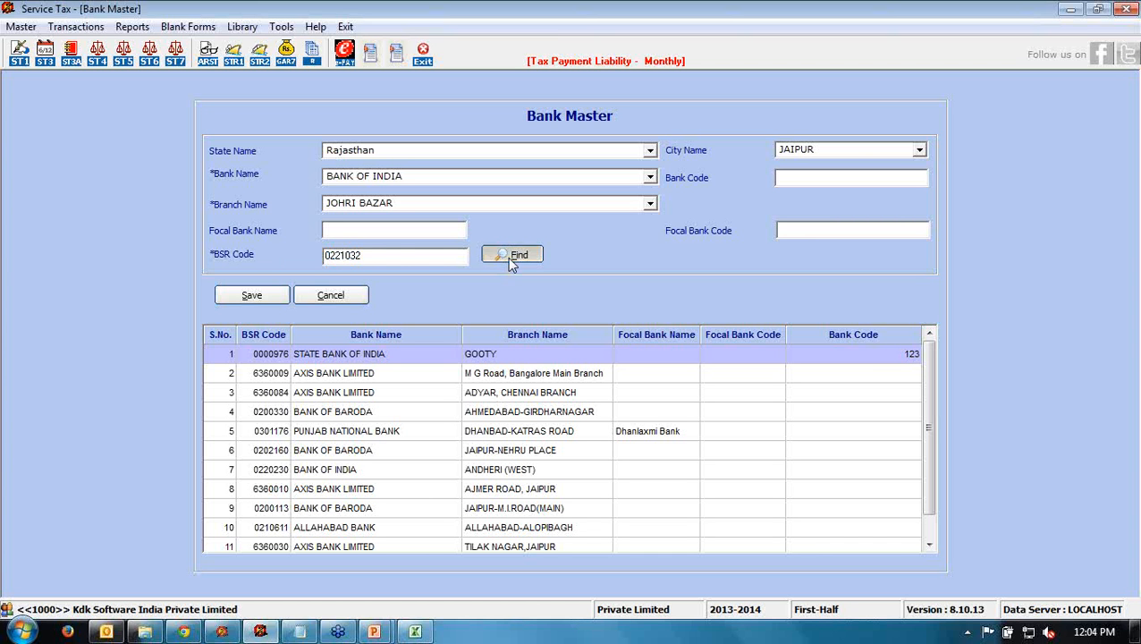
{"action": "left_click", "coordinate": [400, 256]}
{"action": "left_click", "coordinate": [246, 295]}
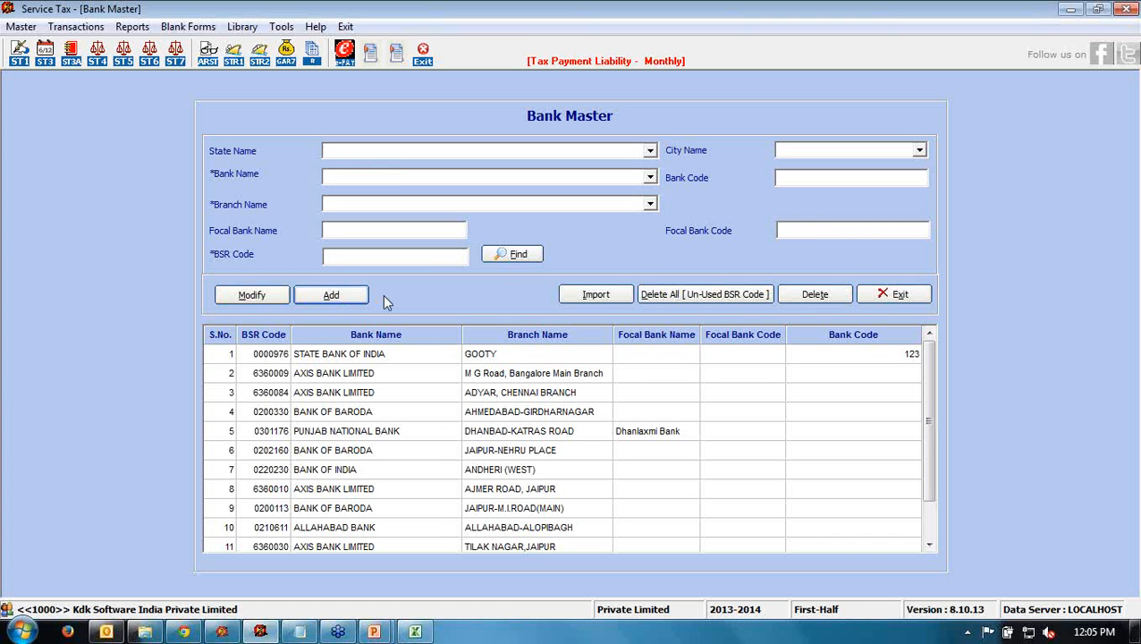
- Start another bank entry, cancel it, and close the Bank Master form
{"action": "left_click", "coordinate": [333, 296]}
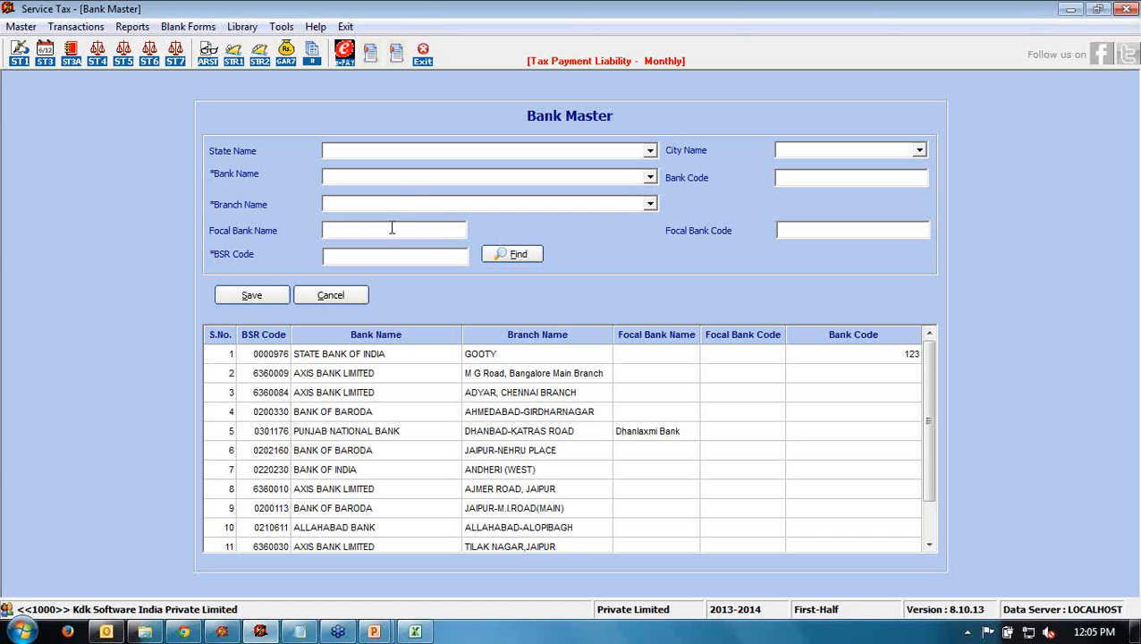
{"action": "left_click", "coordinate": [364, 295]}
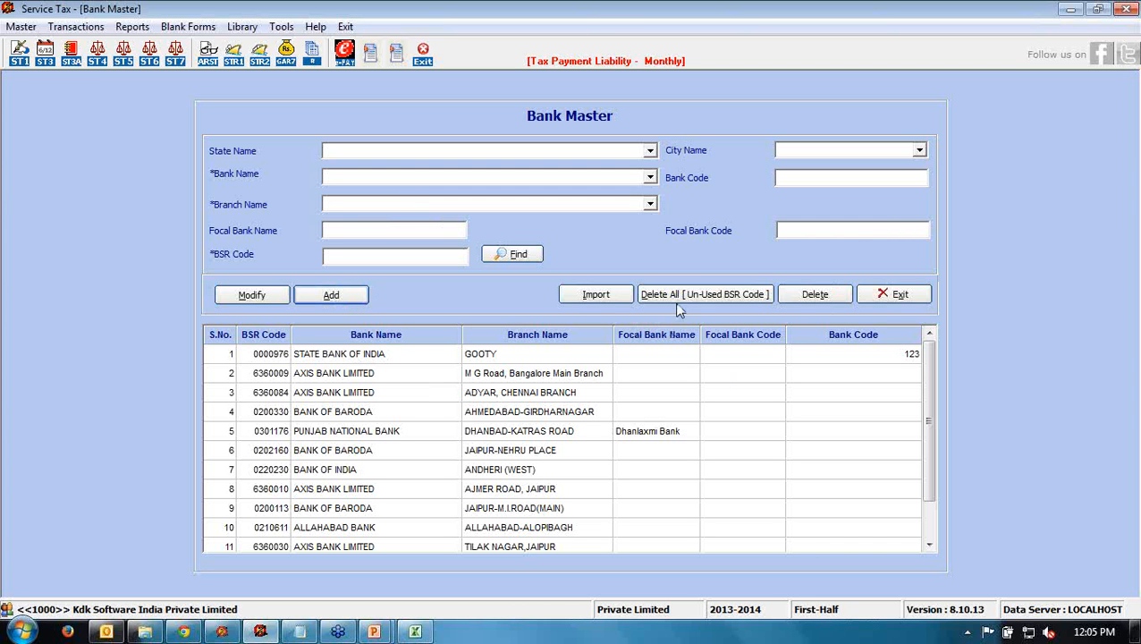
{"action": "left_click", "coordinate": [881, 298]}
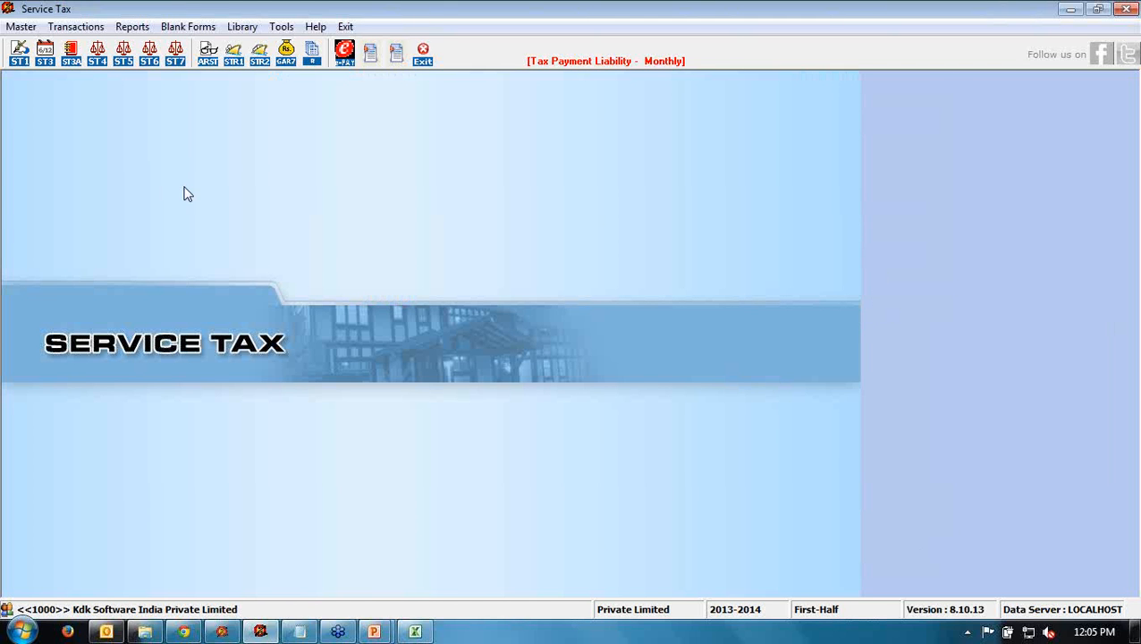
- Open the Master menu to show the master record forms
{"action": "left_click", "coordinate": [22, 27]}
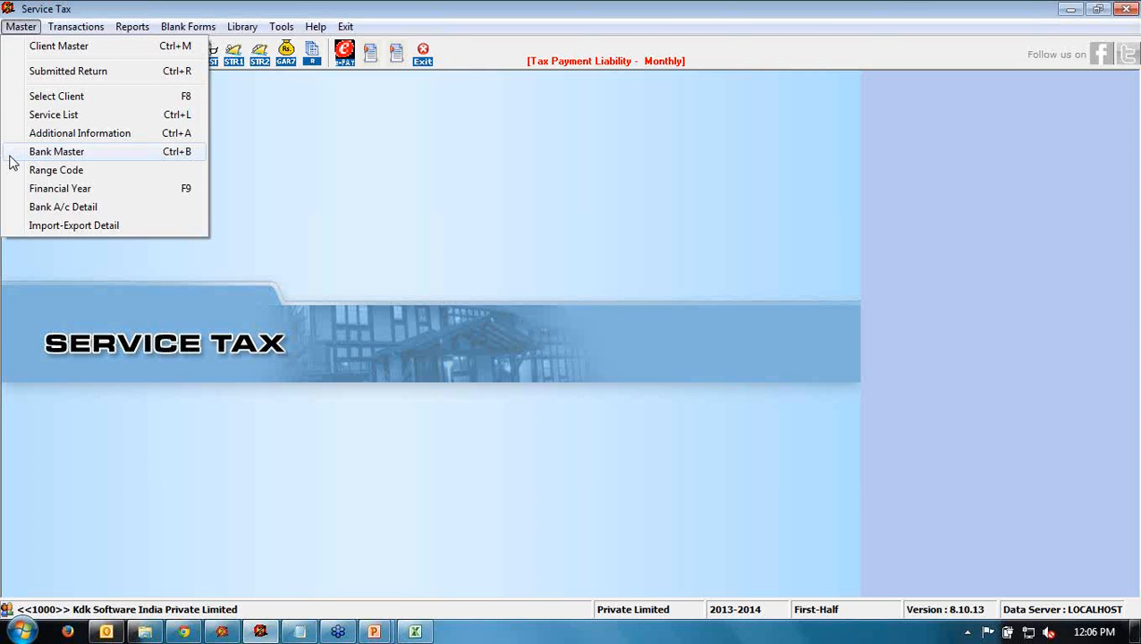
- Save a Bank A/c Detail record for HDFC BANK, JAIPUR with its account number, then close it
{"action": "left_click", "coordinate": [36, 210]}
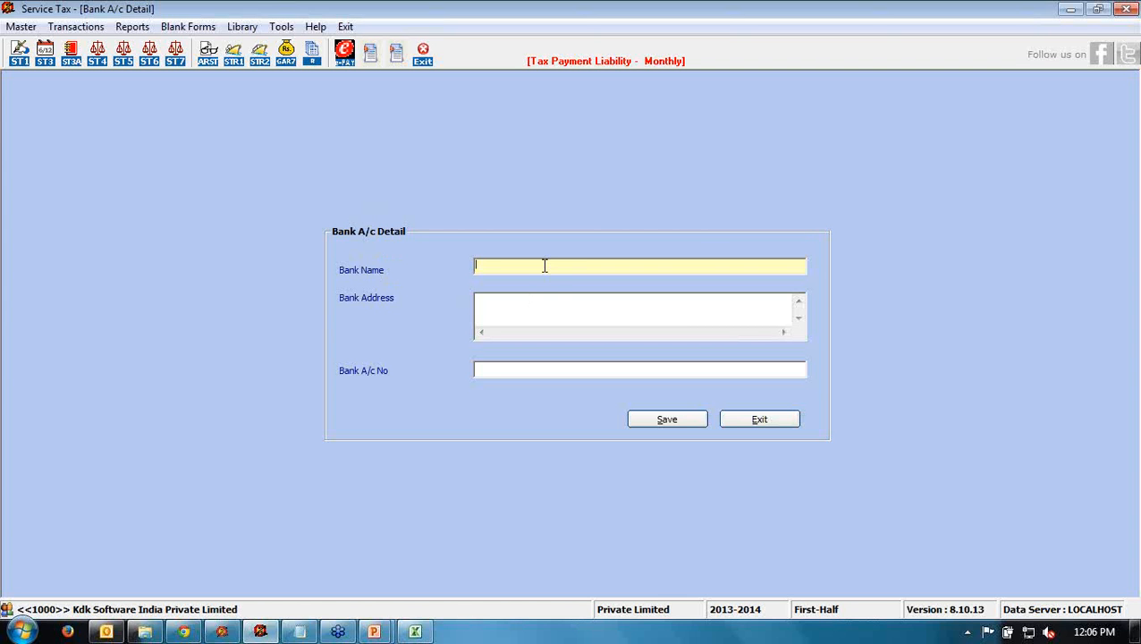
{"action": "type", "text": "HDFC BANK"}
{"action": "key", "text": "Return"}
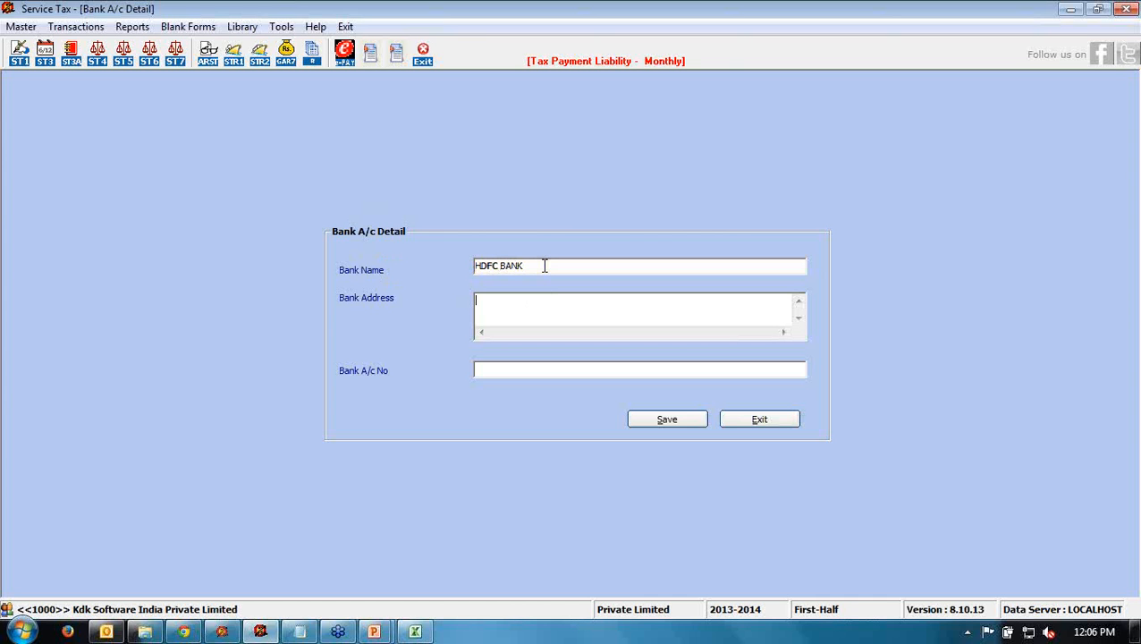
{"action": "type", "text": "JAIPUR"}
{"action": "key", "text": "Return"}
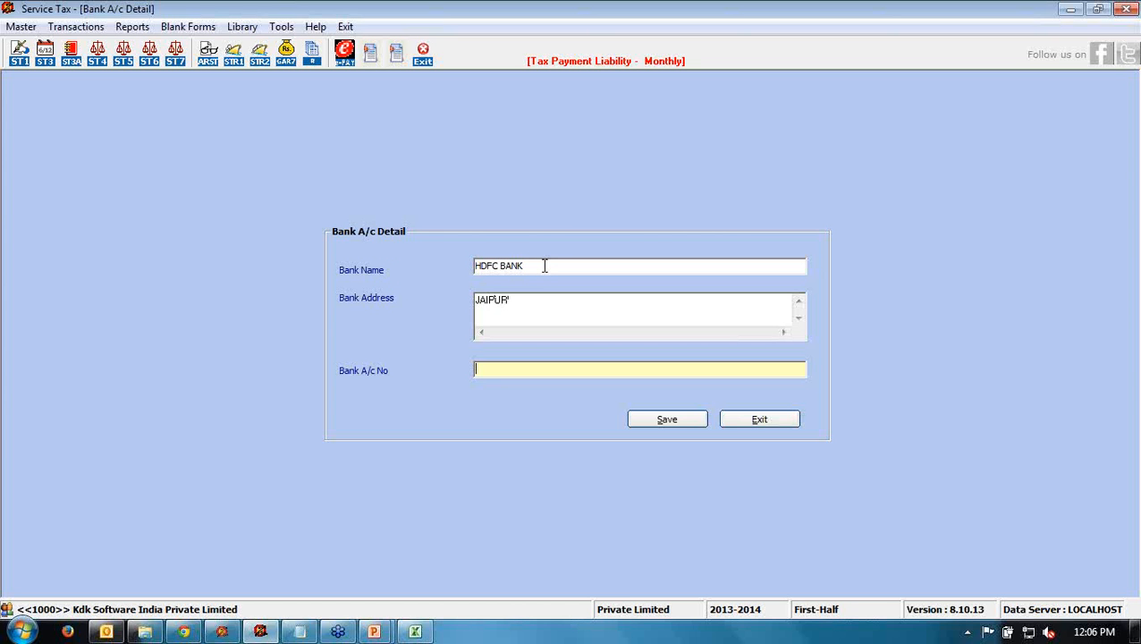
{"action": "left_click", "coordinate": [666, 420]}
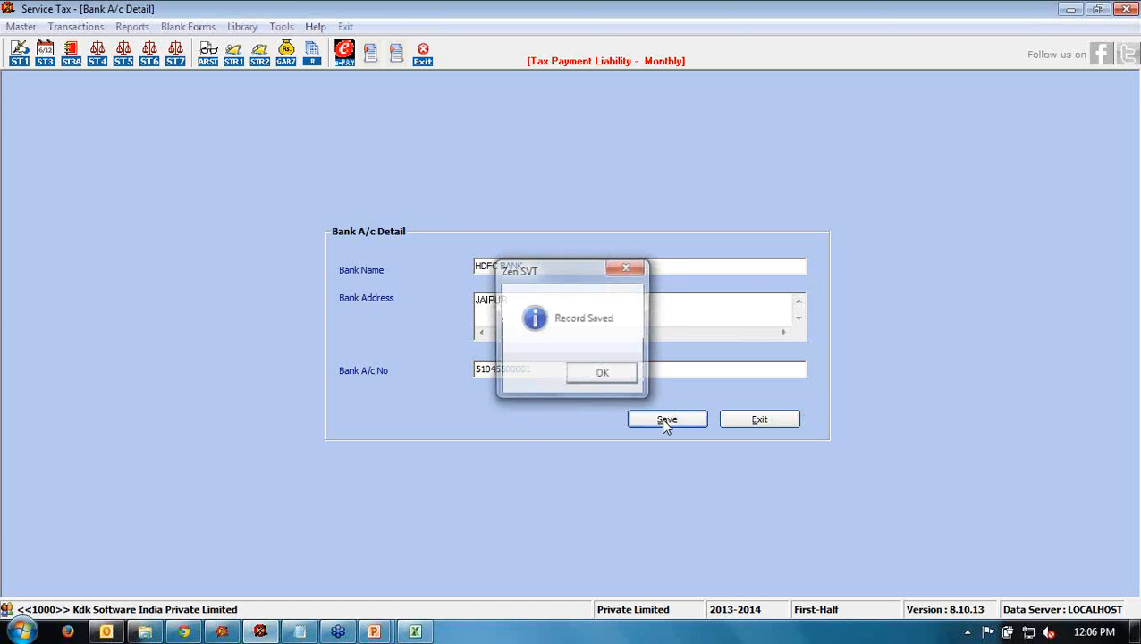
{"action": "left_click", "coordinate": [603, 375]}
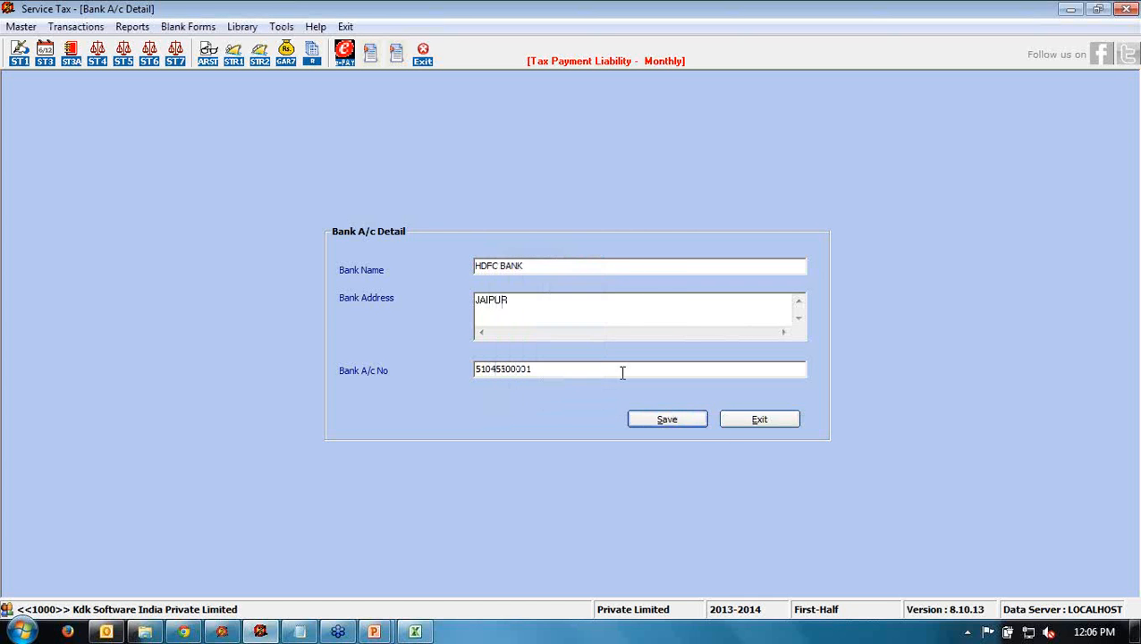
{"action": "left_click", "coordinate": [753, 420]}
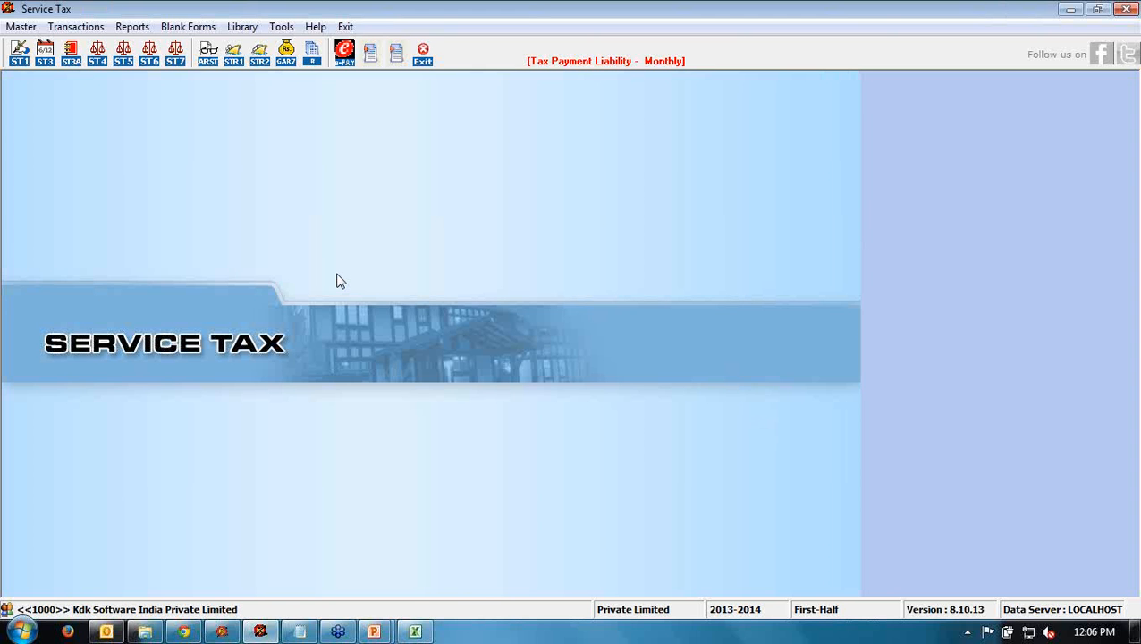
- Open the ST-3 Half Yearly Return u/s 70 form from the Transactions menu
{"action": "left_click", "coordinate": [77, 27]}
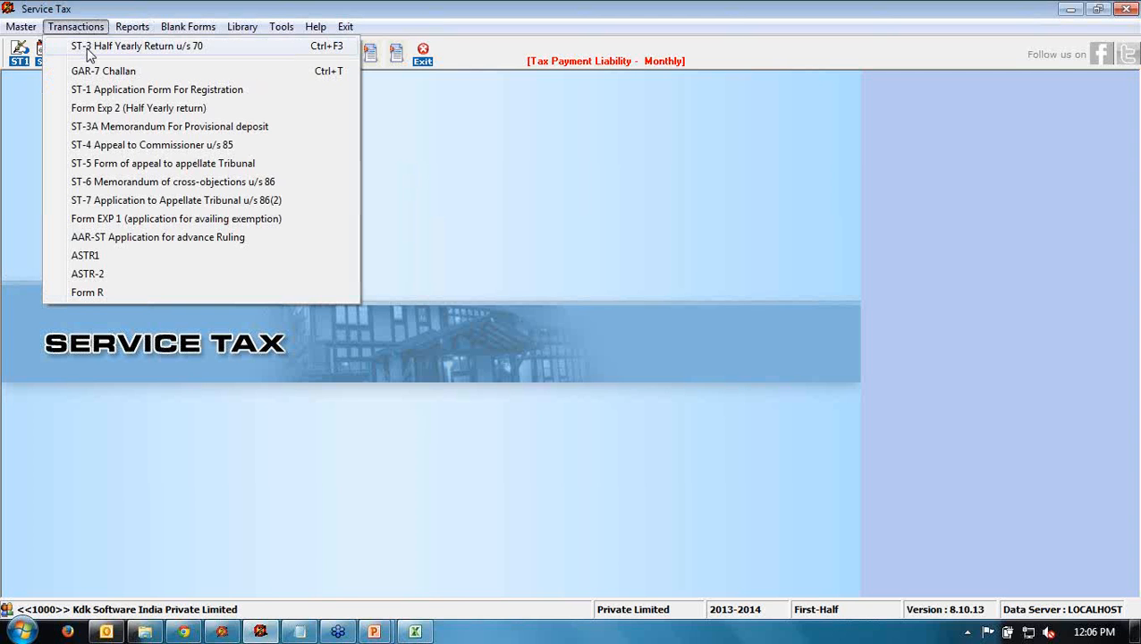
{"action": "left_click", "coordinate": [188, 49]}
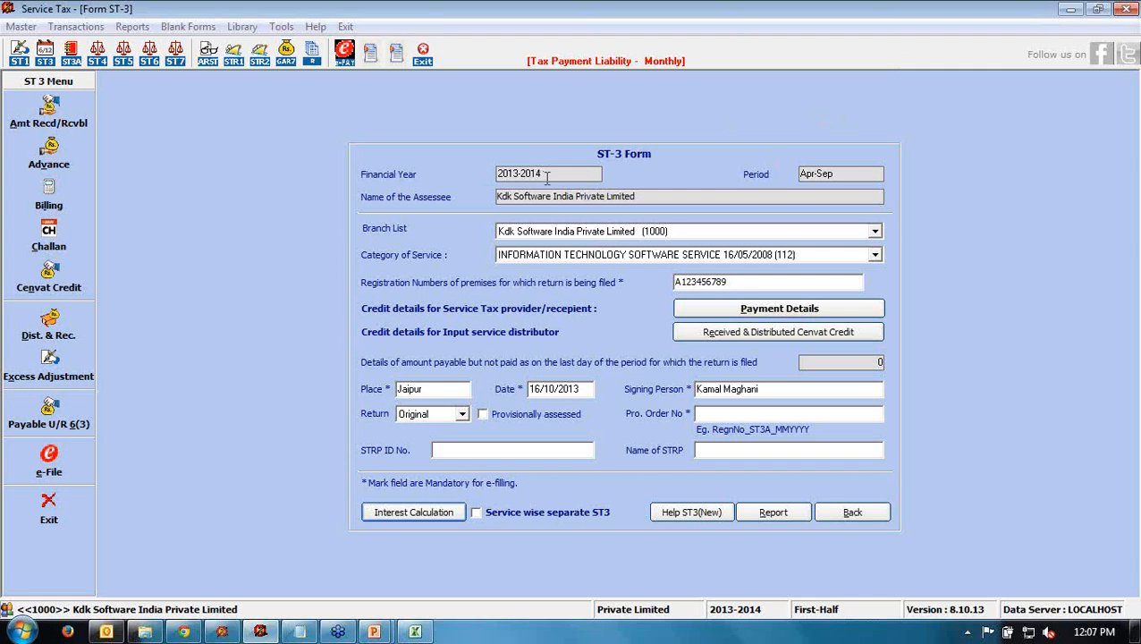
{"action": "left_click_drag", "start_coordinate": [542, 174], "coordinate": [491, 173]}
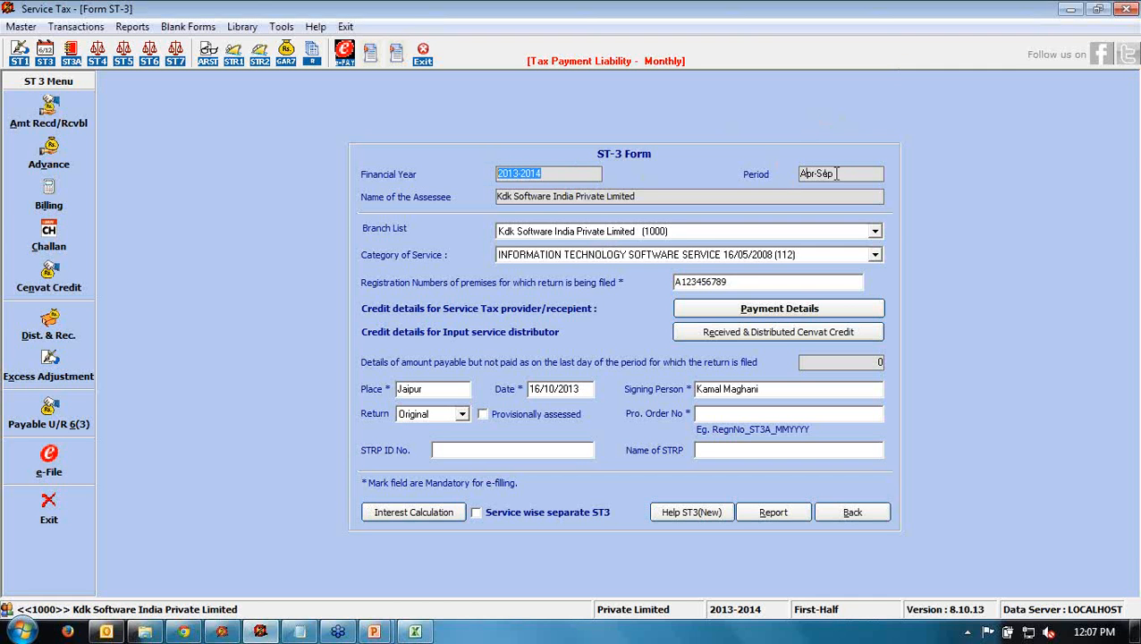
{"action": "left_click_drag", "start_coordinate": [831, 172], "coordinate": [777, 172]}
{"action": "left_click_drag", "start_coordinate": [642, 196], "coordinate": [498, 202]}
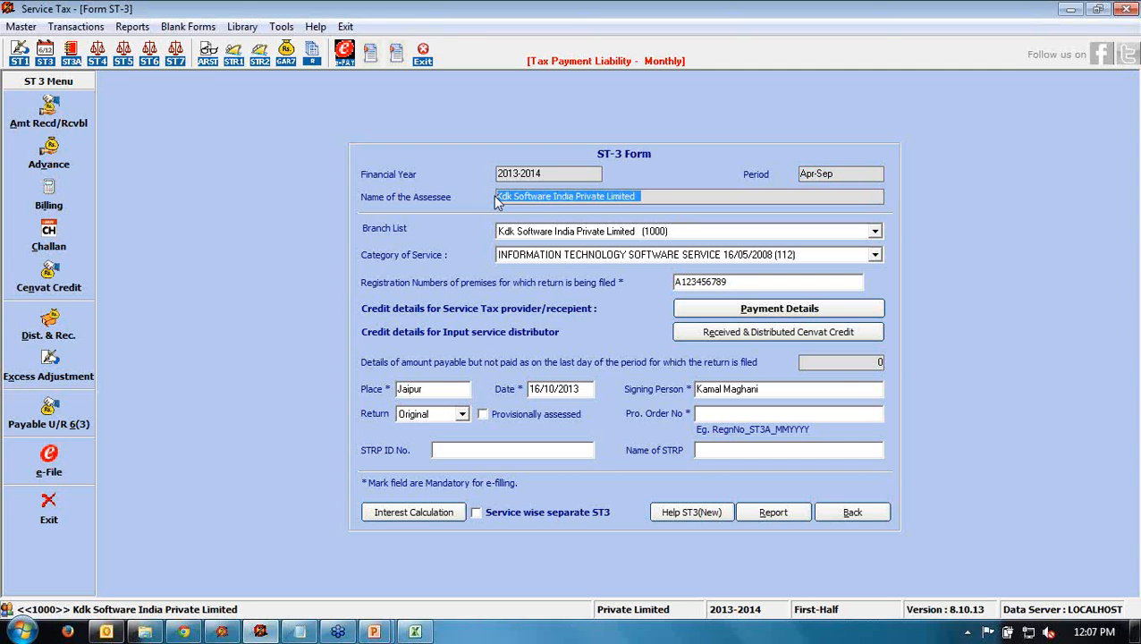
{"action": "left_click", "coordinate": [526, 233]}
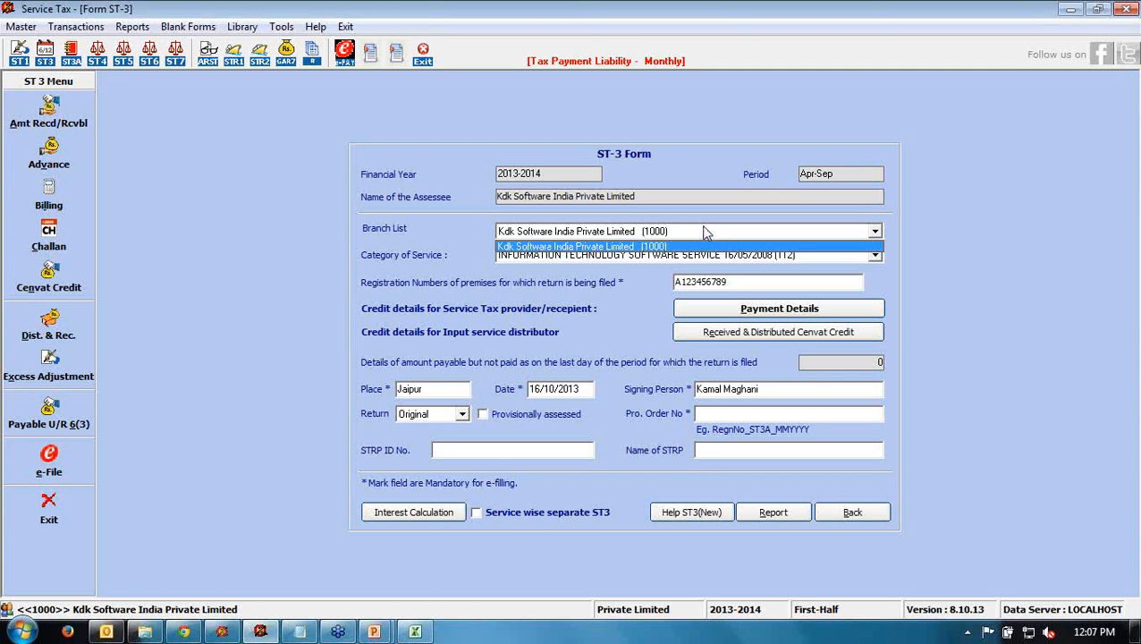
{"action": "left_click", "coordinate": [438, 244]}
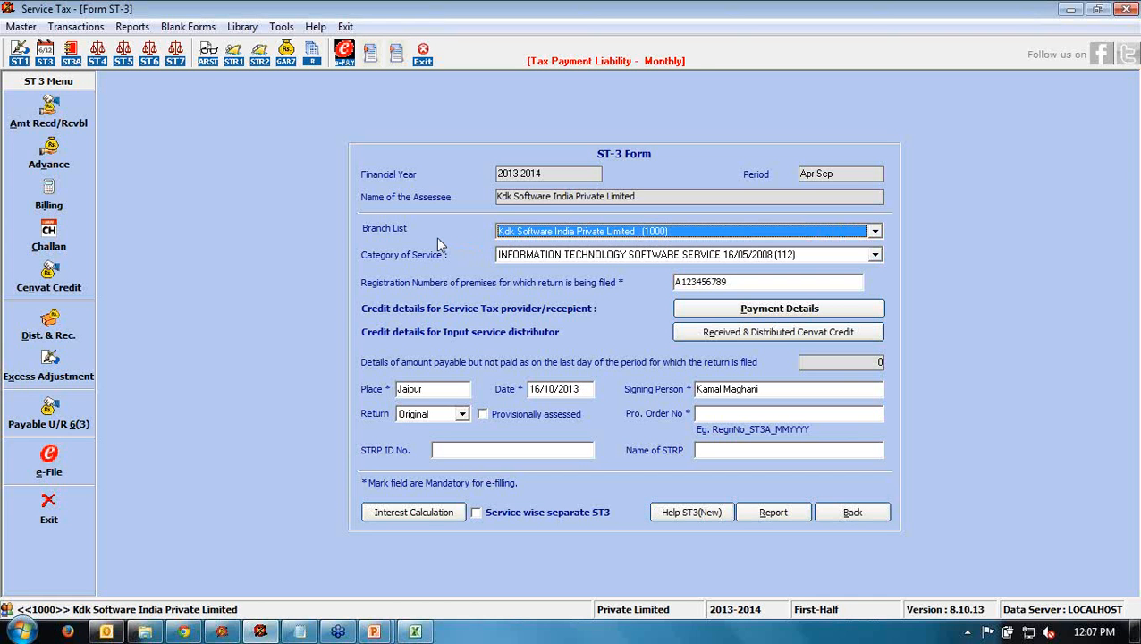
{"action": "left_click", "coordinate": [554, 257]}
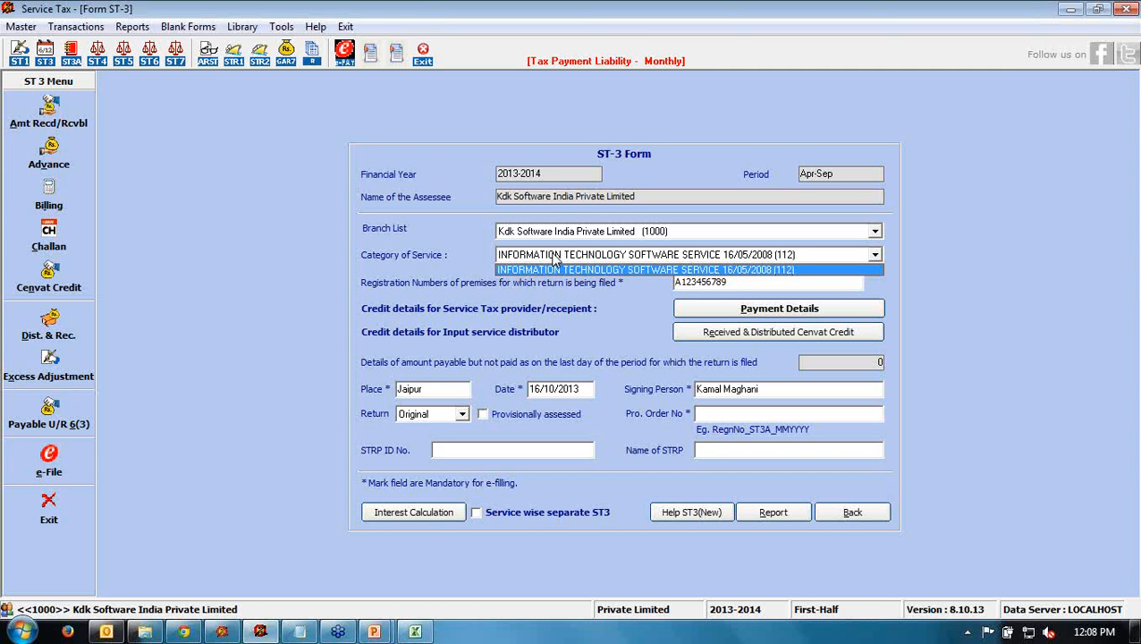
- Keep the IT software service category, check the premises registration number, and open Payment Details
{"action": "left_click", "coordinate": [633, 329]}
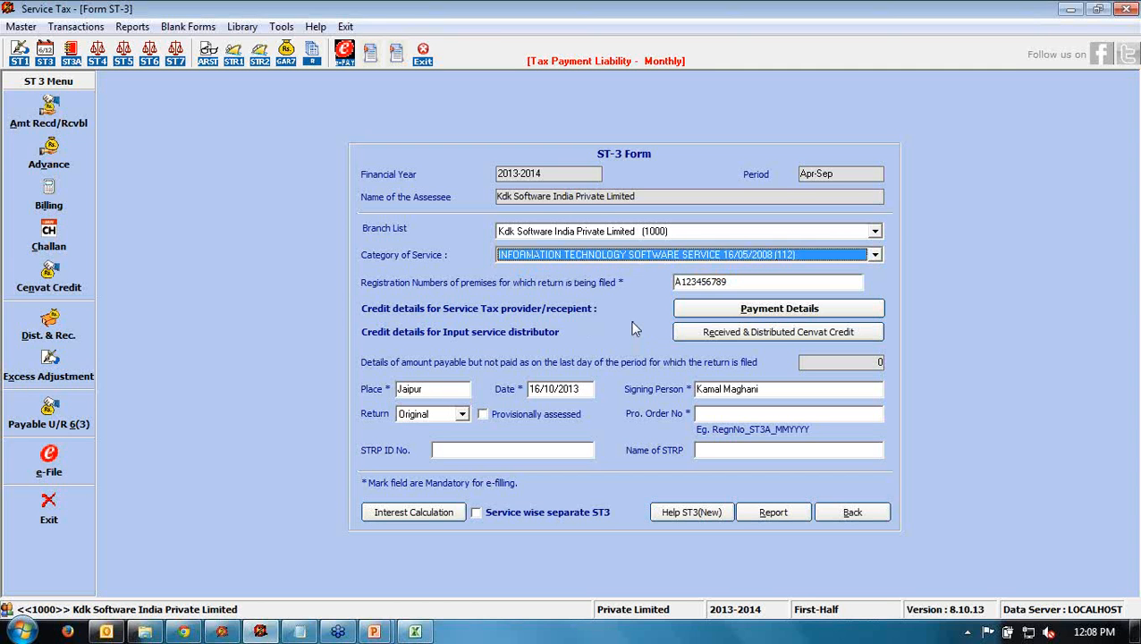
{"action": "left_click", "coordinate": [759, 281]}
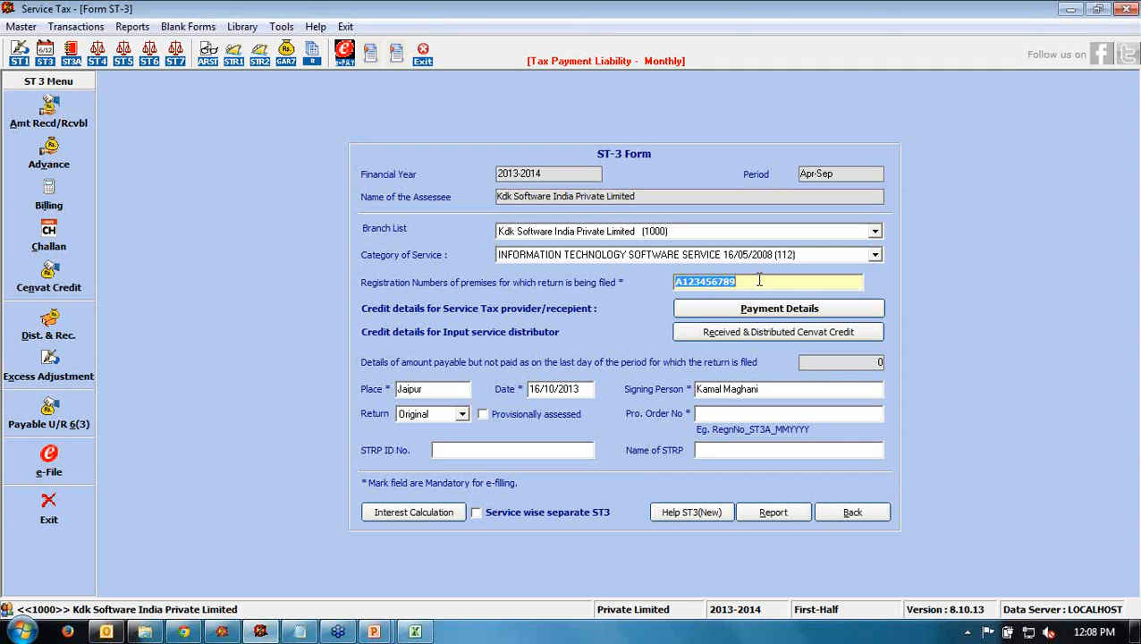
{"action": "left_click", "coordinate": [759, 281]}
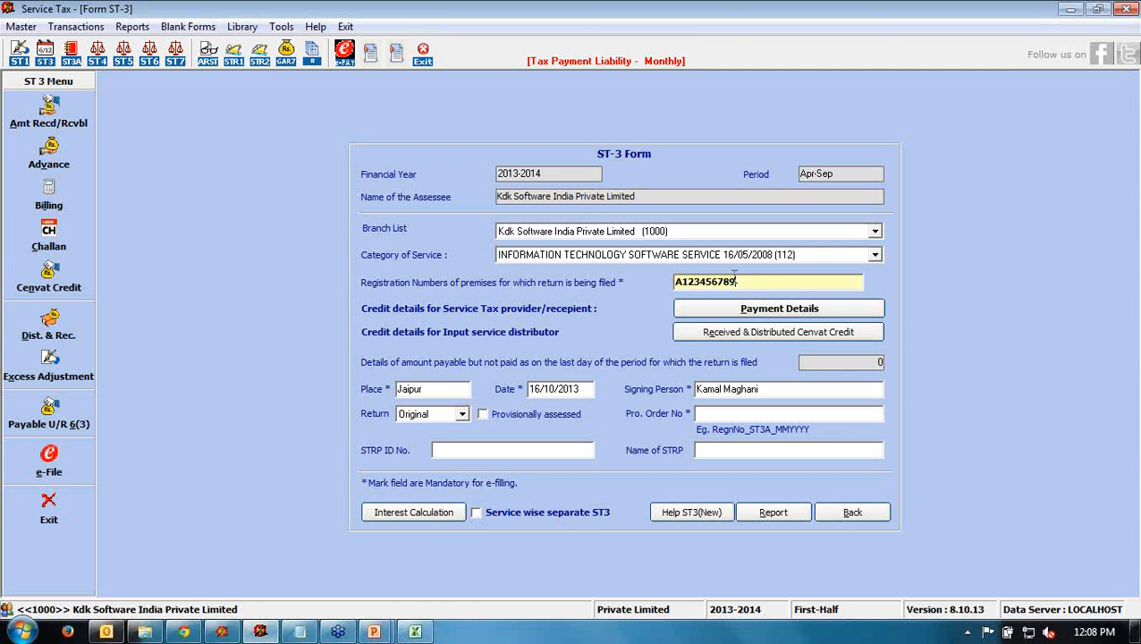
{"action": "left_click_drag", "start_coordinate": [759, 281], "coordinate": [662, 284]}
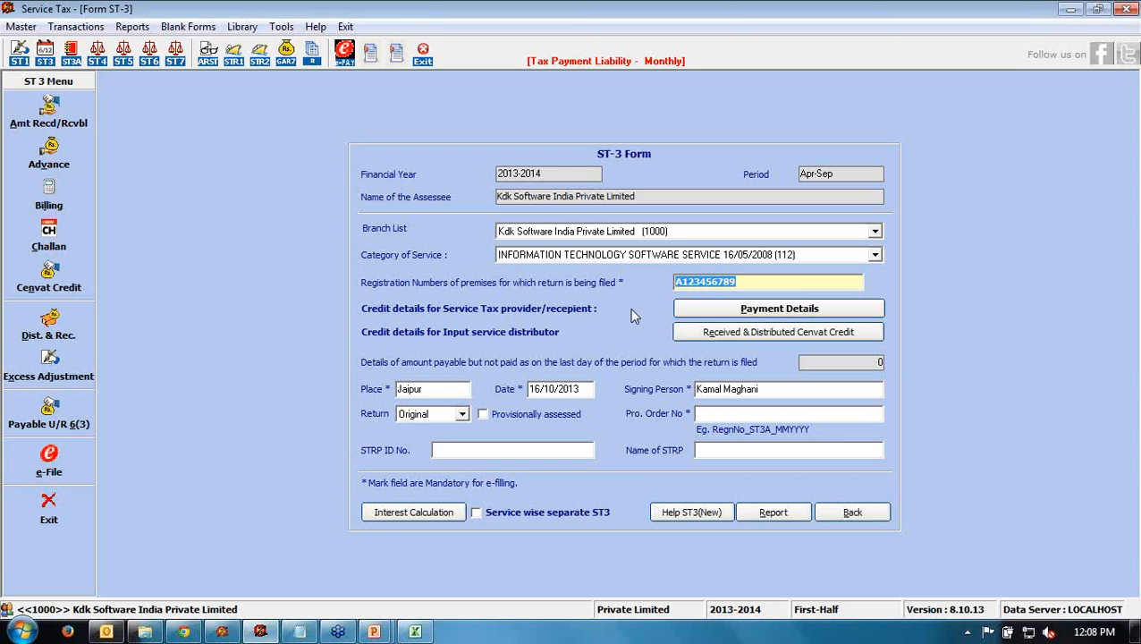
{"action": "left_click", "coordinate": [754, 313]}
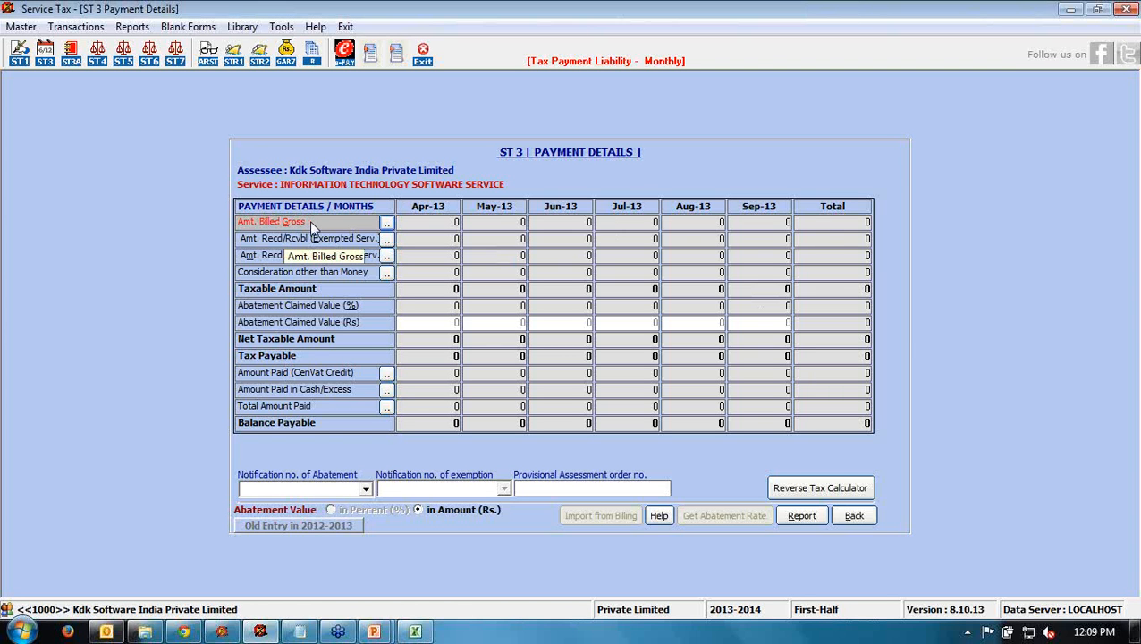
- View the gross billed amounts breakdown, then the exempted services Apr-13 to Sep-13 amounts
{"action": "left_click", "coordinate": [386, 224]}
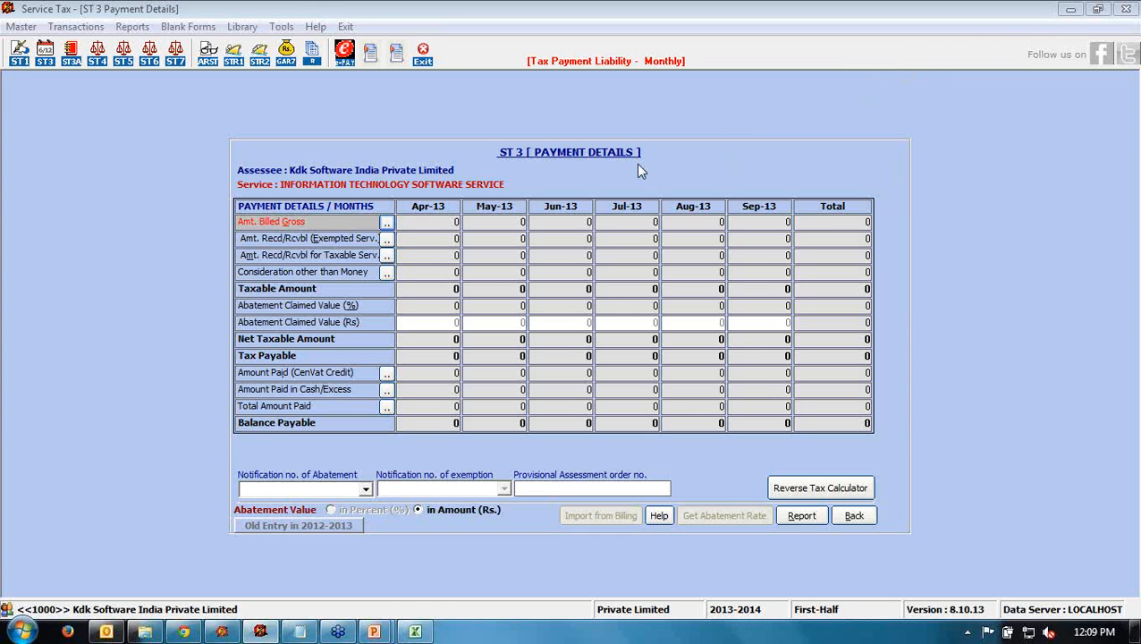
{"action": "left_click", "coordinate": [388, 242]}
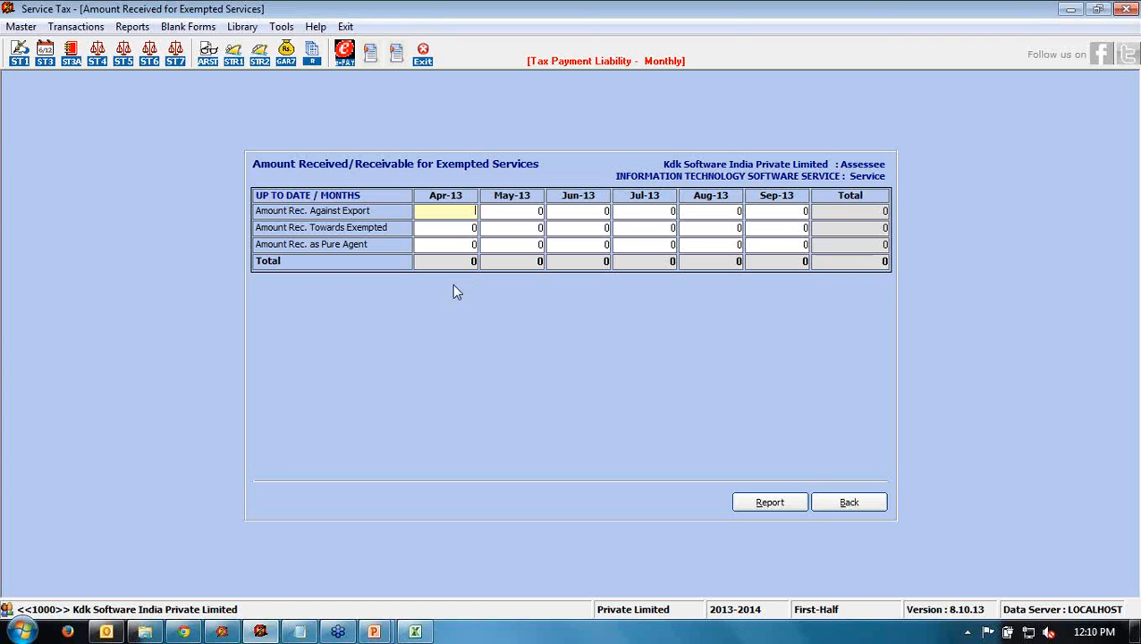
- Check the Apr-13 exempted amounts, go Back, and open the taxable services entry grid
{"action": "left_click", "coordinate": [449, 229]}
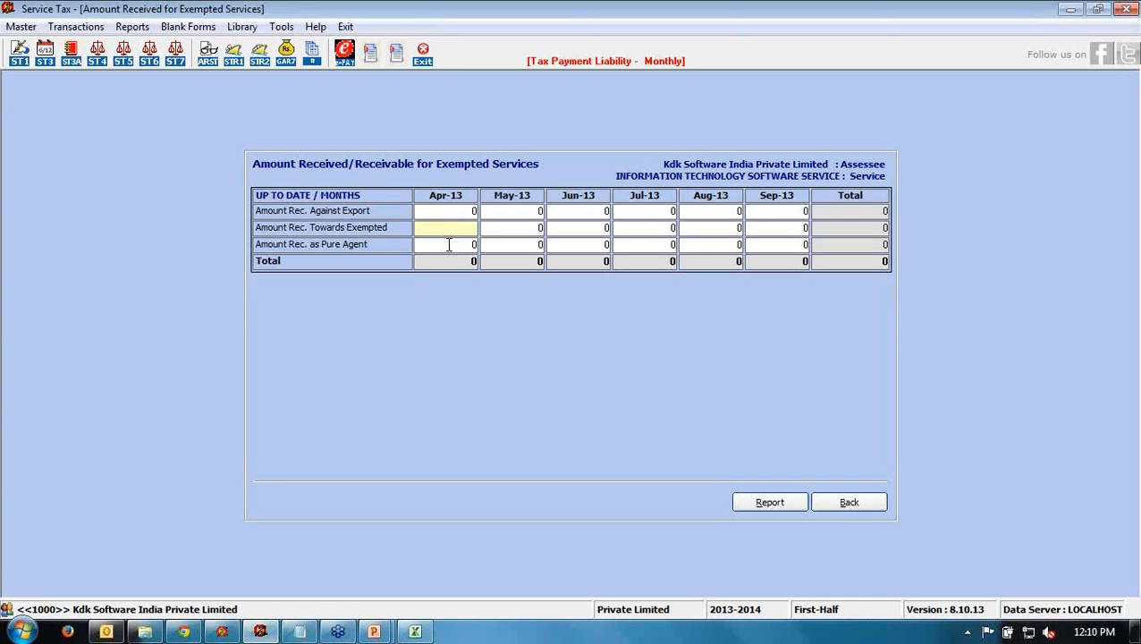
{"action": "left_click", "coordinate": [449, 246]}
{"action": "left_click", "coordinate": [852, 506]}
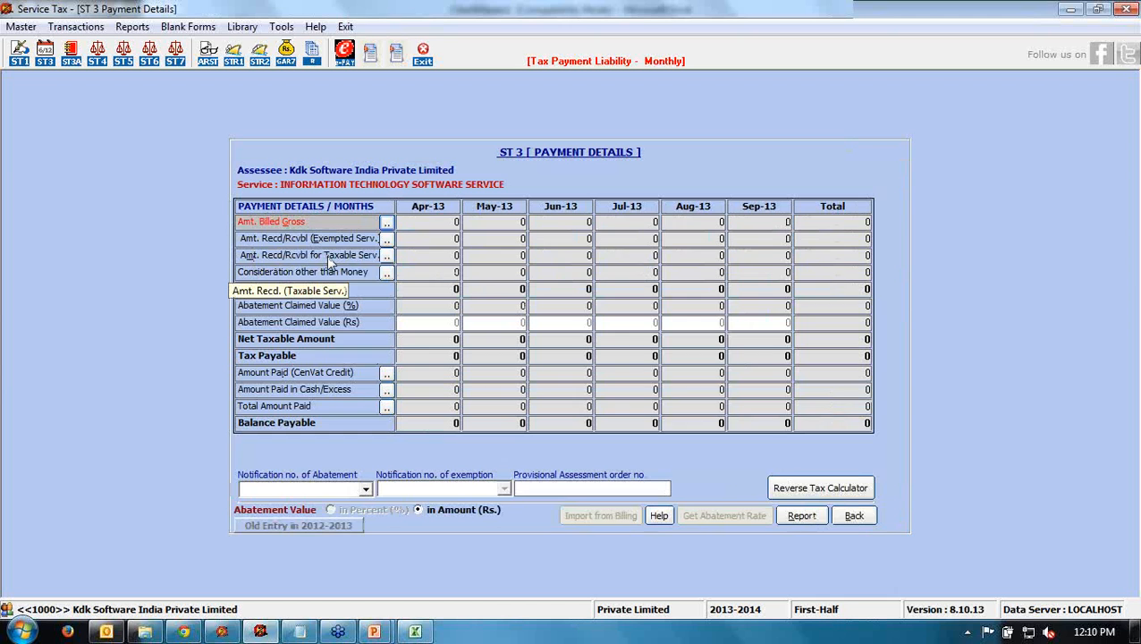
{"action": "left_click", "coordinate": [386, 256]}
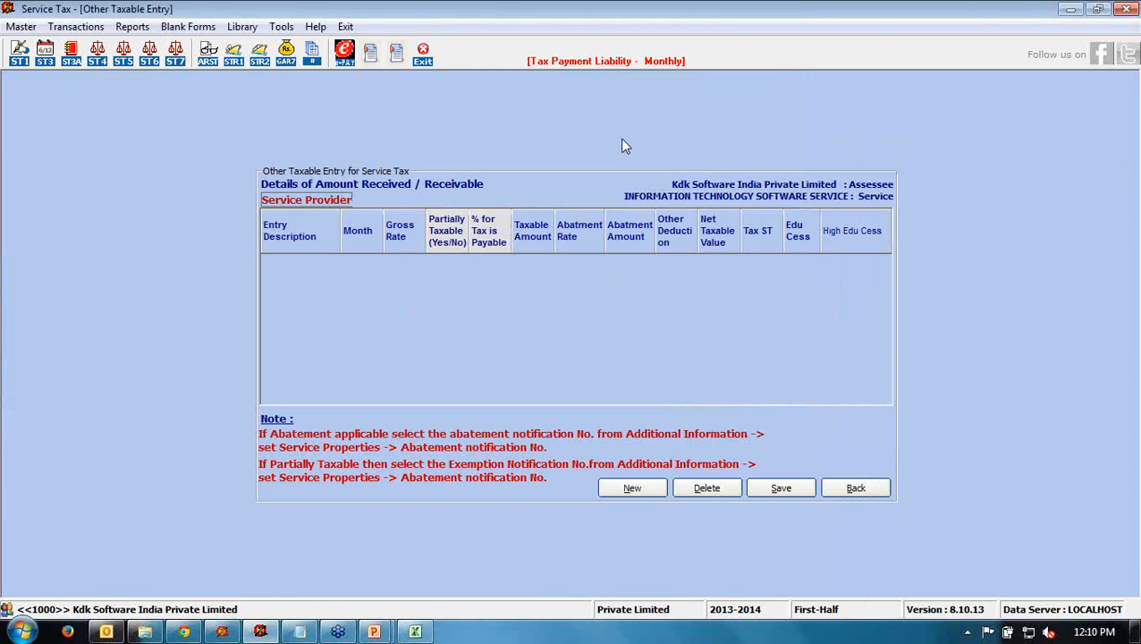
{"action": "left_click", "coordinate": [897, 234]}
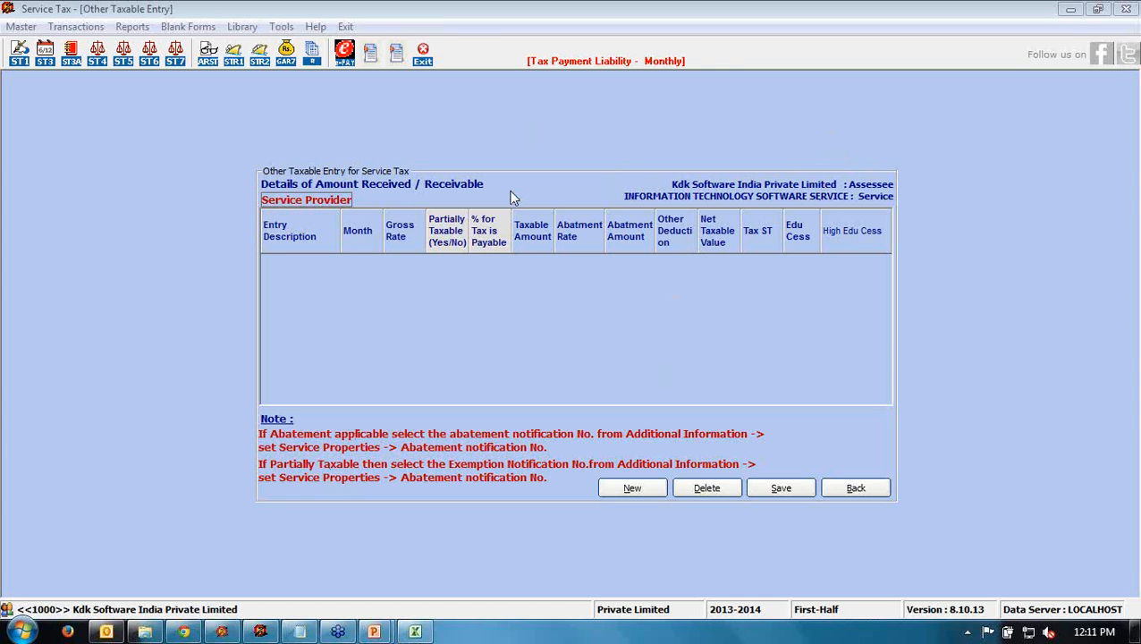
- Add a new Taxable Amt row for Apr at 12.36 gross rate, dismissing the deduction warning
{"action": "left_click", "coordinate": [632, 490]}
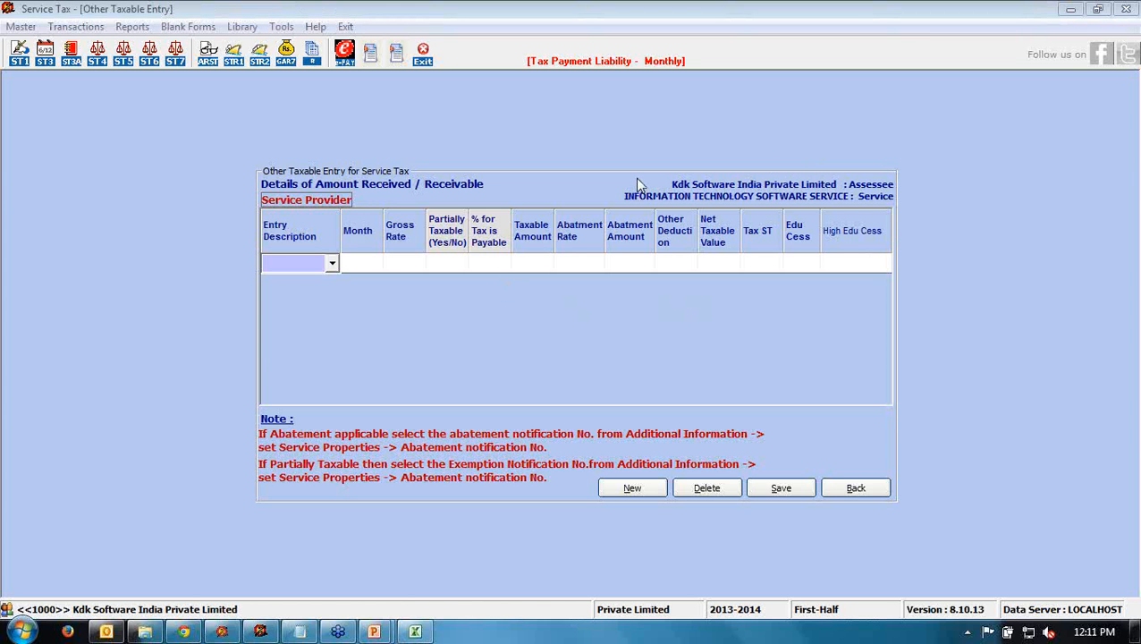
{"action": "left_click", "coordinate": [332, 267]}
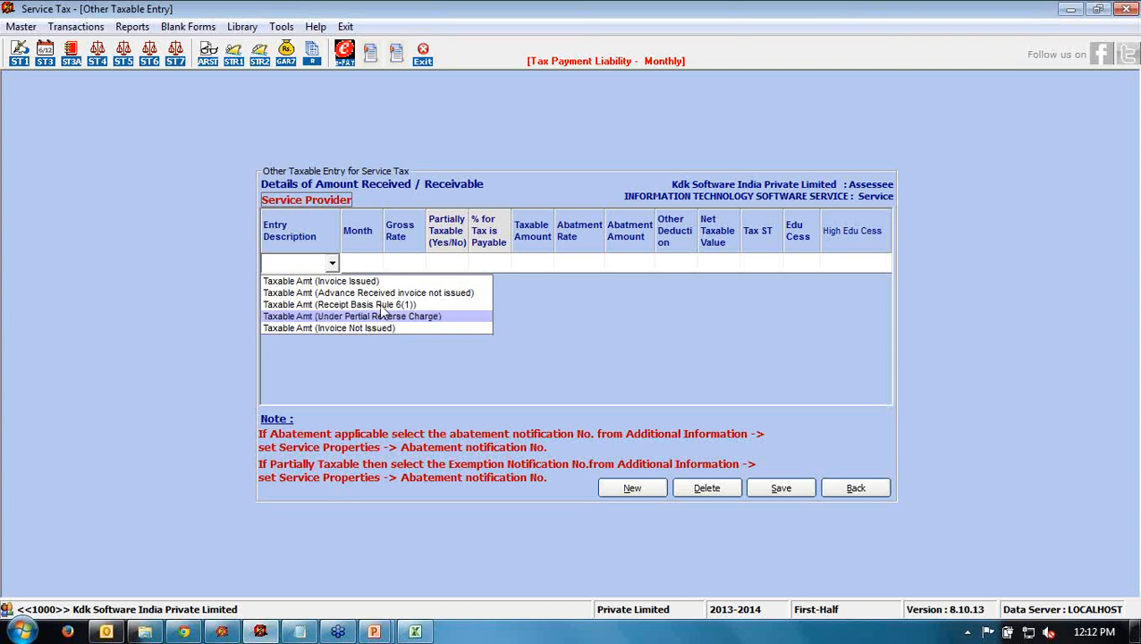
{"action": "left_click", "coordinate": [380, 280]}
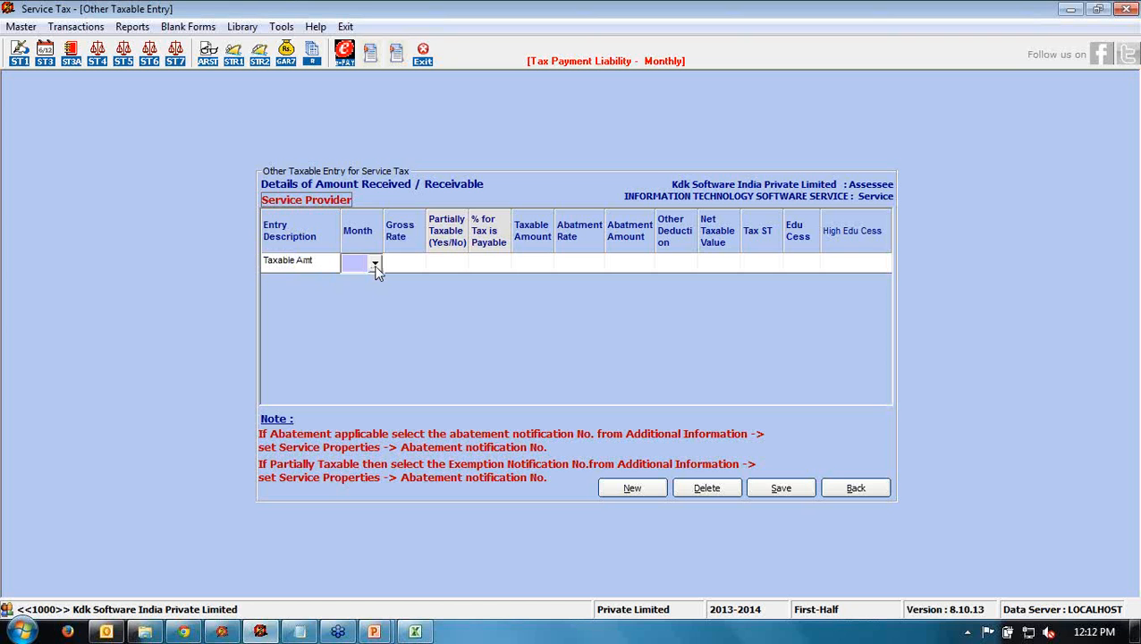
{"action": "left_click", "coordinate": [375, 265]}
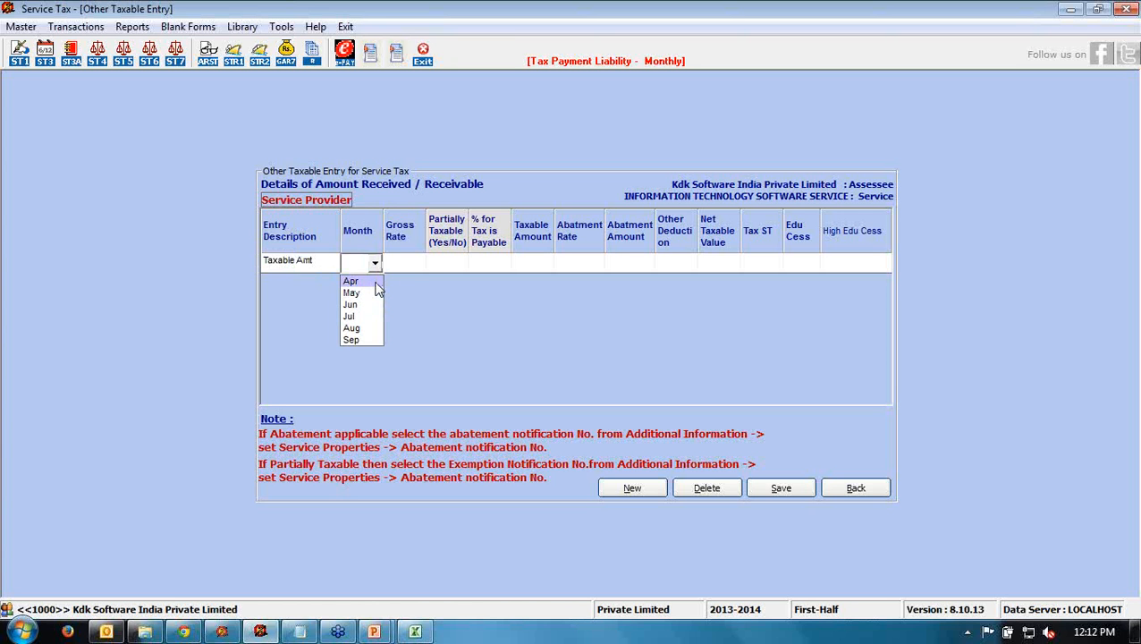
{"action": "left_click", "coordinate": [376, 285]}
{"action": "left_click", "coordinate": [407, 263]}
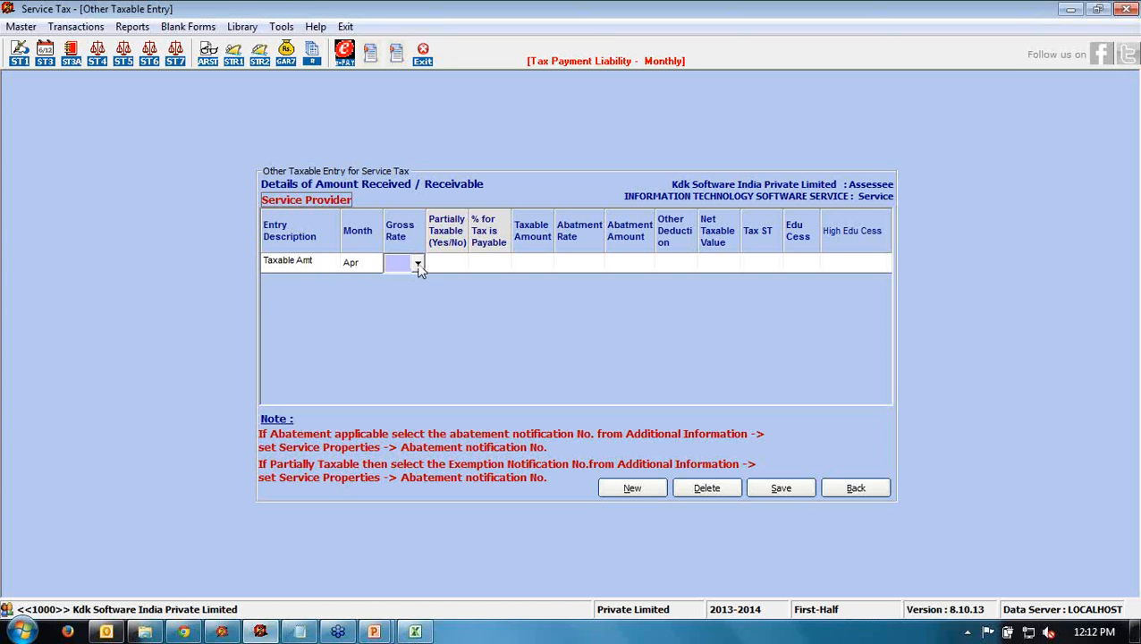
{"action": "left_click", "coordinate": [418, 265]}
{"action": "left_click", "coordinate": [399, 328]}
{"action": "left_click", "coordinate": [458, 267]}
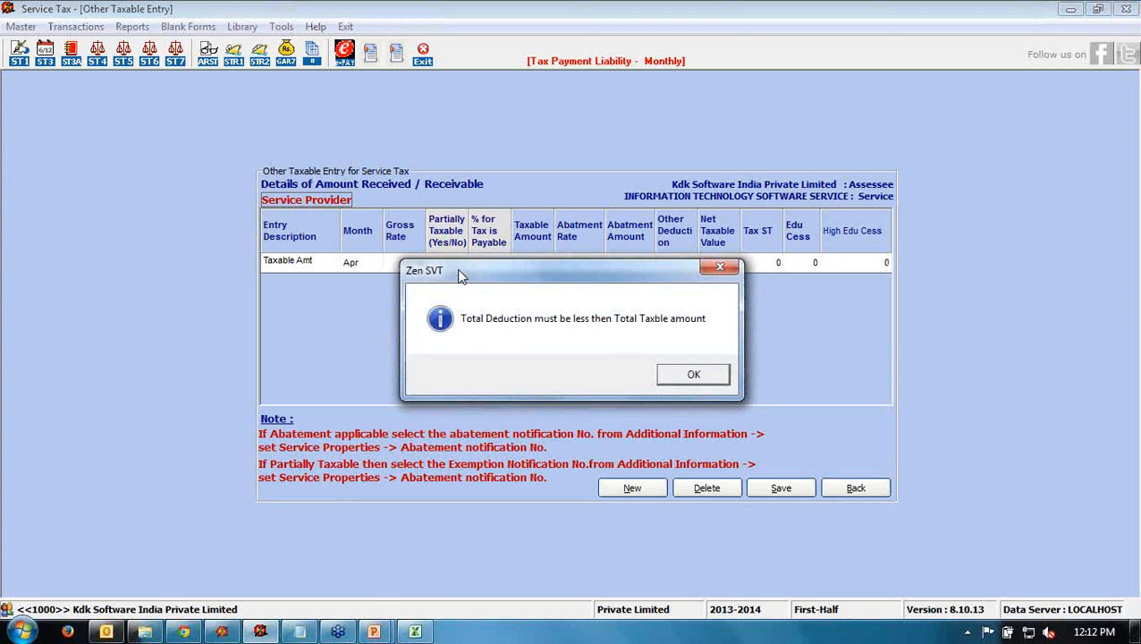
{"action": "left_click", "coordinate": [681, 375]}
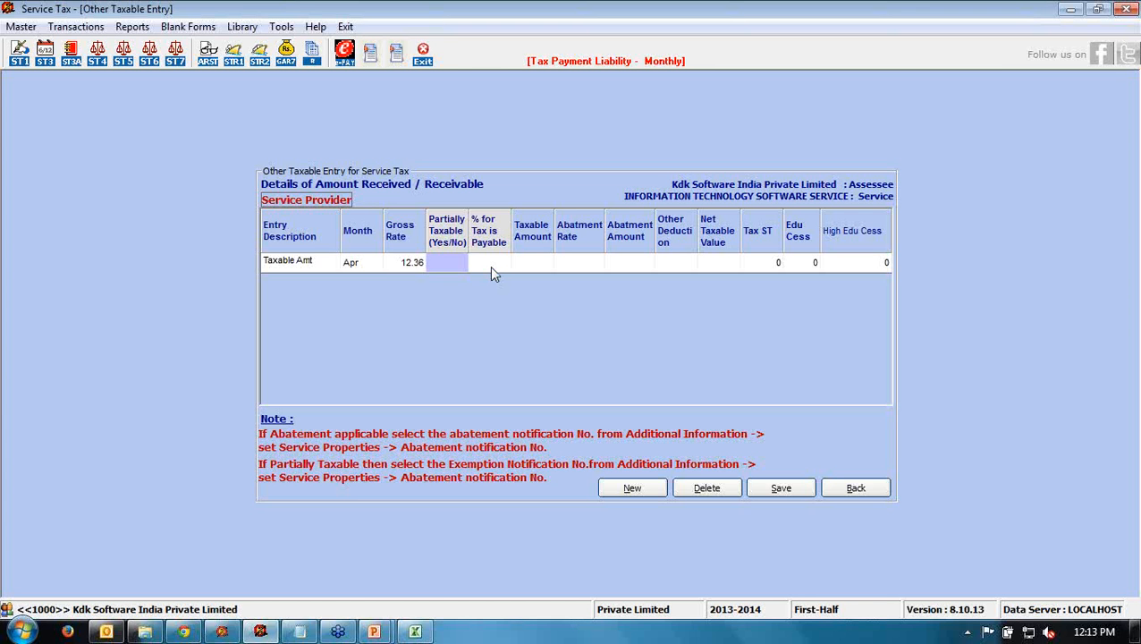
- Enter 500000 as the April row's taxable amount
{"action": "left_click", "coordinate": [546, 263]}
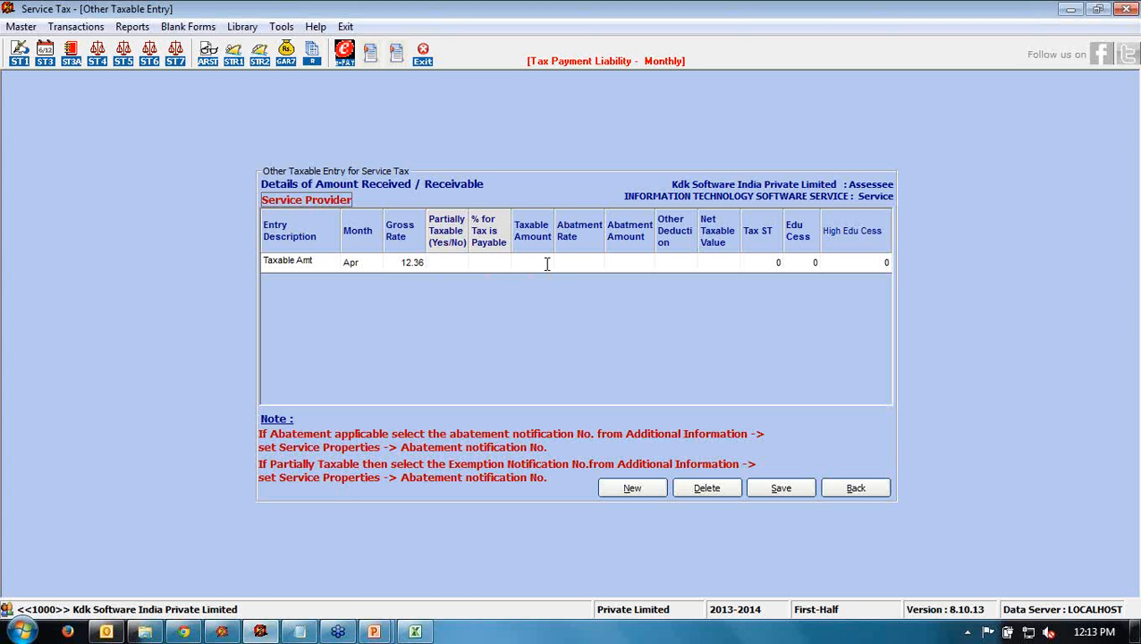
{"action": "type", "text": "500000"}
{"action": "key", "text": "Return"}
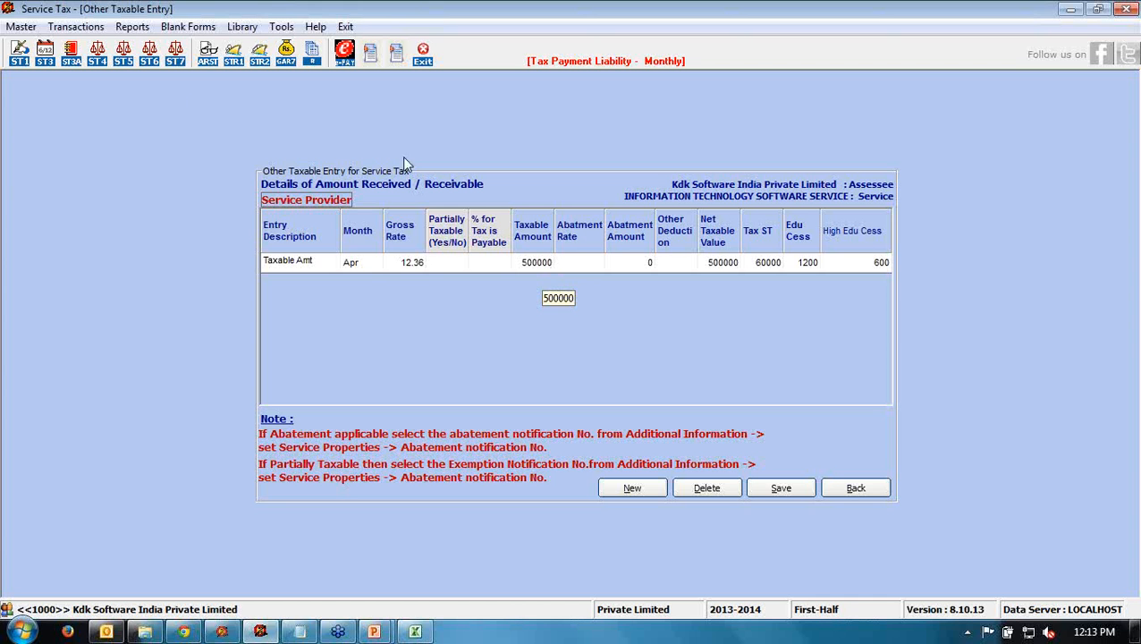
{"action": "left_click", "coordinate": [21, 26]}
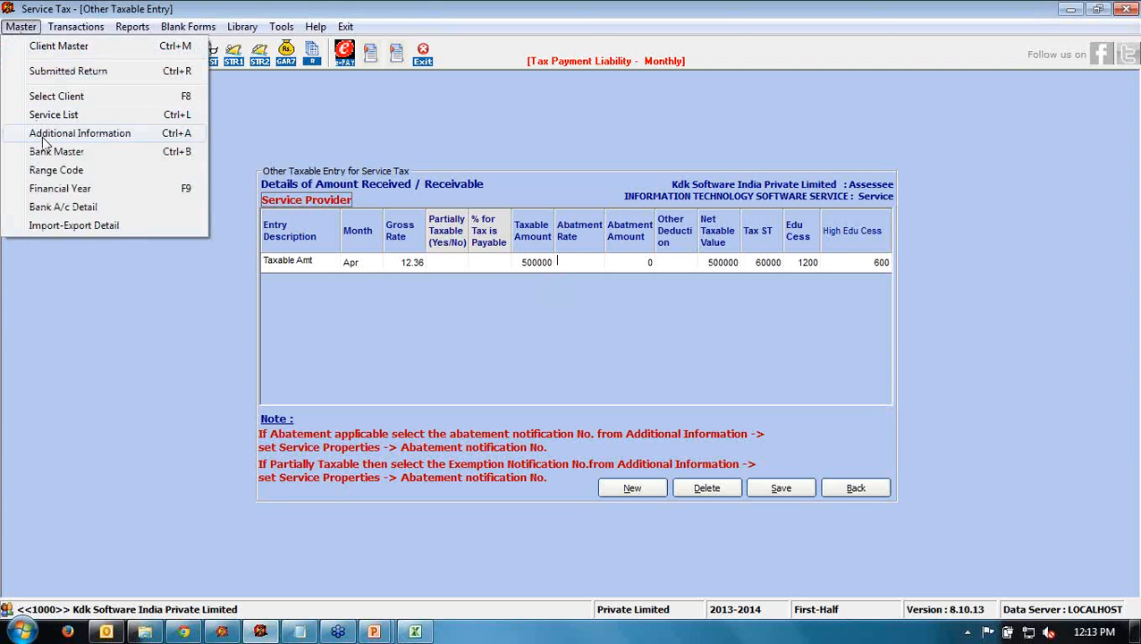
{"action": "left_click", "coordinate": [151, 379]}
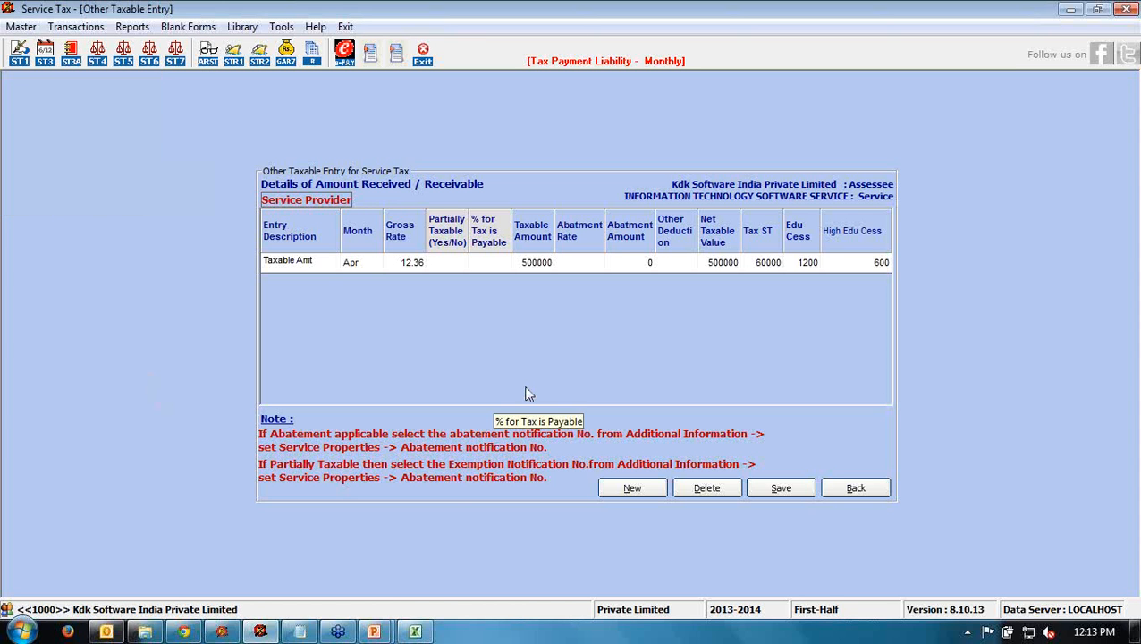
- Check April's calculated values: net taxable value, 60000 service tax and 600 higher education cess
{"action": "left_click", "coordinate": [679, 265]}
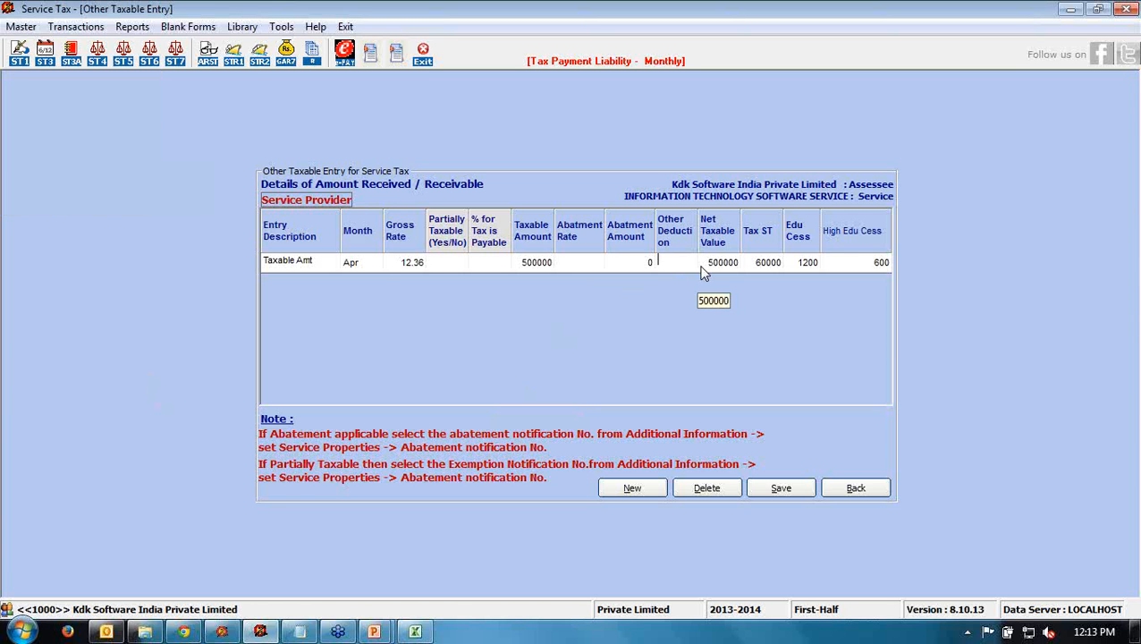
{"action": "left_click", "coordinate": [726, 267]}
{"action": "left_click", "coordinate": [747, 264]}
{"action": "left_click", "coordinate": [856, 263]}
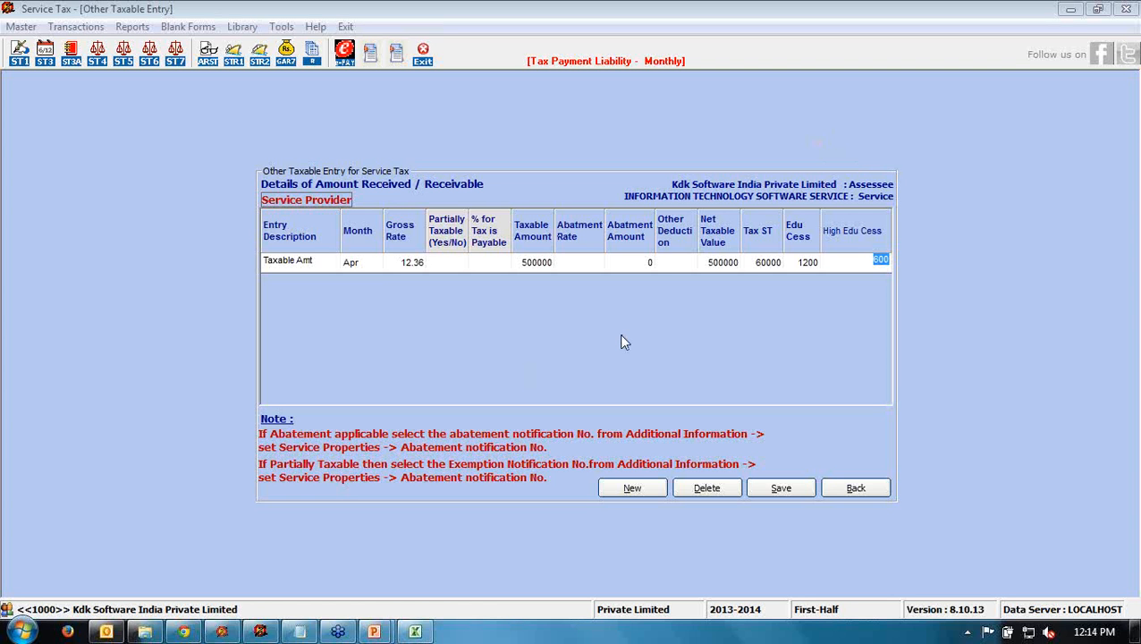
{"action": "left_click", "coordinate": [613, 488]}
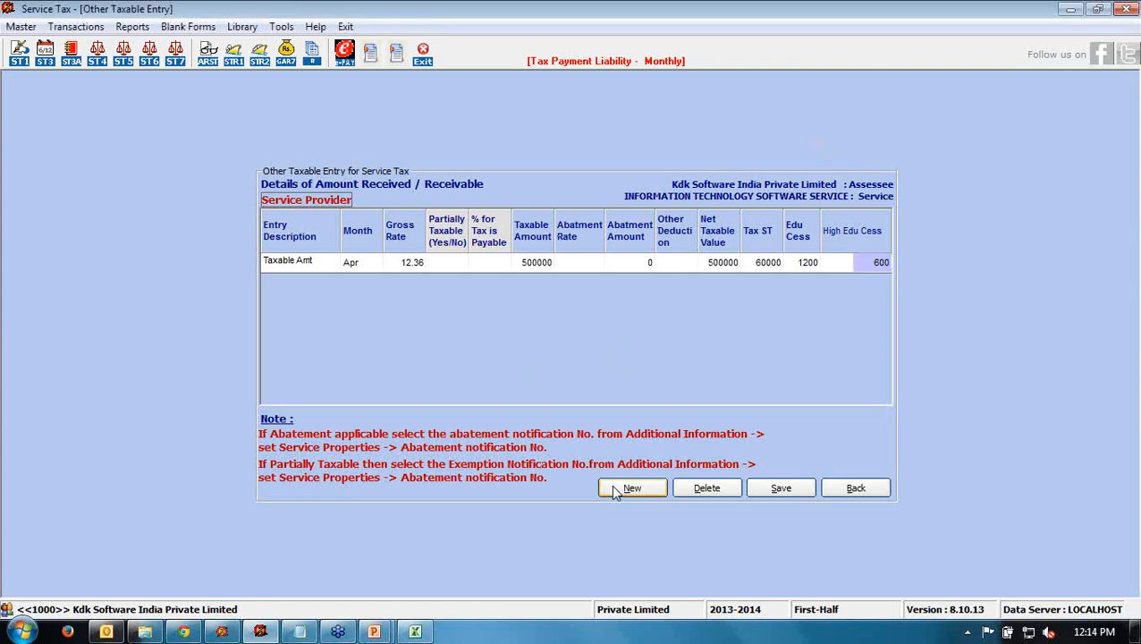
- Set up a second Taxable Amt row for May at 12.36 gross rate, dismissing the warning
{"action": "left_click", "coordinate": [333, 284]}
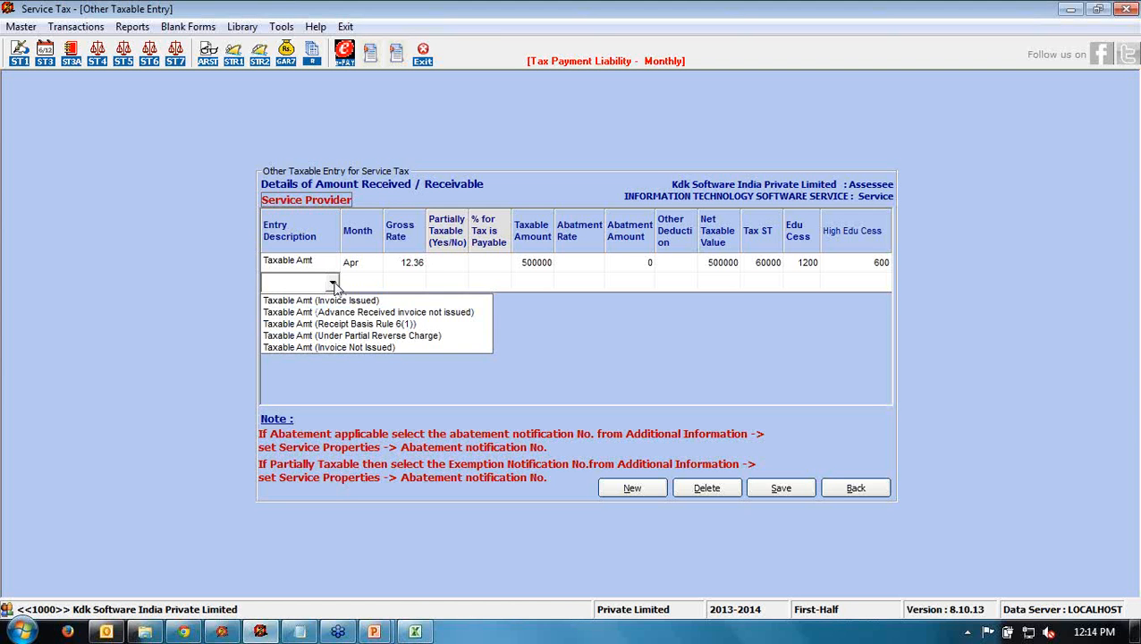
{"action": "left_click", "coordinate": [340, 313]}
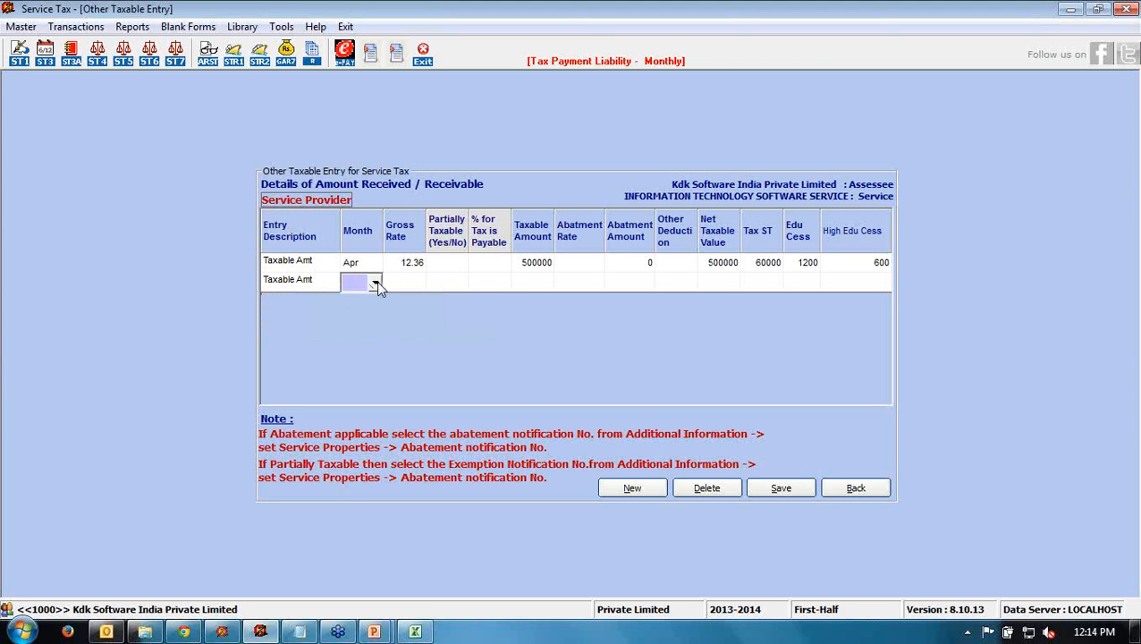
{"action": "left_click", "coordinate": [376, 283]}
{"action": "left_click", "coordinate": [369, 312]}
{"action": "left_click", "coordinate": [416, 282]}
{"action": "left_click", "coordinate": [402, 348]}
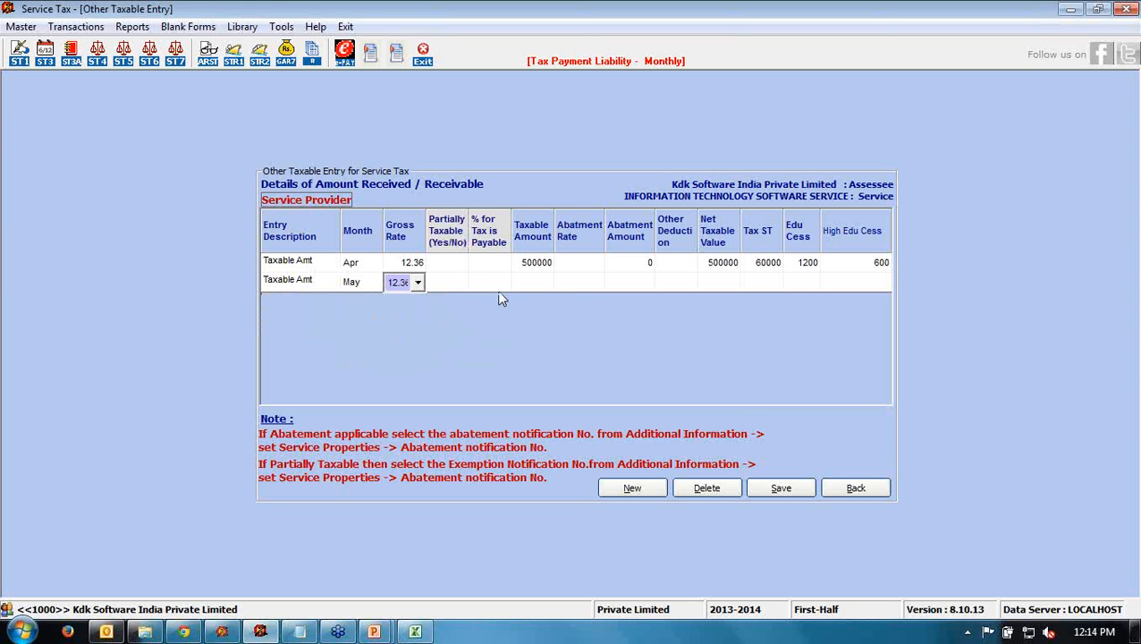
{"action": "left_click", "coordinate": [535, 283]}
{"action": "left_click", "coordinate": [699, 374]}
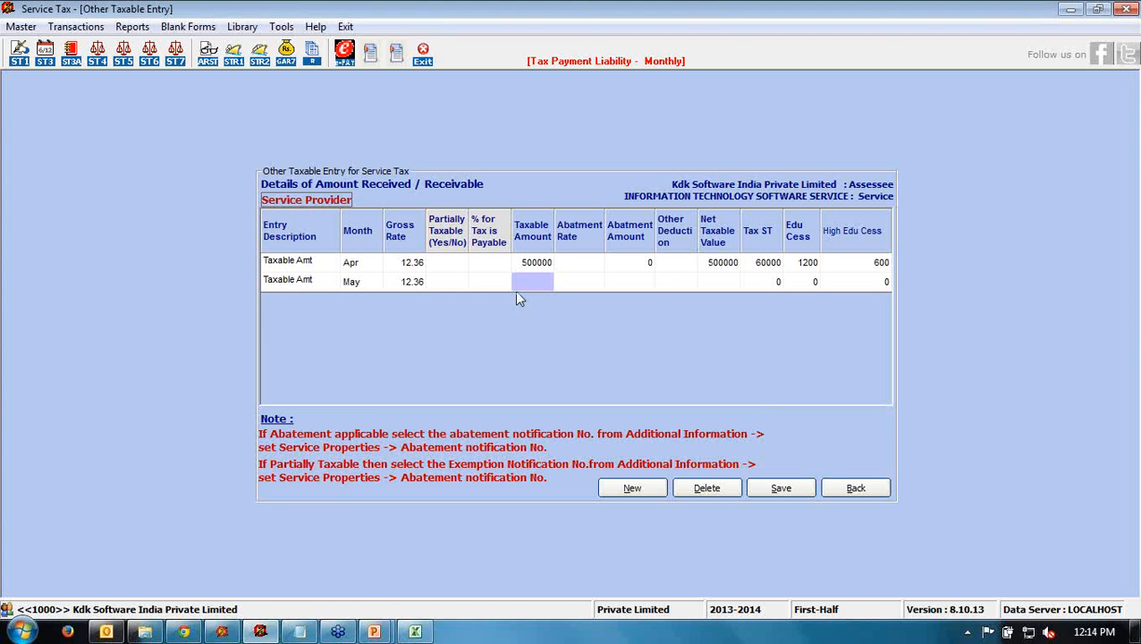
- Enter 490000 as May's taxable amount, giving 58800 tax, and save the April and May entries
{"action": "type", "text": "490000"}
{"action": "left_click", "coordinate": [646, 282]}
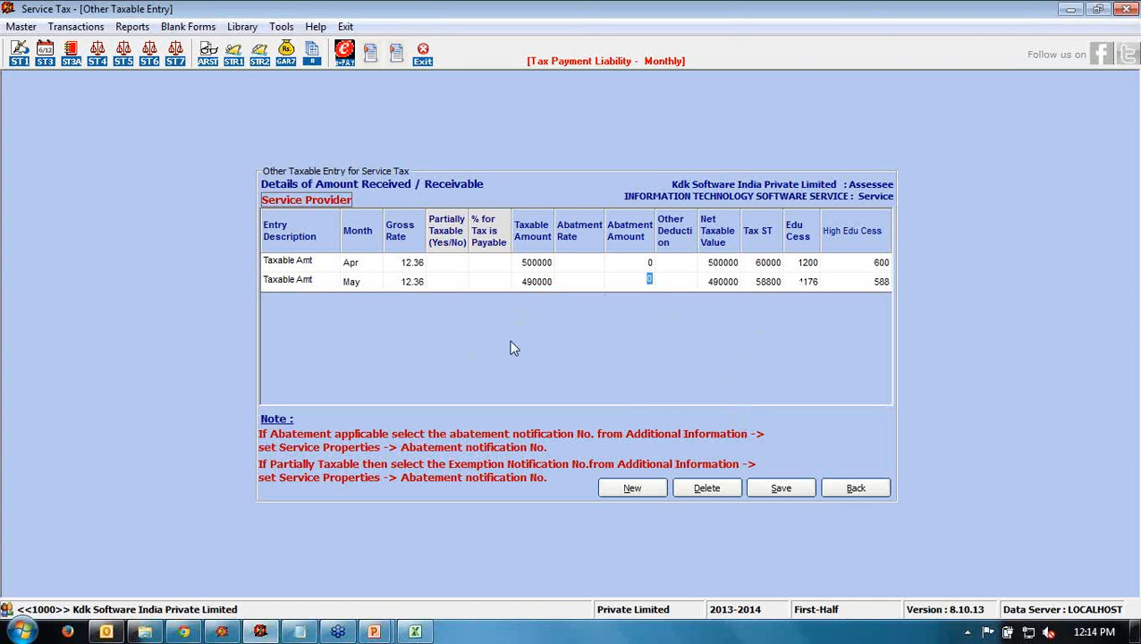
{"action": "left_click", "coordinate": [765, 489]}
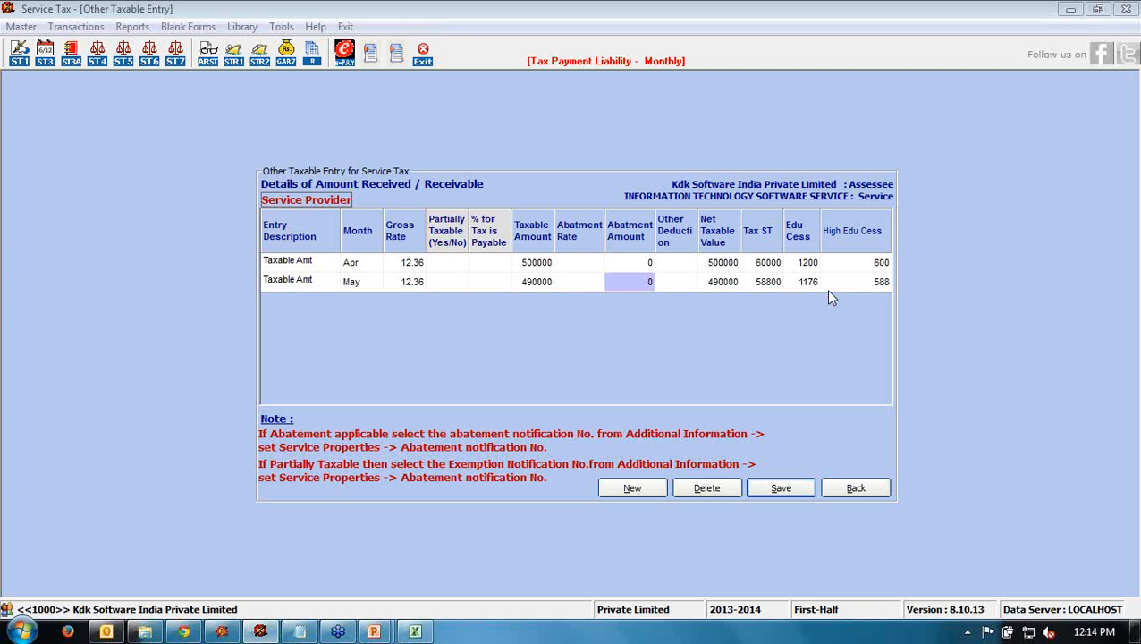
{"action": "key", "text": "Home"}
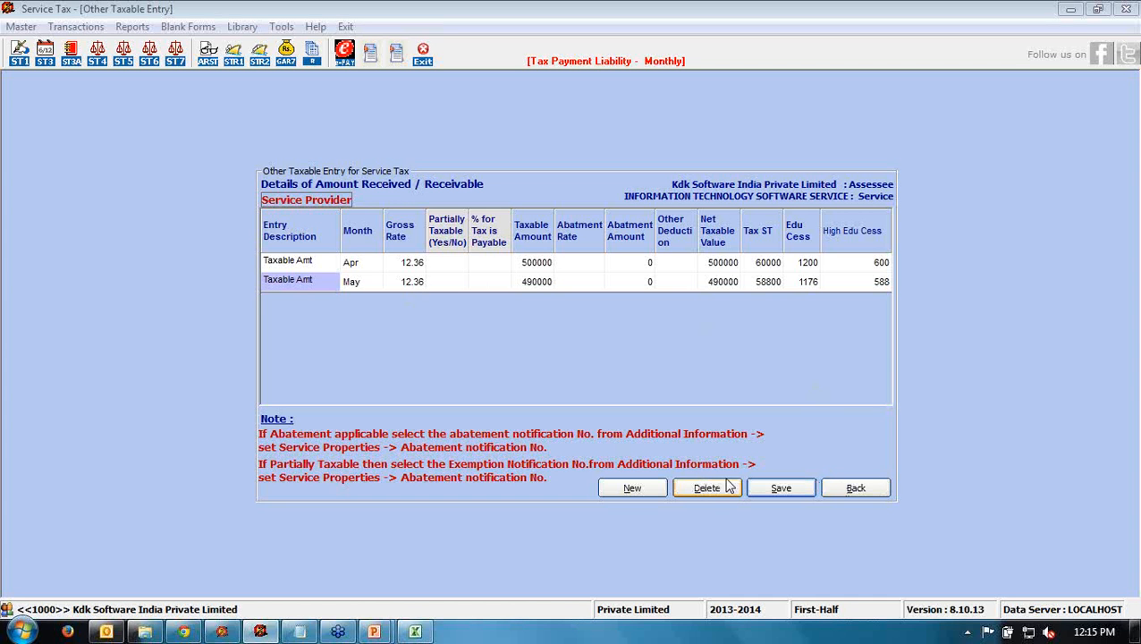
- Back on ST 3 Payment Details, review Apr-13 500000 and May-13 490000, then open consideration-other-than-money entries
{"action": "left_click", "coordinate": [834, 490]}
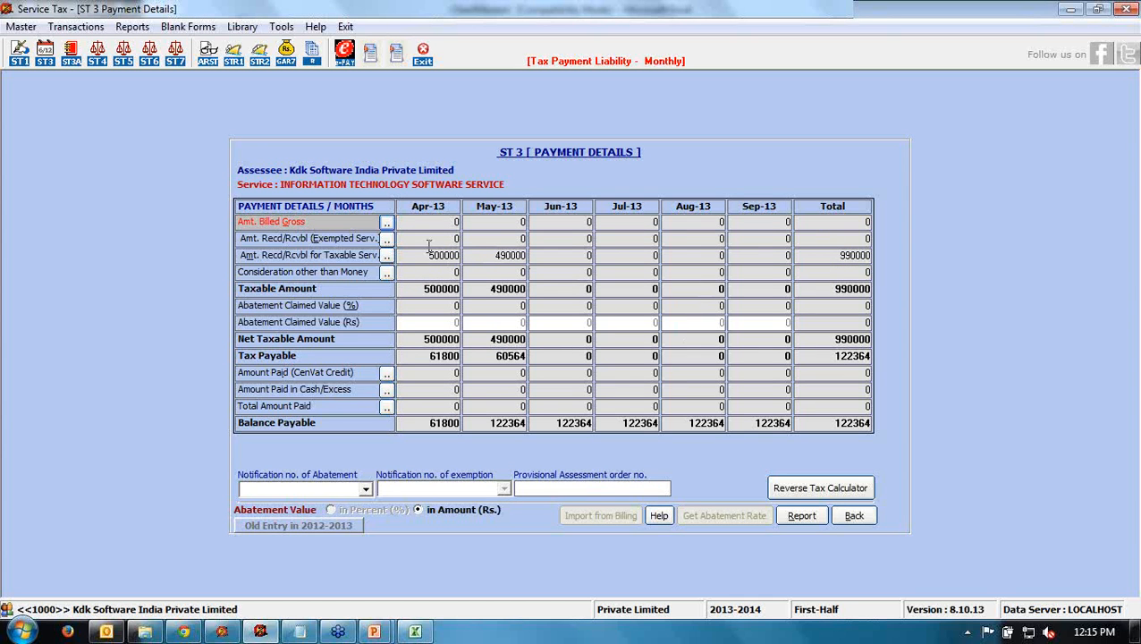
{"action": "left_click", "coordinate": [431, 255]}
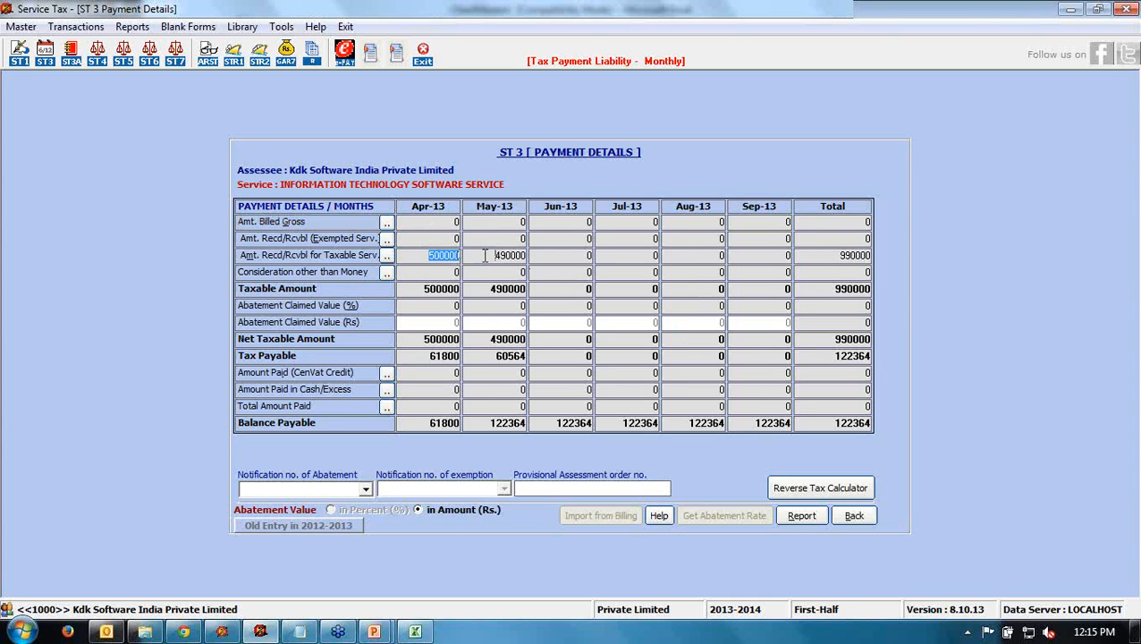
{"action": "left_click_drag", "start_coordinate": [493, 256], "coordinate": [531, 257]}
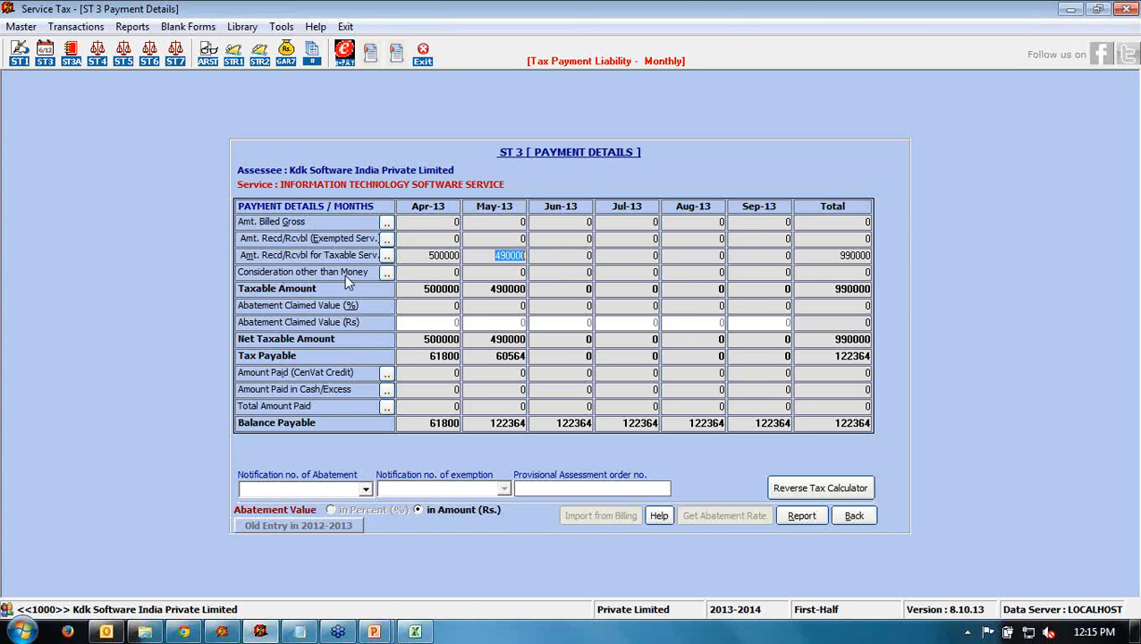
{"action": "left_click", "coordinate": [387, 273]}
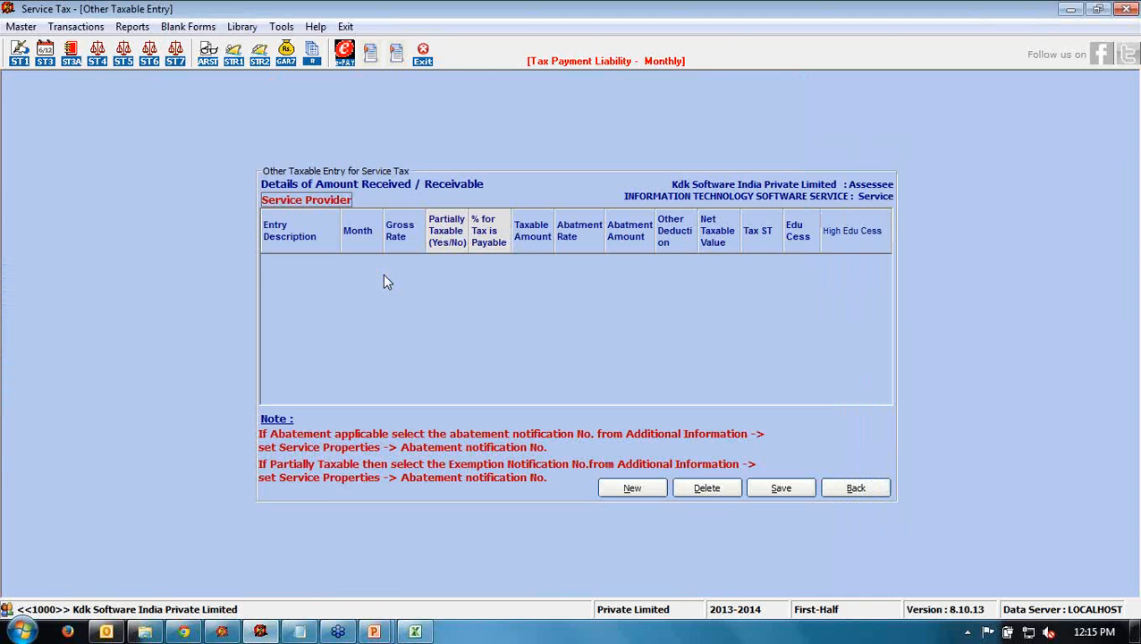
- Start a Taxable Amt (other than Money) row, then return to ST 3 Payment Details without saving it
{"action": "left_click", "coordinate": [610, 490]}
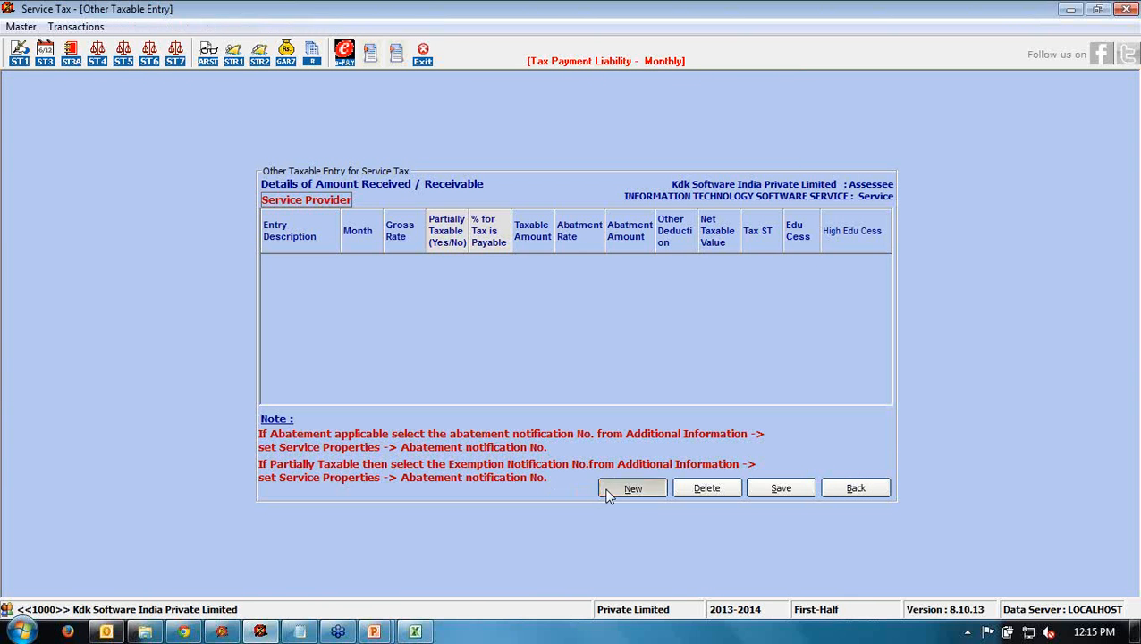
{"action": "left_click", "coordinate": [332, 265]}
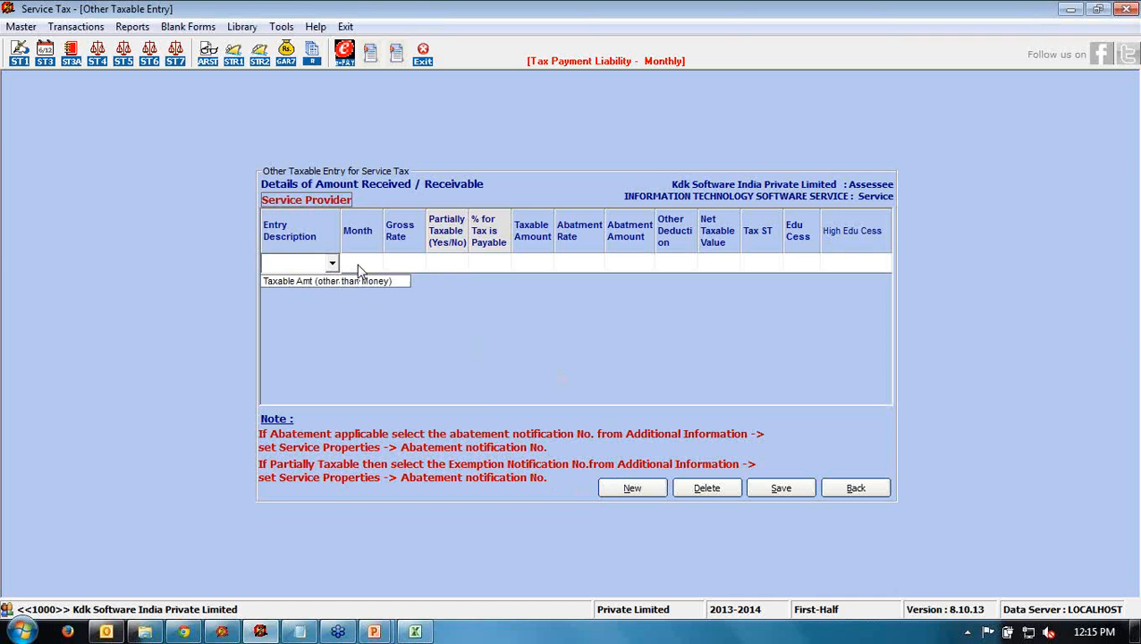
{"action": "left_click", "coordinate": [495, 340]}
{"action": "left_click", "coordinate": [840, 490]}
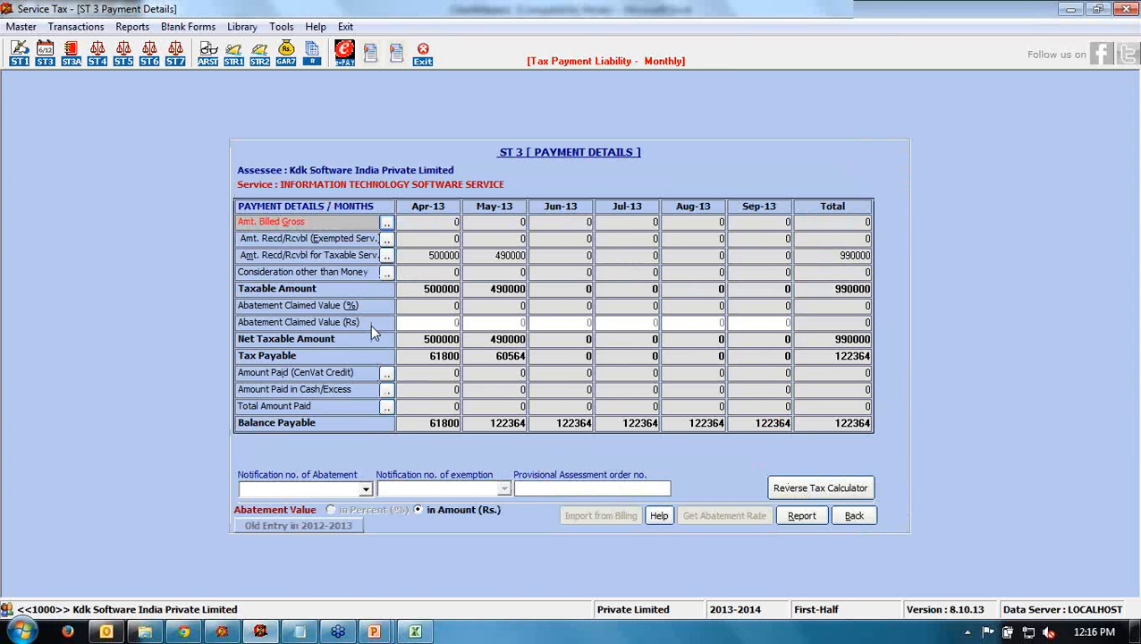
{"action": "left_click", "coordinate": [415, 288]}
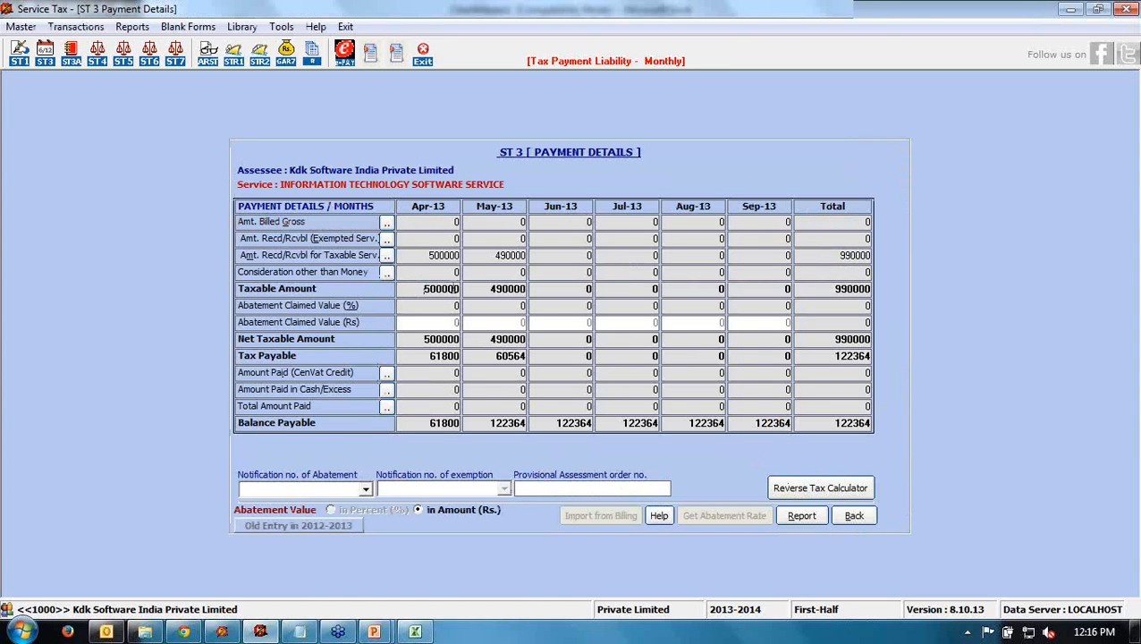
{"action": "left_click_drag", "start_coordinate": [488, 288], "coordinate": [537, 288]}
{"action": "left_click", "coordinate": [427, 306]}
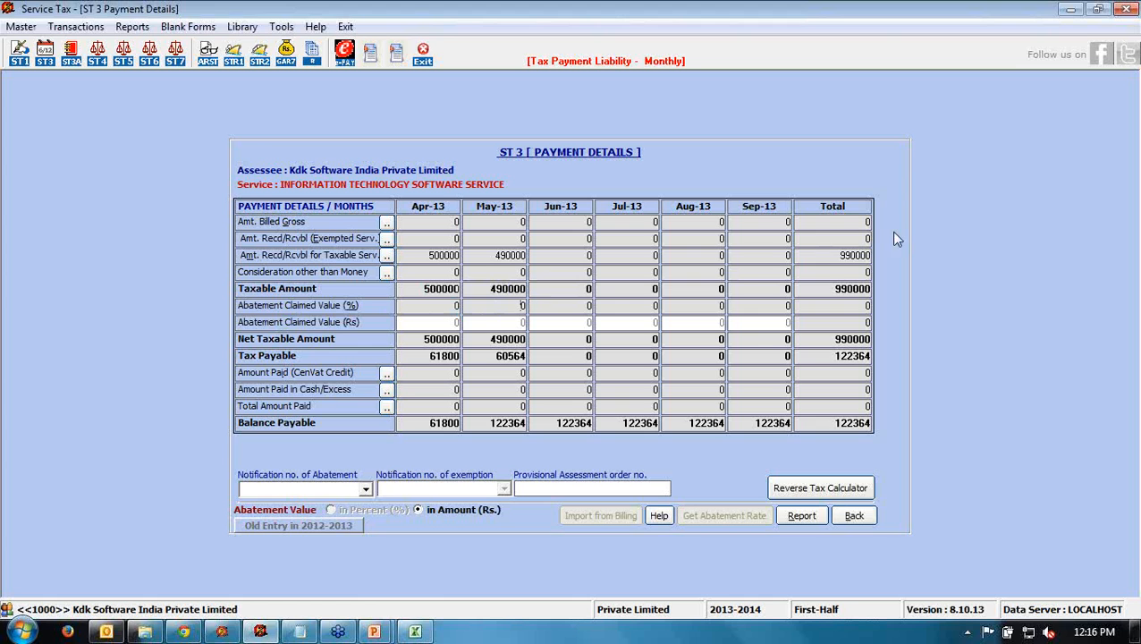
{"action": "left_click", "coordinate": [454, 324]}
{"action": "left_click", "coordinate": [424, 340]}
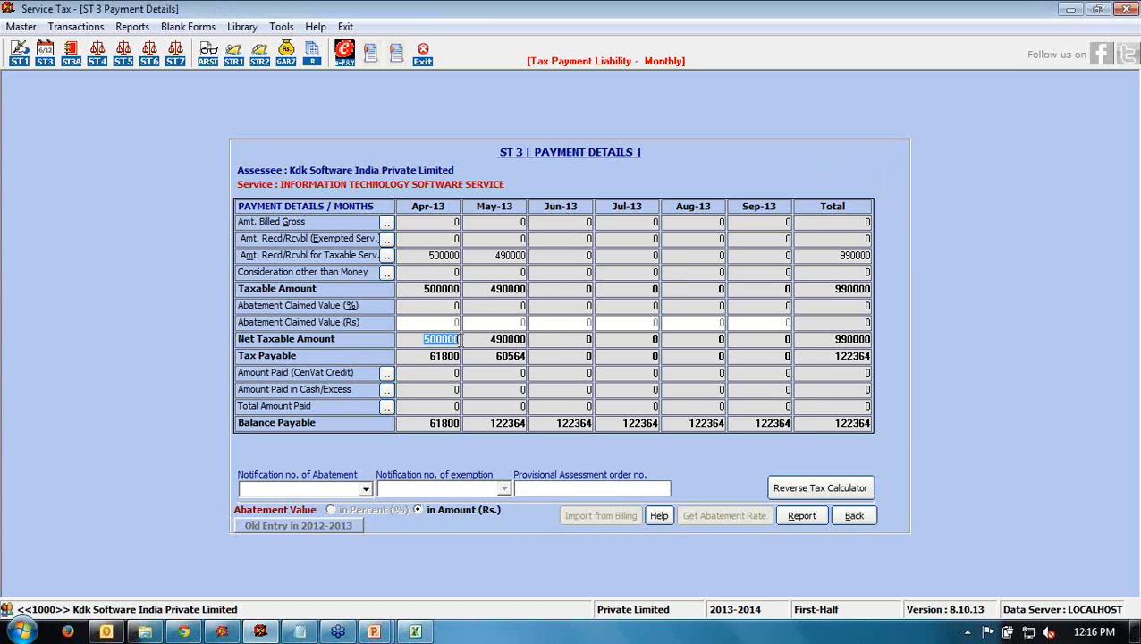
{"action": "left_click", "coordinate": [489, 339]}
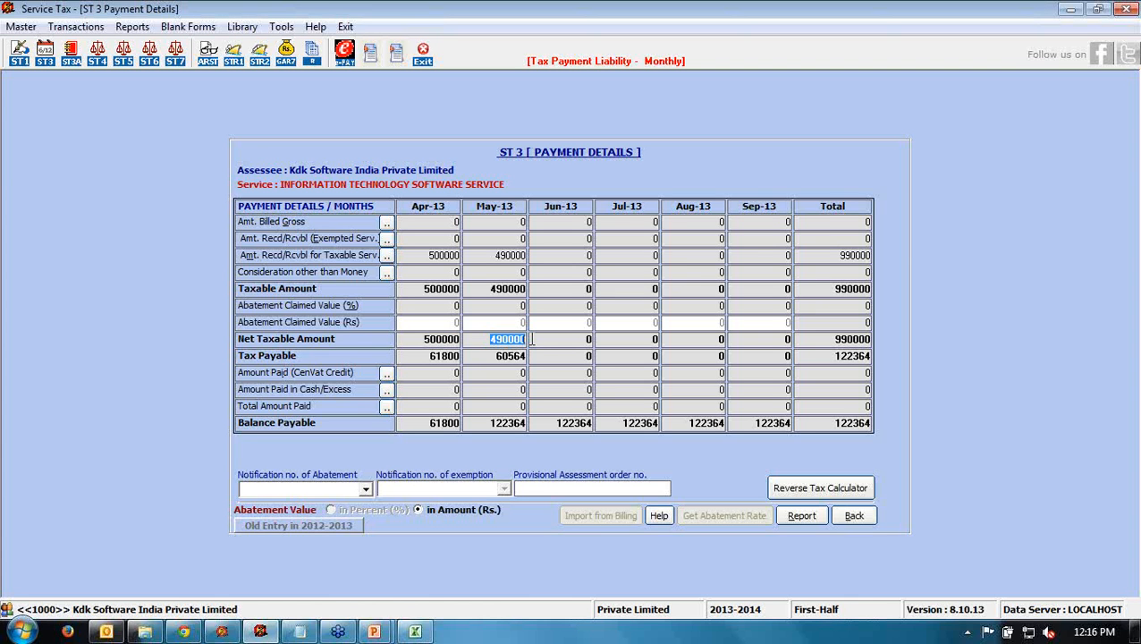
{"action": "left_click_drag", "start_coordinate": [428, 356], "coordinate": [463, 359]}
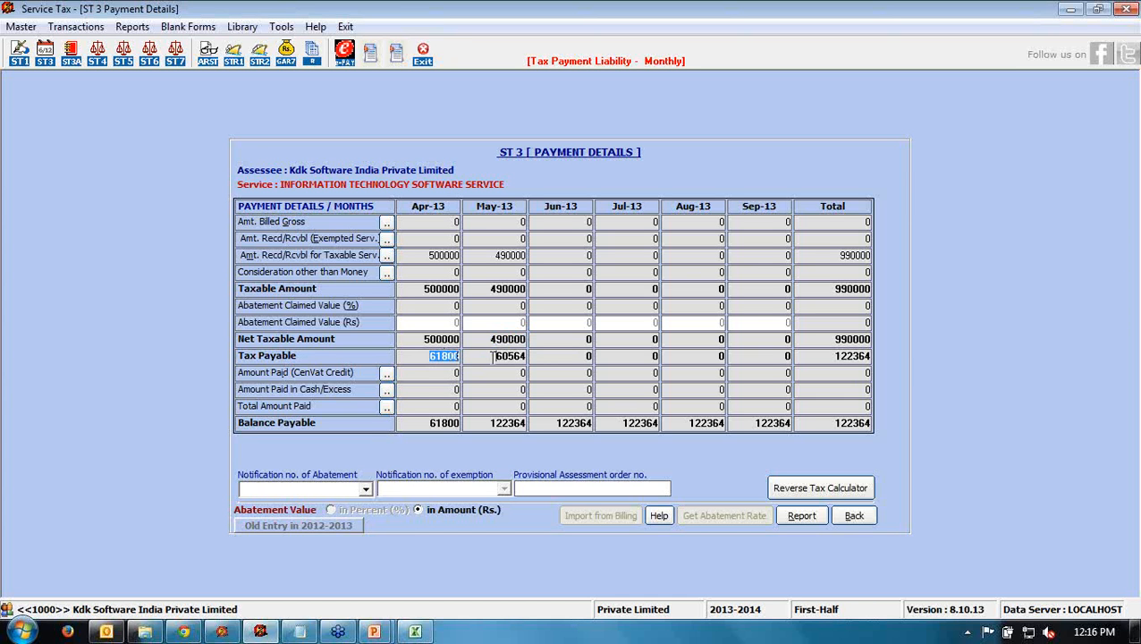
{"action": "left_click_drag", "start_coordinate": [490, 356], "coordinate": [520, 356]}
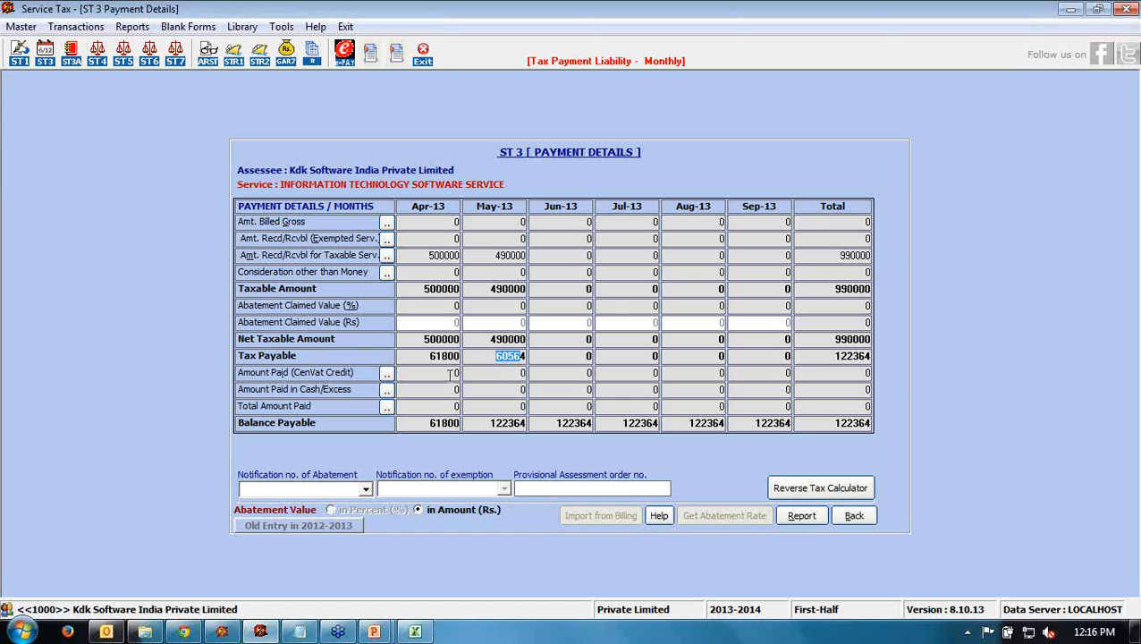
{"action": "left_click_drag", "start_coordinate": [423, 356], "coordinate": [463, 356]}
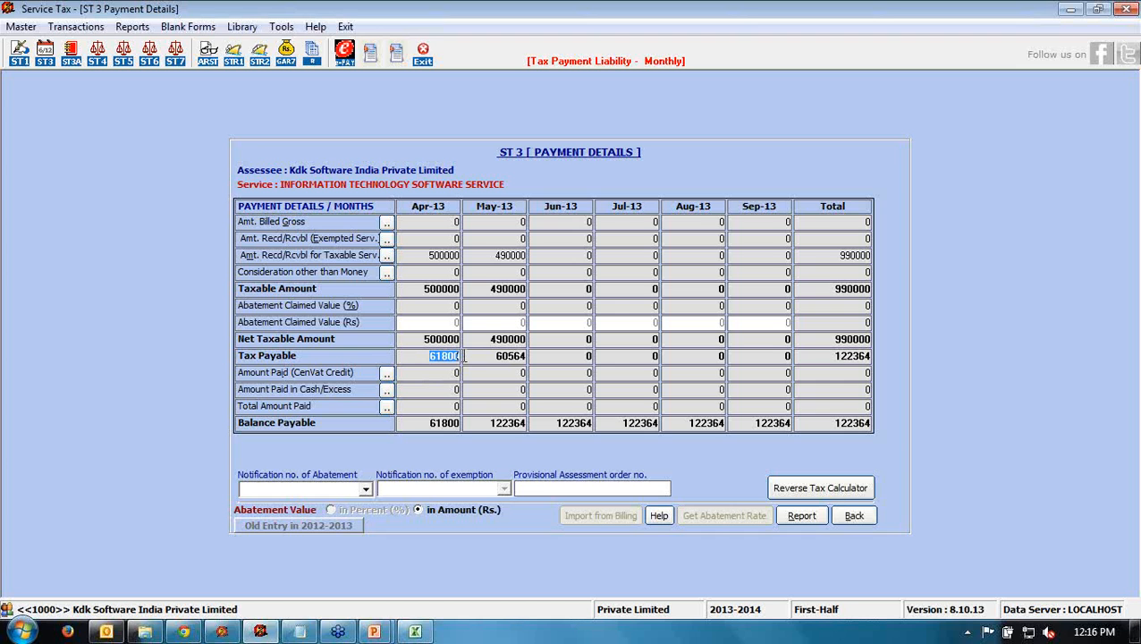
{"action": "left_click_drag", "start_coordinate": [490, 356], "coordinate": [524, 355]}
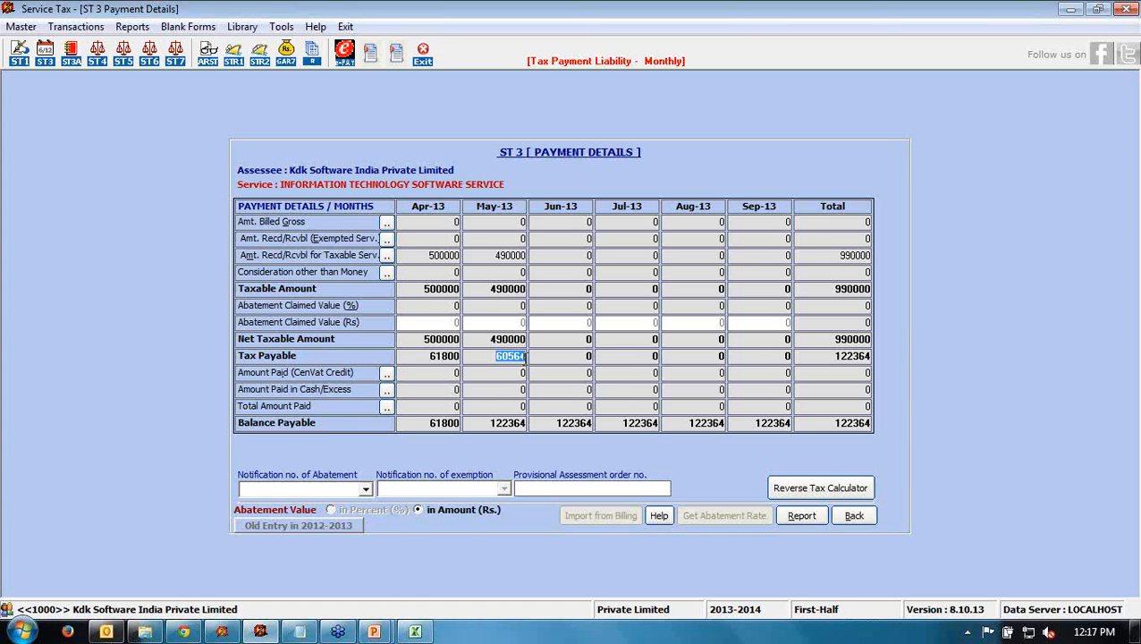
- Open the CENVAT credit paid details, check the service tax and cess tabs, and open input-service credit invoices
{"action": "left_click", "coordinate": [386, 376]}
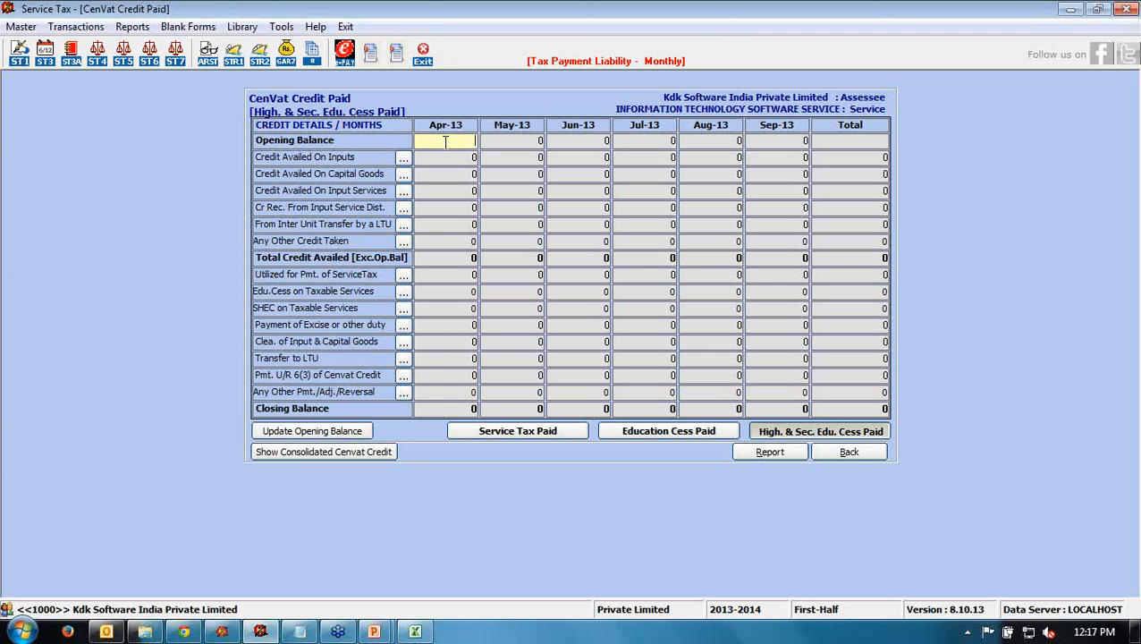
{"action": "left_click", "coordinate": [405, 194]}
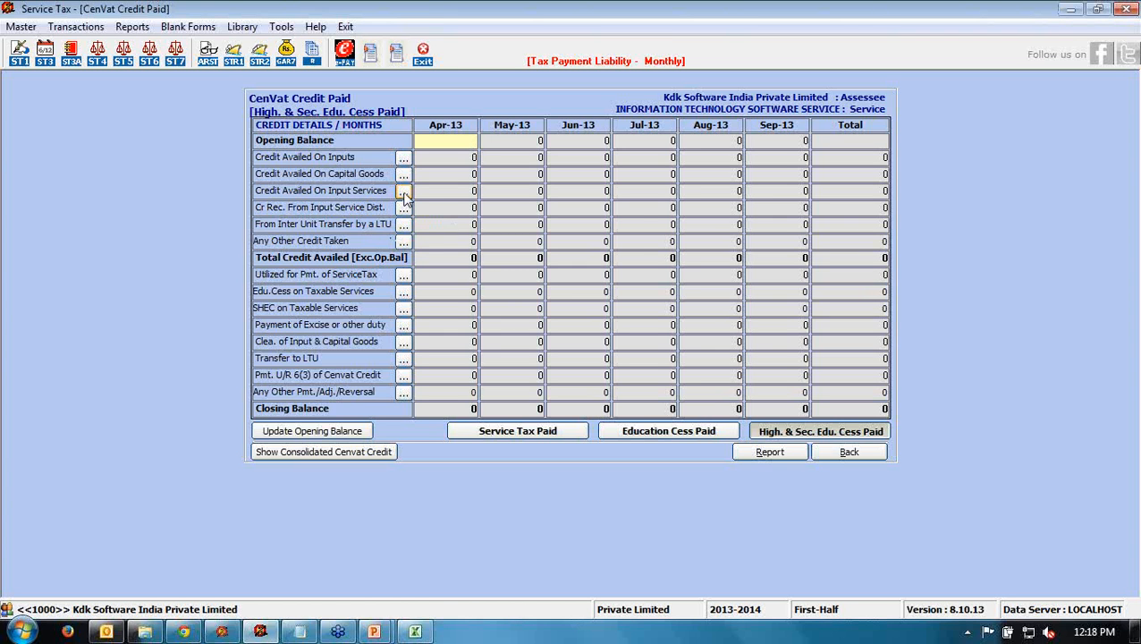
{"action": "left_click", "coordinate": [404, 198]}
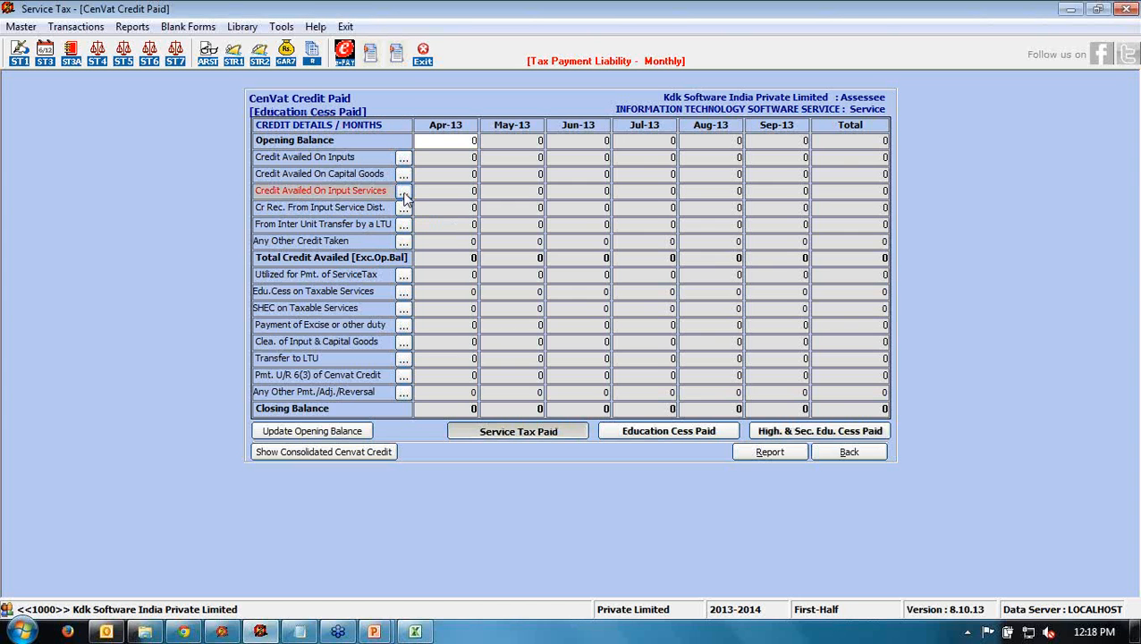
{"action": "left_click", "coordinate": [404, 198]}
{"action": "left_click", "coordinate": [404, 193]}
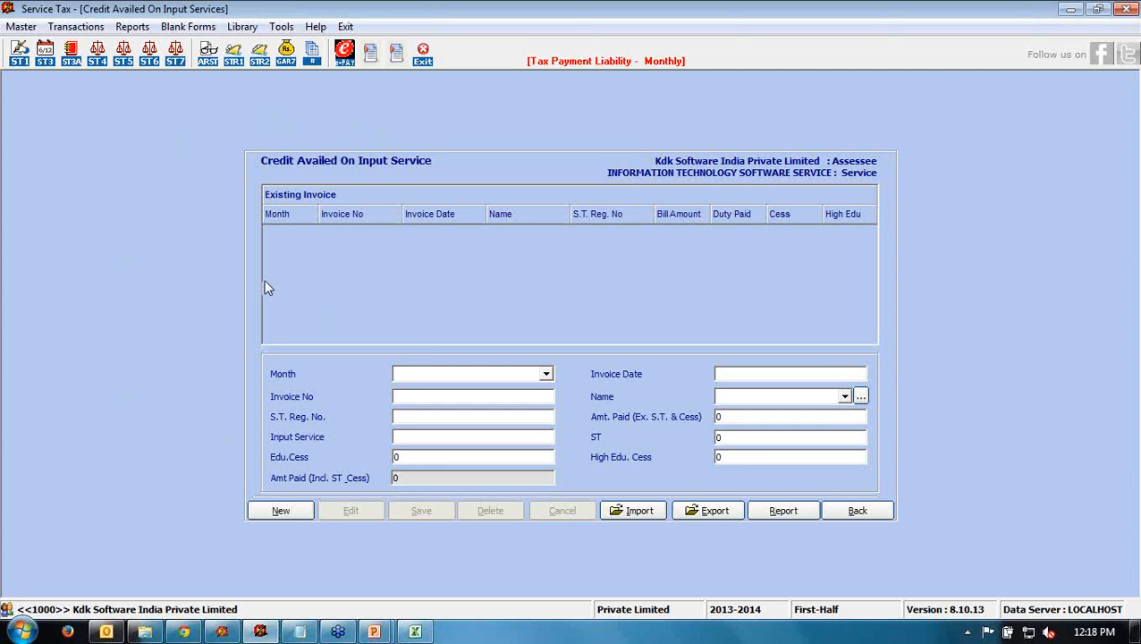
- Start a new April input-service invoice dated 29/04/2013
{"action": "left_click", "coordinate": [277, 510]}
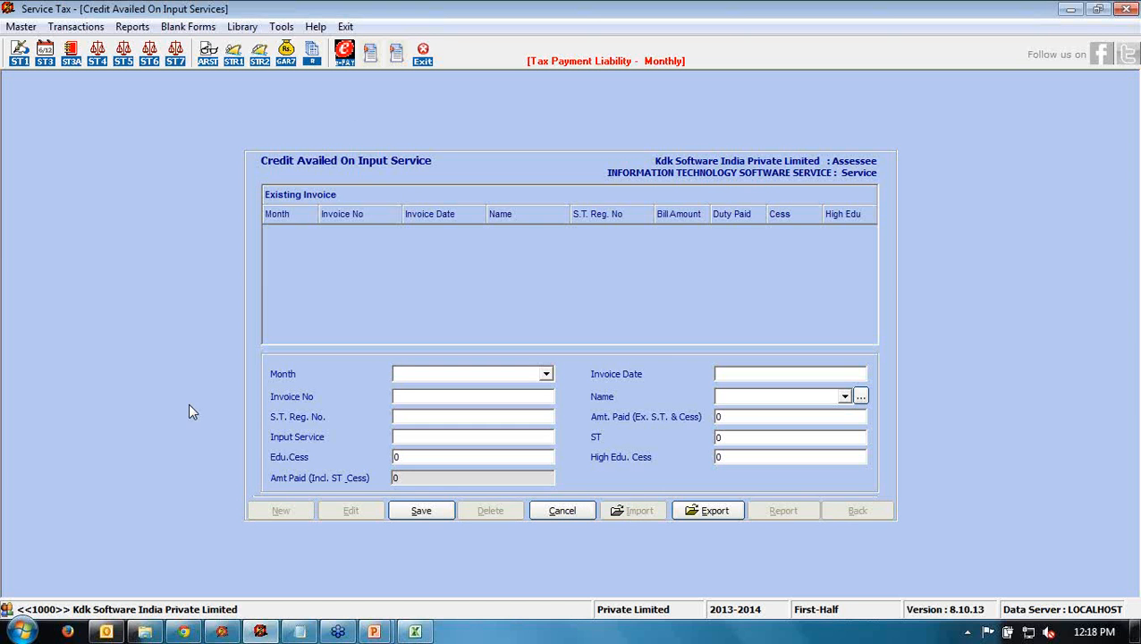
{"action": "left_click", "coordinate": [546, 374]}
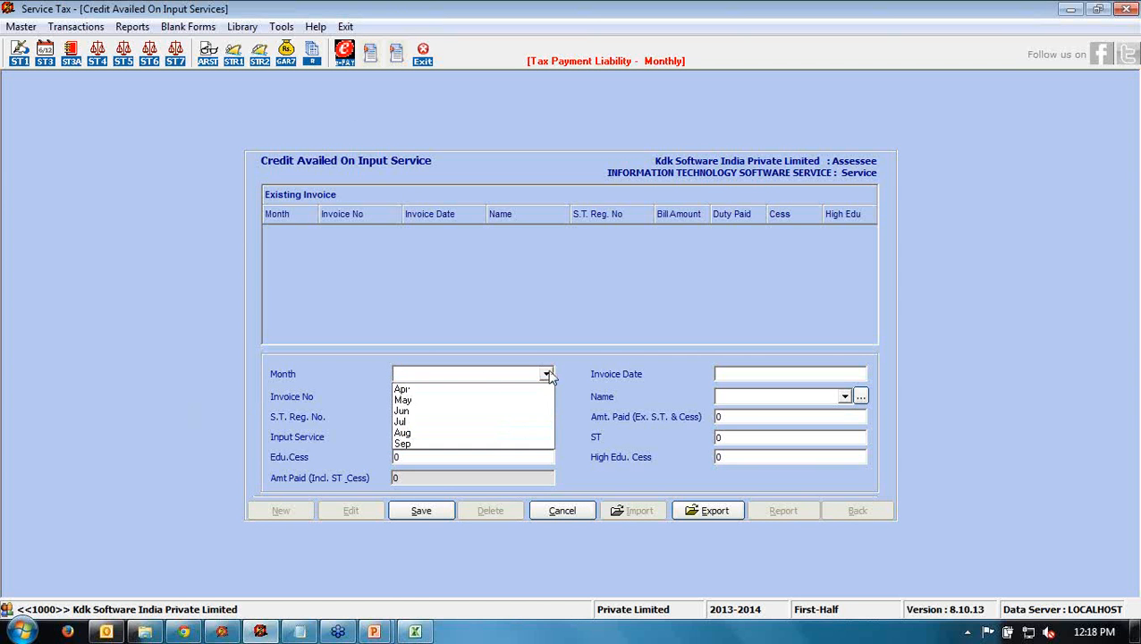
{"action": "left_click", "coordinate": [427, 390]}
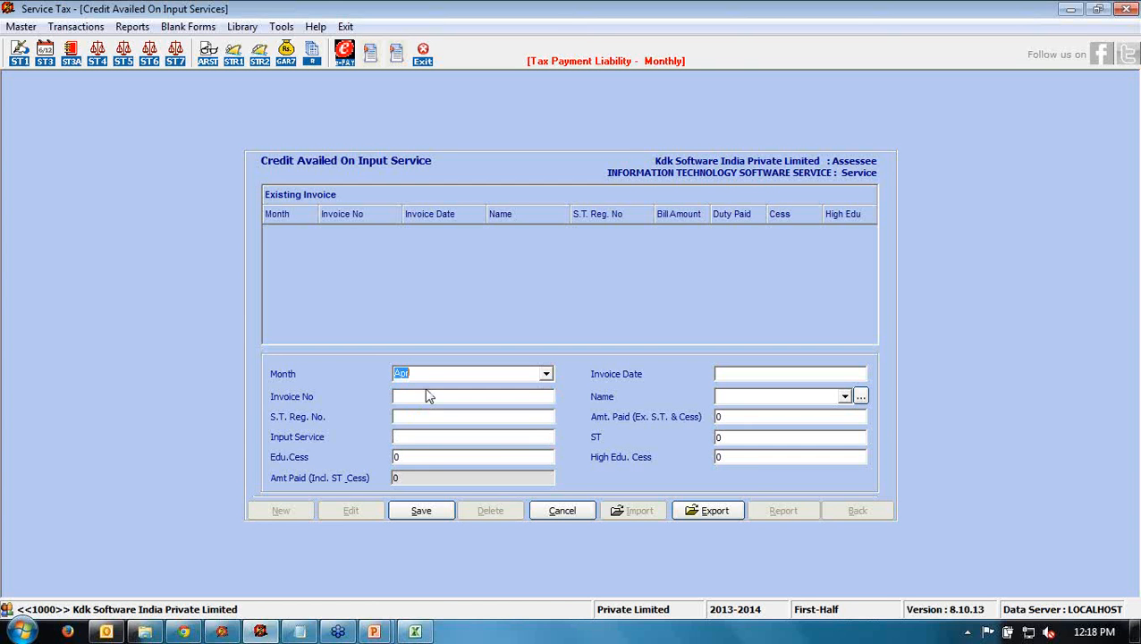
{"action": "left_click", "coordinate": [735, 373]}
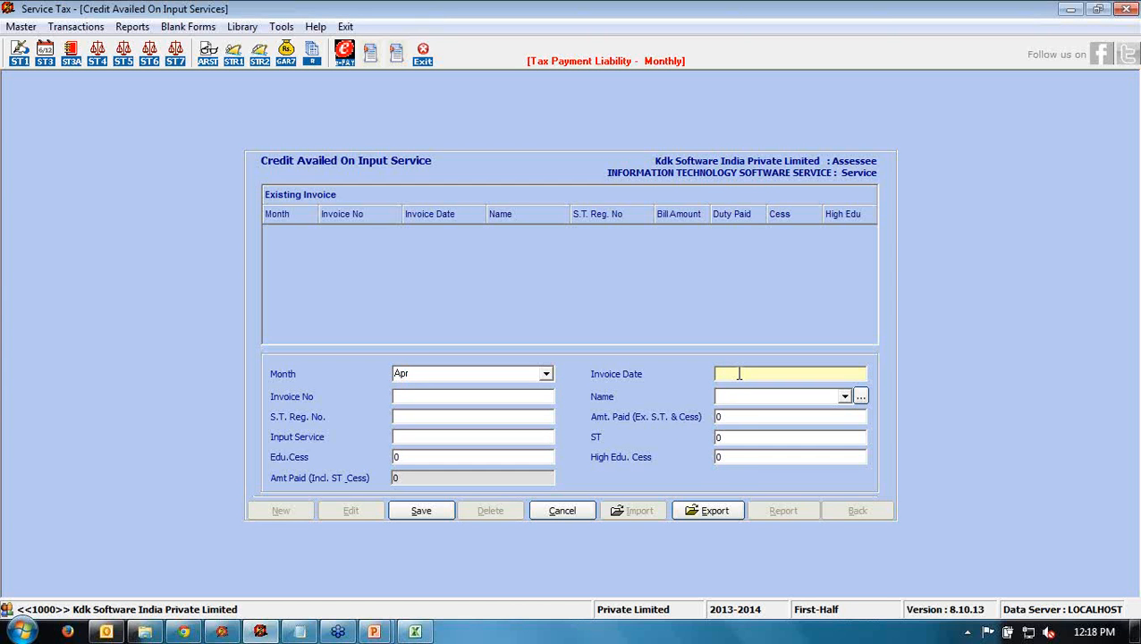
{"action": "type", "text": "12/"}
{"action": "key", "text": "BackSpace"}
{"action": "key", "text": "BackSpace"}
{"action": "key", "text": "BackSpace"}
{"action": "type", "text": "29/4/13"}
{"action": "key", "text": "Tab"}
- Fill in invoice 11 from MTS with its S.T. registration number, 50000 paid, TELEPHONE service
{"action": "type", "text": "11"}
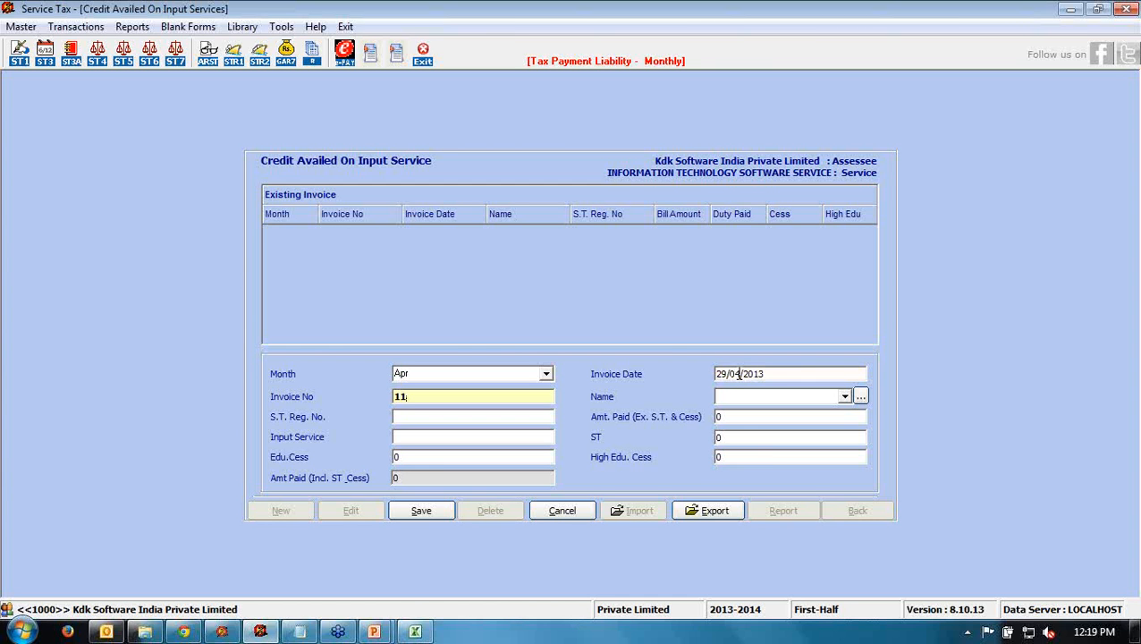
{"action": "key", "text": "Tab"}
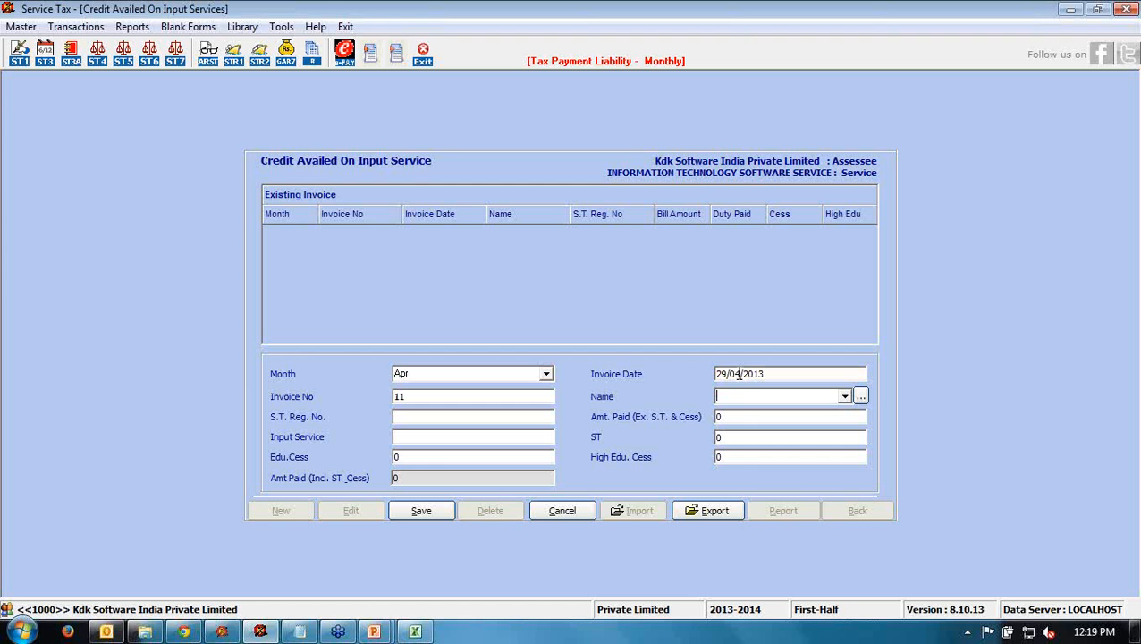
{"action": "type", "text": "MTS"}
{"action": "key", "text": "Tab"}
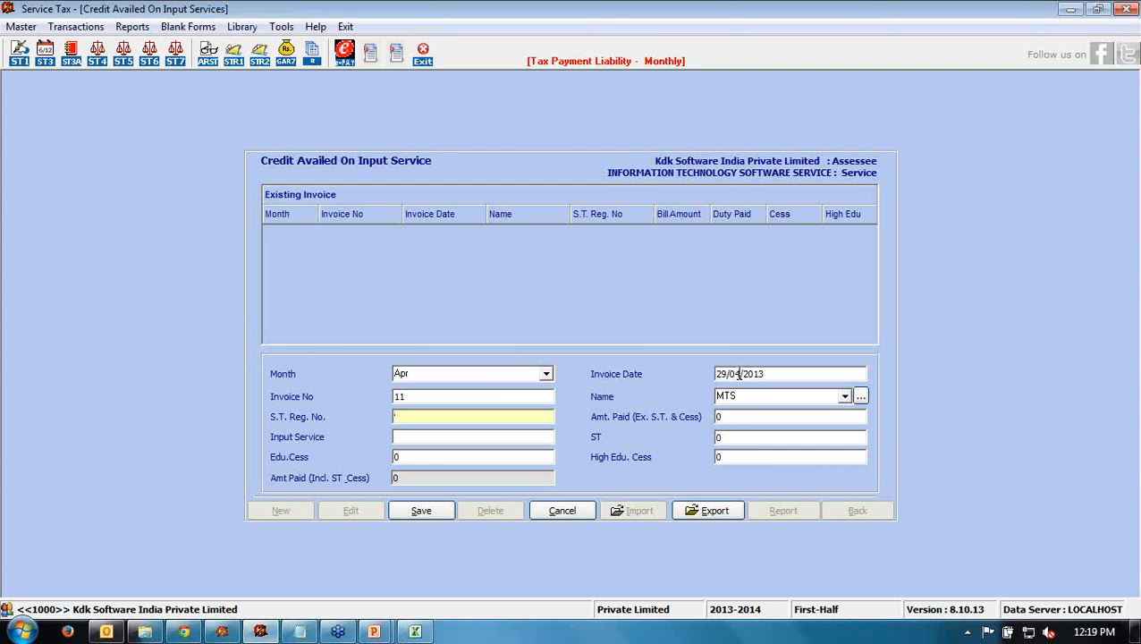
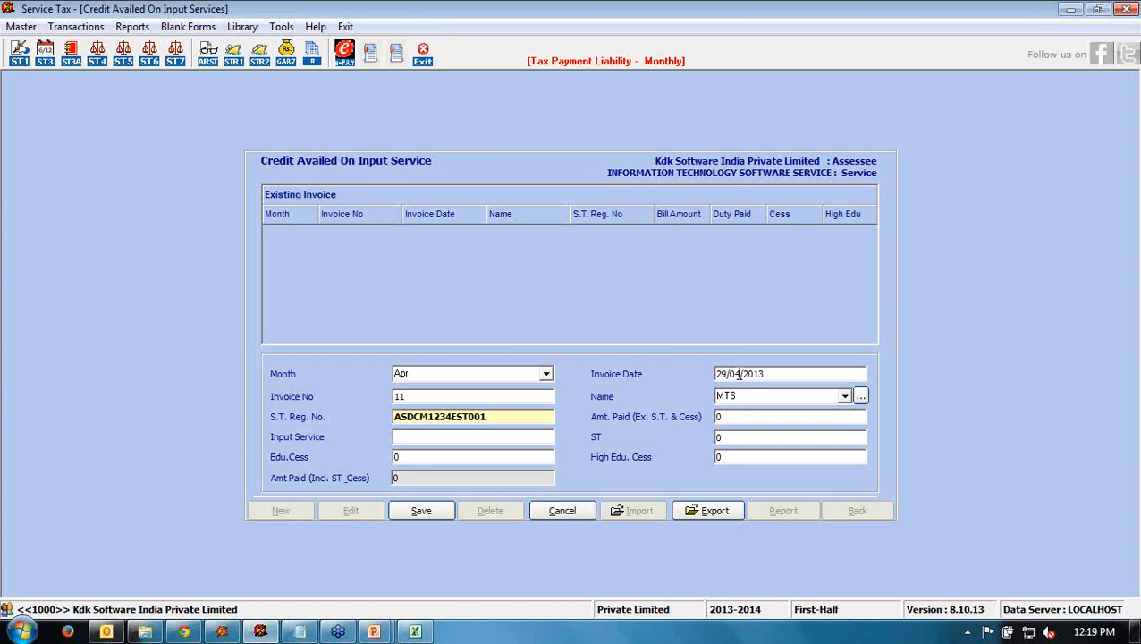
{"action": "key", "text": "Tab"}
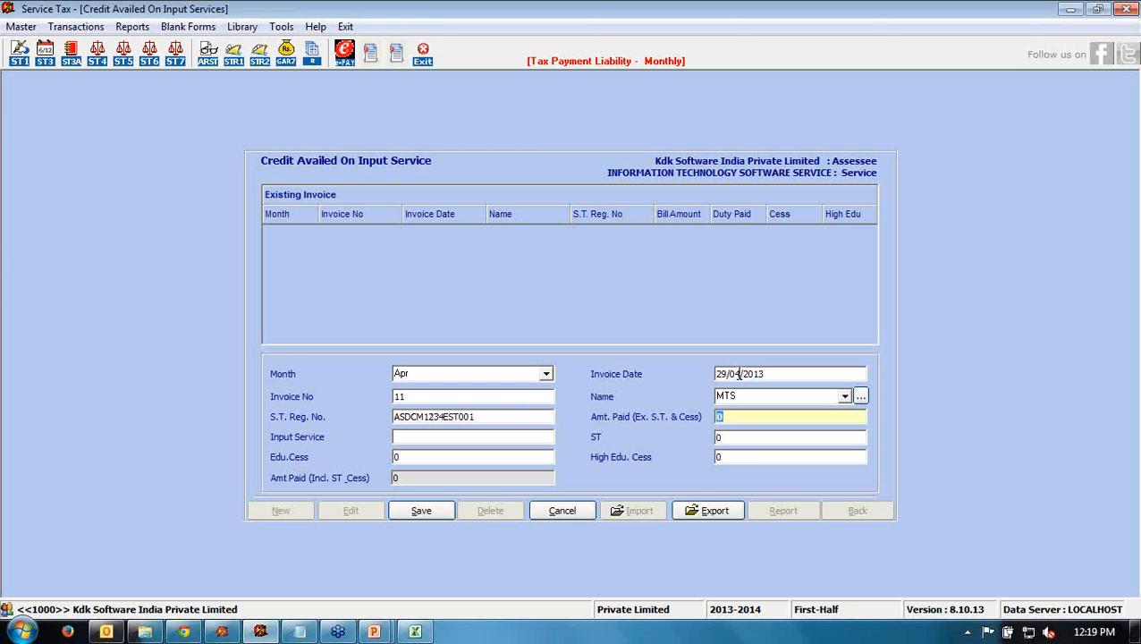
{"action": "type", "text": "50000"}
{"action": "key", "text": "Tab"}
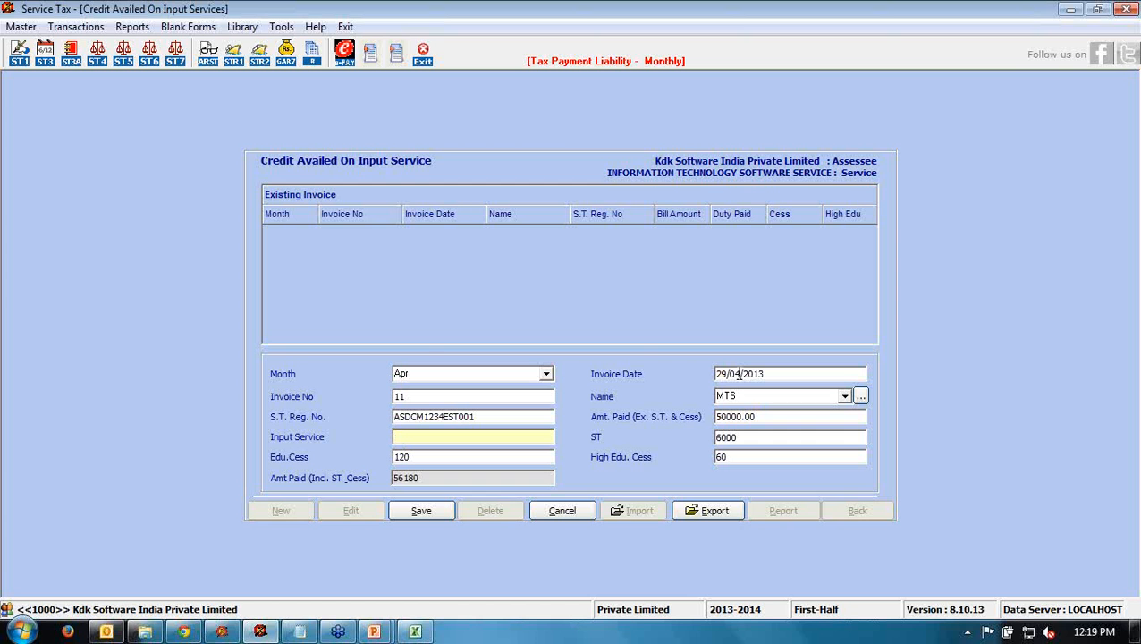
{"action": "type", "text": "TELEPHONE"}
{"action": "key", "text": "Tab"}
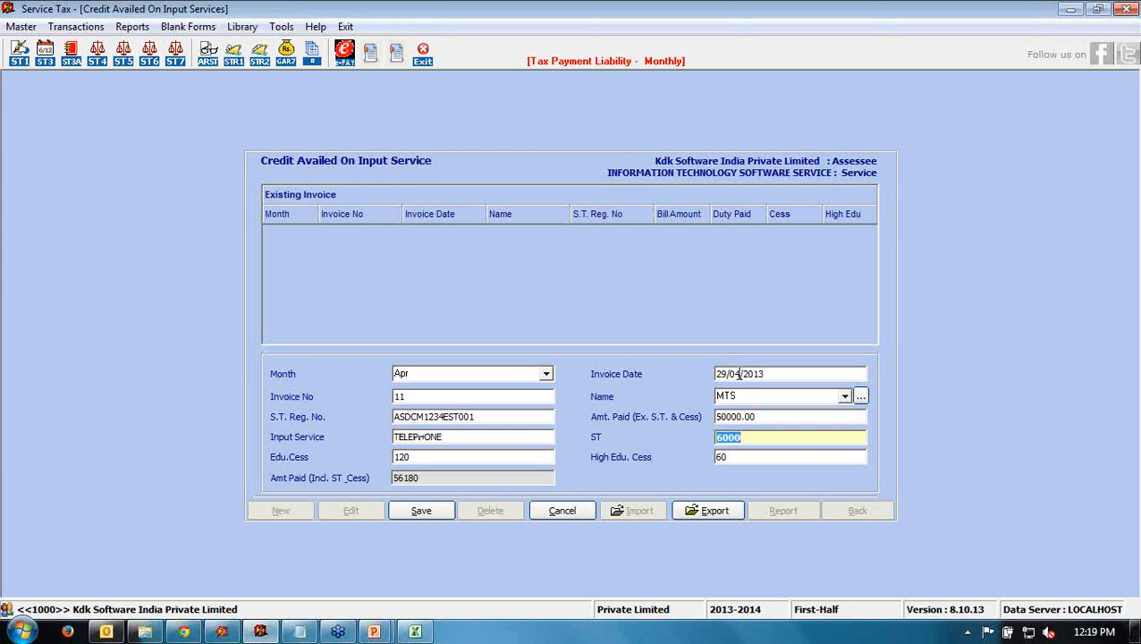
- Verify 50000 paid, 6000 service tax, 120 and 60 cesses, and save the invoice
{"action": "left_click", "coordinate": [762, 416]}
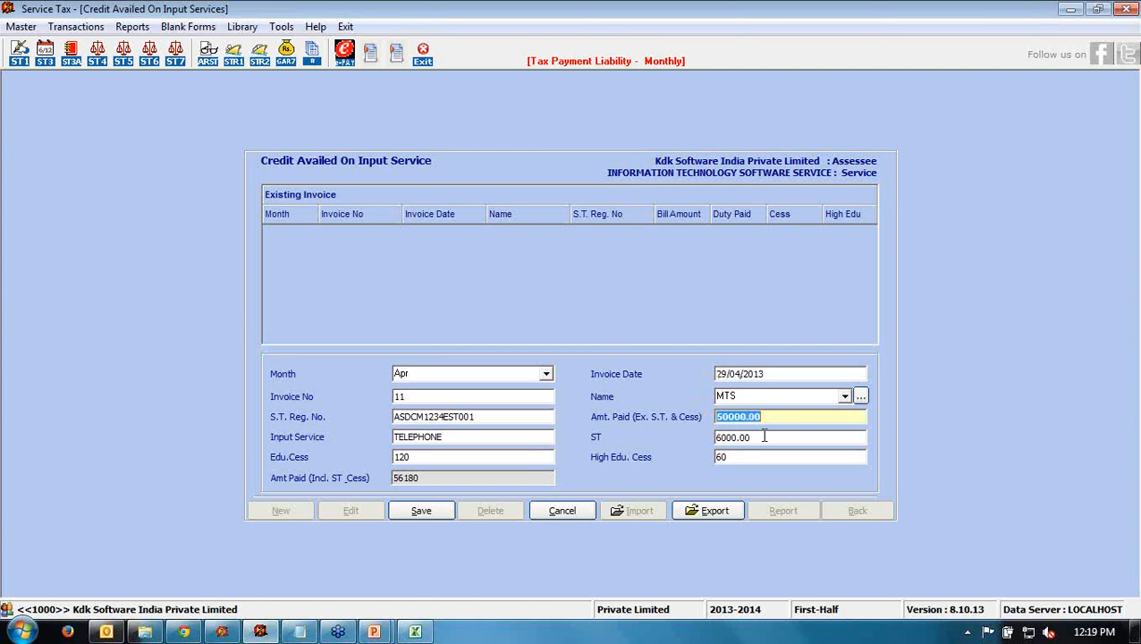
{"action": "left_click", "coordinate": [764, 437]}
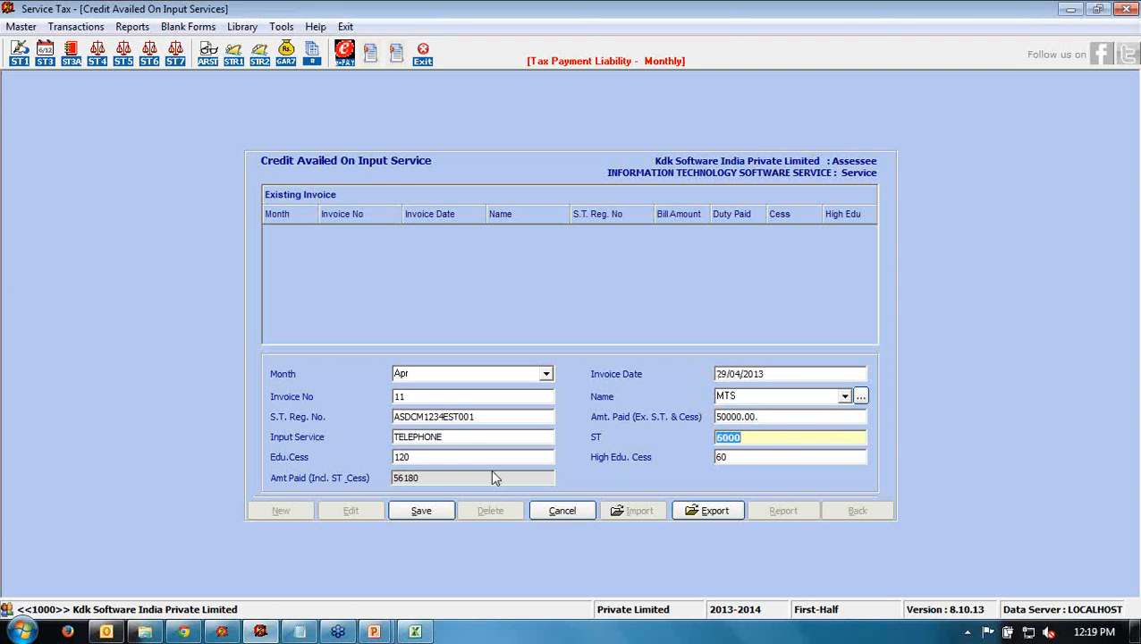
{"action": "left_click", "coordinate": [439, 457]}
{"action": "left_click", "coordinate": [754, 457]}
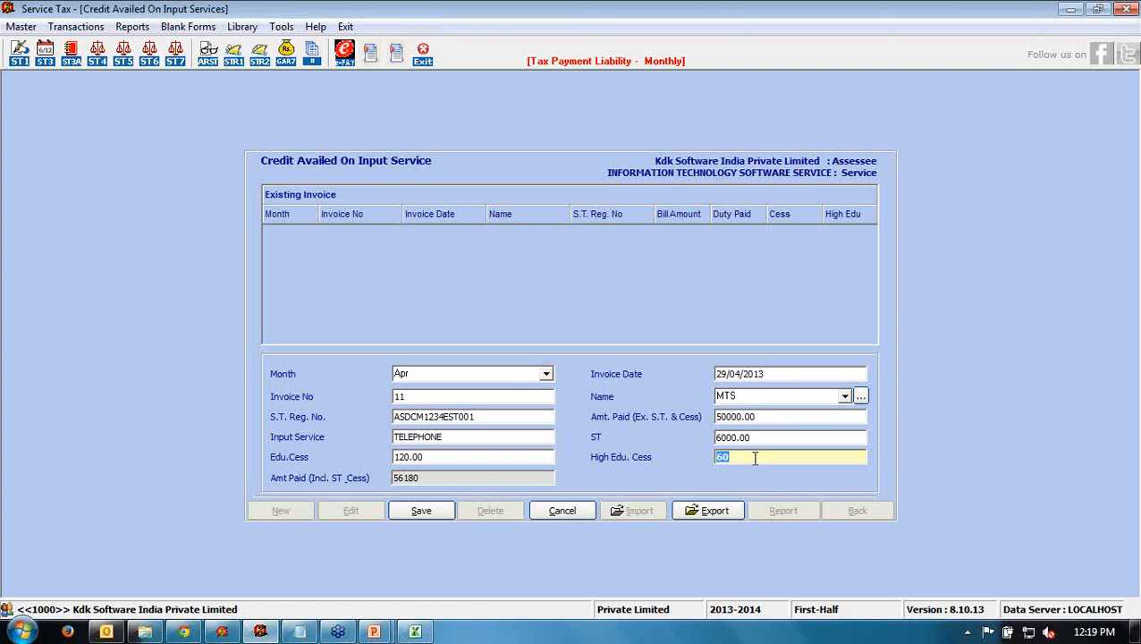
{"action": "left_click", "coordinate": [421, 510]}
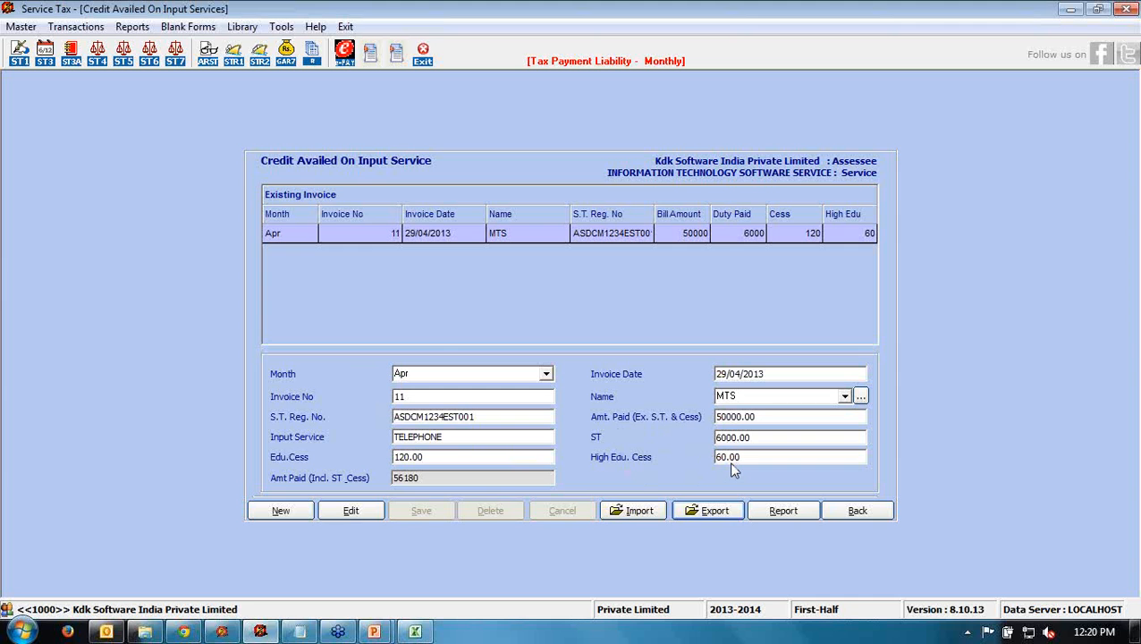
- Go back to the CENVAT credit summary and review the service tax and education cess credit totals
{"action": "left_click", "coordinate": [857, 512]}
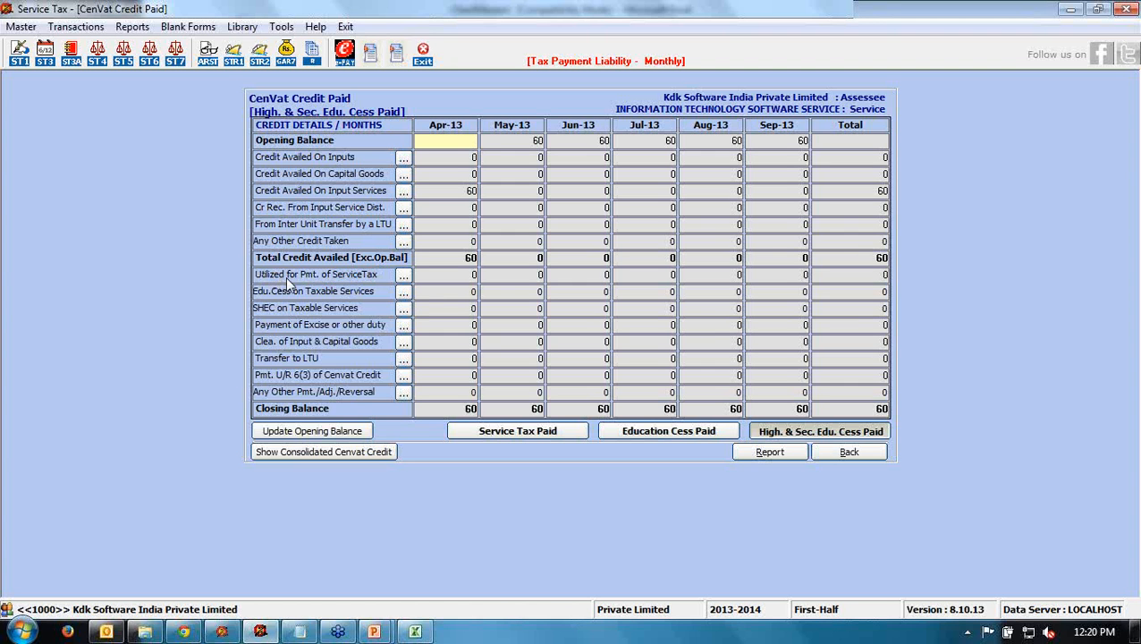
{"action": "left_click", "coordinate": [403, 279]}
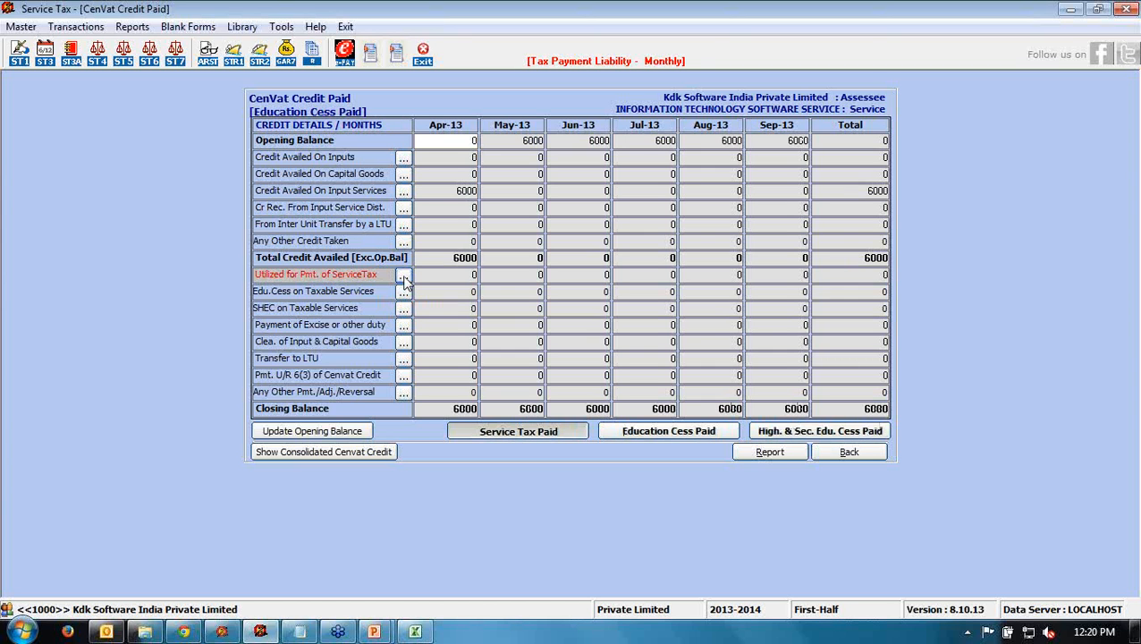
{"action": "left_click", "coordinate": [403, 277]}
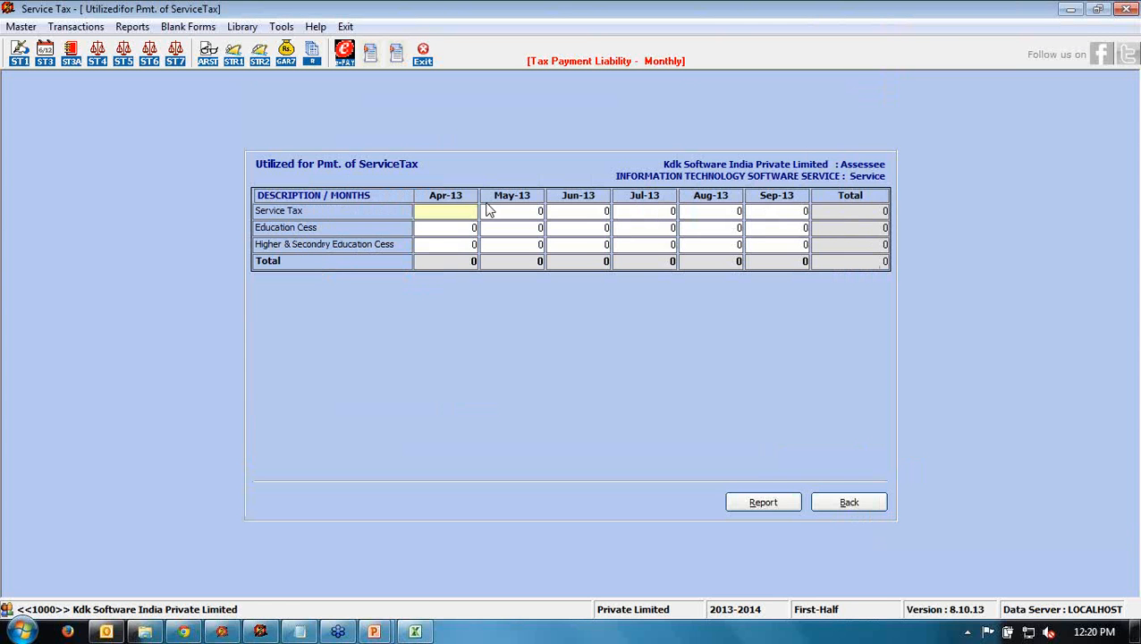
- In the Apr-13 utilisation cells, enter 60000 service tax, 120 education cess and 60 higher cess
{"action": "type", "text": "60000"}
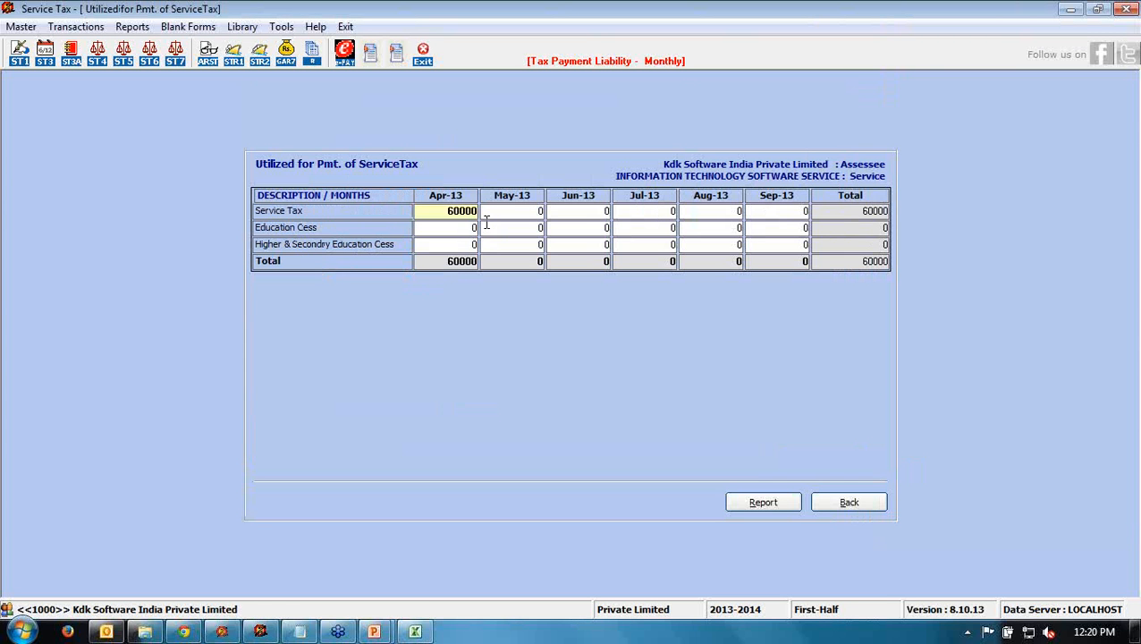
{"action": "key", "text": "Return"}
{"action": "type", "text": "120"}
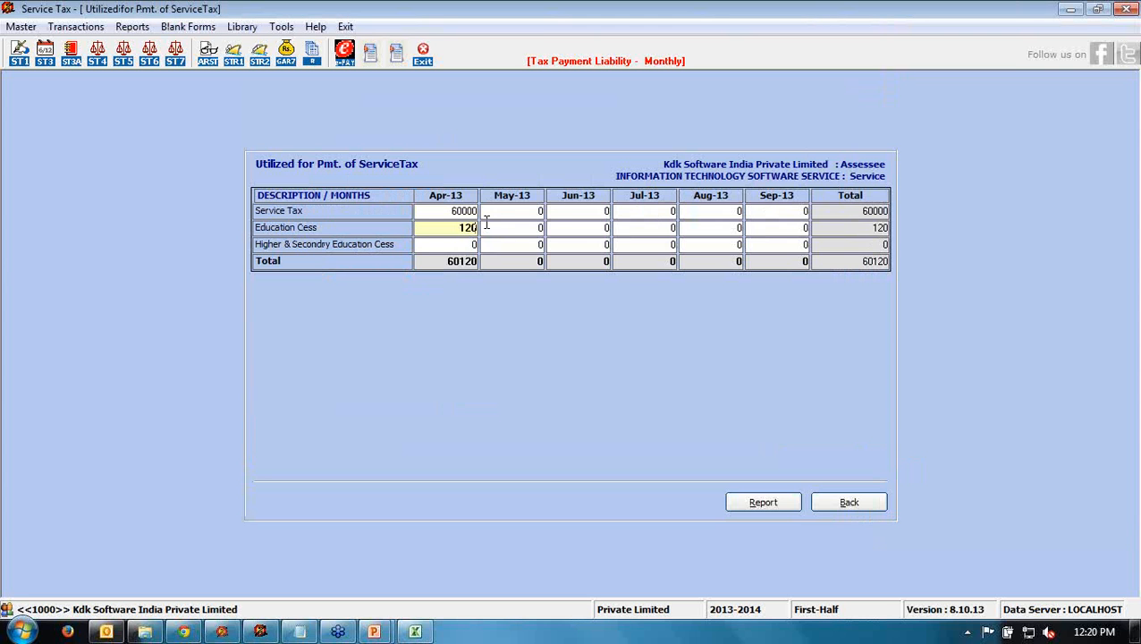
{"action": "key", "text": "Return"}
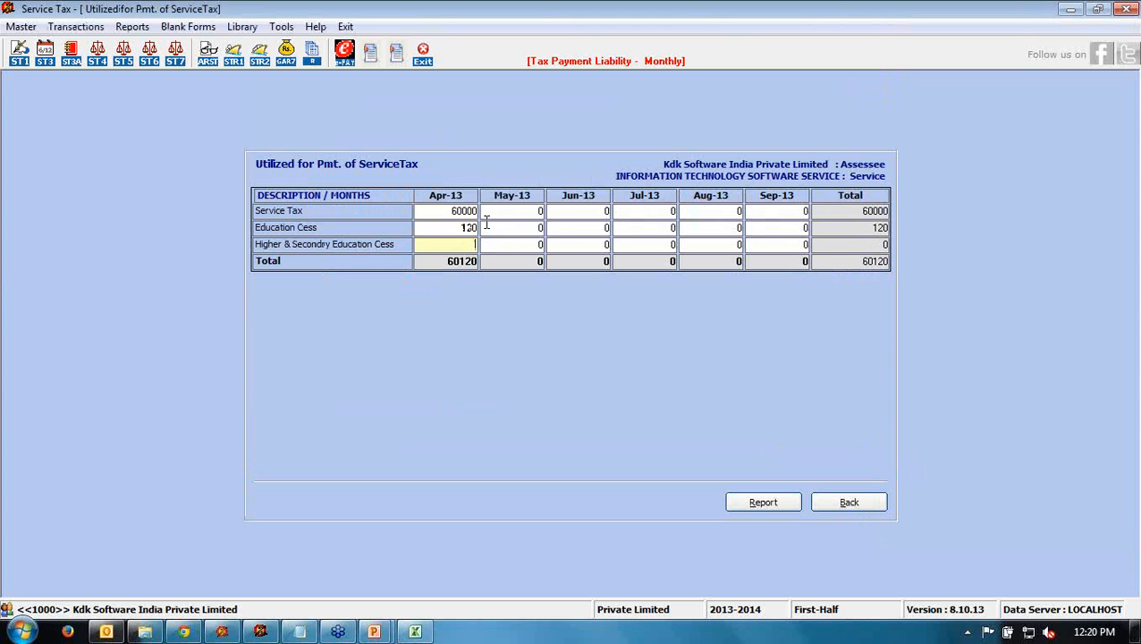
{"action": "type", "text": "60"}
- Show the service-tax CENVAT credit, acknowledge the Invalid Utilize Amount warning, and open its utilisation breakdown
{"action": "left_click", "coordinate": [855, 502]}
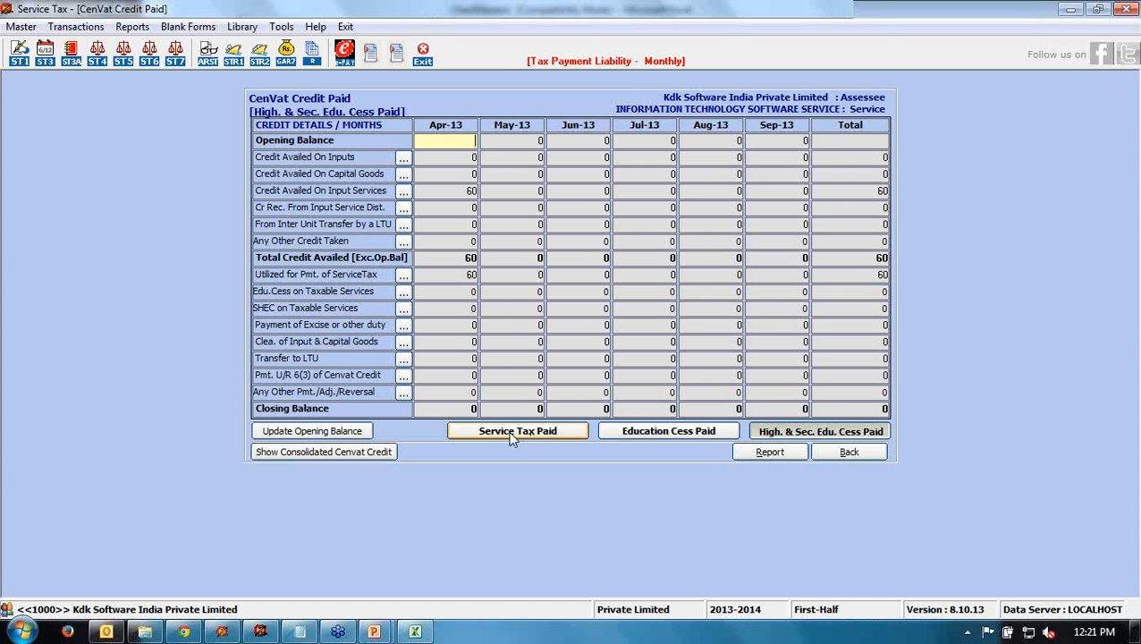
{"action": "left_click", "coordinate": [513, 434]}
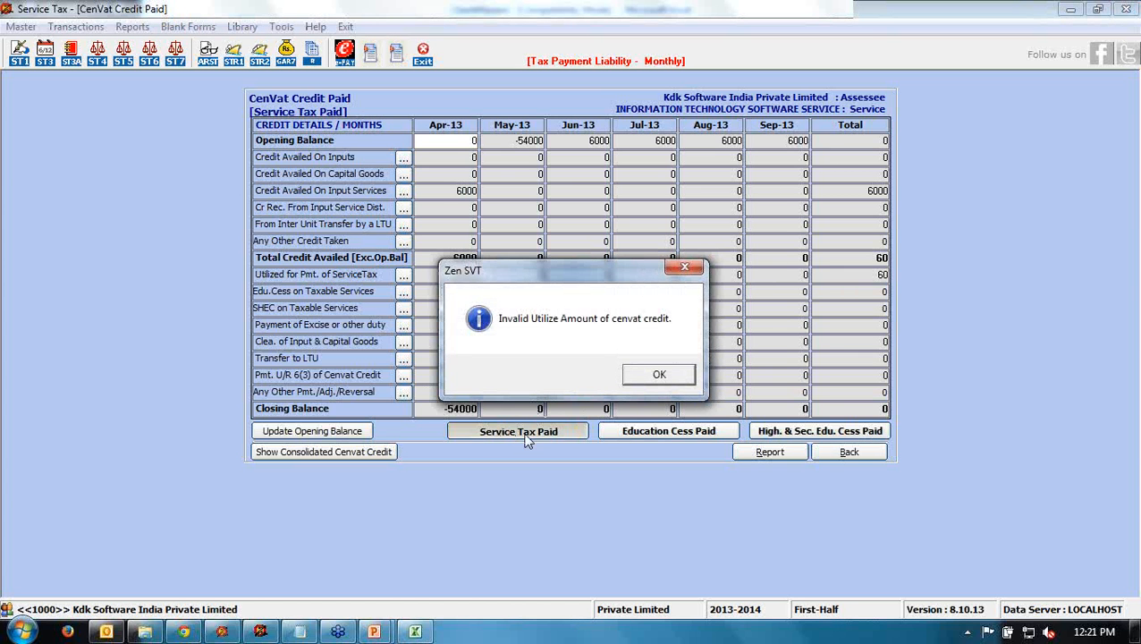
{"action": "left_click_drag", "start_coordinate": [550, 268], "coordinate": [610, 156]}
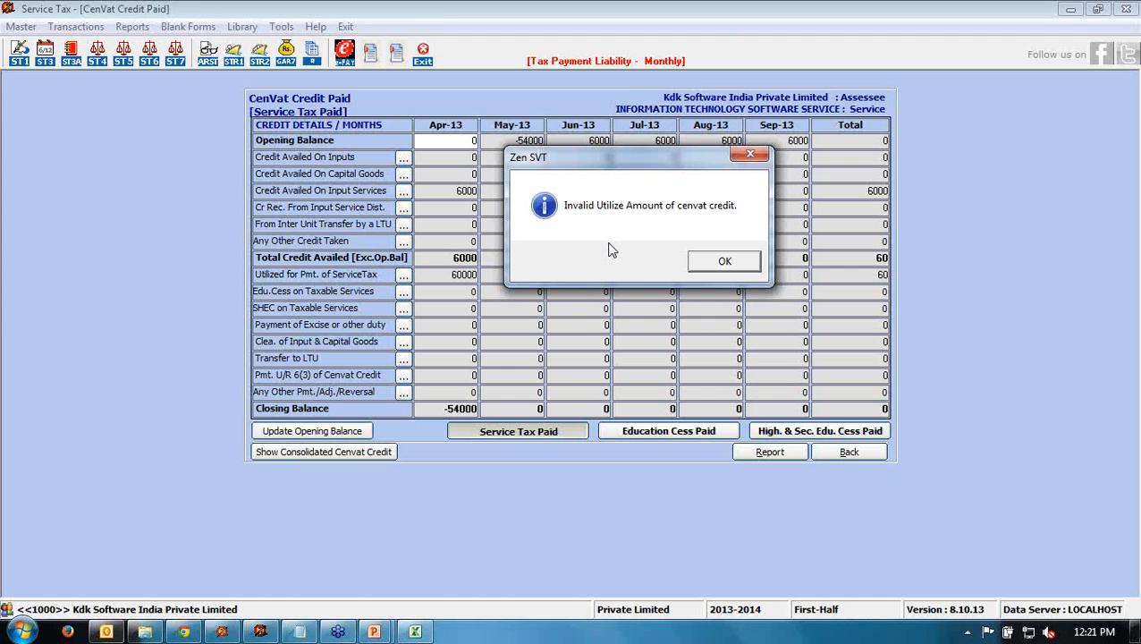
{"action": "left_click", "coordinate": [725, 261]}
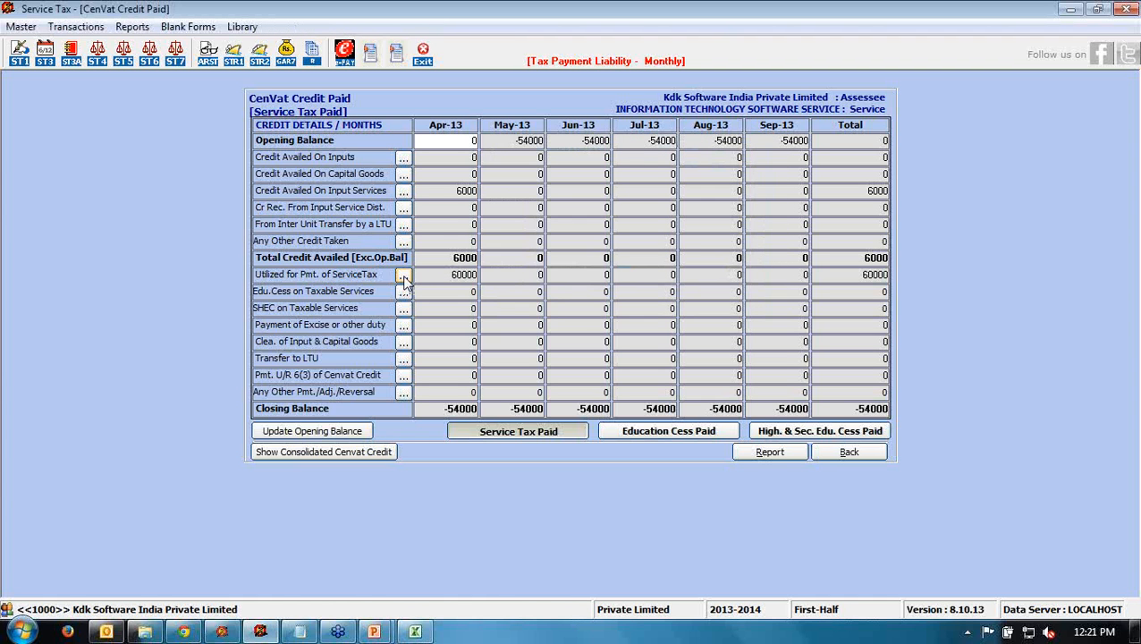
{"action": "left_click", "coordinate": [404, 280]}
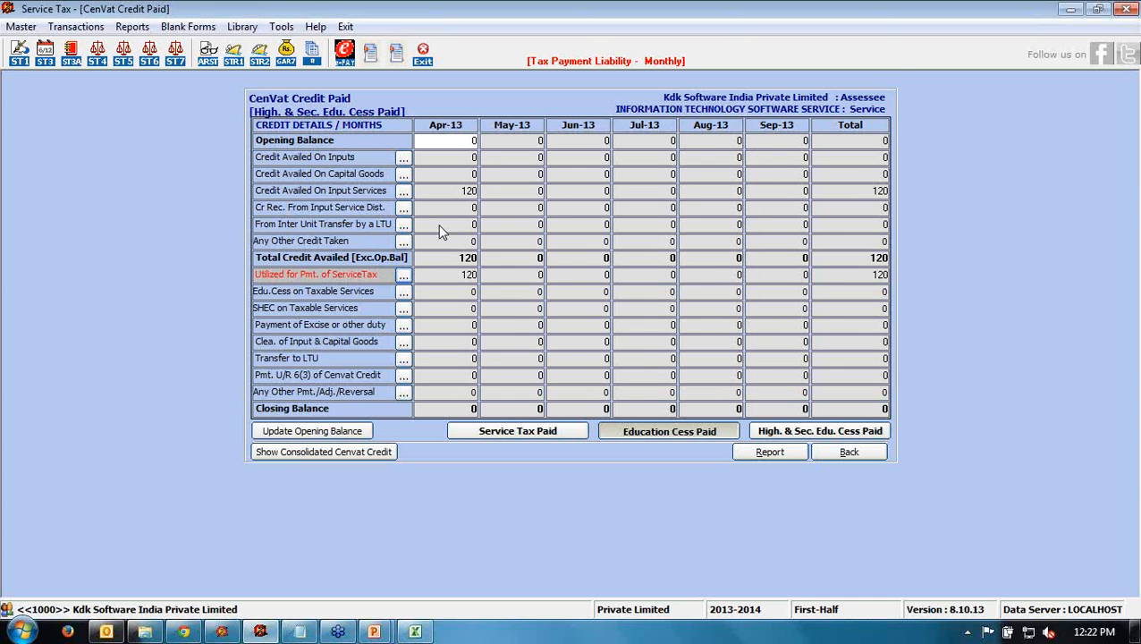
- Overwrite April's utilised service tax with 6000, making the total 6180, and go back to the credit sheet
{"action": "type", "text": "6000"}
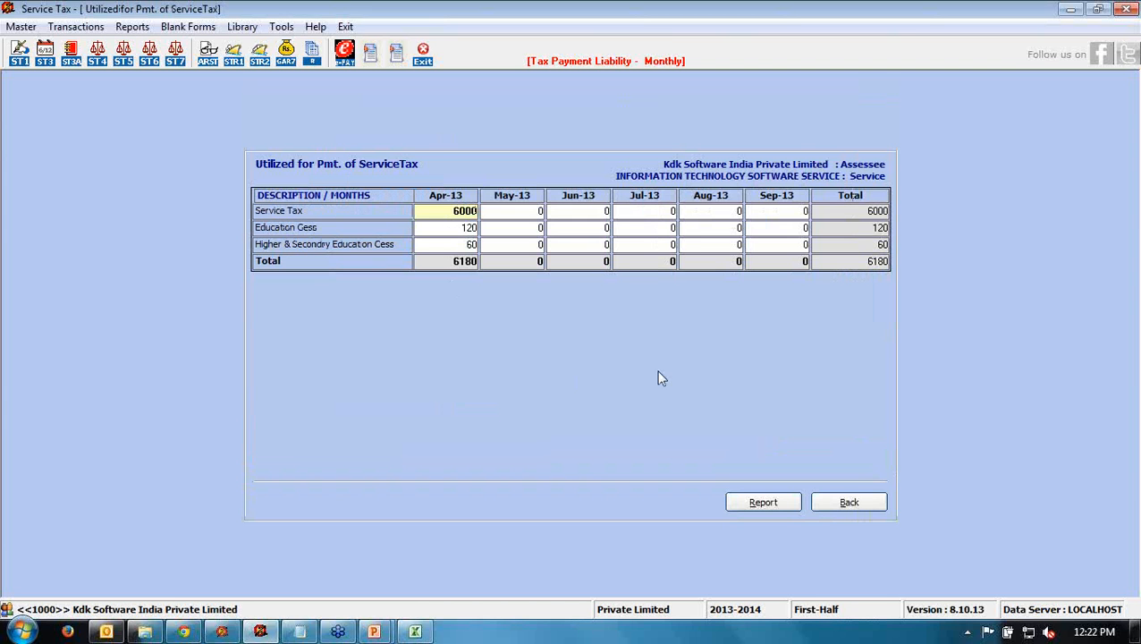
{"action": "left_click", "coordinate": [872, 500]}
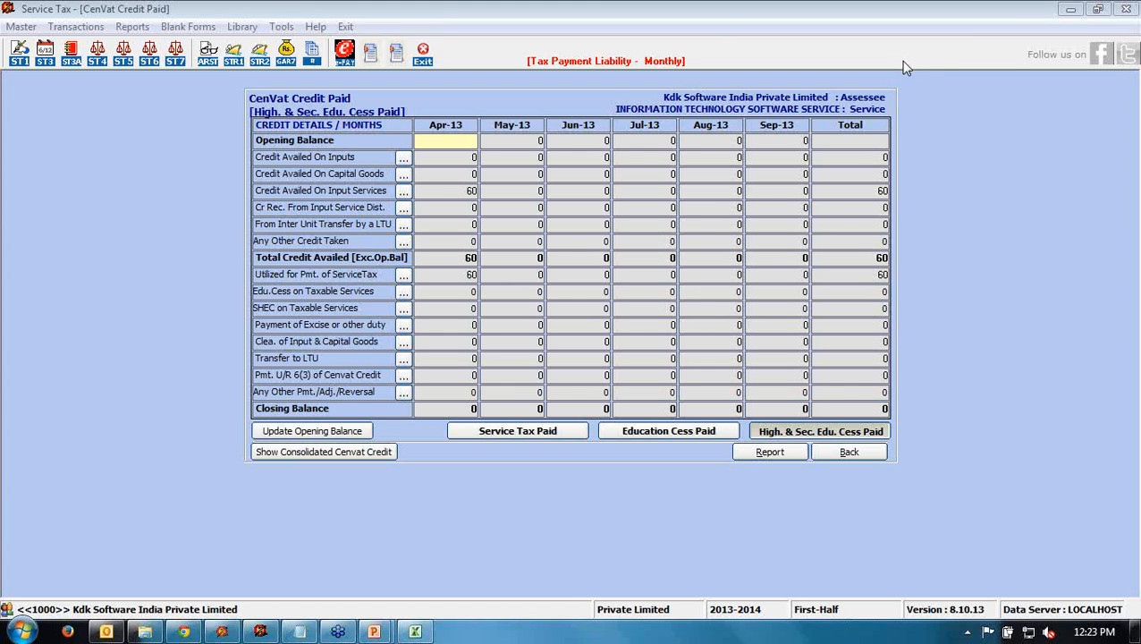
- Review the Service Tax Paid and Education Cess Paid CENVAT sheets, then return to ST 3 Payment Details
{"action": "left_click", "coordinate": [505, 434]}
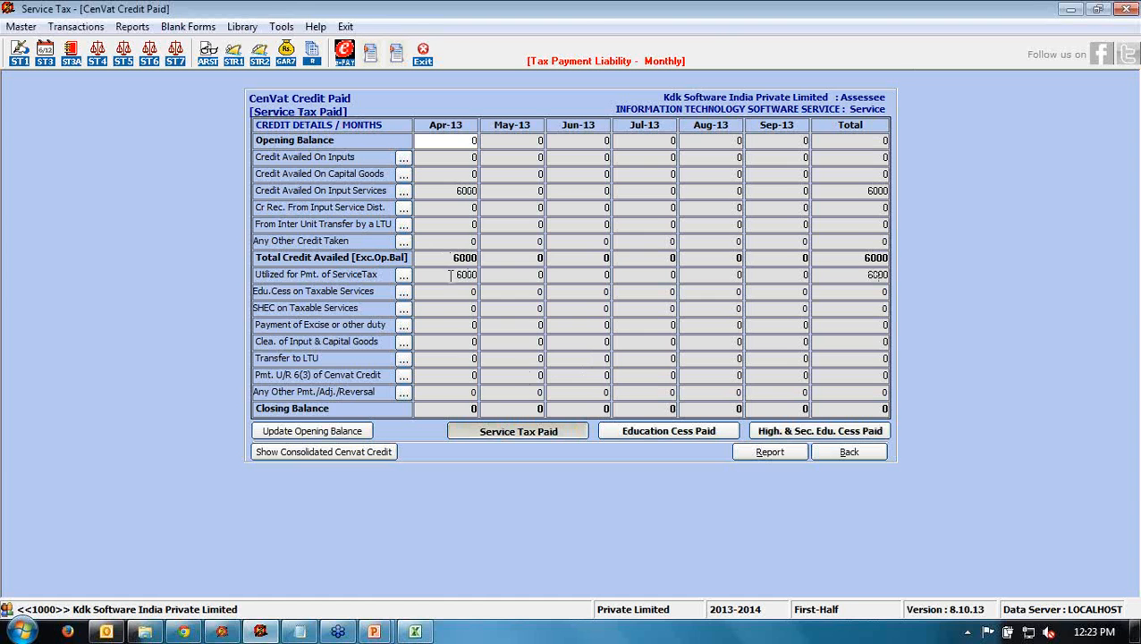
{"action": "left_click", "coordinate": [683, 433]}
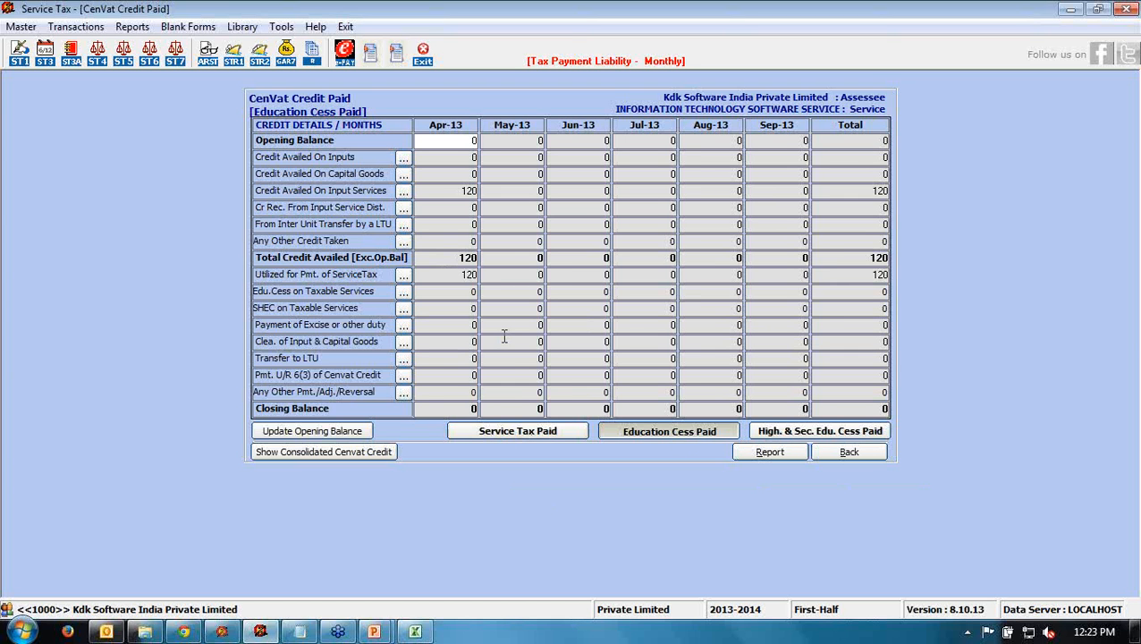
{"action": "left_click", "coordinate": [853, 434]}
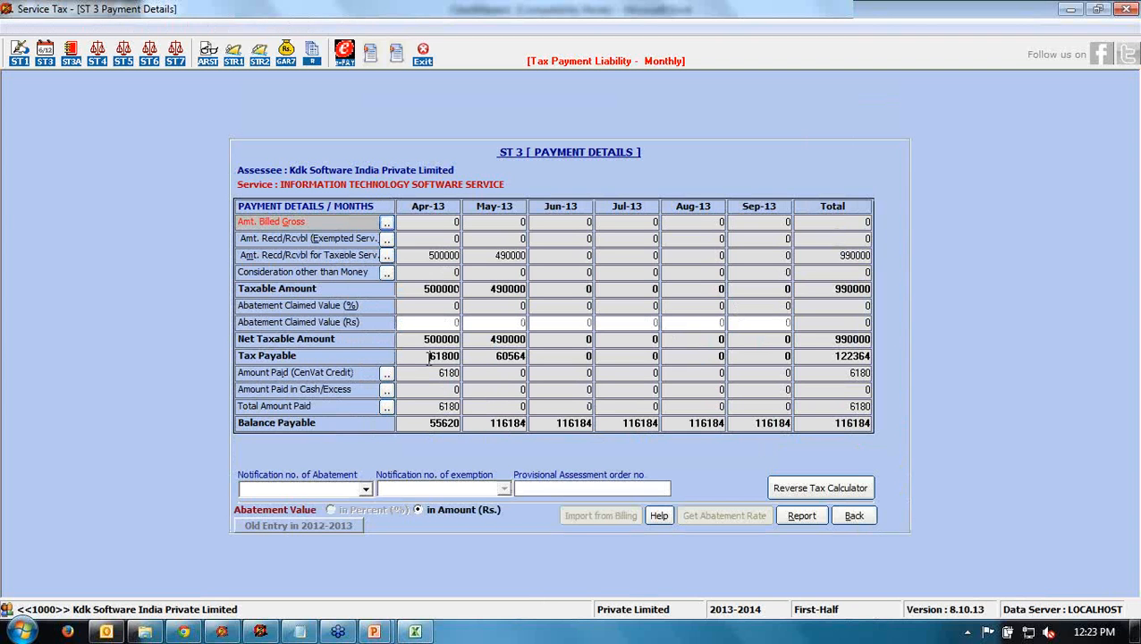
{"action": "left_click_drag", "start_coordinate": [430, 356], "coordinate": [463, 355]}
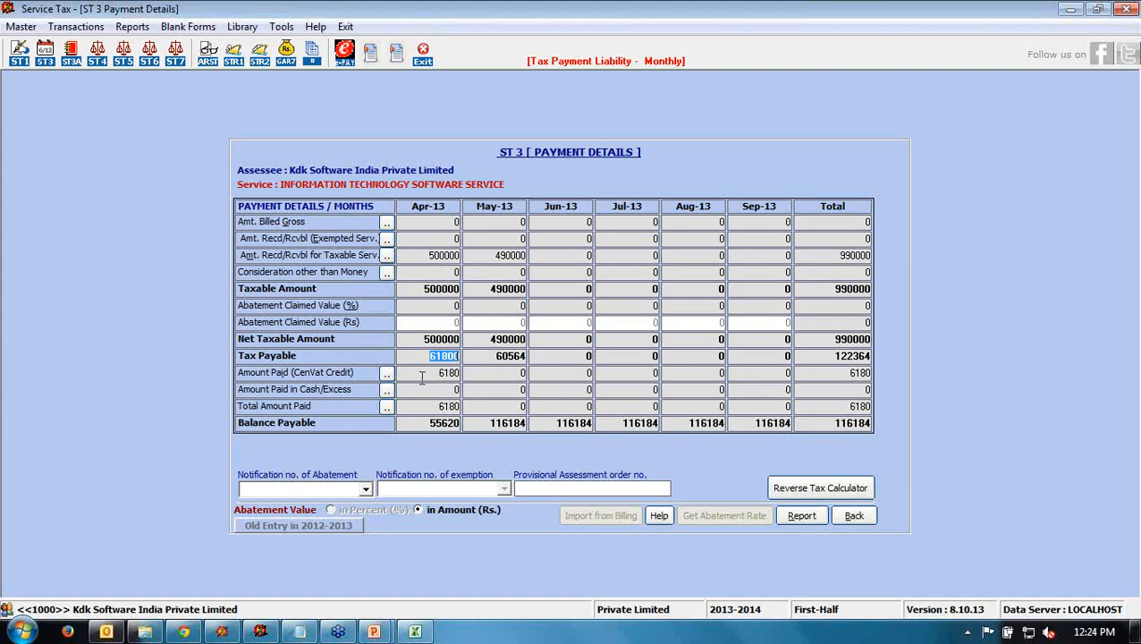
{"action": "left_click_drag", "start_coordinate": [424, 372], "coordinate": [463, 377]}
{"action": "left_click_drag", "start_coordinate": [420, 423], "coordinate": [465, 424]}
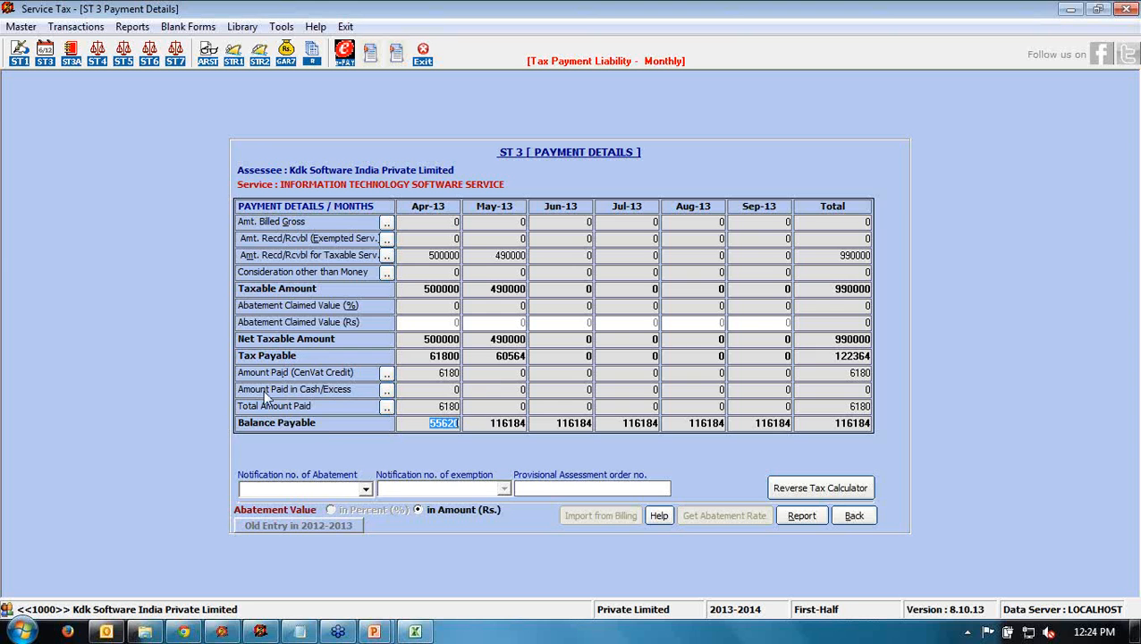
- Start a new Against Dues challan for the month of April in Challan Entry
{"action": "left_click", "coordinate": [387, 392]}
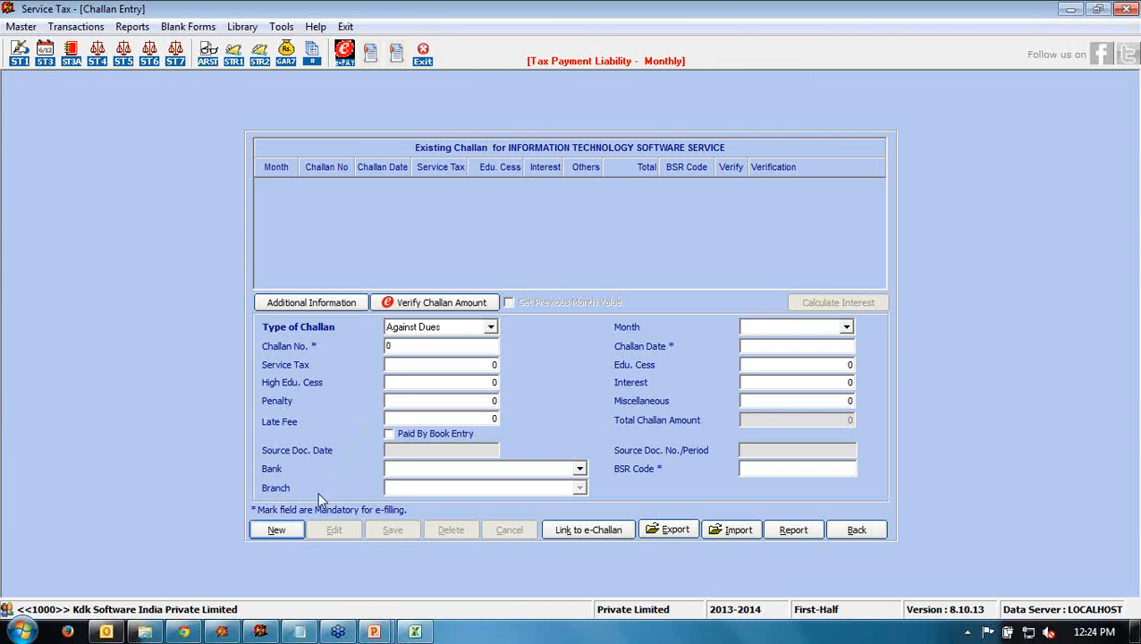
{"action": "left_click", "coordinate": [284, 532]}
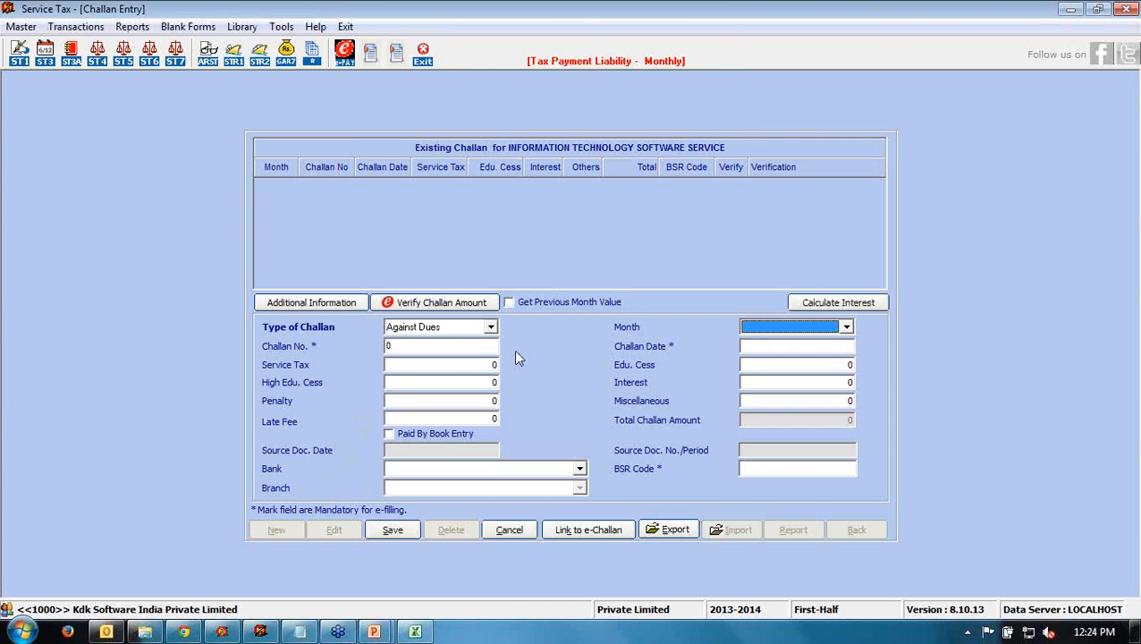
{"action": "left_click", "coordinate": [492, 328]}
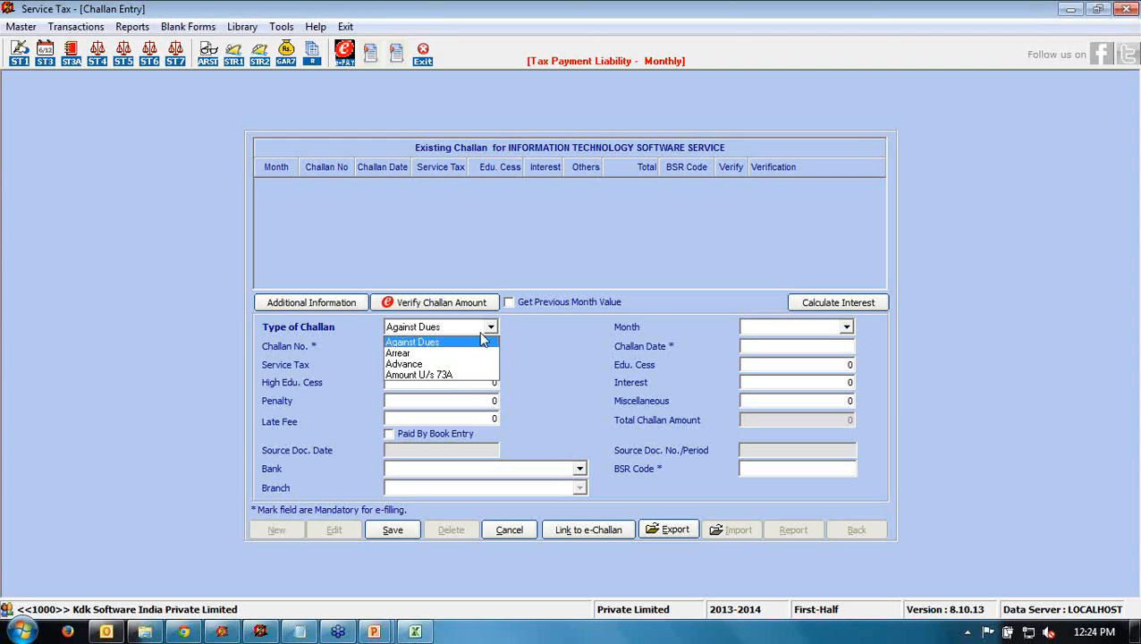
{"action": "left_click", "coordinate": [466, 339]}
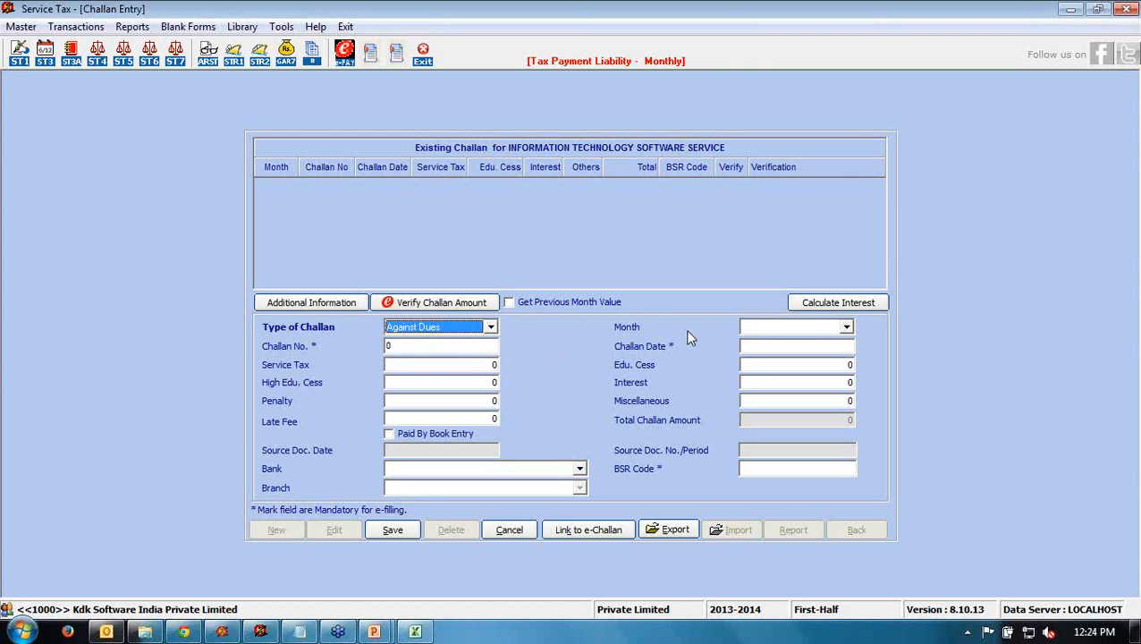
{"action": "left_click", "coordinate": [846, 327]}
{"action": "left_click", "coordinate": [776, 344]}
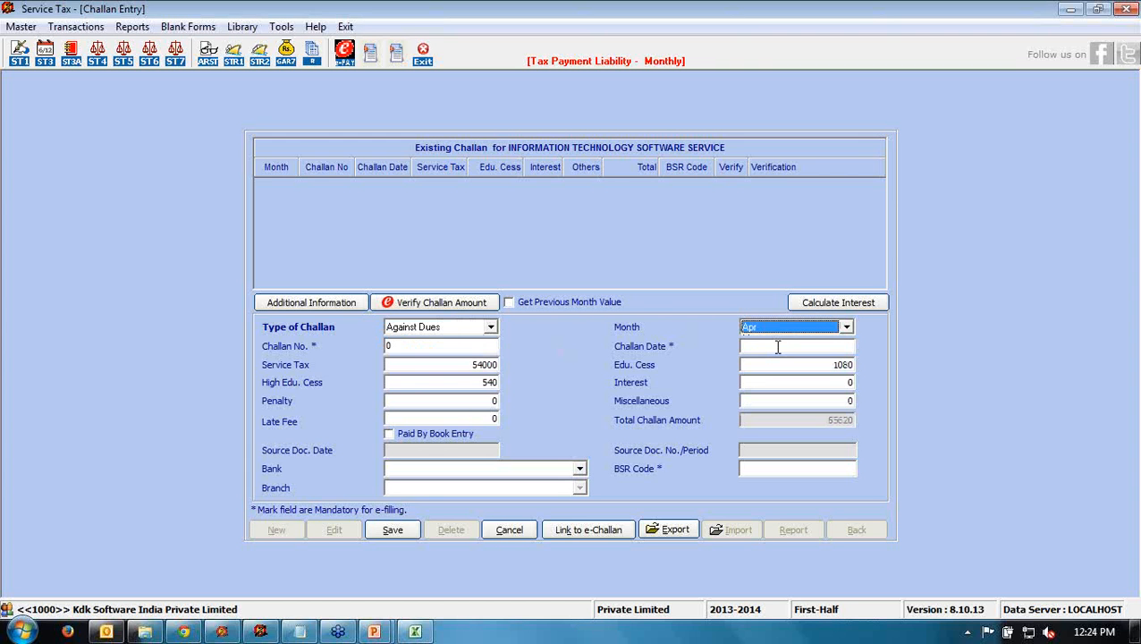
- Enter challan number 12345 with challan date 12/4/13
{"action": "left_click", "coordinate": [435, 346]}
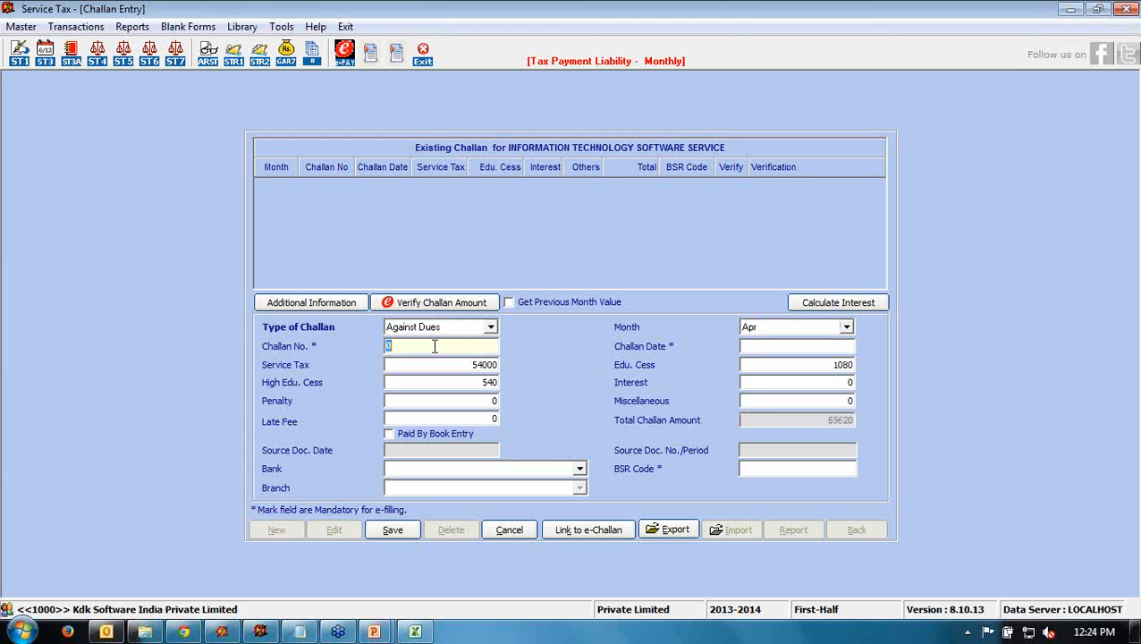
{"action": "type", "text": "12345"}
{"action": "key", "text": "Tab"}
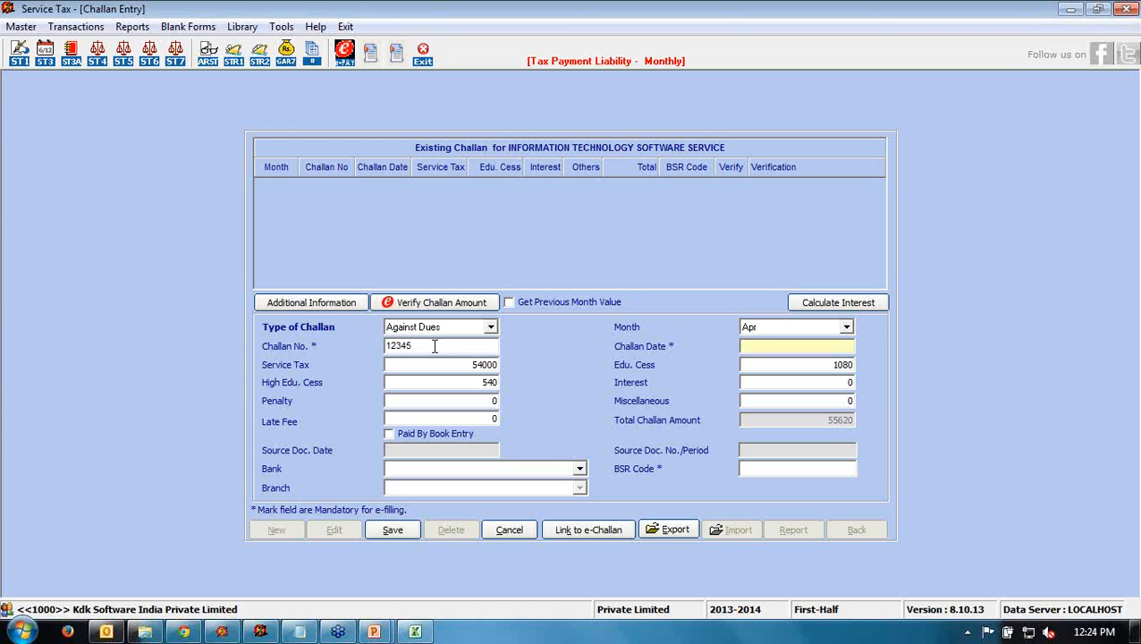
{"action": "type", "text": "12/4/13"}
{"action": "key", "text": "Tab"}
{"action": "key", "text": "Tab"}
{"action": "key", "text": "Tab"}
{"action": "key", "text": "Tab"}
{"action": "key", "text": "Tab"}
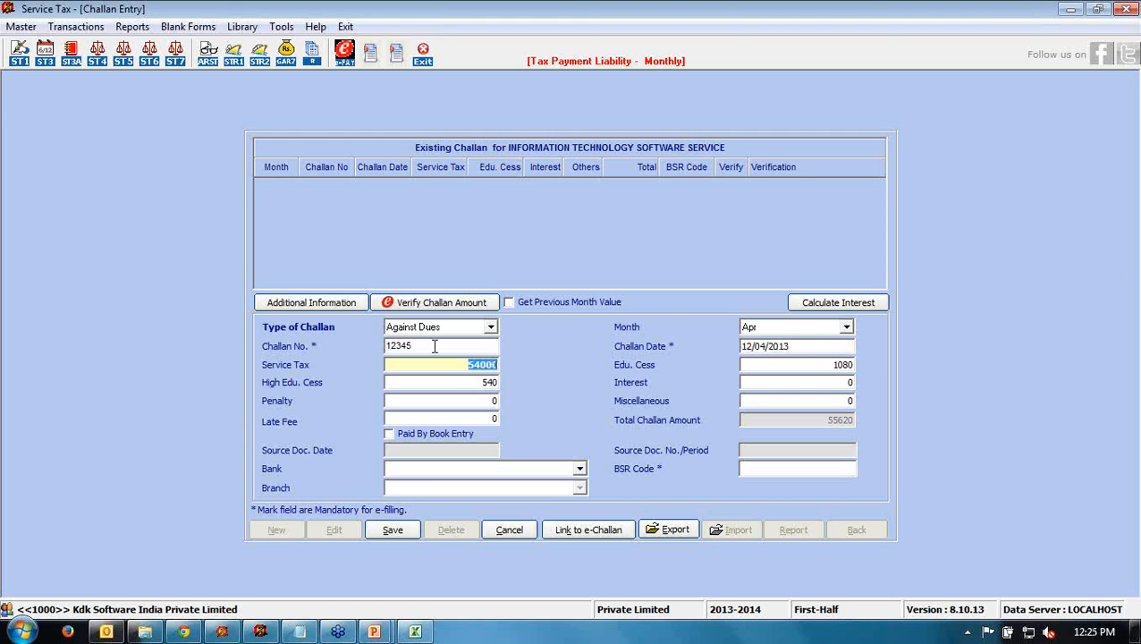
{"action": "key", "text": "Tab"}
{"action": "key", "text": "Tab"}
{"action": "key", "text": "Tab"}
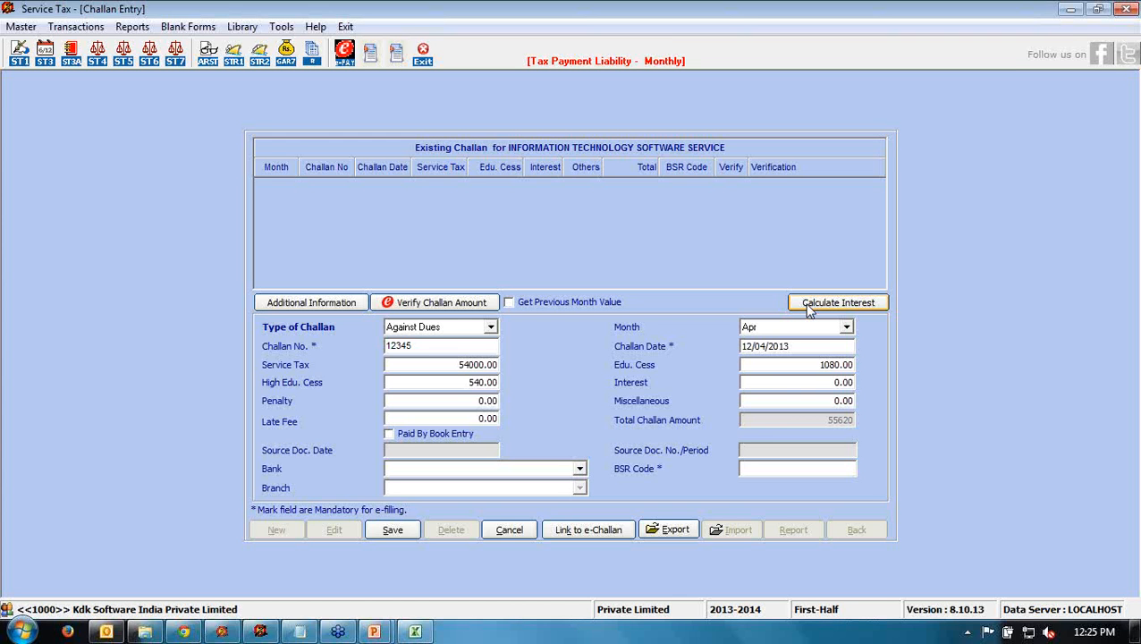
- Choose Bank of India, Johri Bazar, save the April challan, and close the cheque details
{"action": "left_click", "coordinate": [579, 468]}
{"action": "left_click_drag", "start_coordinate": [581, 508], "coordinate": [581, 533]}
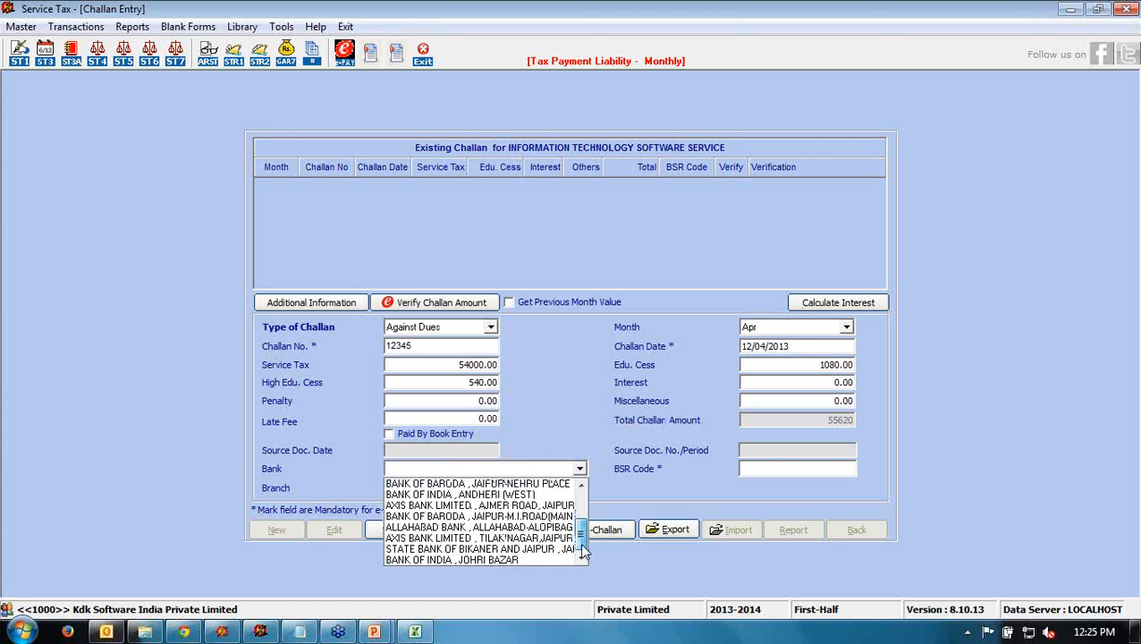
{"action": "left_click", "coordinate": [422, 558]}
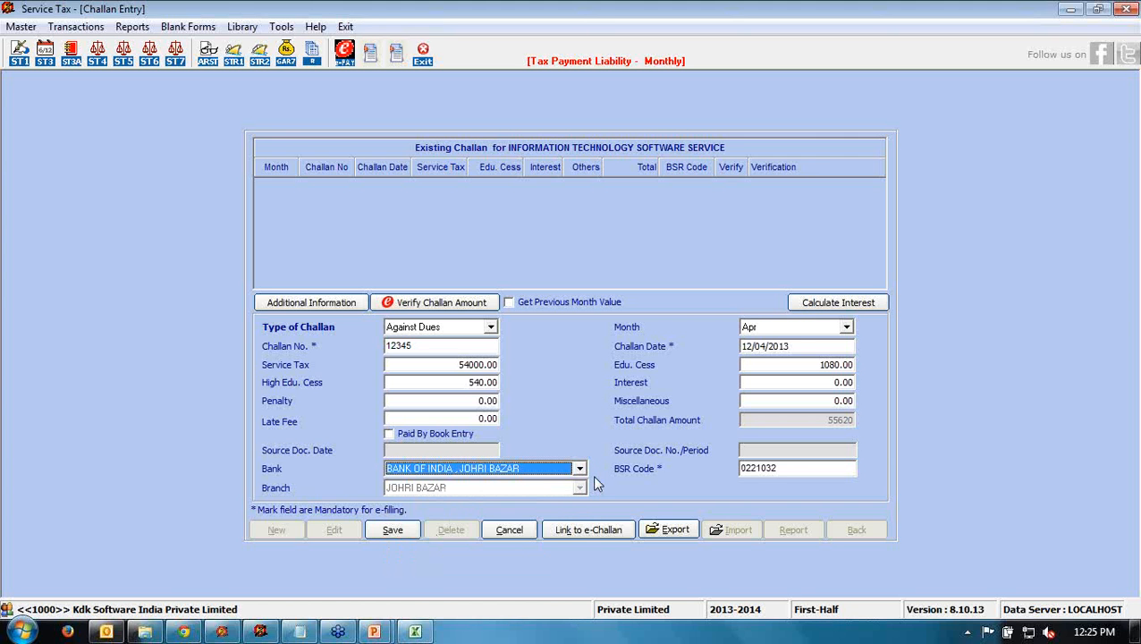
{"action": "left_click", "coordinate": [381, 531]}
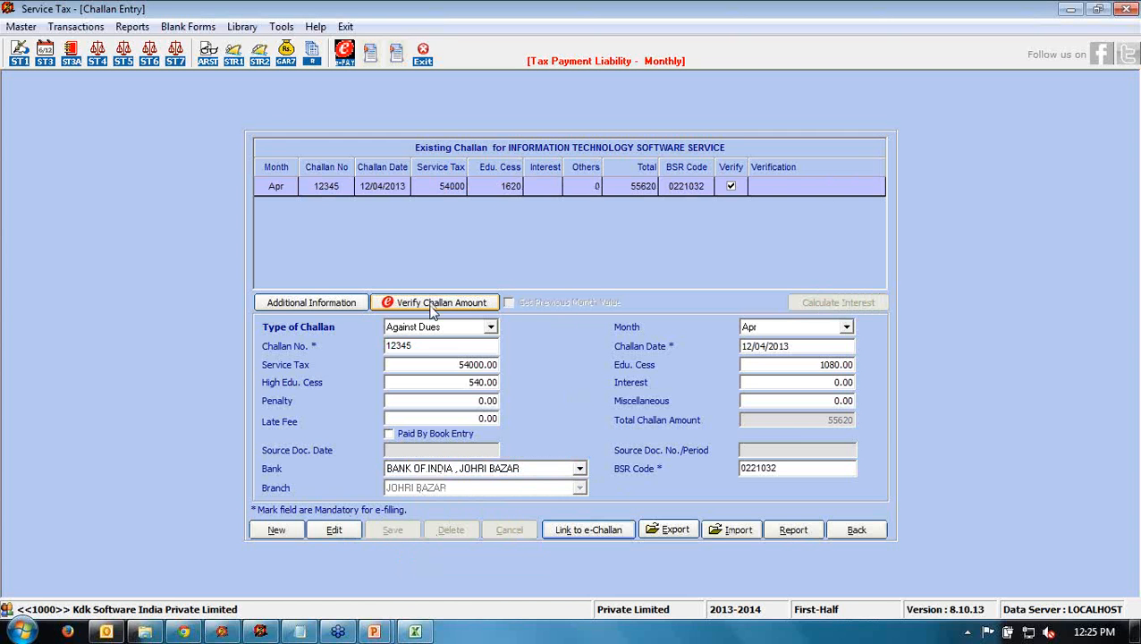
{"action": "left_click", "coordinate": [293, 303]}
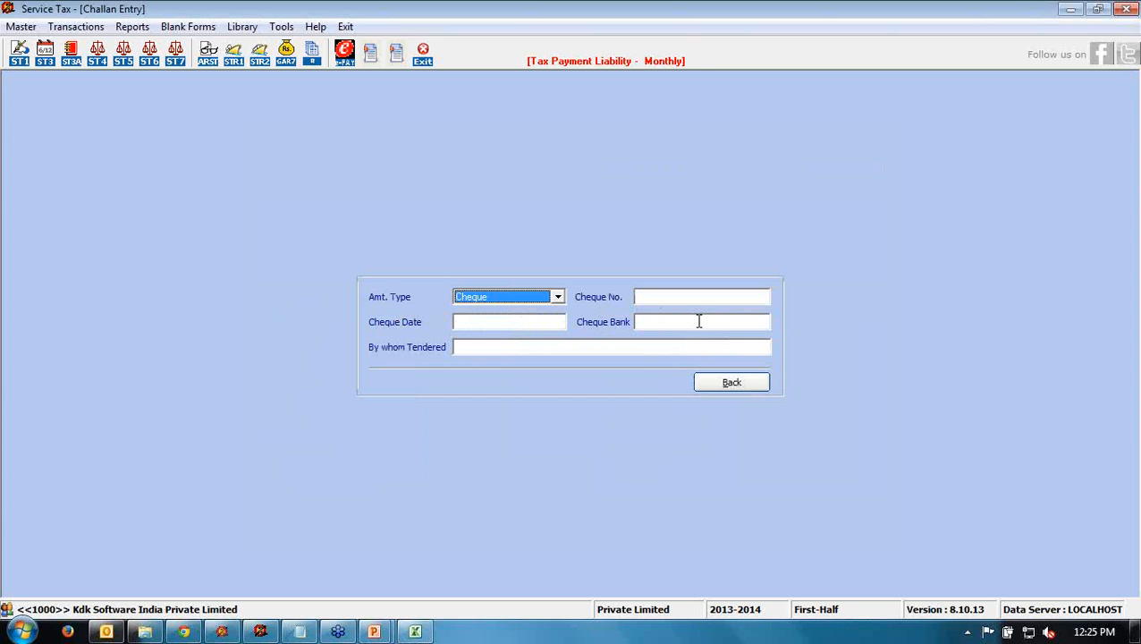
{"action": "left_click", "coordinate": [706, 384]}
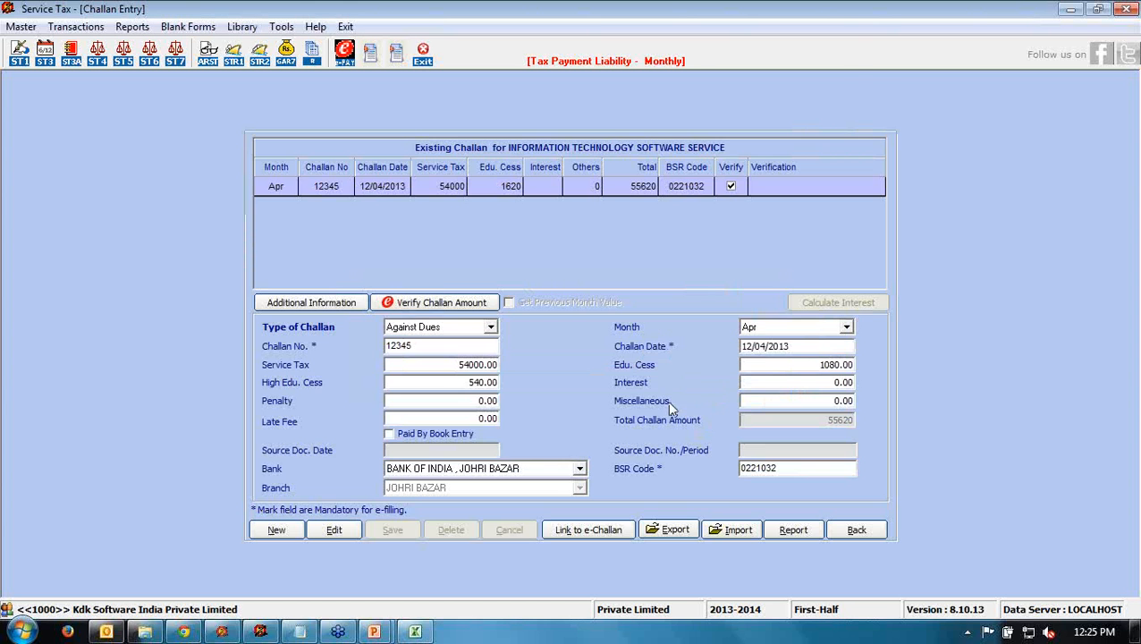
- Start a new May challan numbered 34567 dated 30/5/13
{"action": "left_click", "coordinate": [277, 530]}
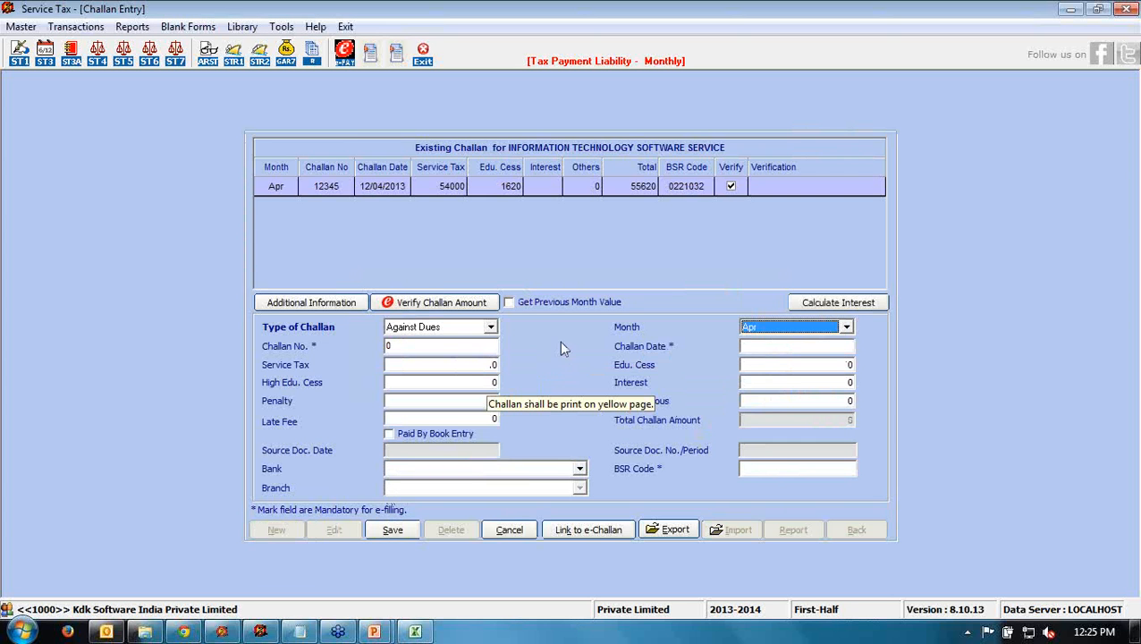
{"action": "left_click", "coordinate": [748, 326]}
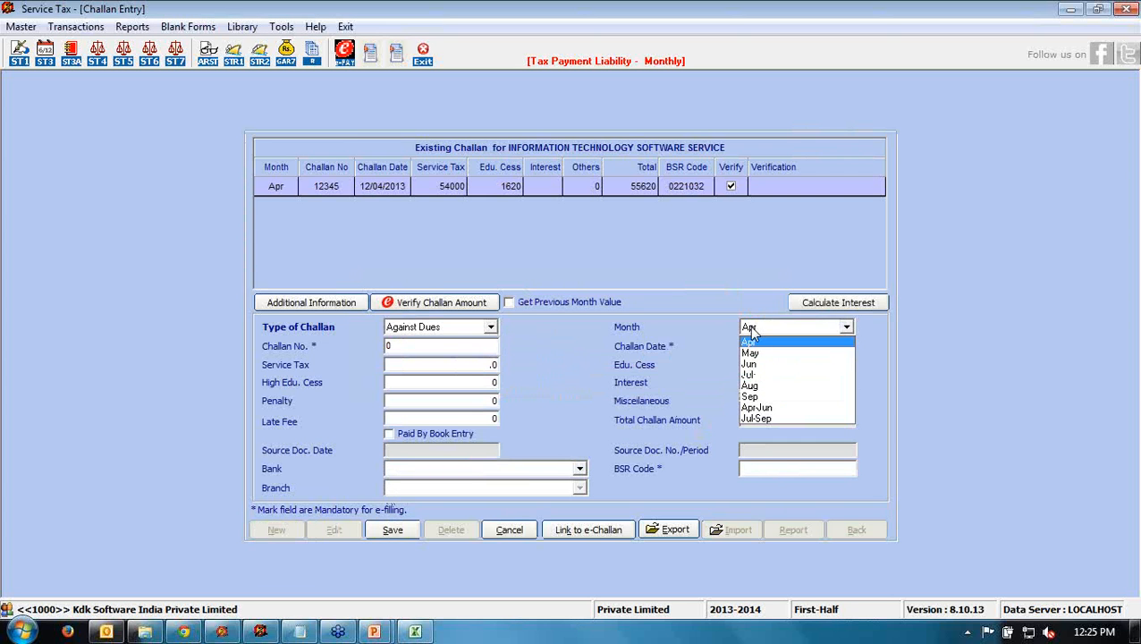
{"action": "left_click", "coordinate": [753, 352]}
{"action": "left_click", "coordinate": [432, 347]}
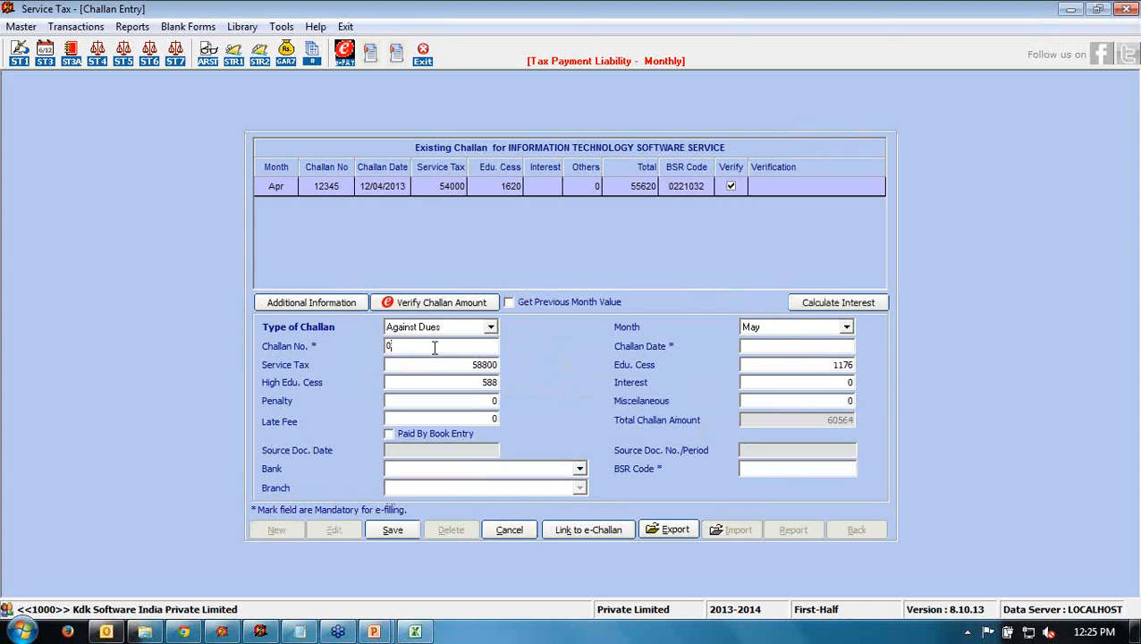
{"action": "type", "text": "34567"}
{"action": "left_click", "coordinate": [769, 347]}
{"action": "type", "text": "30"}
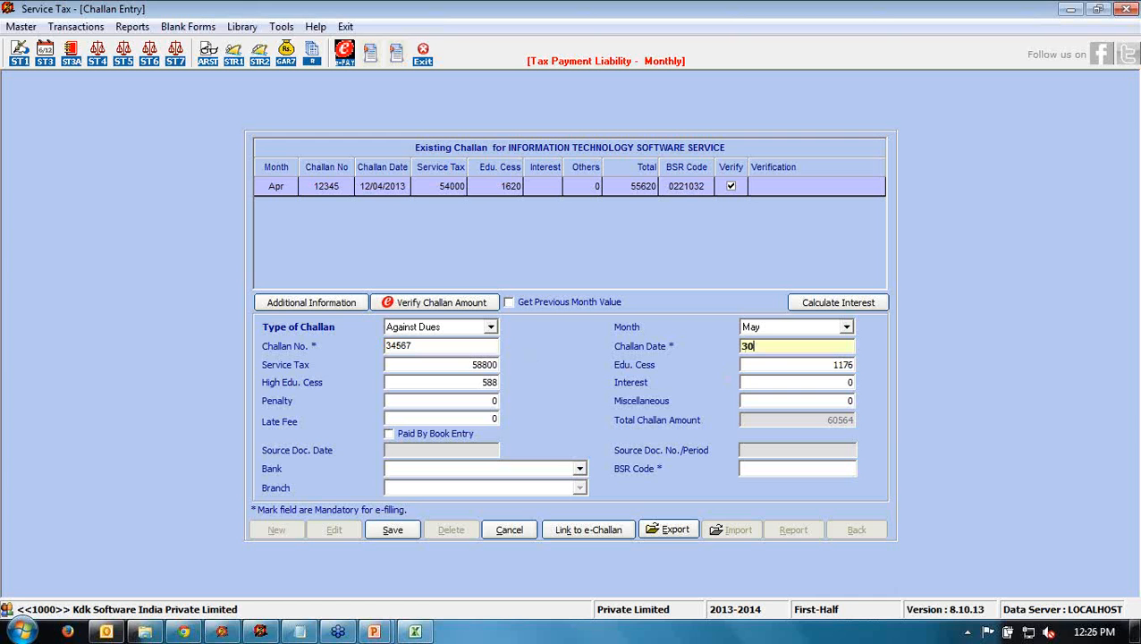
{"action": "type", "text": "/5/13"}
{"action": "key", "text": "Tab"}
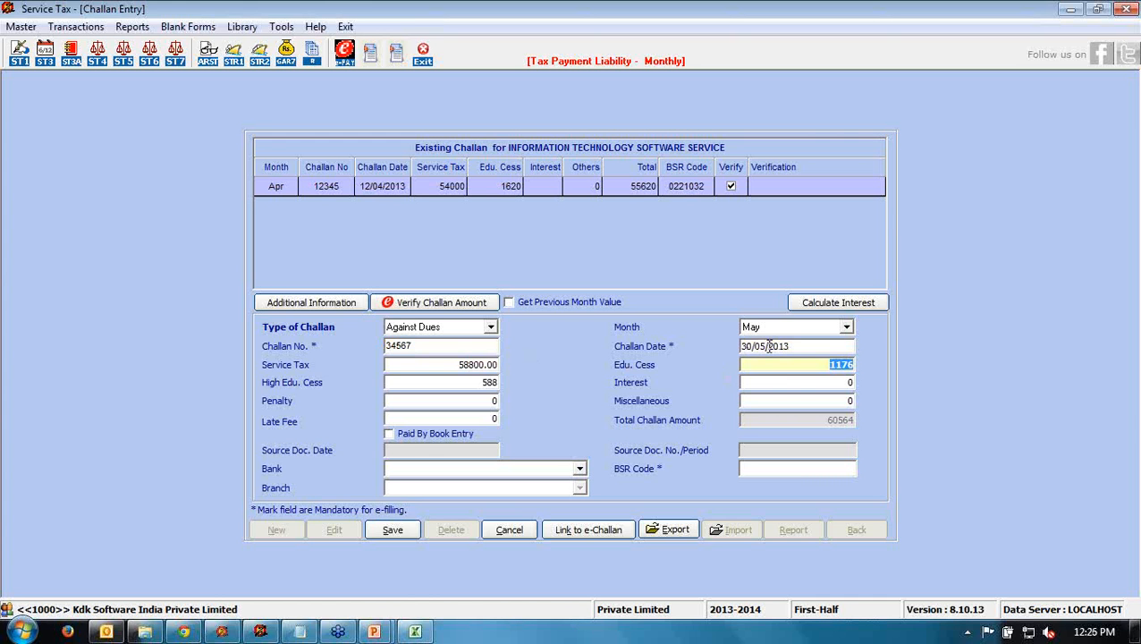
- Set the bank to Bank of India, Johri Bazar, toggle paid by book entry, and save the challan
{"action": "left_click", "coordinate": [580, 469]}
{"action": "scroll", "coordinate": [444, 561], "scroll_direction": "down", "scroll_amount": 2}
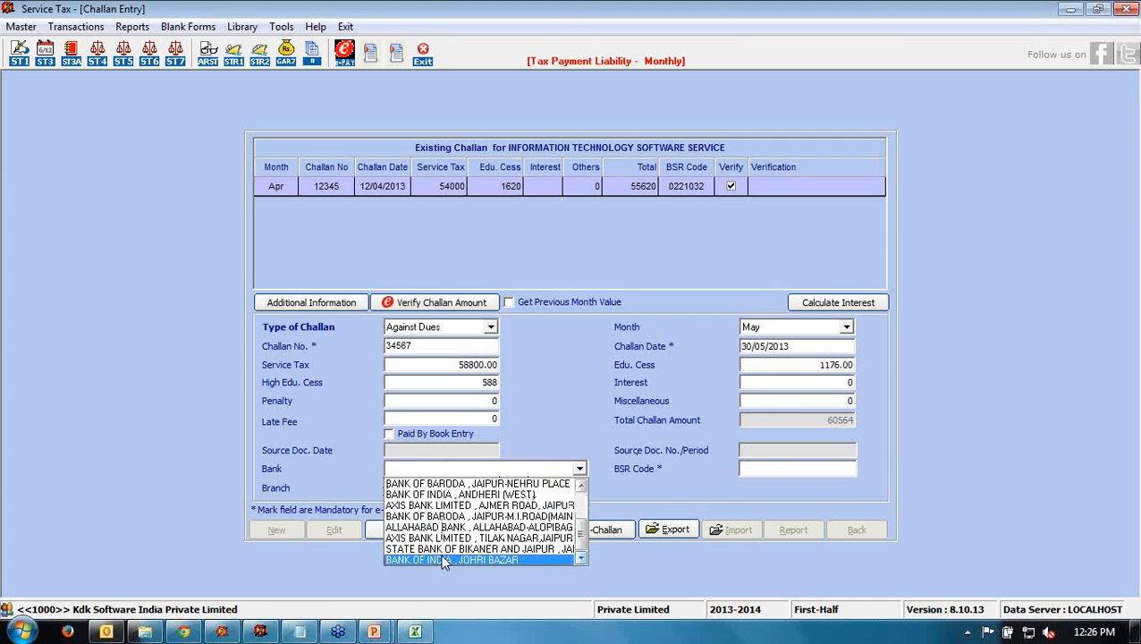
{"action": "left_click", "coordinate": [437, 560]}
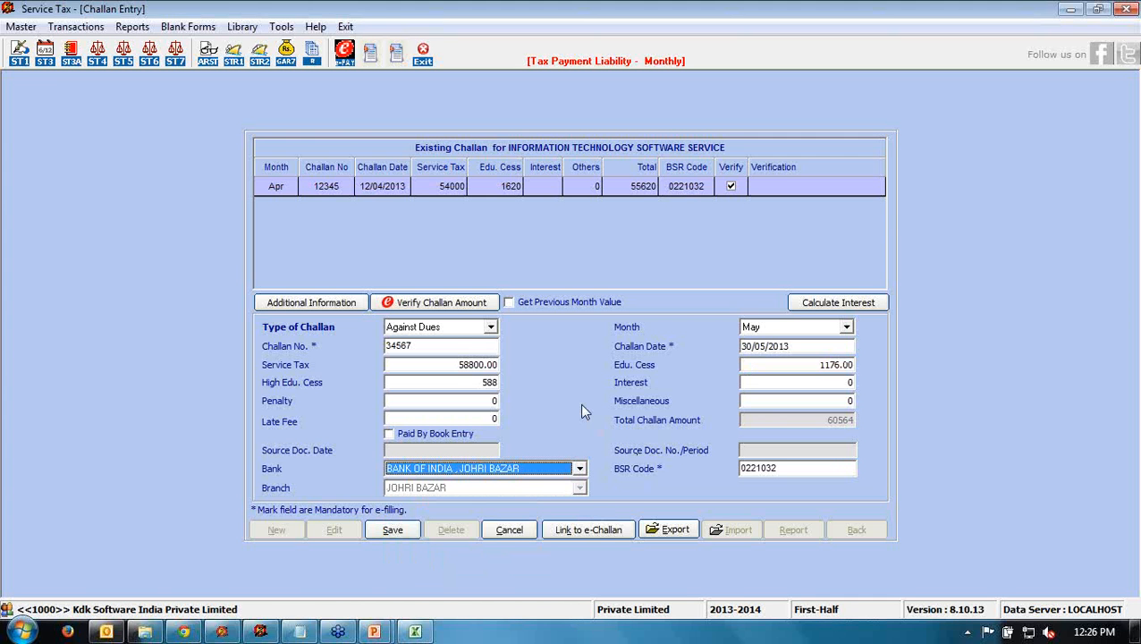
{"action": "left_click", "coordinate": [396, 436]}
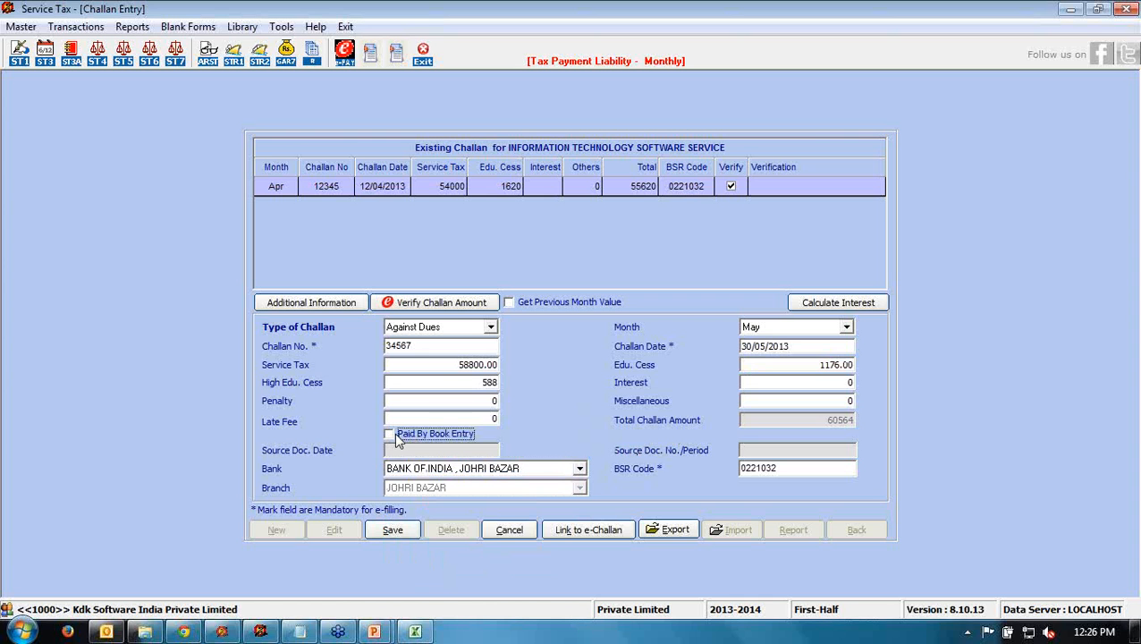
{"action": "left_click", "coordinate": [392, 529]}
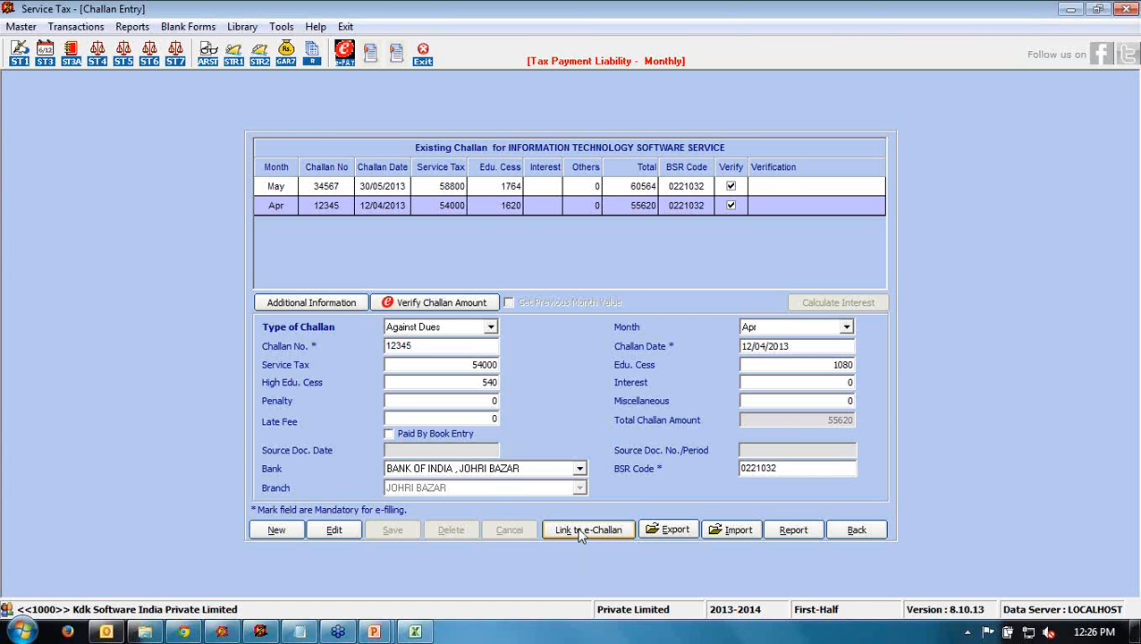
{"action": "left_click", "coordinate": [791, 530]}
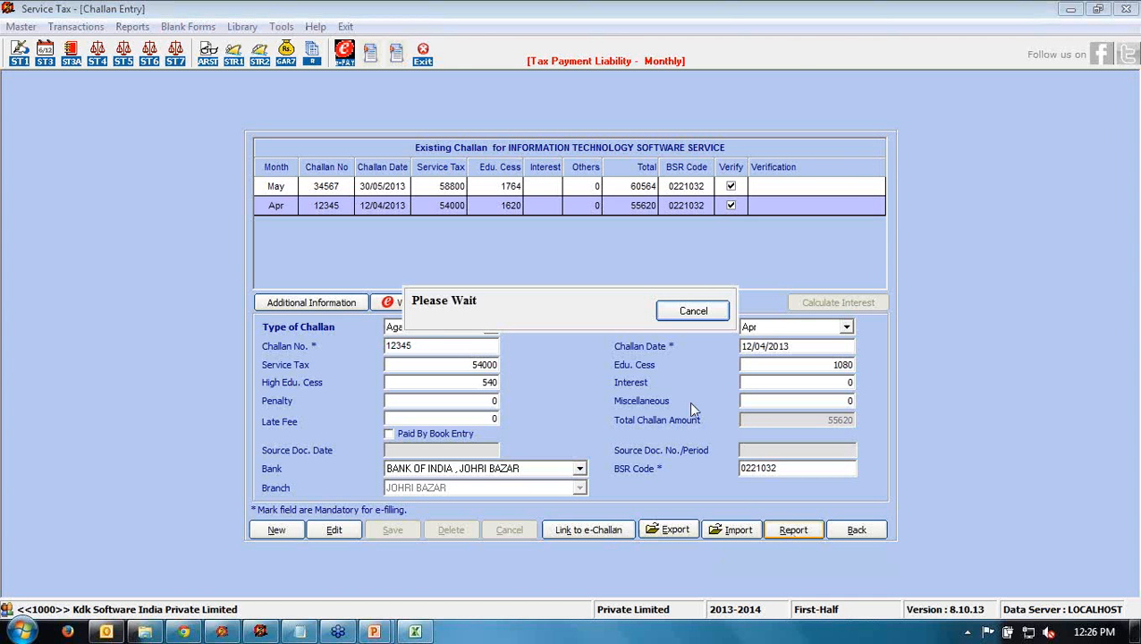
{"action": "scroll", "coordinate": [691, 403], "scroll_direction": "down", "scroll_amount": 6}
{"action": "scroll", "coordinate": [691, 402], "scroll_direction": "down", "scroll_amount": 5}
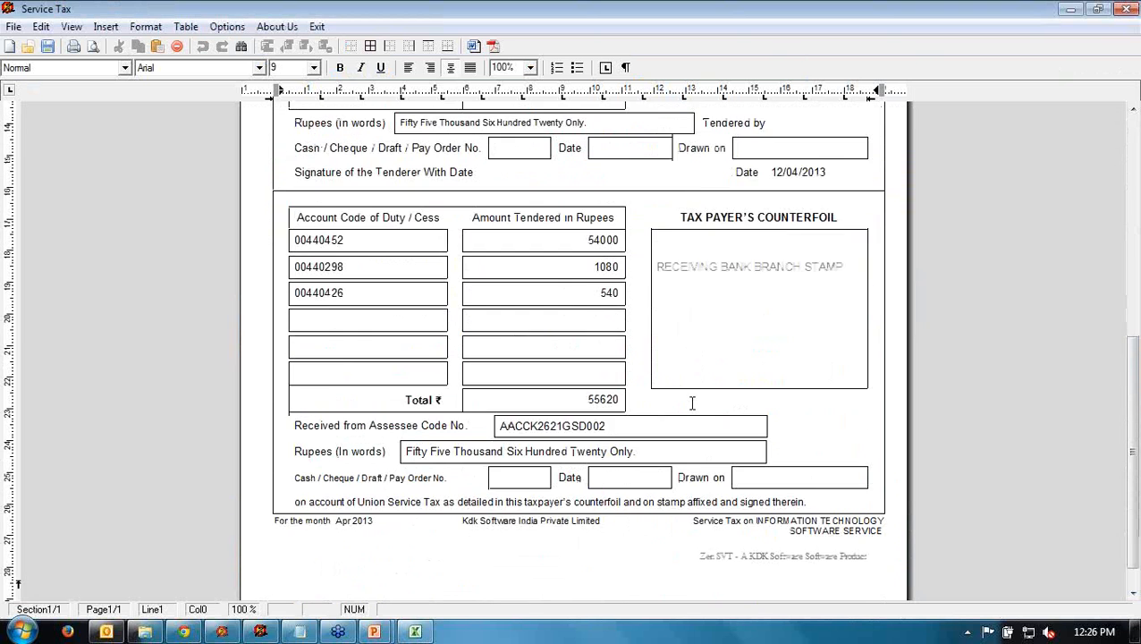
{"action": "scroll", "coordinate": [692, 403], "scroll_direction": "up", "scroll_amount": 7}
{"action": "scroll", "coordinate": [692, 402], "scroll_direction": "up", "scroll_amount": 5}
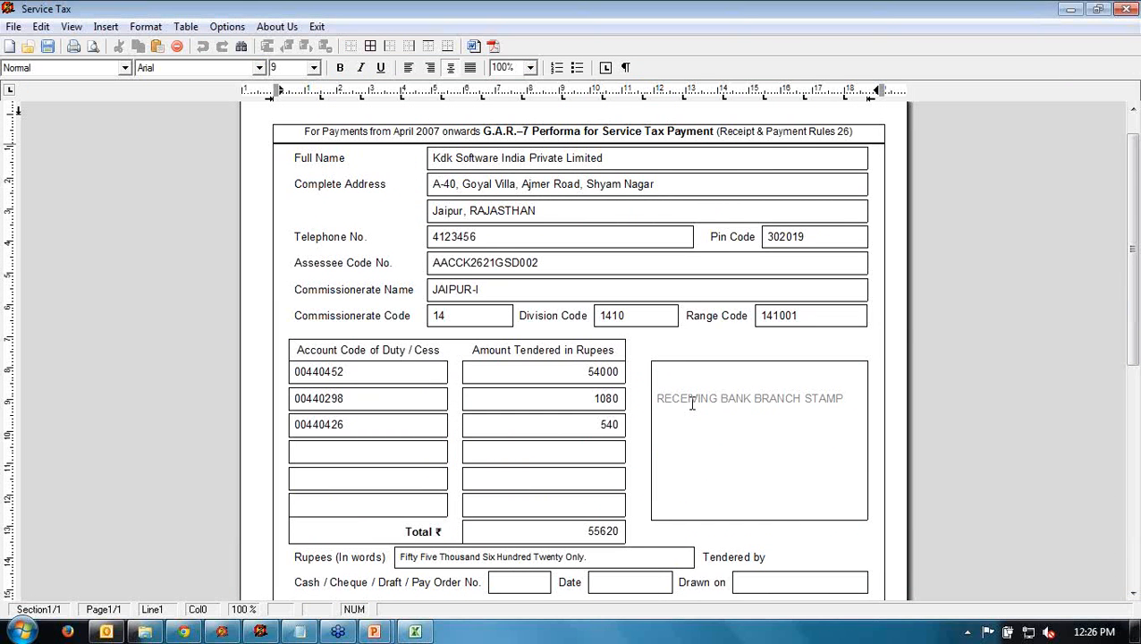
{"action": "scroll", "coordinate": [691, 402], "scroll_direction": "down", "scroll_amount": 10}
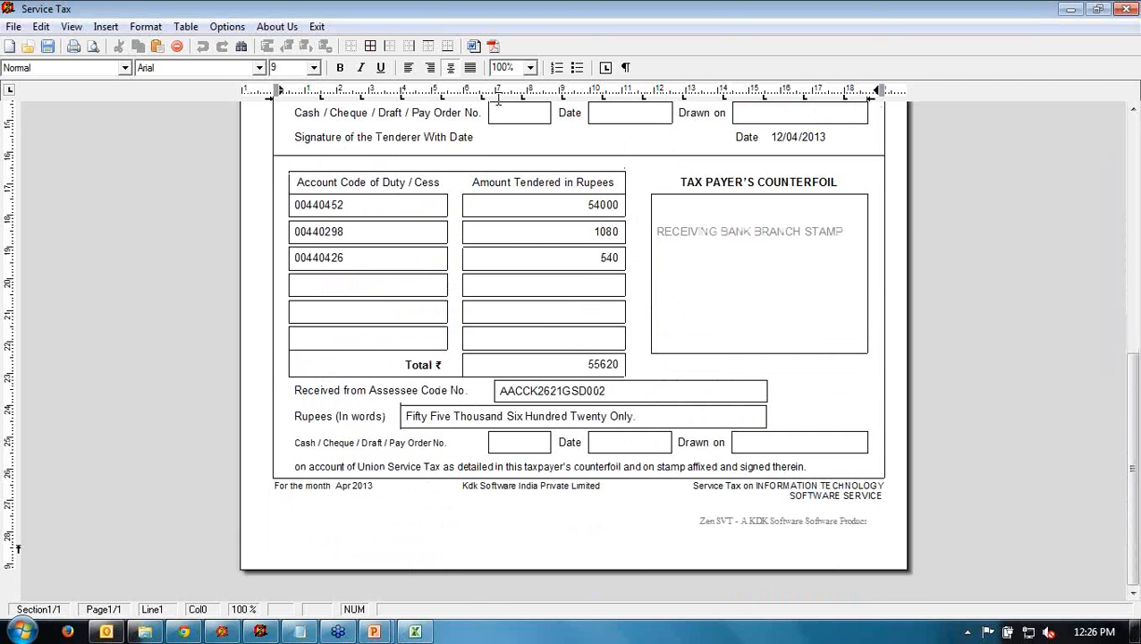
{"action": "left_click", "coordinate": [316, 27]}
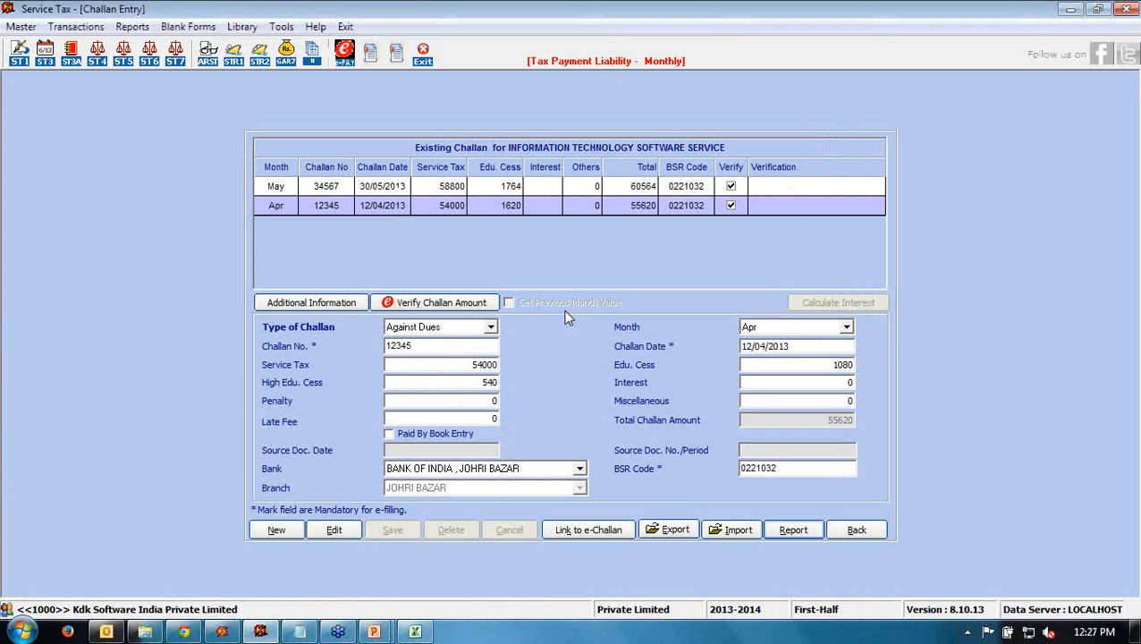
- Back out of Challan Entry and ST 3 Payment Details to the ST-3 Form
{"action": "left_click", "coordinate": [857, 528]}
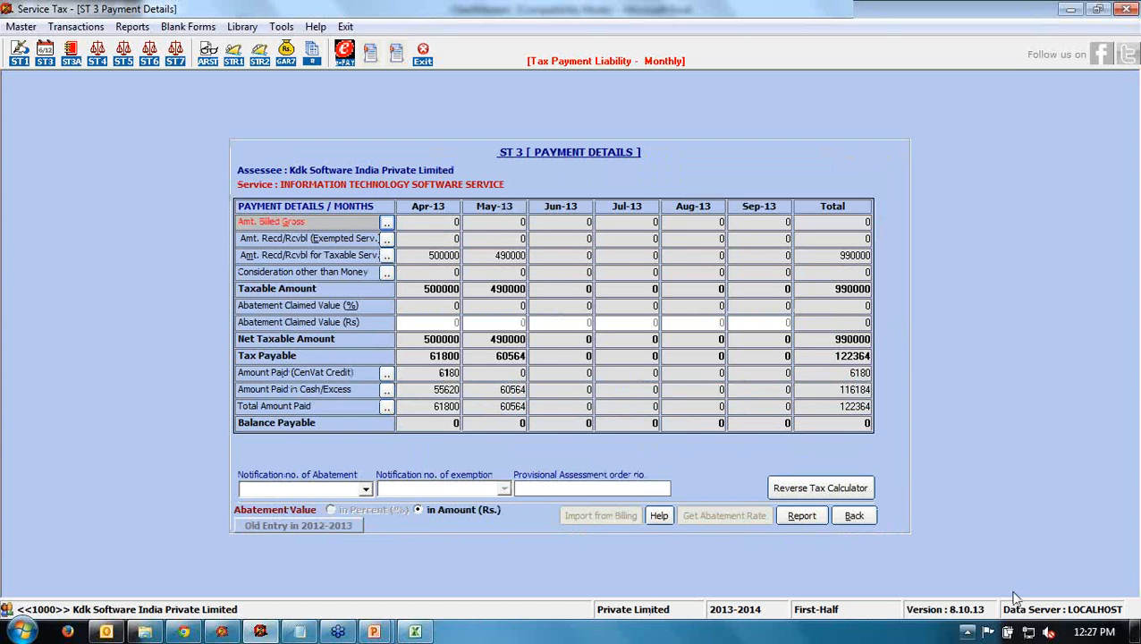
{"action": "left_click", "coordinate": [869, 520]}
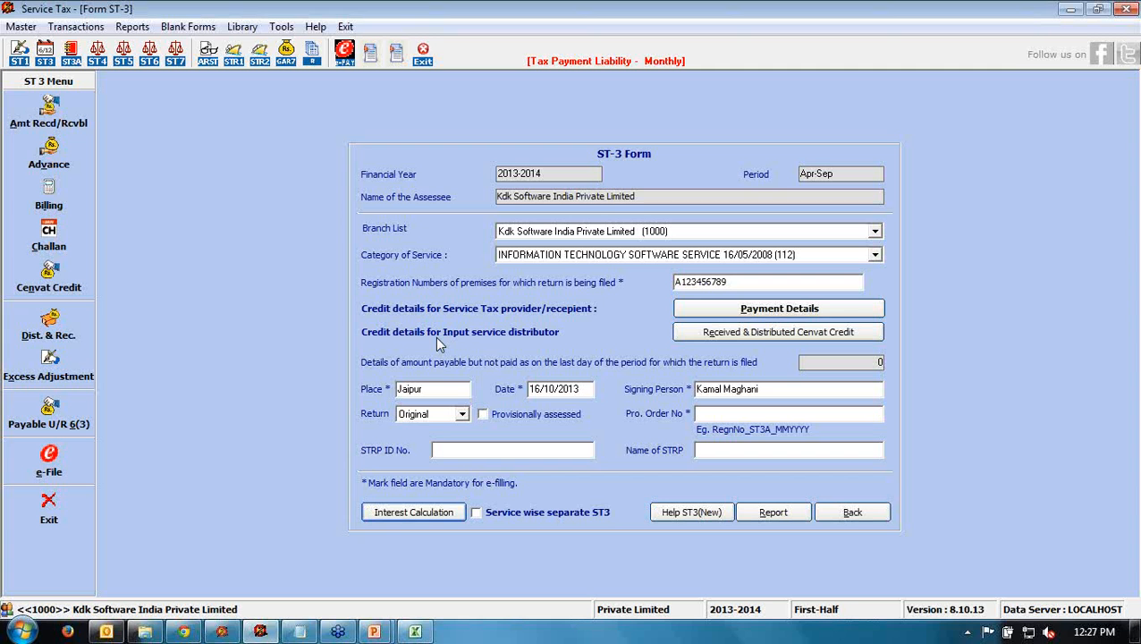
{"action": "left_click", "coordinate": [715, 338]}
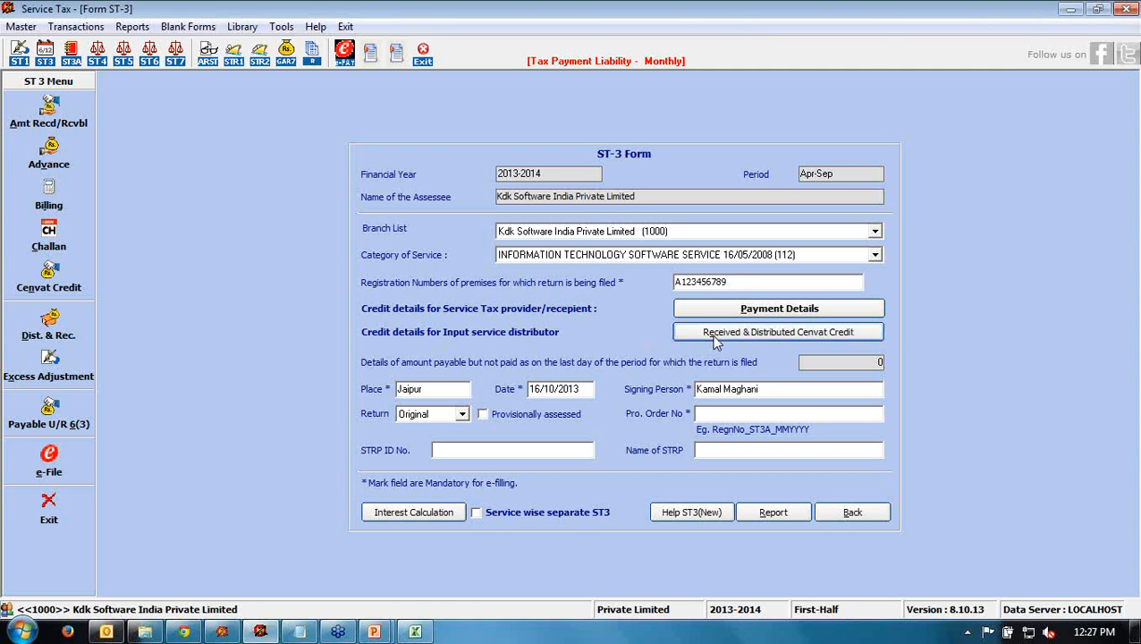
{"action": "left_click", "coordinate": [714, 341]}
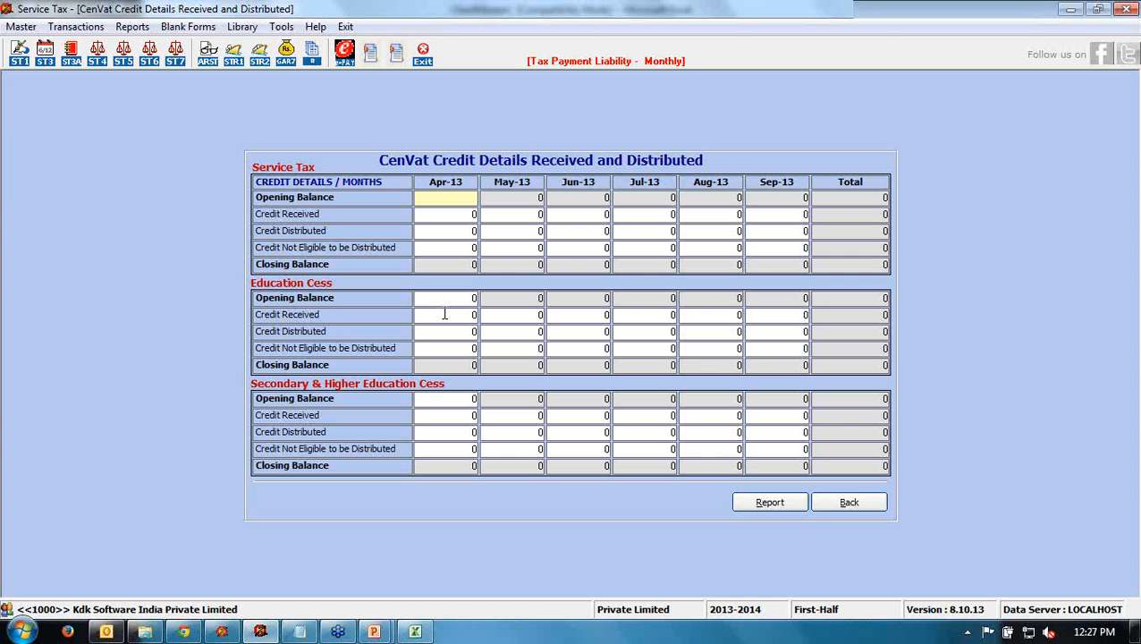
{"action": "left_click", "coordinate": [840, 502]}
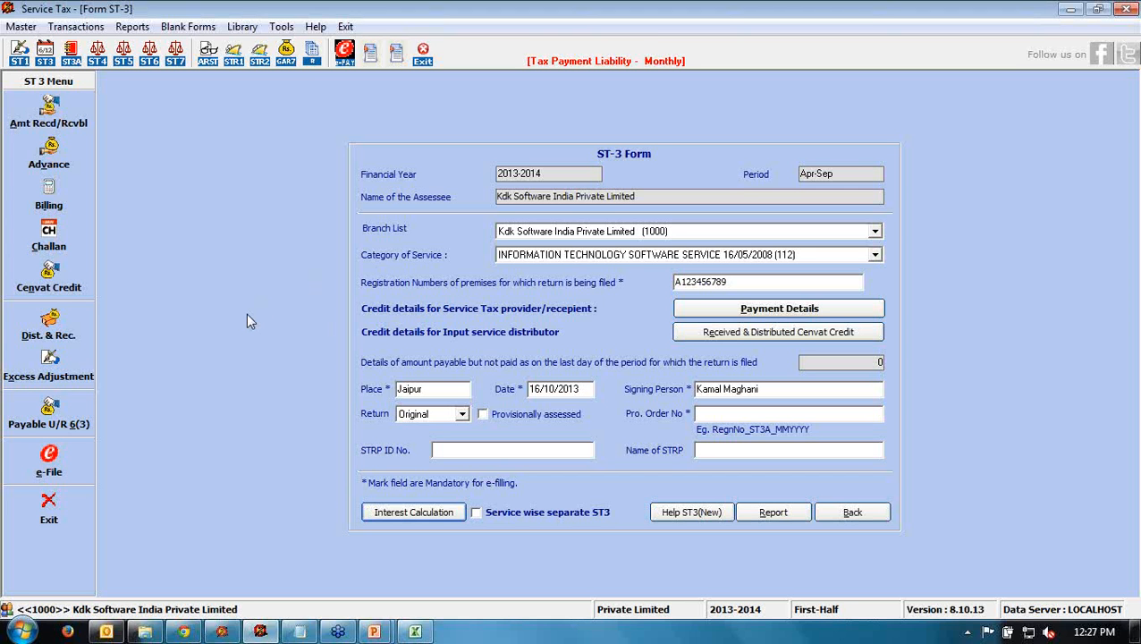
- Open Excess Adjustment and add a new adjustment row under Rule 6 (3)
{"action": "left_click", "coordinate": [49, 375]}
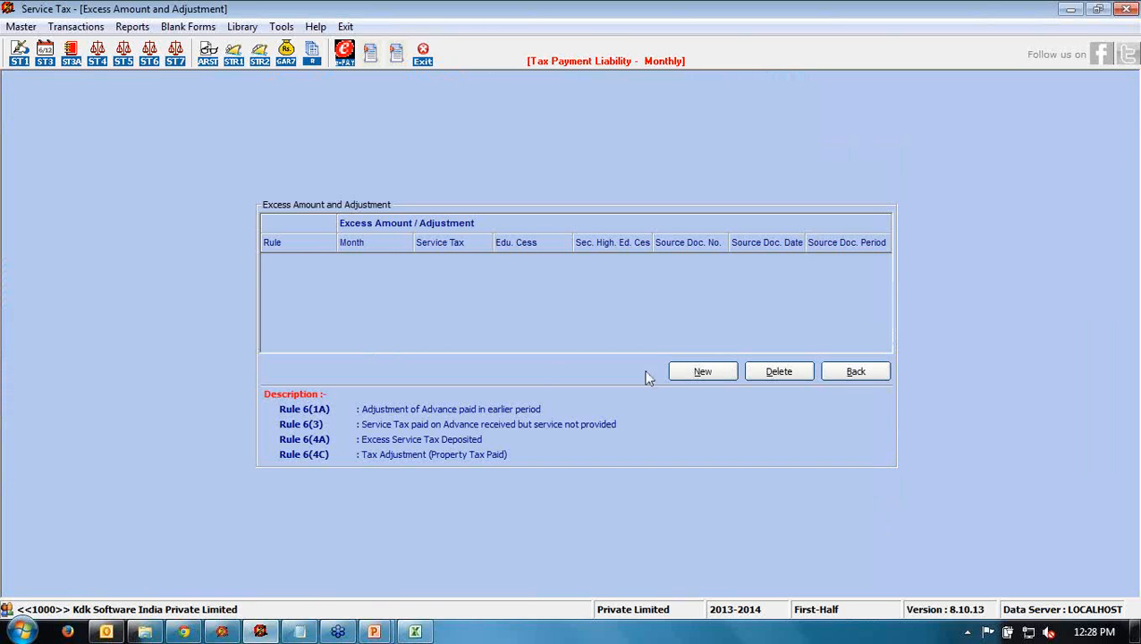
{"action": "left_click", "coordinate": [683, 373]}
{"action": "left_click", "coordinate": [328, 268]}
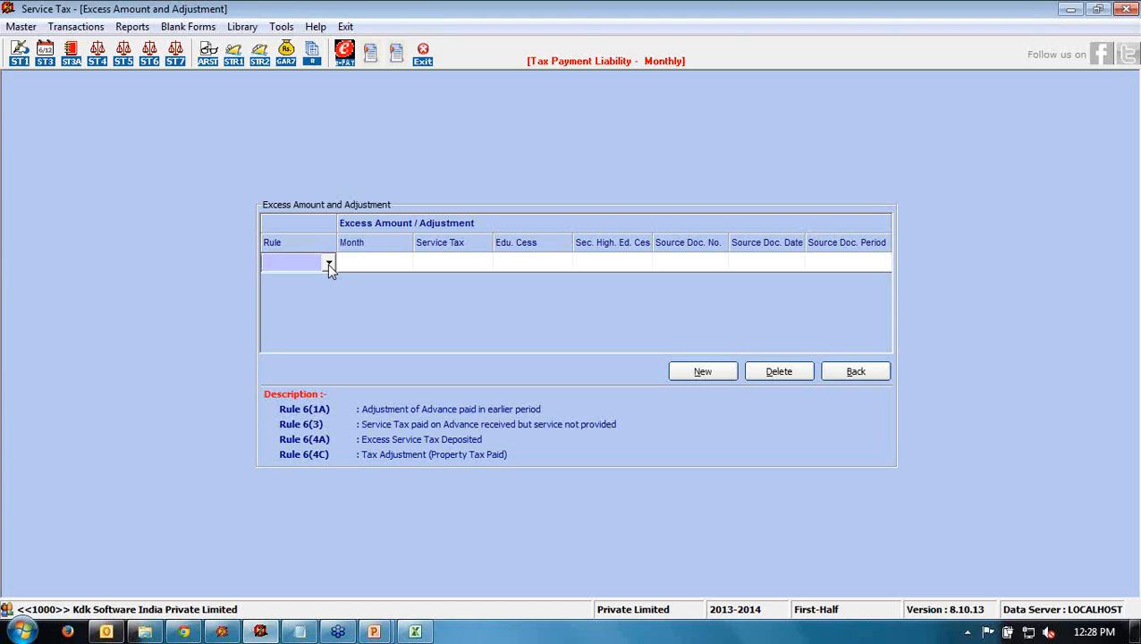
{"action": "left_click", "coordinate": [328, 266]}
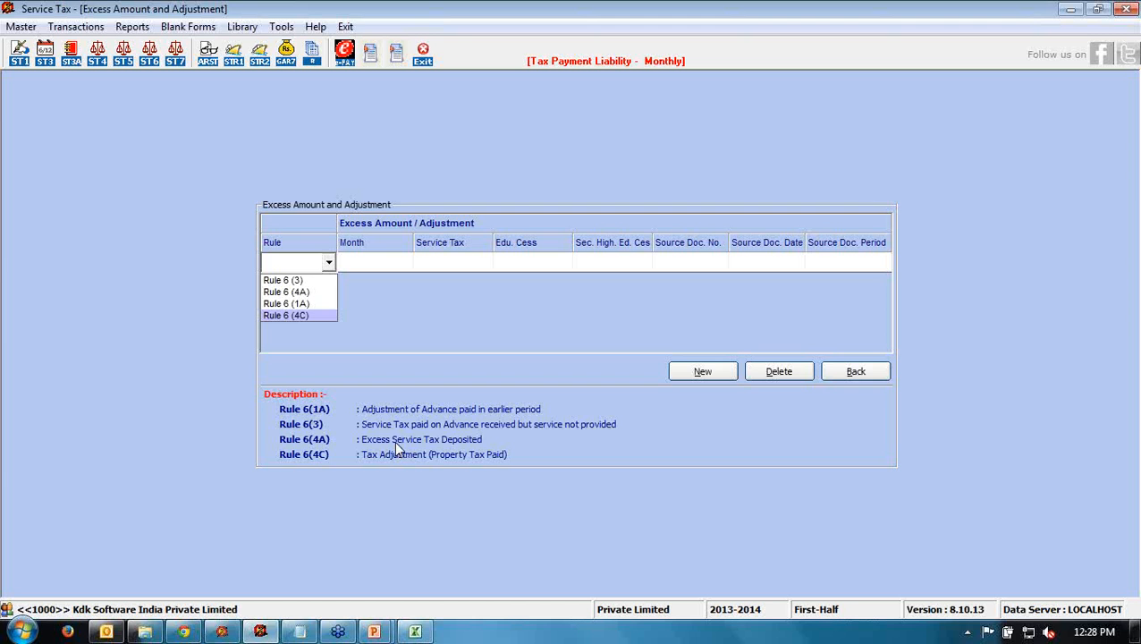
{"action": "left_click", "coordinate": [289, 282]}
- Set the adjustment month to Apr with 1000 service tax
{"action": "left_click", "coordinate": [366, 264]}
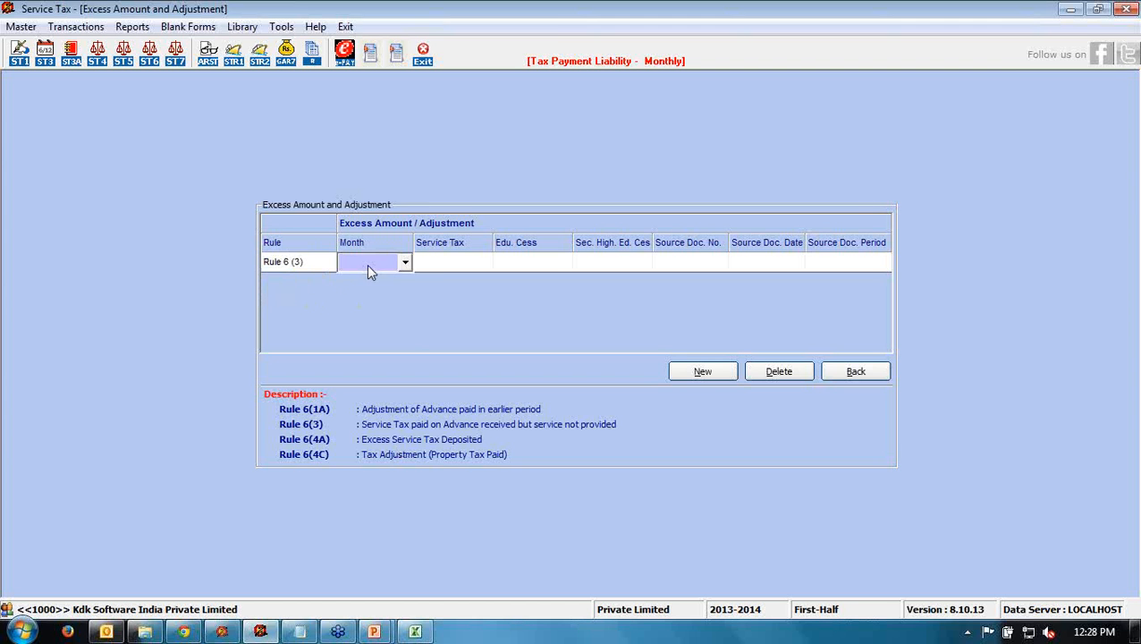
{"action": "left_click", "coordinate": [406, 263]}
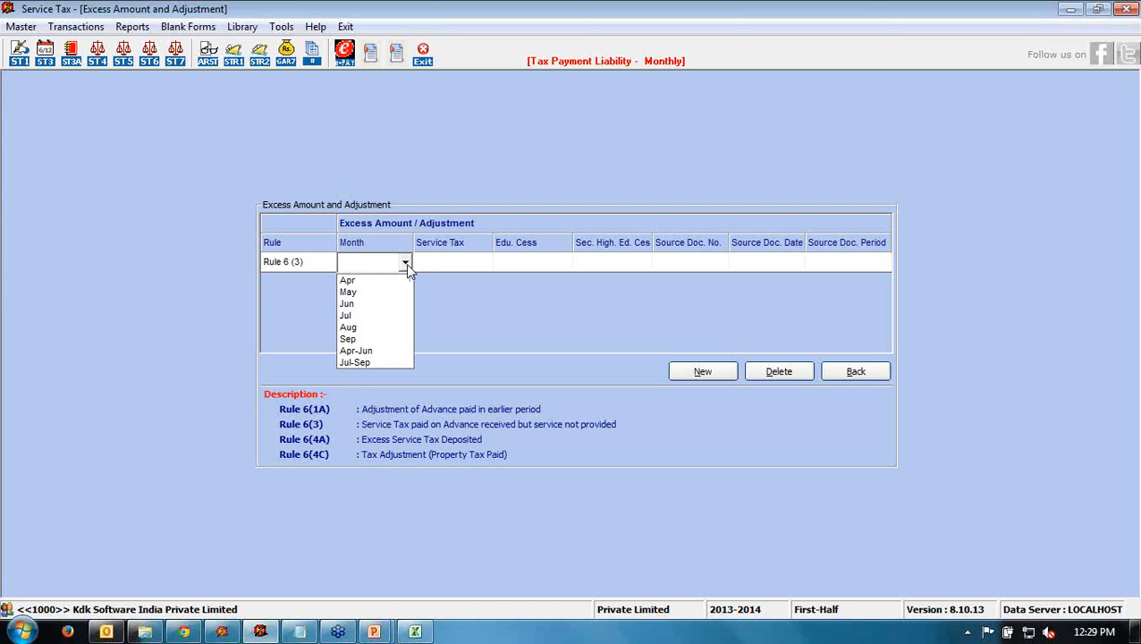
{"action": "left_click", "coordinate": [378, 279]}
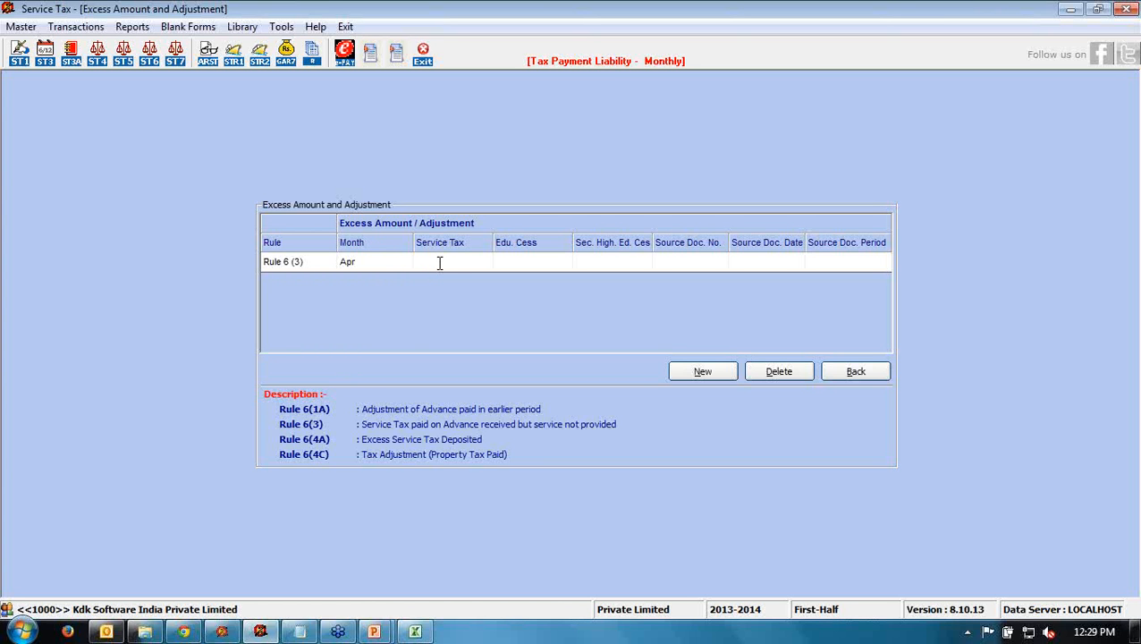
{"action": "type", "text": "'000"}
{"action": "key", "text": "Tab"}
- Enter 20 education cess and 10 higher education cess, then return to the ST-3 form
{"action": "type", "text": "1"}
{"action": "key", "text": "BackSpace"}
{"action": "type", "text": "20"}
{"action": "key", "text": "Tab"}
{"action": "type", "text": "10"}
{"action": "key", "text": "Tab"}
{"action": "left_click", "coordinate": [822, 259]}
{"action": "left_click", "coordinate": [941, 179]}
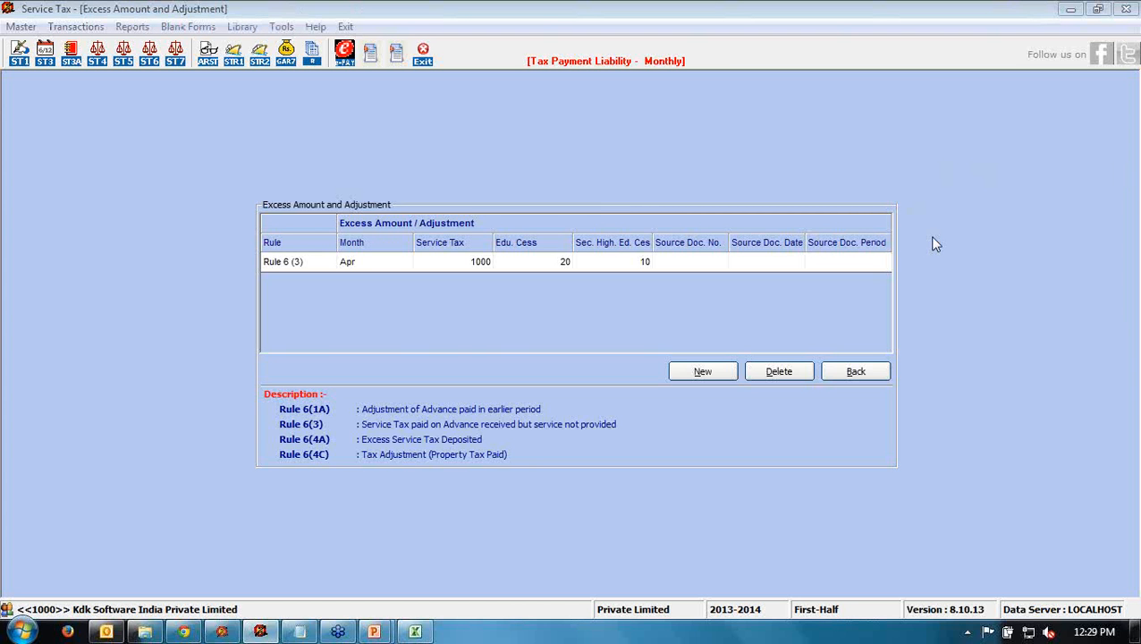
{"action": "left_click", "coordinate": [855, 371]}
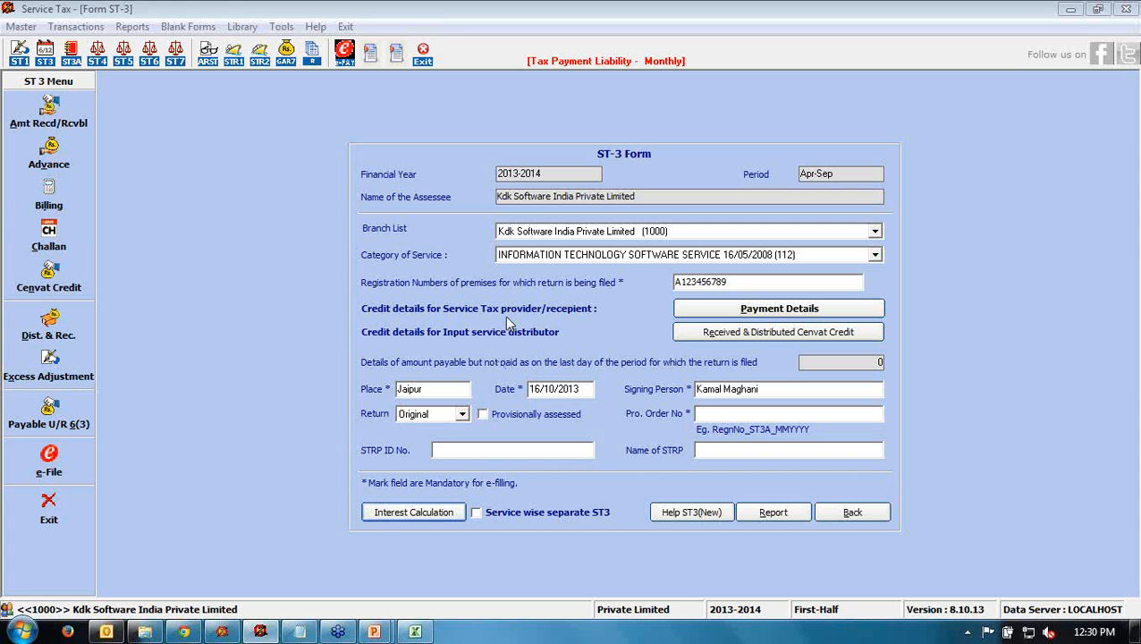
- Keep the return dated 16/10/2013 as Original and bring up the E-Filing of ST3 screen
{"action": "left_click", "coordinate": [449, 391]}
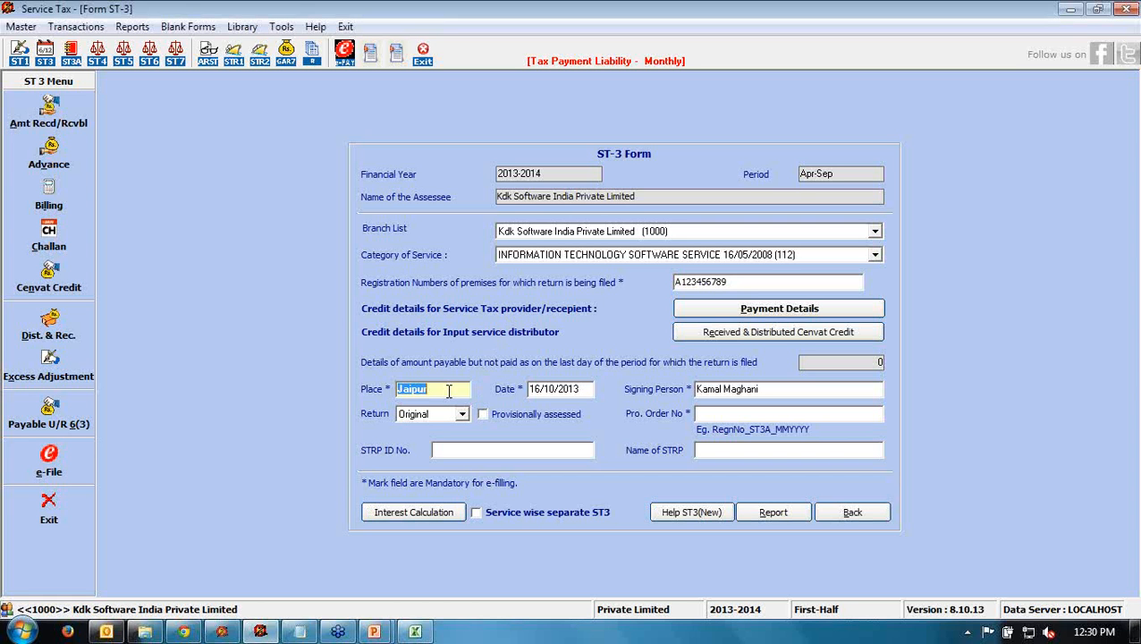
{"action": "left_click", "coordinate": [585, 389]}
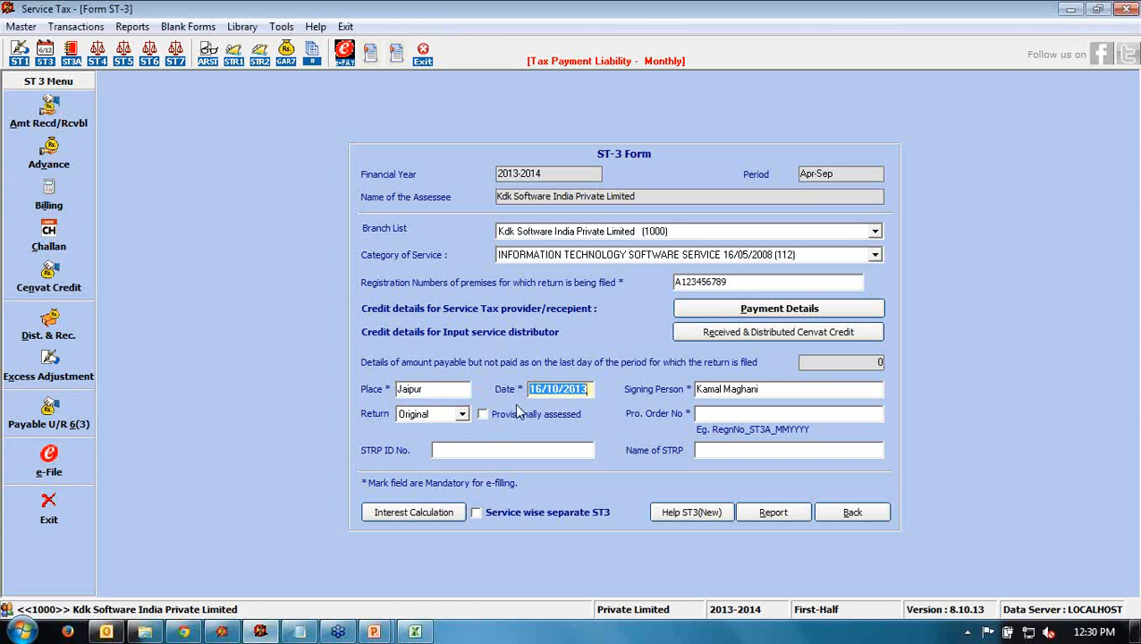
{"action": "left_click", "coordinate": [462, 413]}
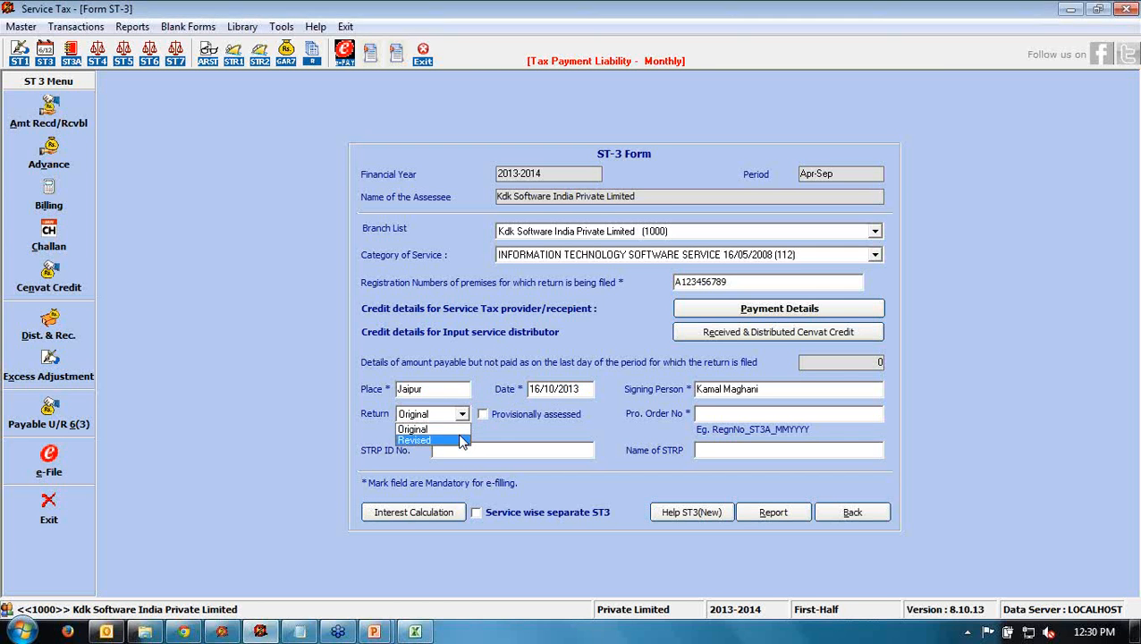
{"action": "left_click", "coordinate": [418, 430]}
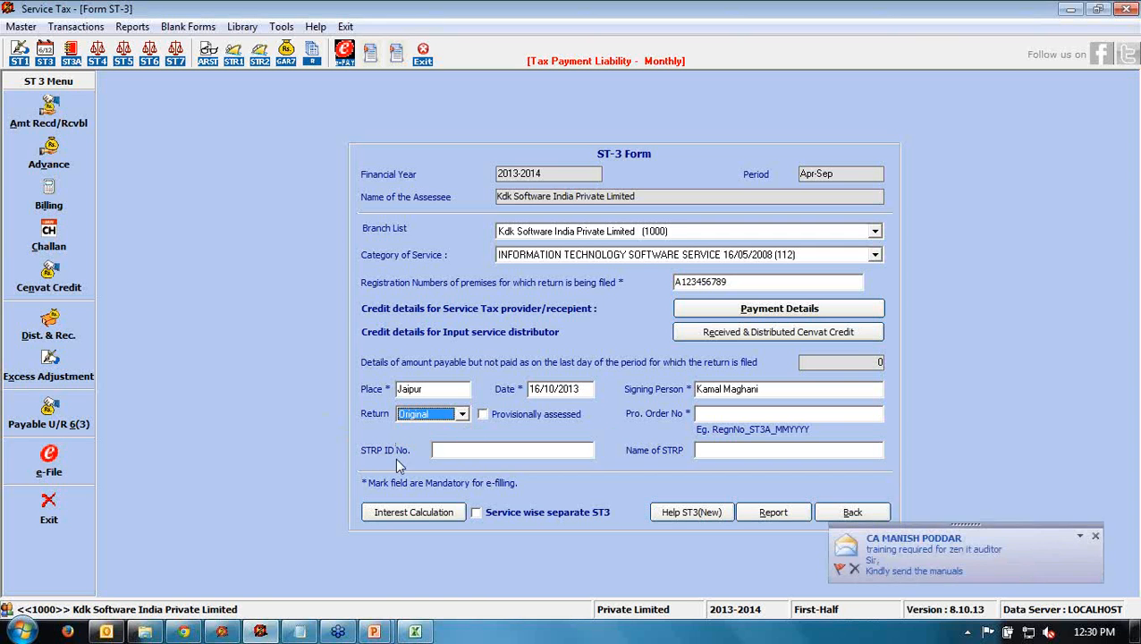
{"action": "left_click", "coordinate": [941, 184]}
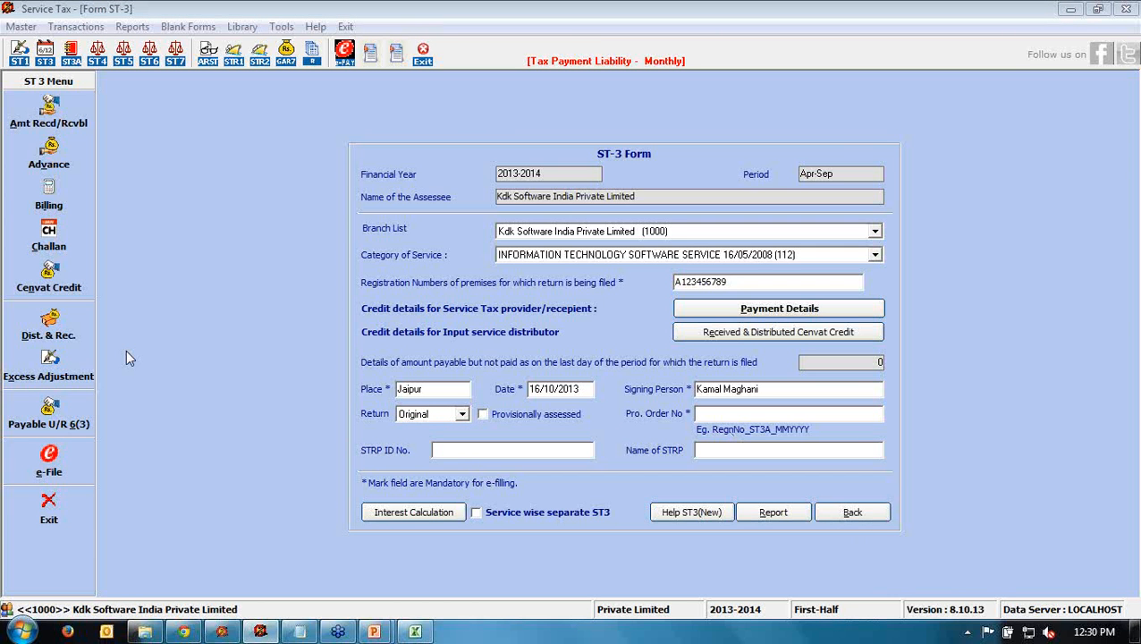
{"action": "left_click", "coordinate": [48, 458]}
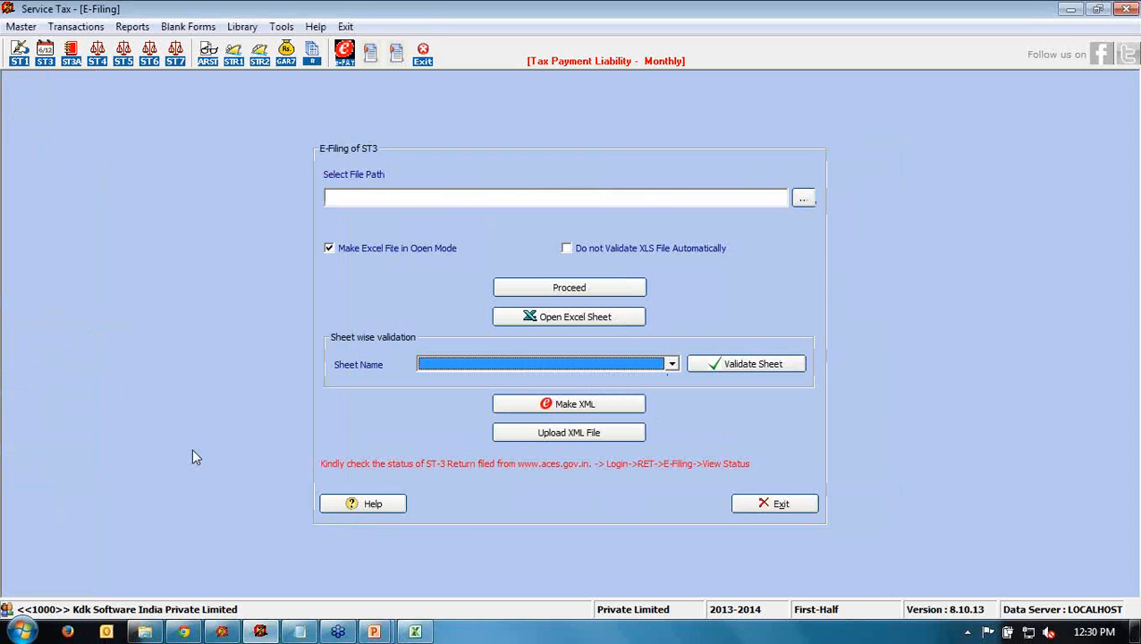
- Save the e-filing path as kdkst3.xls on the Desktop
{"action": "left_click", "coordinate": [805, 199]}
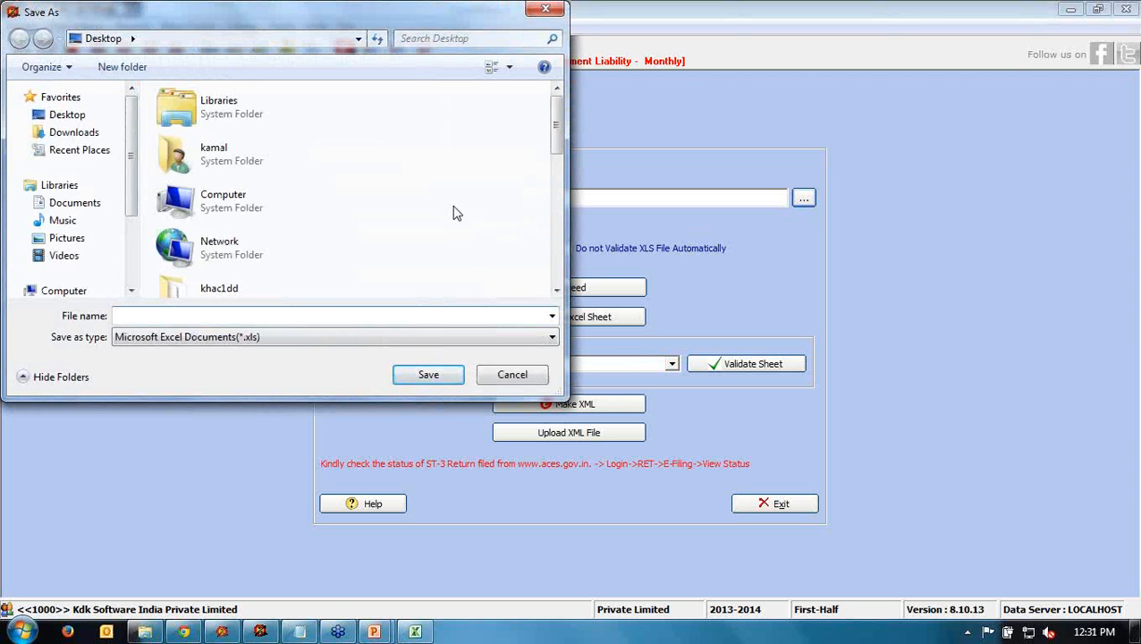
{"action": "type", "text": "st"}
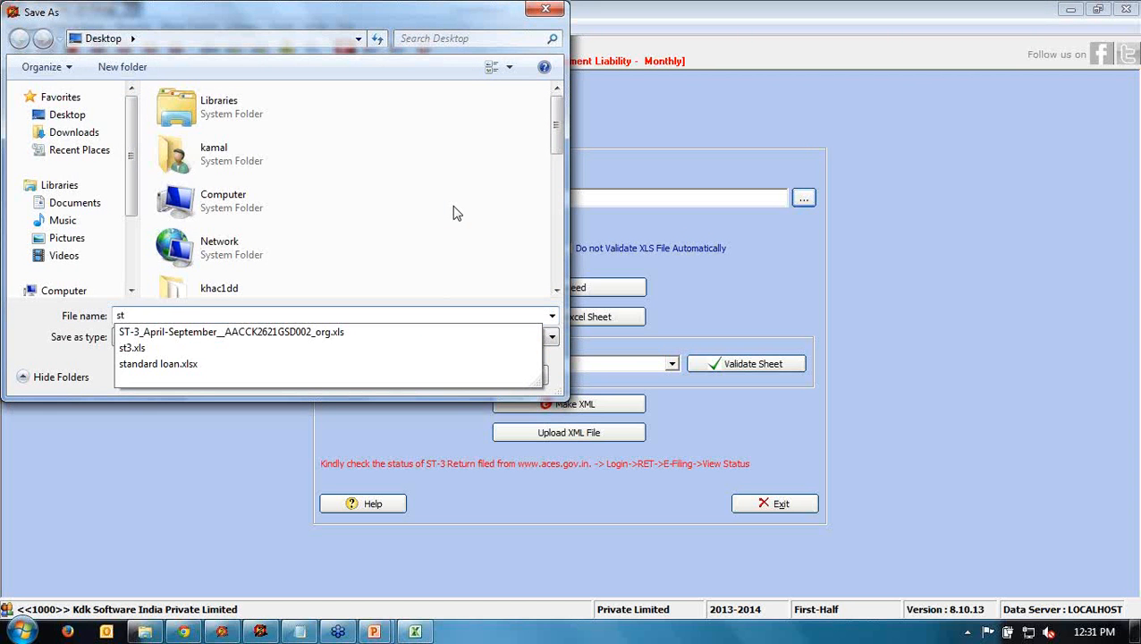
{"action": "key", "text": "BackSpace"}
{"action": "key", "text": "BackSpace"}
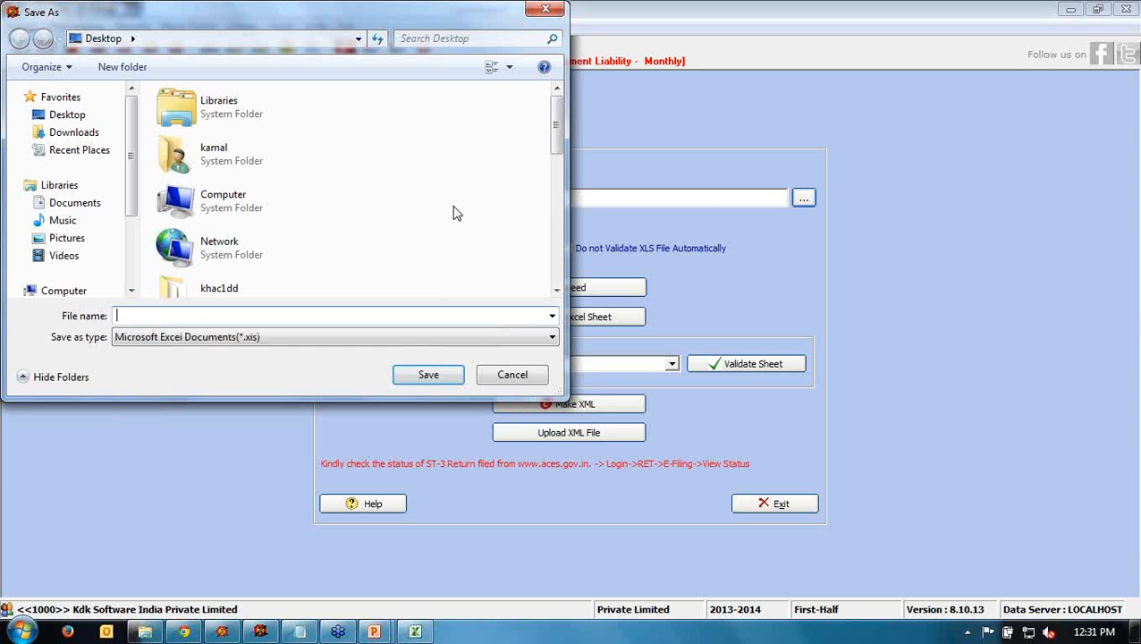
{"action": "type", "text": "kdkst3"}
{"action": "left_click", "coordinate": [425, 375]}
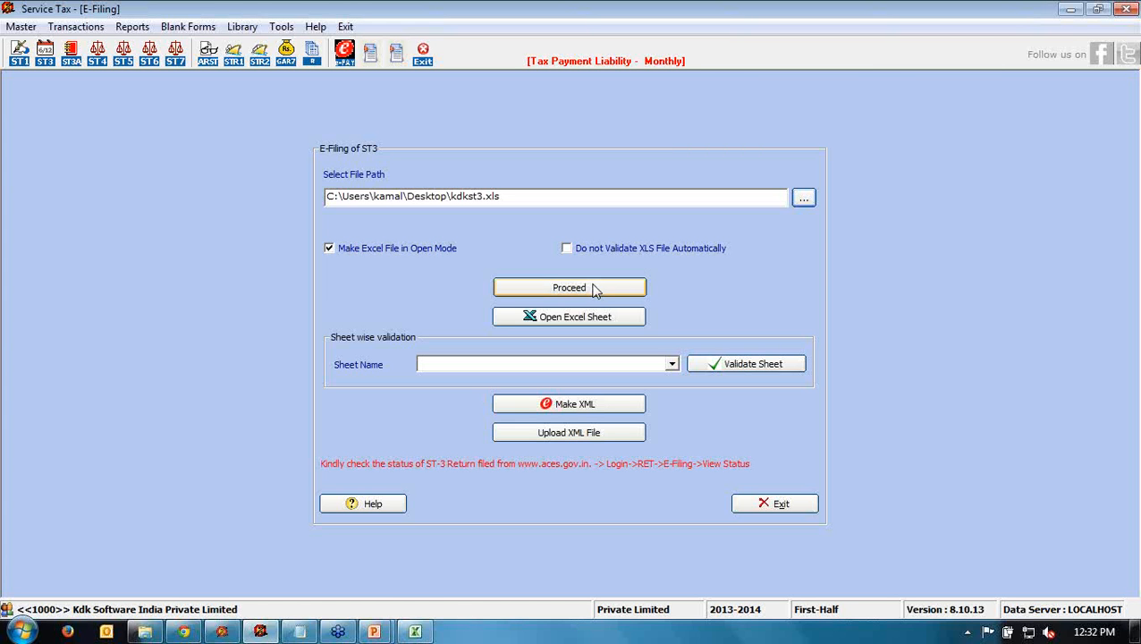
- Start the ST-3 export to Excel, close PowerPoint without saving, and close the ClientMaster1 workbook
{"action": "left_click", "coordinate": [506, 288]}
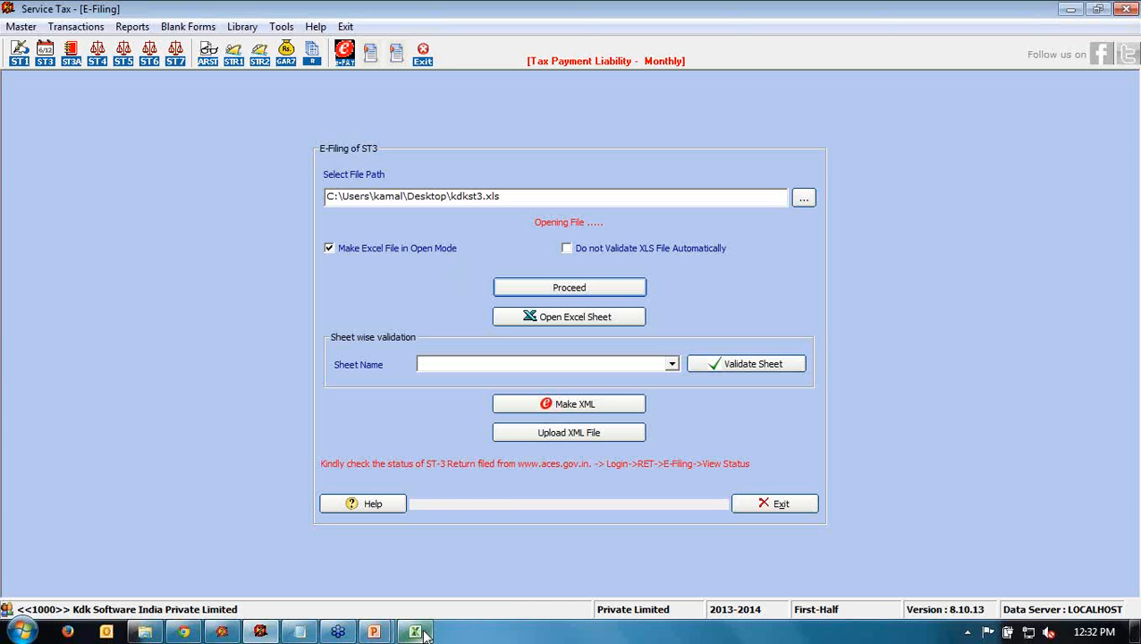
{"action": "mouse_move", "coordinate": [426, 633]}
{"action": "mouse_move", "coordinate": [491, 492]}
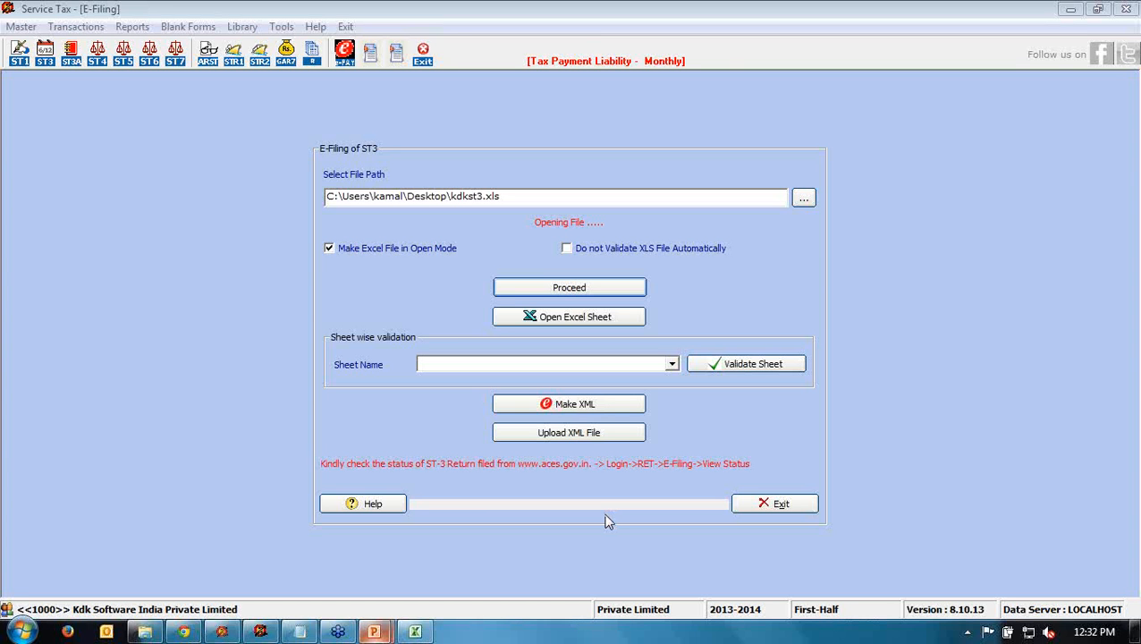
{"action": "right_click", "coordinate": [377, 631]}
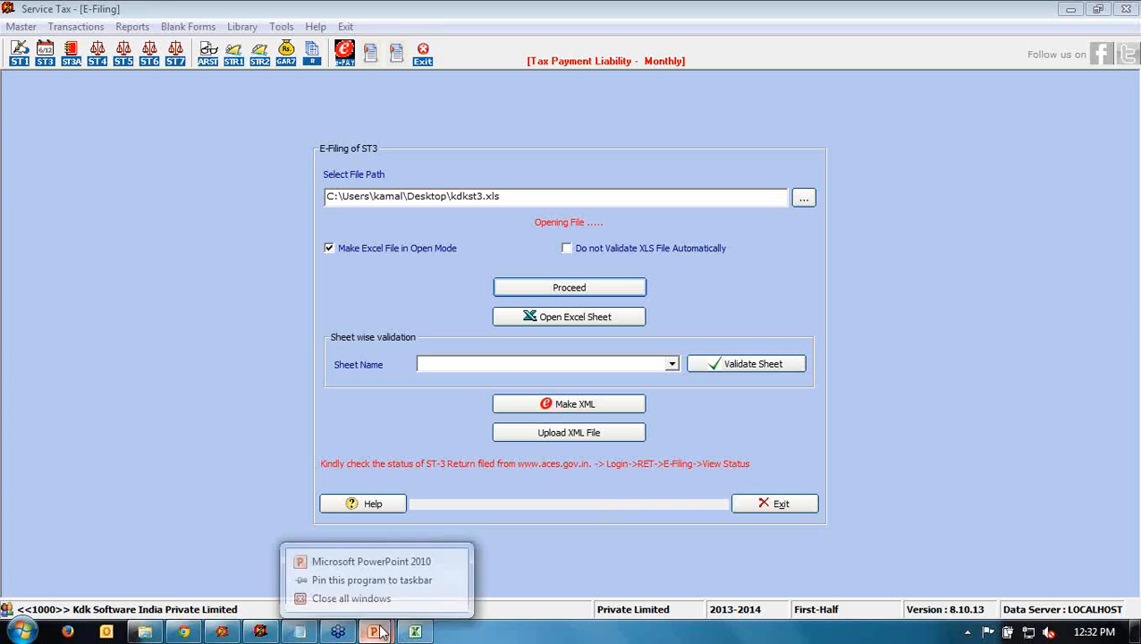
{"action": "left_click", "coordinate": [426, 592]}
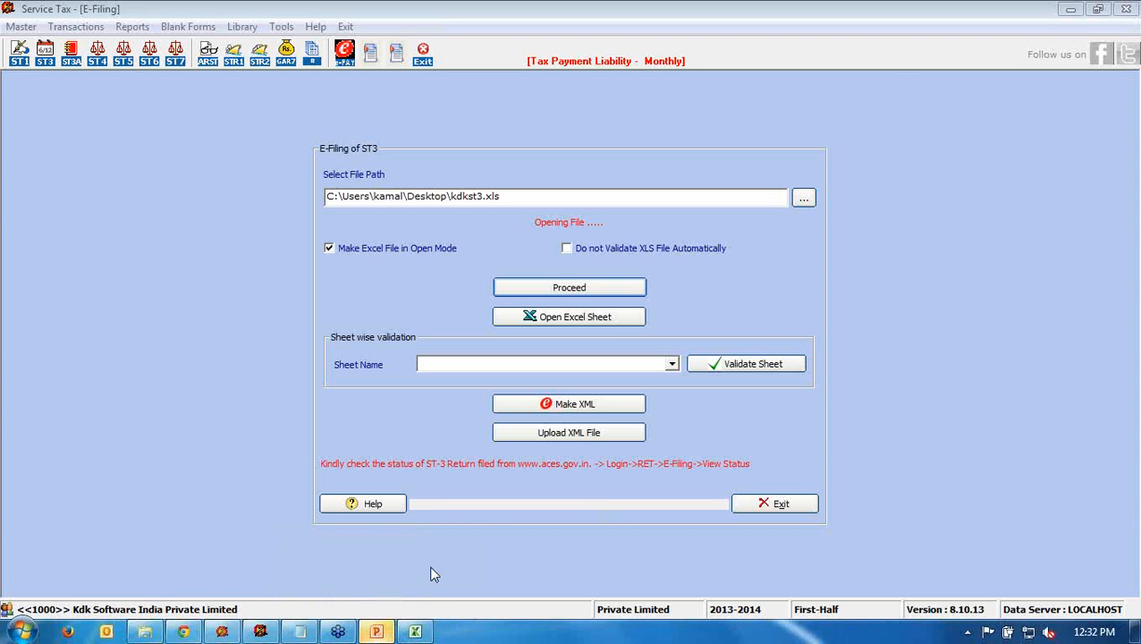
{"action": "left_click", "coordinate": [392, 629]}
{"action": "left_click", "coordinate": [570, 351]}
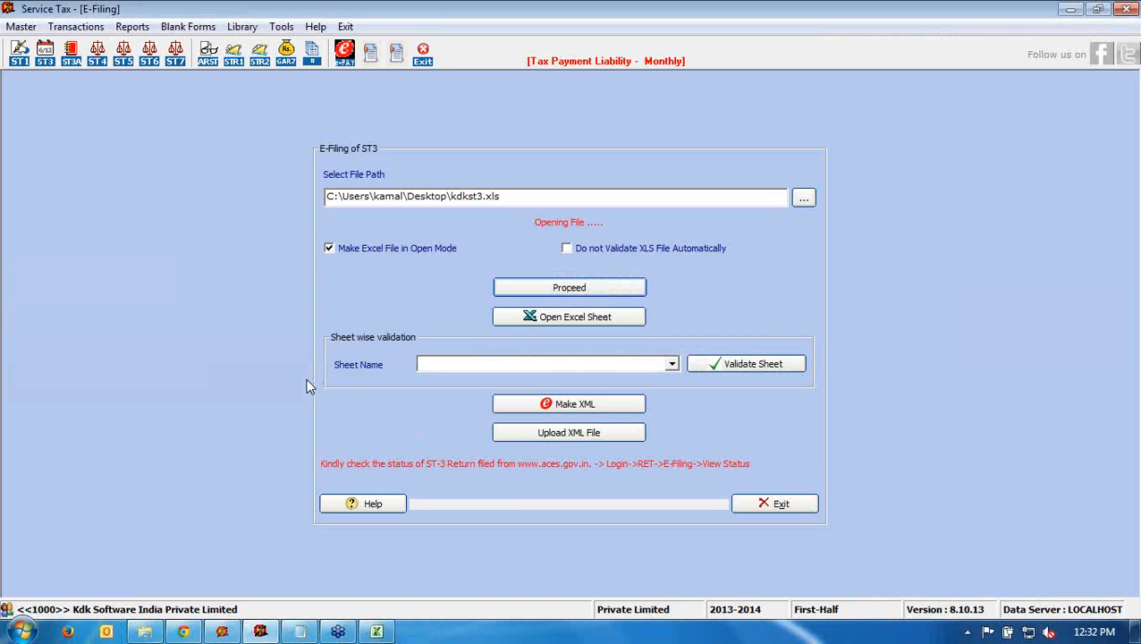
{"action": "mouse_move", "coordinate": [376, 631]}
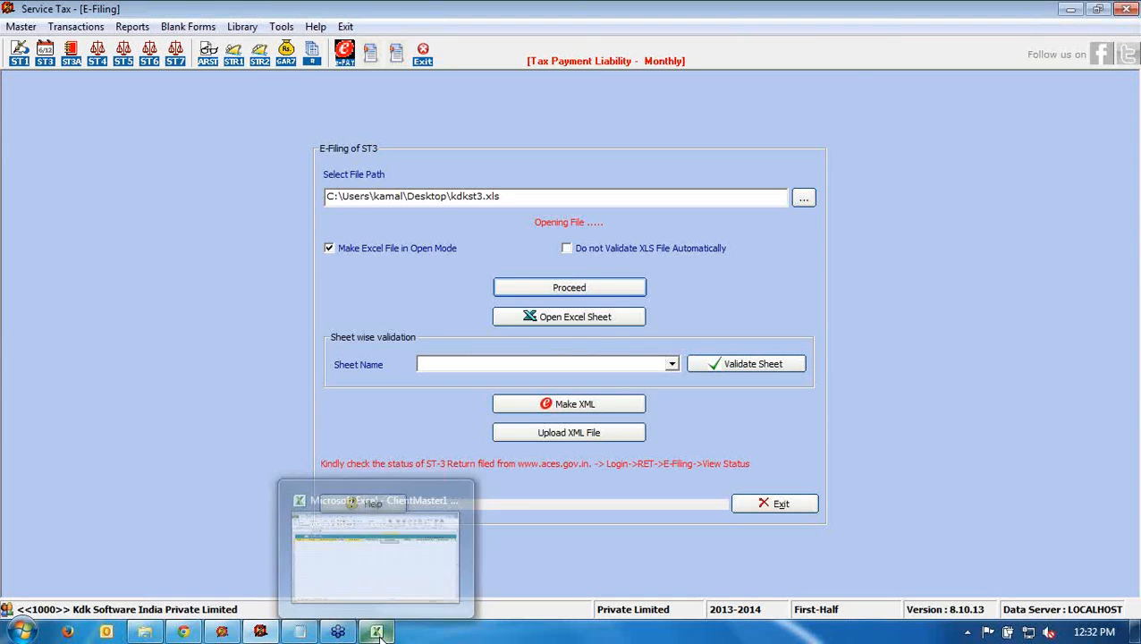
{"action": "left_click", "coordinate": [453, 493]}
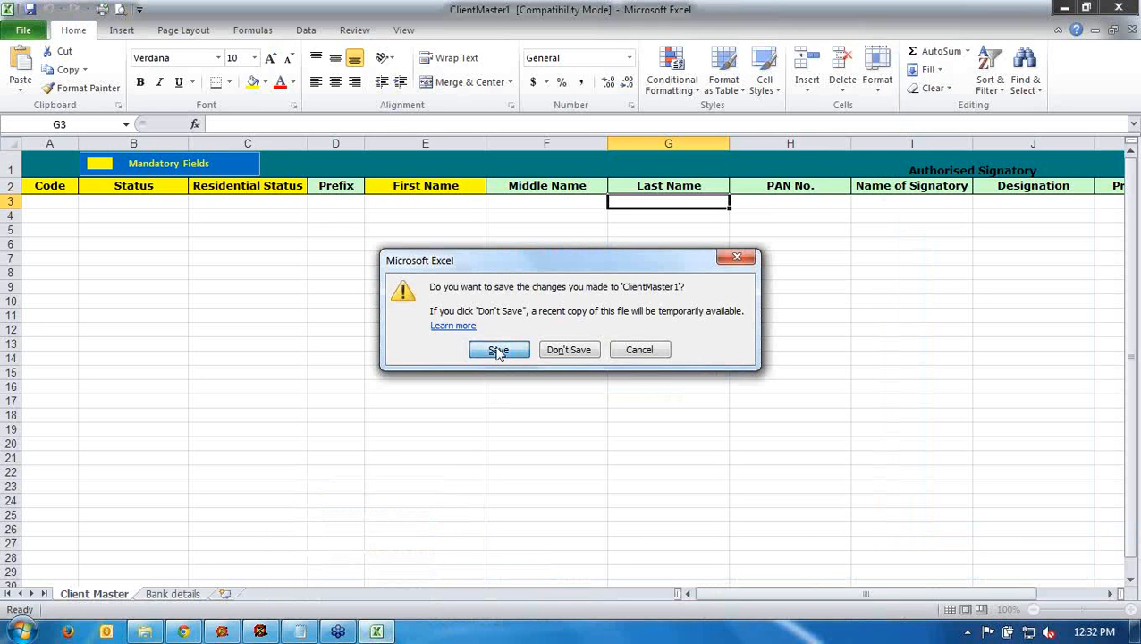
- Save the ClientMaster1 workbook changes to the Desktop and close Excel
{"action": "key", "text": "Return"}
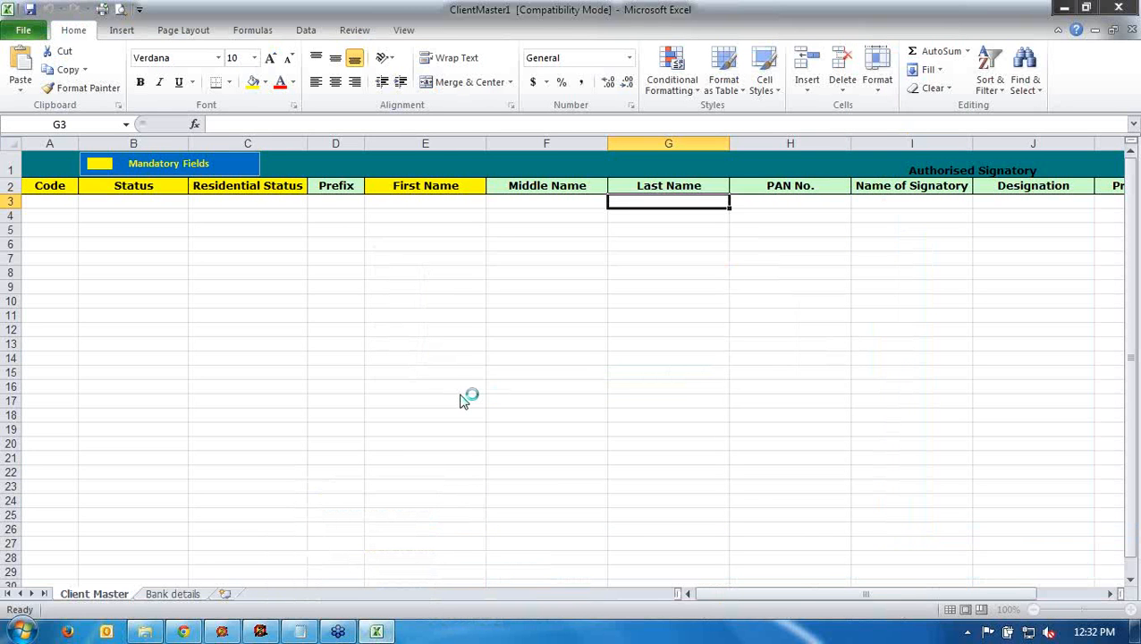
{"action": "left_click", "coordinate": [68, 150]}
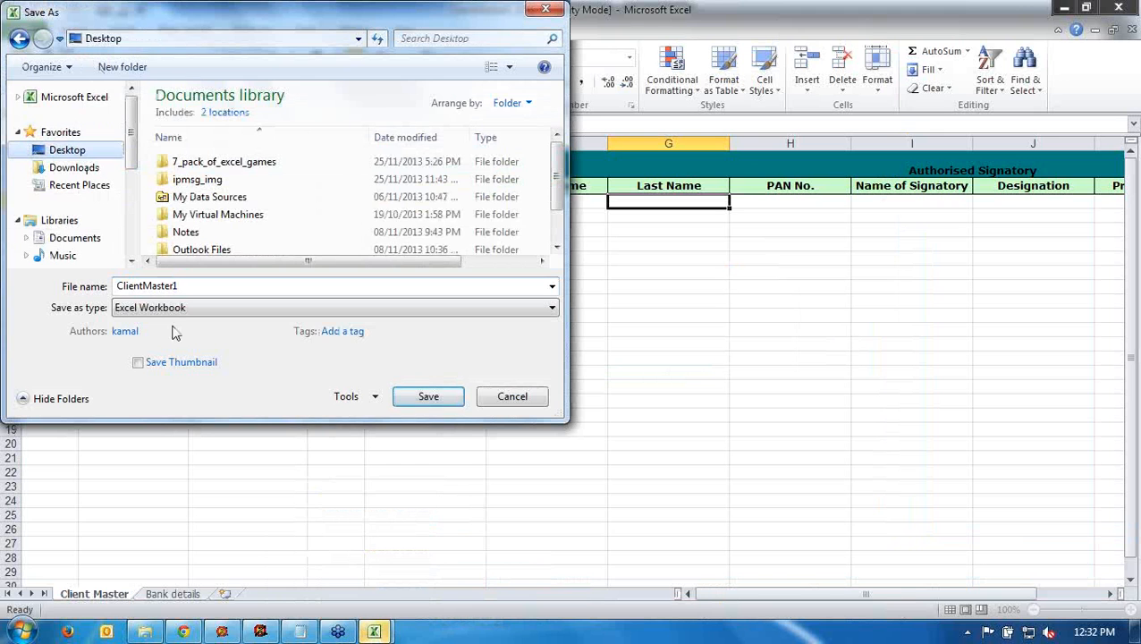
{"action": "left_click", "coordinate": [487, 404]}
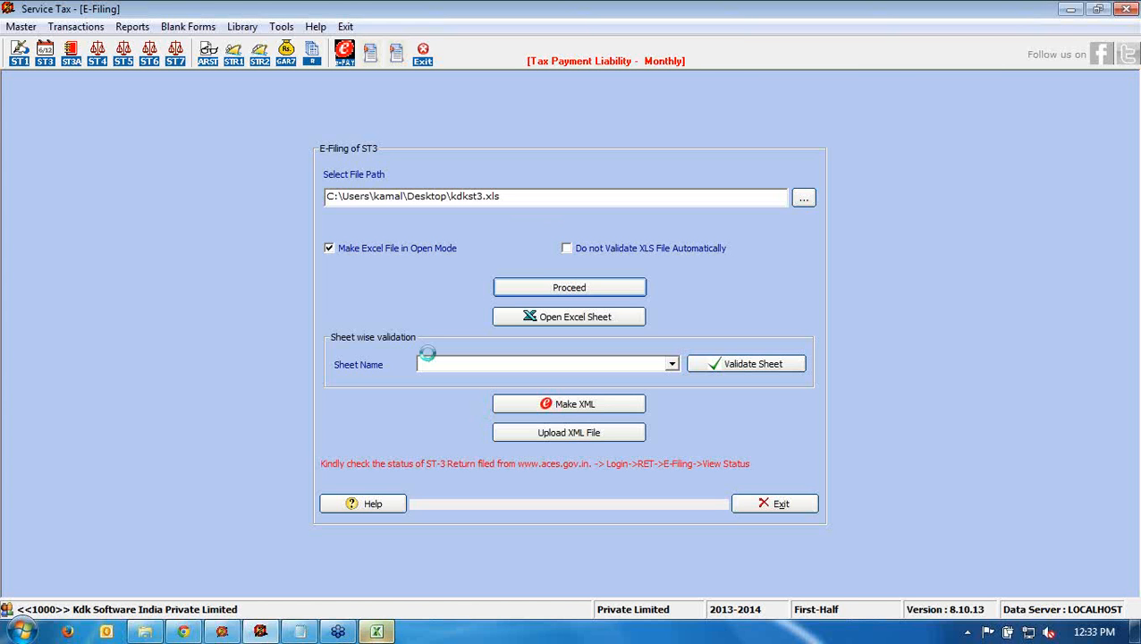
- Bring up the kdkst3 workbook in Excel to see the XML-generated message
{"action": "left_click", "coordinate": [377, 632]}
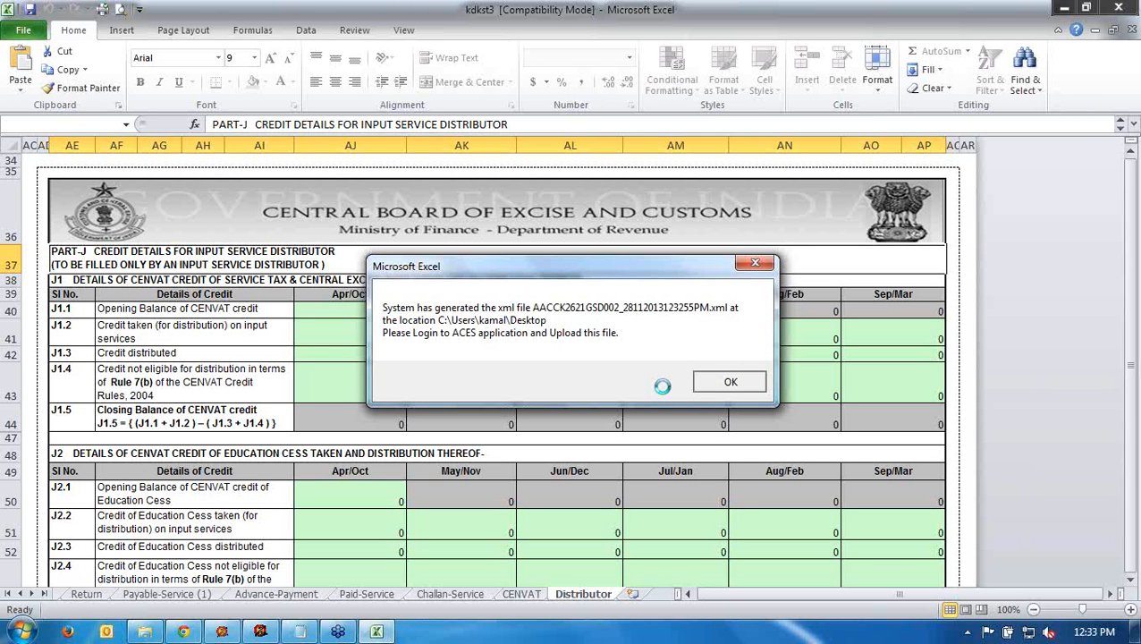
- Dismiss the XML-generated notice and accept the privacy warning so the workbook saves
{"action": "key", "text": "Return"}
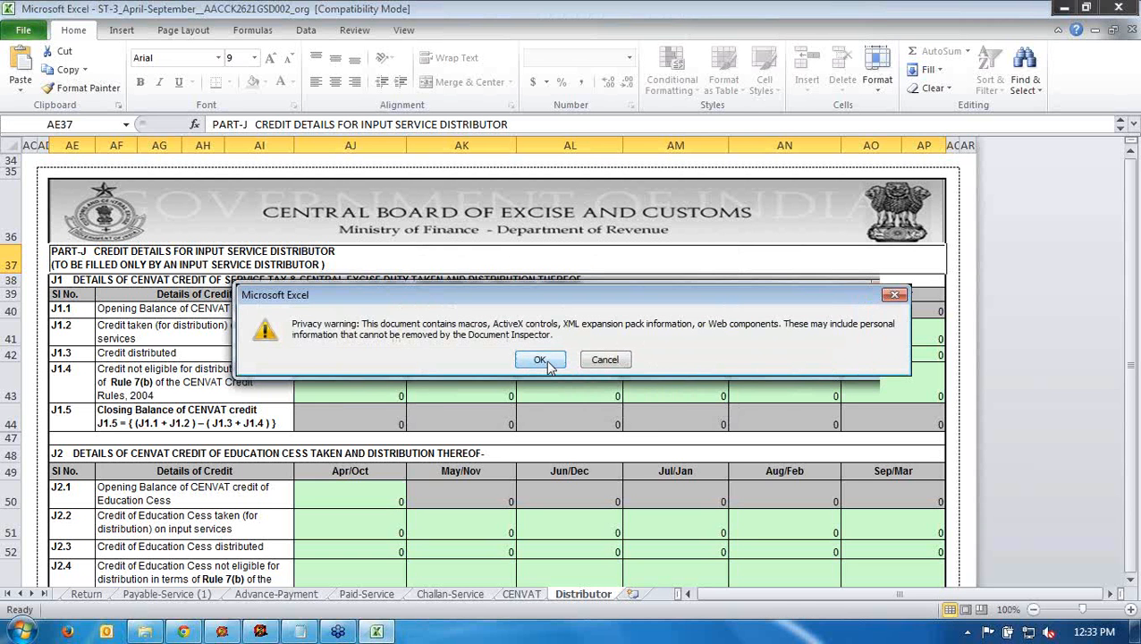
{"action": "left_click", "coordinate": [540, 359]}
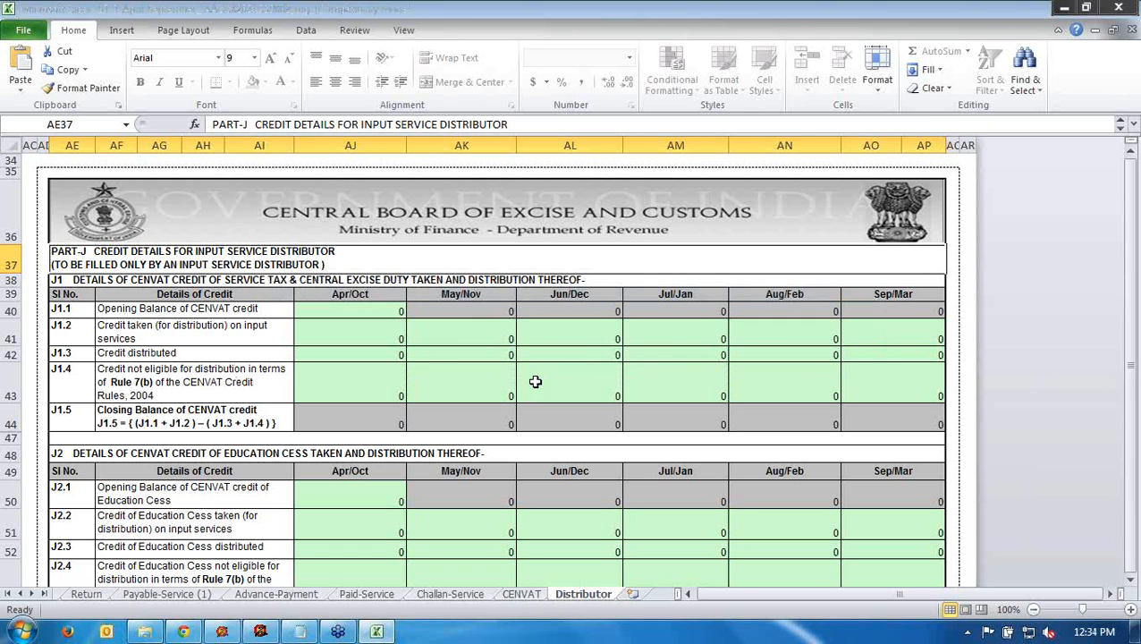
- Browse the Return, Payable-Service (1), Advance-Payment and Paid-Service sheets of the exported workbook
{"action": "left_click", "coordinate": [86, 595]}
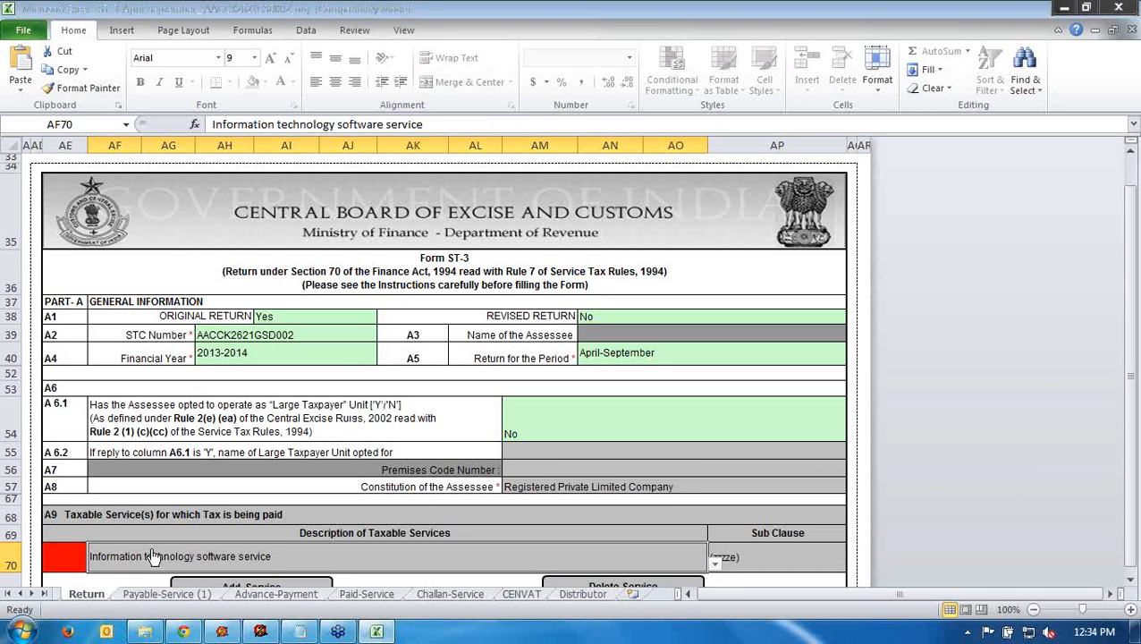
{"action": "scroll", "coordinate": [323, 334], "scroll_direction": "down", "scroll_amount": 1}
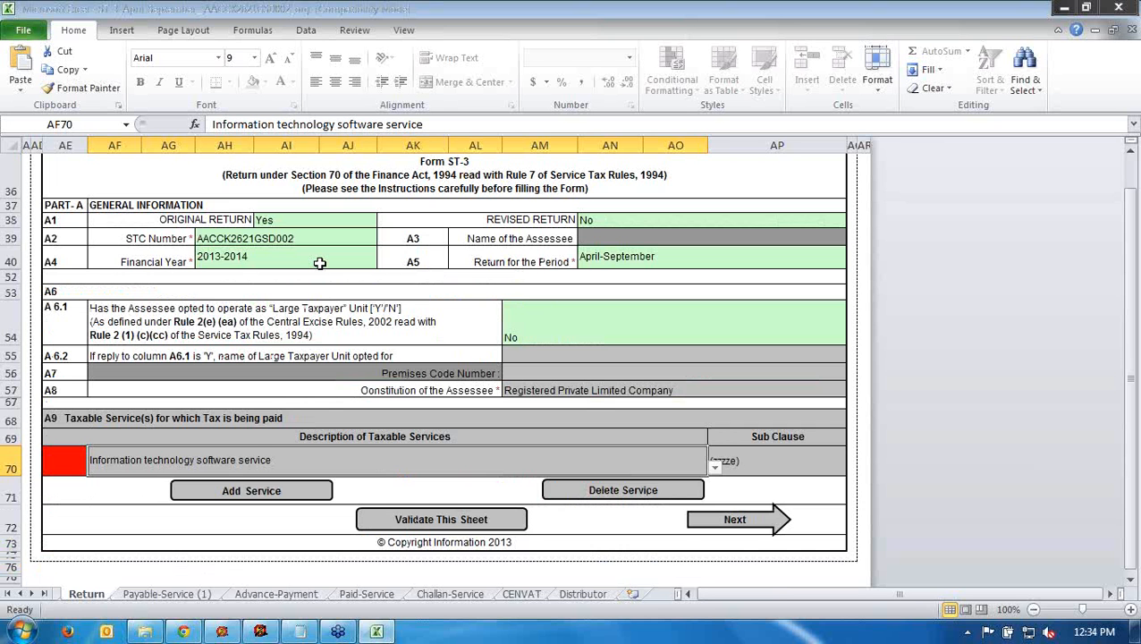
{"action": "left_click", "coordinate": [175, 599]}
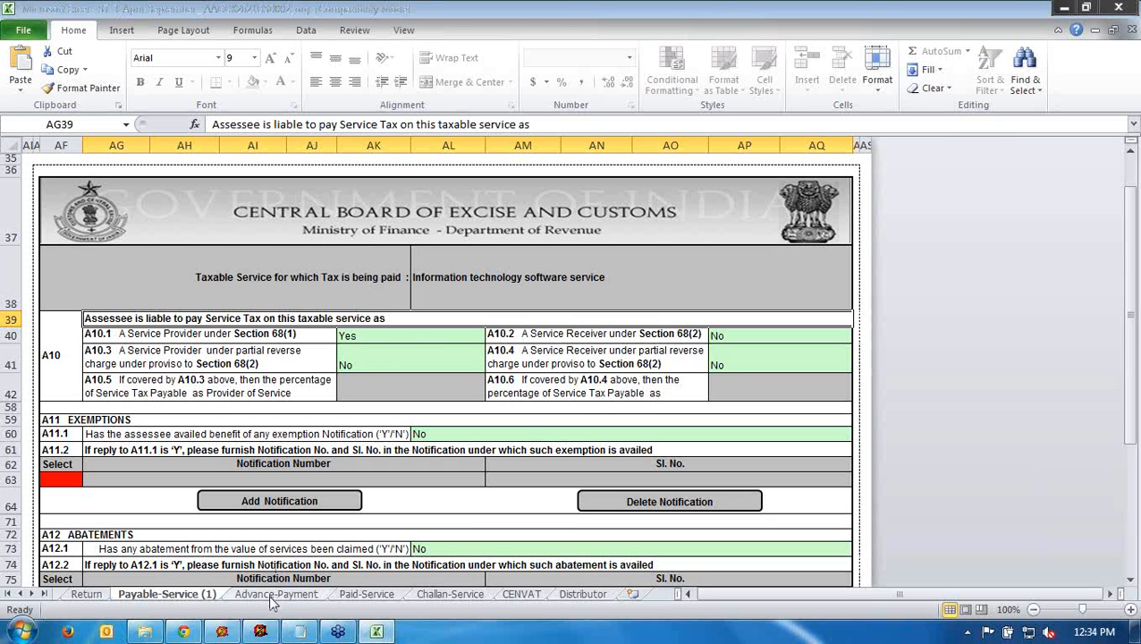
{"action": "left_click", "coordinate": [276, 593]}
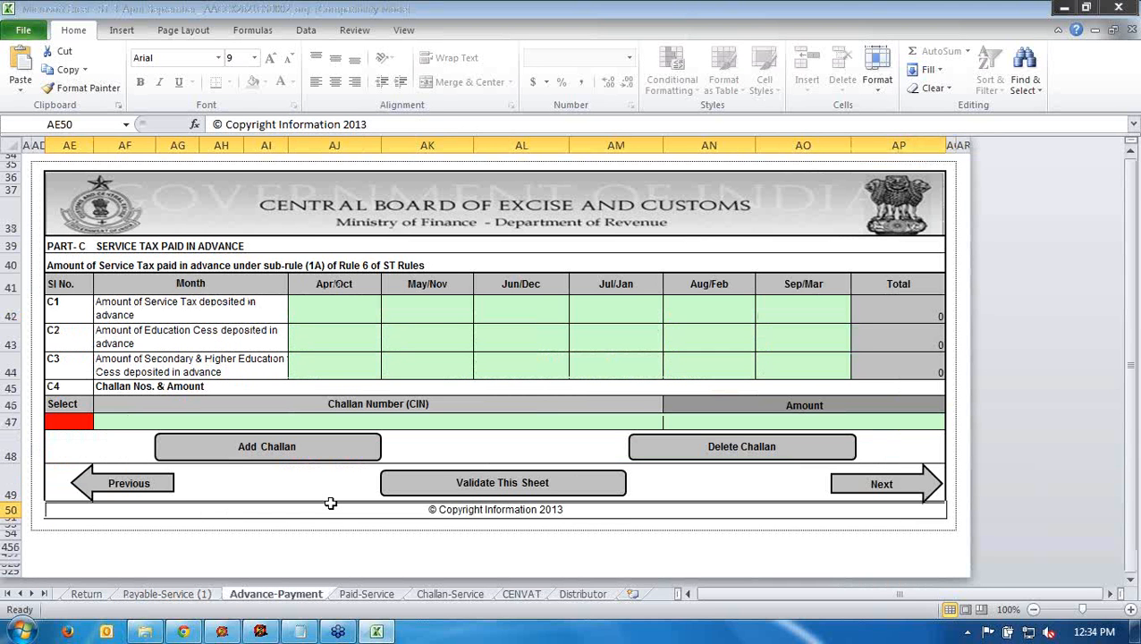
{"action": "left_click", "coordinate": [365, 594]}
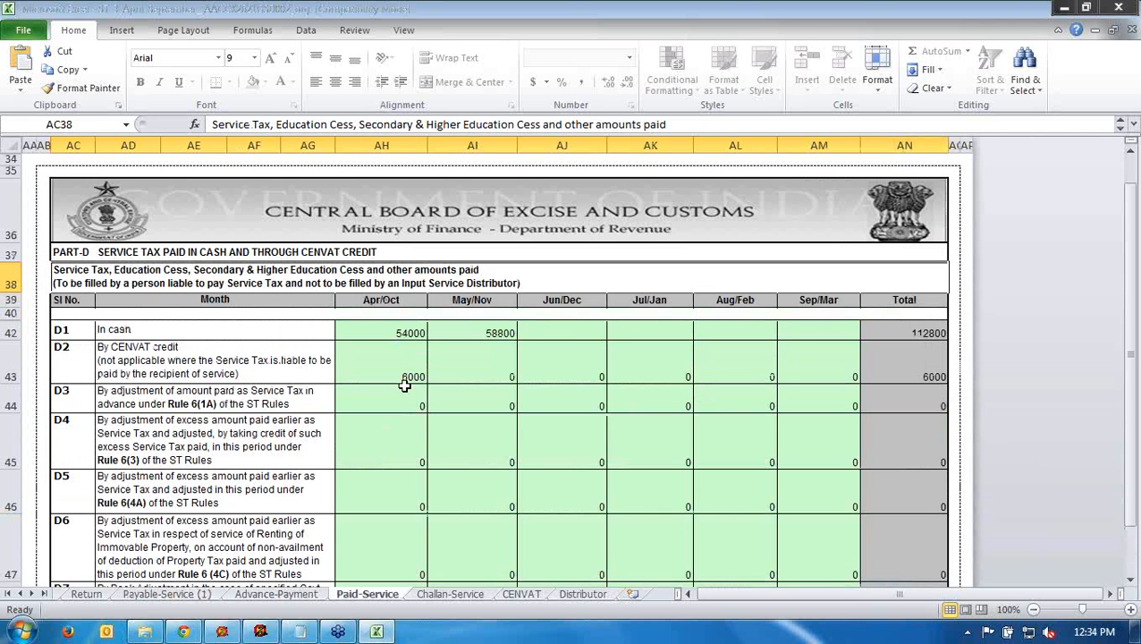
- Check Paid-Service's 54000 cash and 6000 CENVAT credit, then view the Challan-Service and CENVAT sheets
{"action": "left_click", "coordinate": [397, 333]}
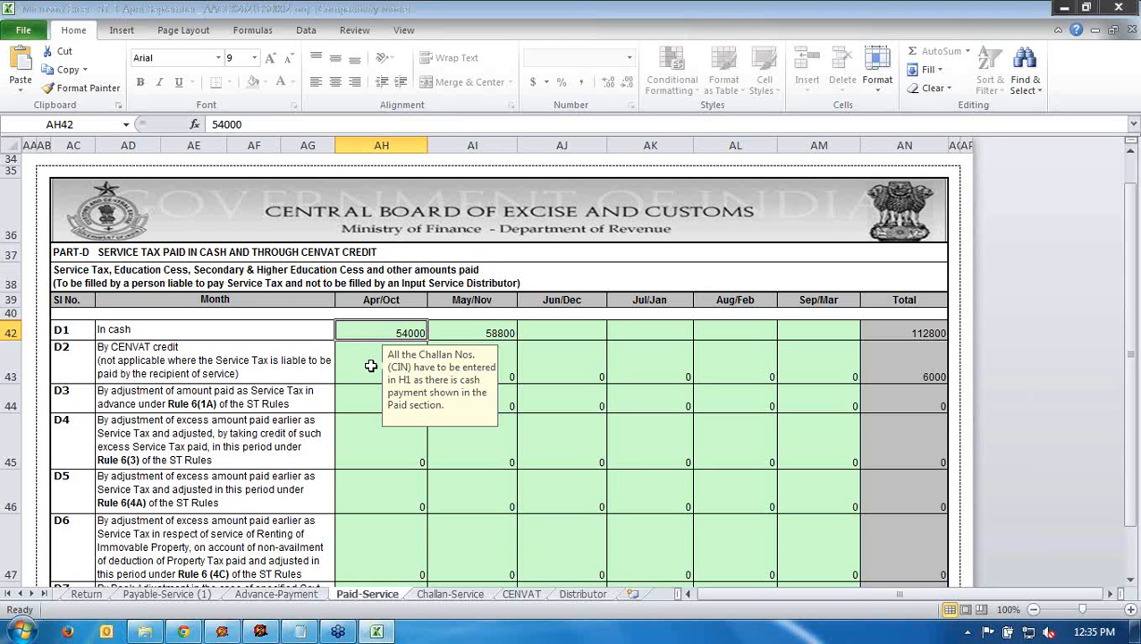
{"action": "left_click", "coordinate": [370, 366]}
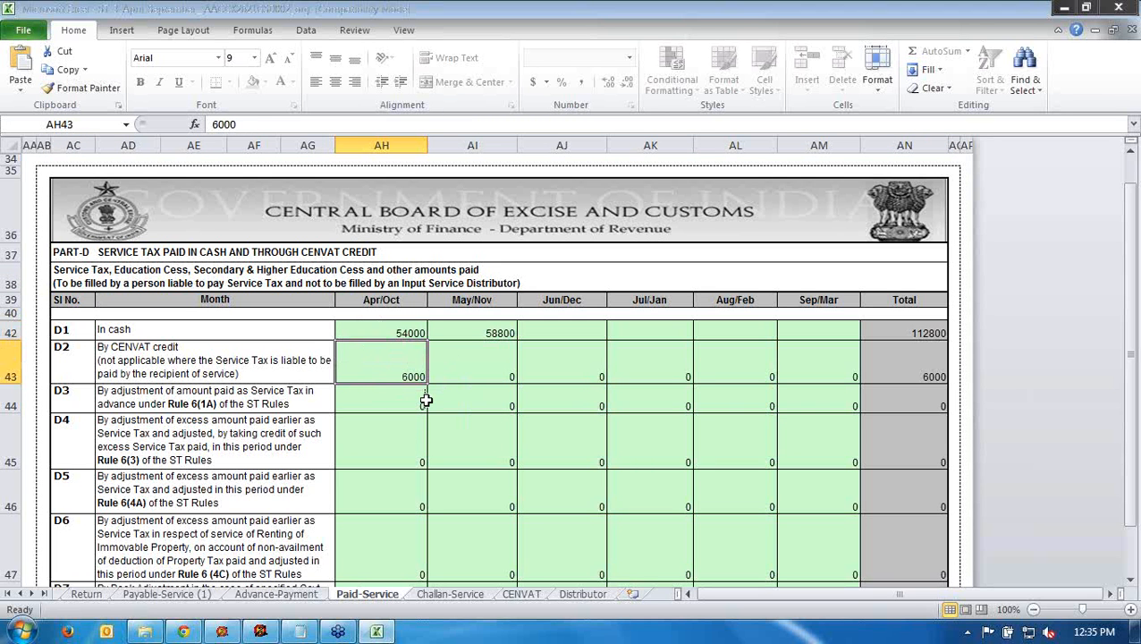
{"action": "scroll", "coordinate": [425, 401], "scroll_direction": "down", "scroll_amount": 4}
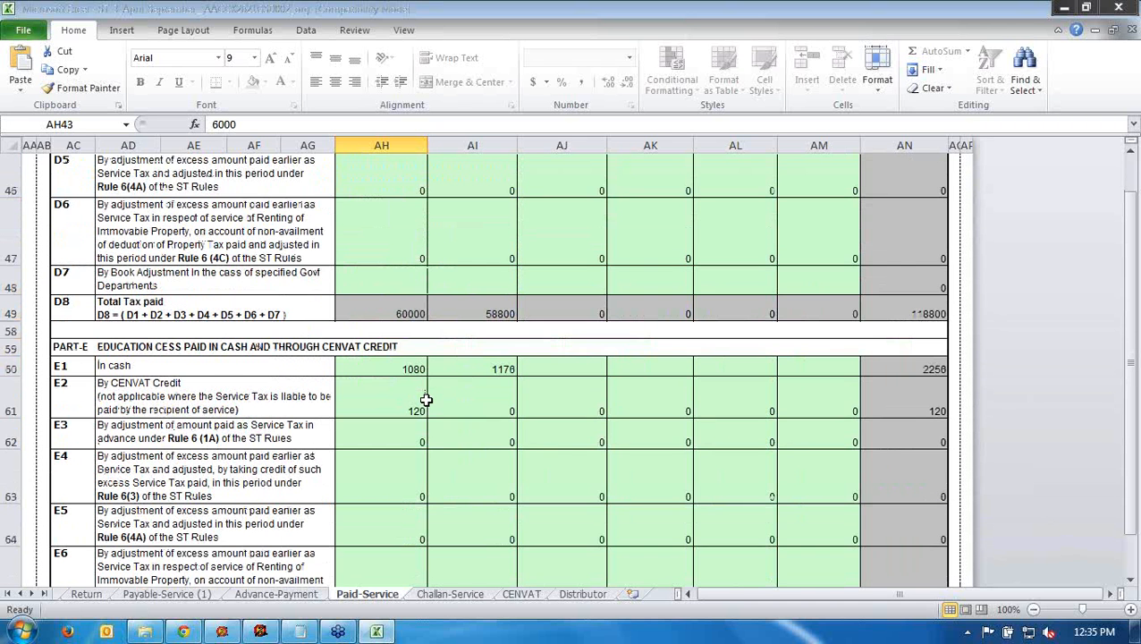
{"action": "scroll", "coordinate": [426, 399], "scroll_direction": "down", "scroll_amount": 5}
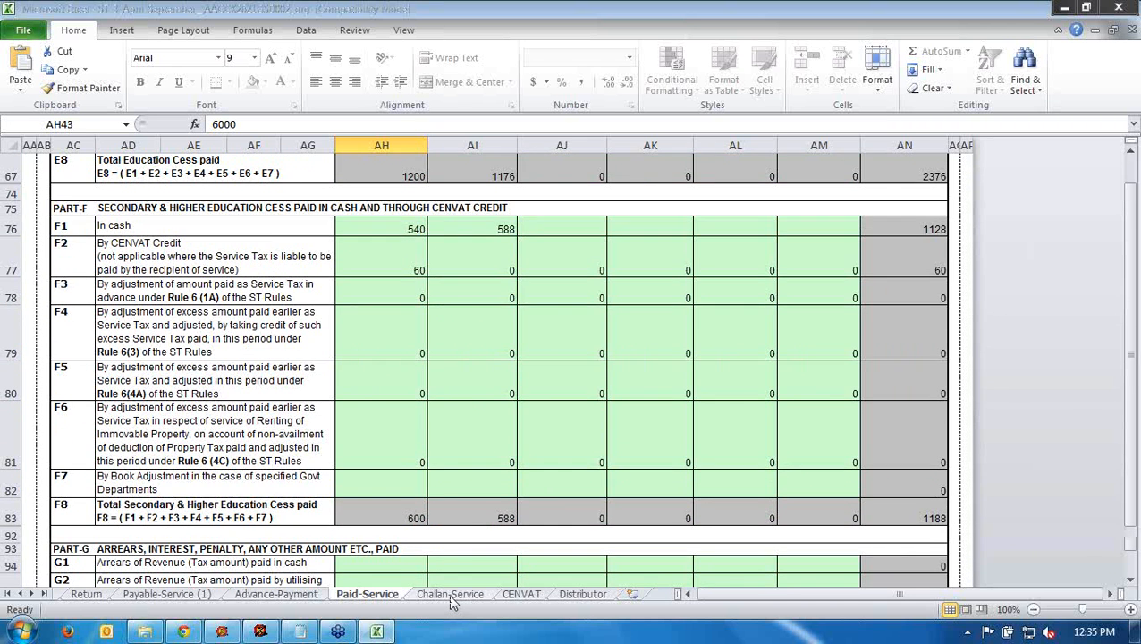
{"action": "left_click", "coordinate": [450, 595]}
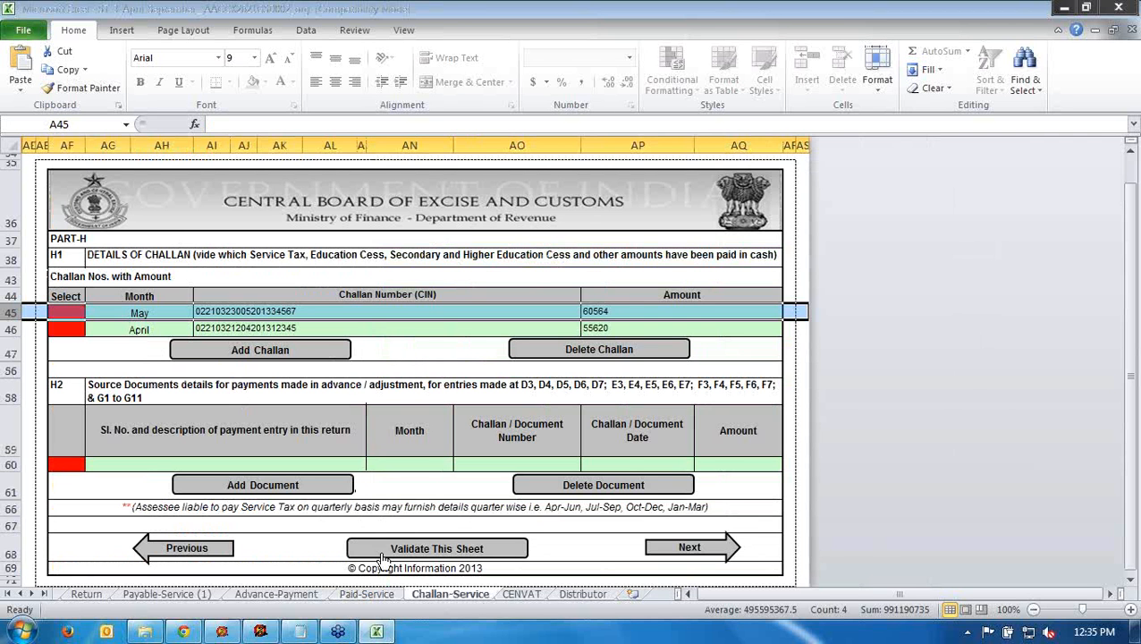
{"action": "left_click", "coordinate": [522, 595]}
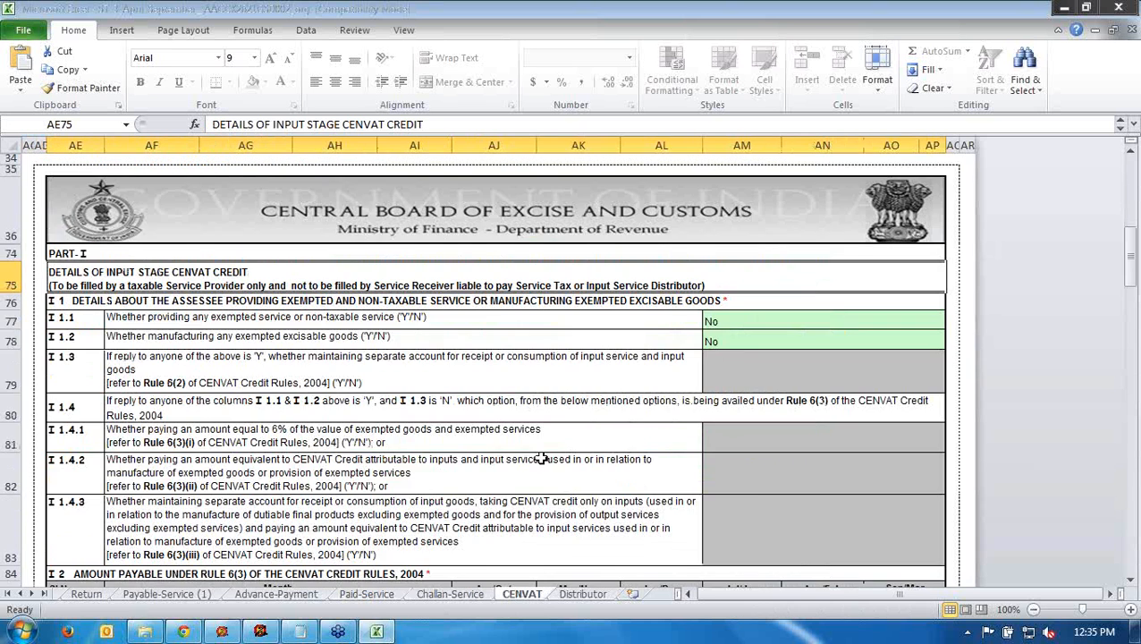
- Verify the 6000 input-service credit and 6000 credit used for service tax on CENVAT
{"action": "scroll", "coordinate": [541, 474], "scroll_direction": "down", "scroll_amount": 7}
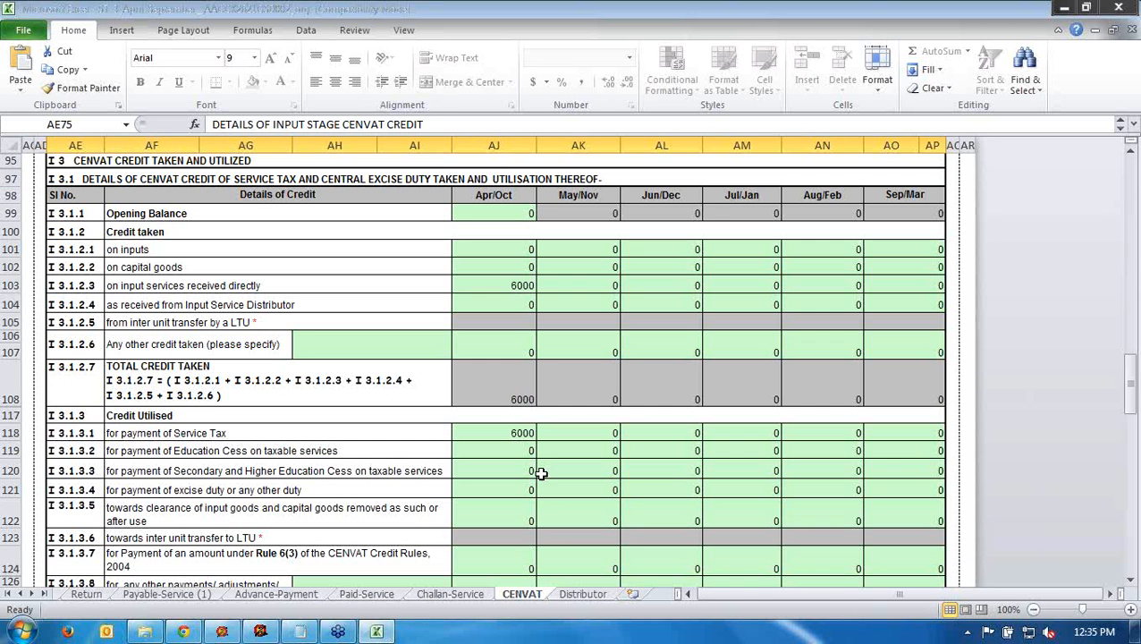
{"action": "left_click", "coordinate": [510, 285]}
{"action": "left_click", "coordinate": [492, 433]}
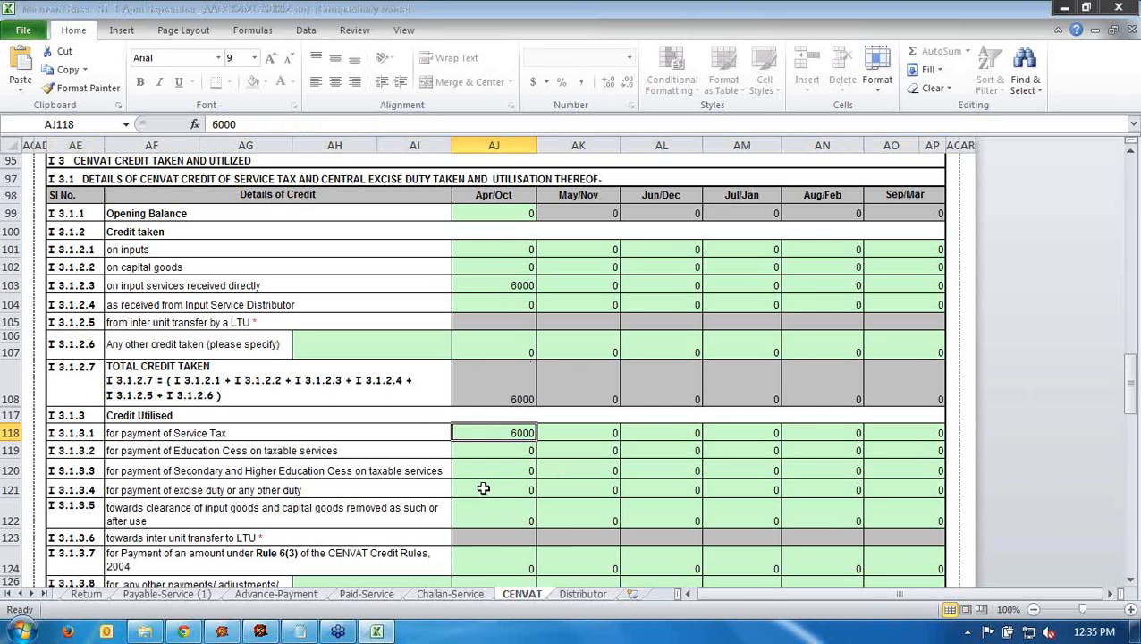
- Look through the Distributor sheet, then close the ST-3 workbook
{"action": "left_click", "coordinate": [577, 594]}
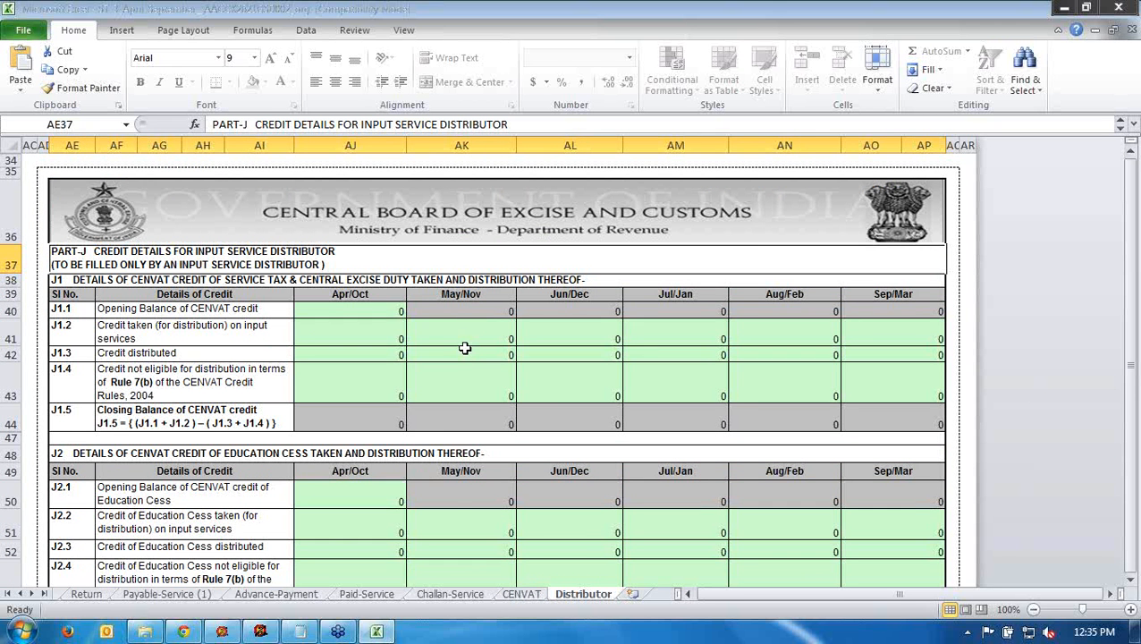
{"action": "scroll", "coordinate": [596, 497], "scroll_direction": "down", "scroll_amount": 7}
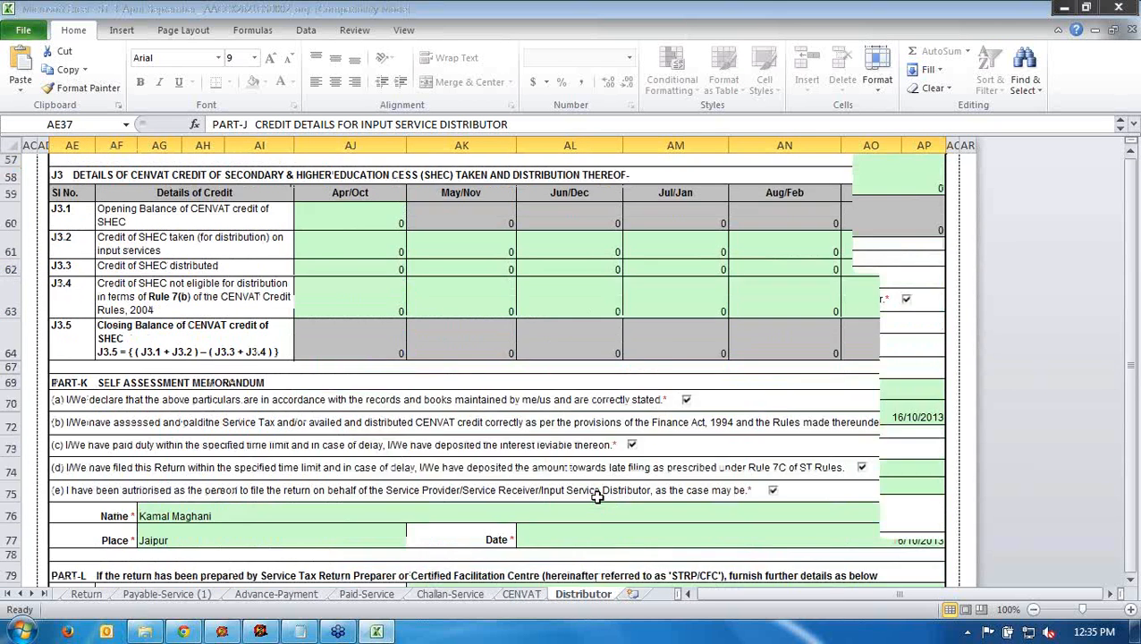
{"action": "scroll", "coordinate": [597, 496], "scroll_direction": "down", "scroll_amount": 6}
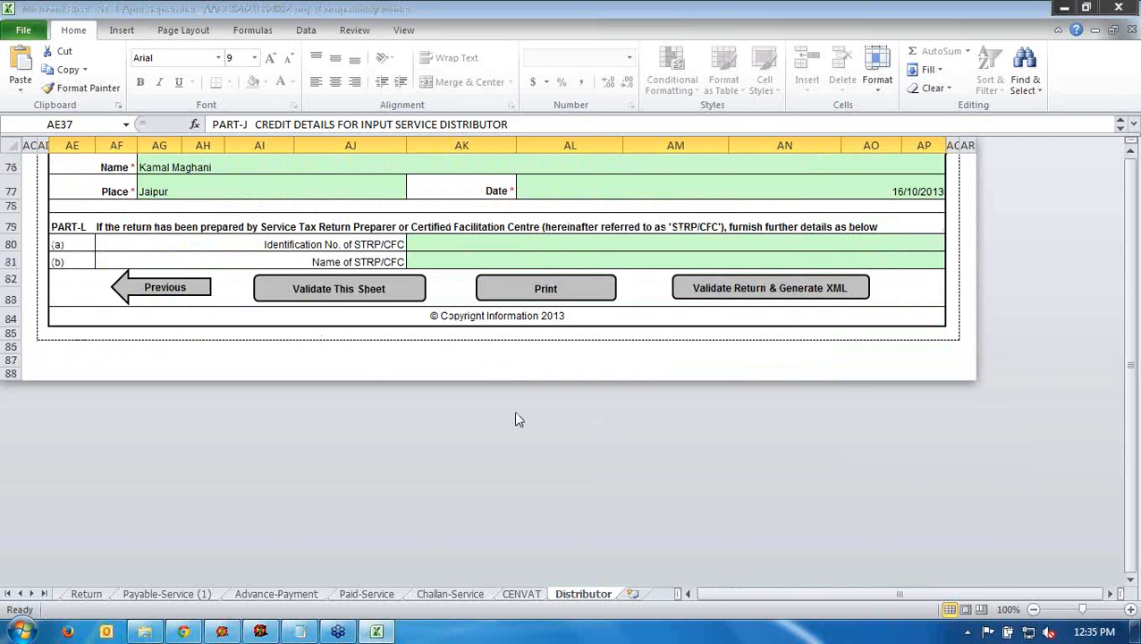
{"action": "scroll", "coordinate": [516, 420], "scroll_direction": "up", "scroll_amount": 10}
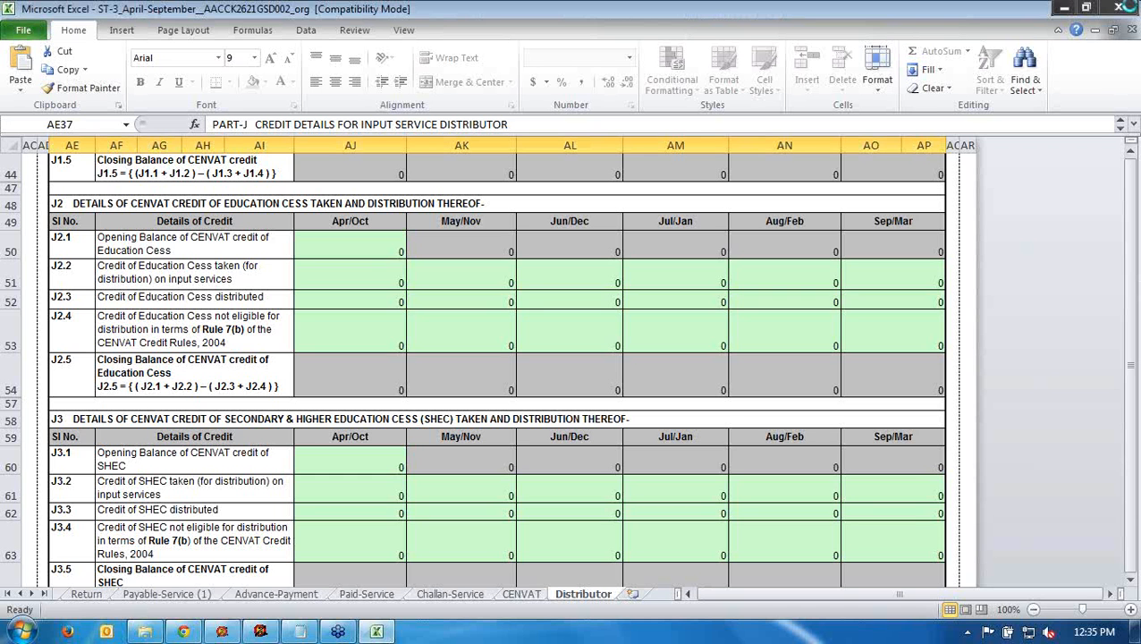
{"action": "left_click", "coordinate": [1118, 7]}
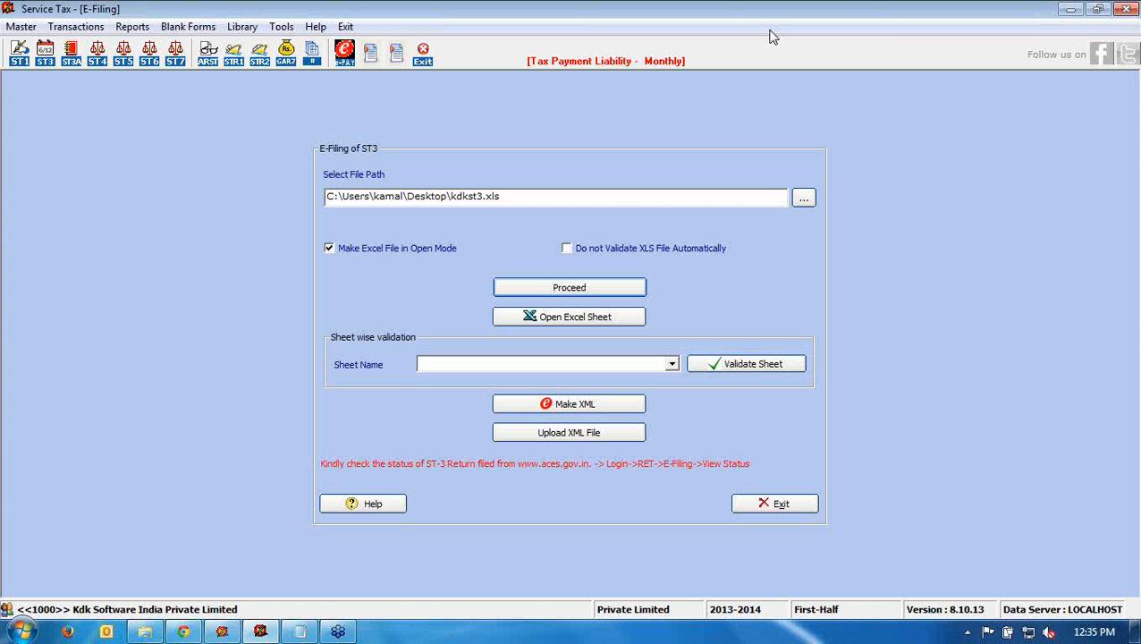
{"action": "left_click", "coordinate": [1137, 632]}
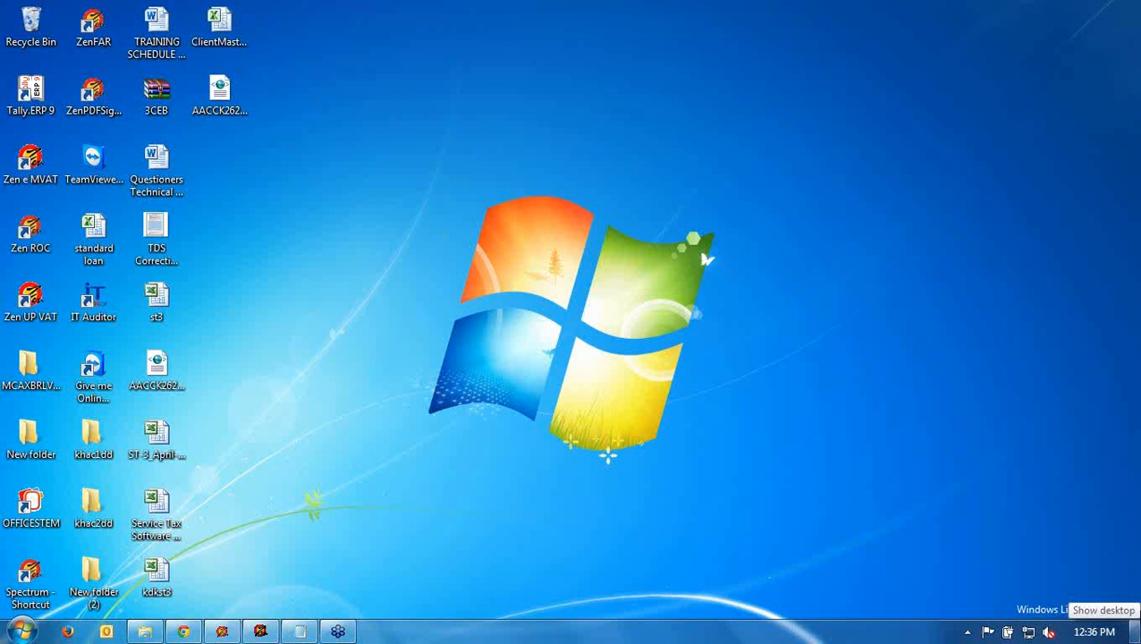
{"action": "left_click", "coordinate": [221, 95]}
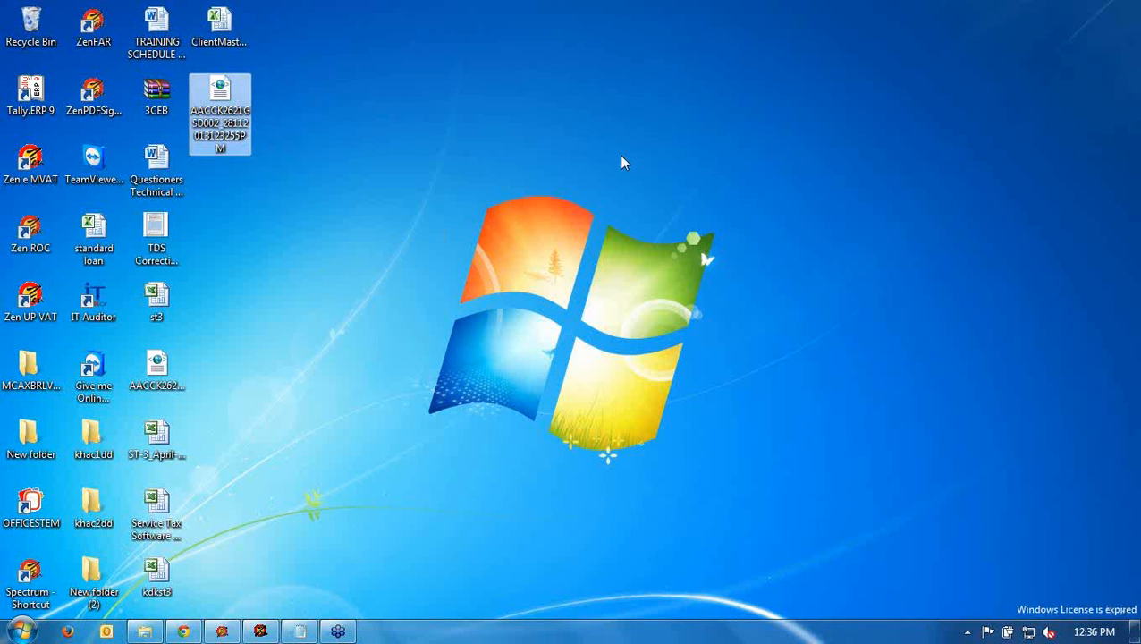
{"action": "left_click", "coordinate": [1118, 38]}
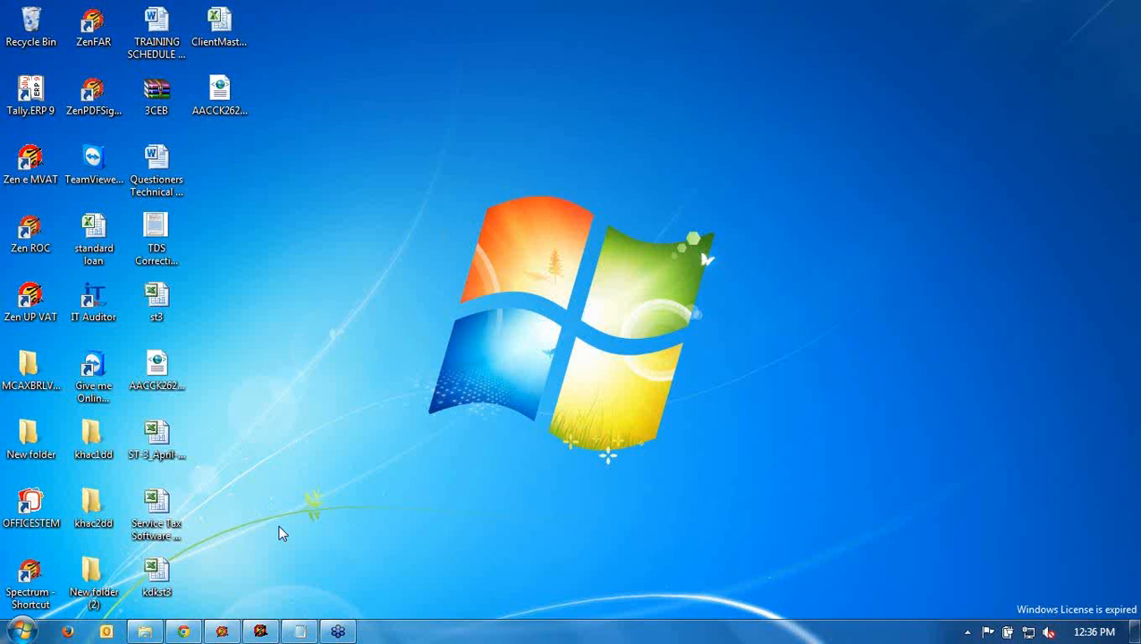
{"action": "left_click", "coordinate": [260, 632]}
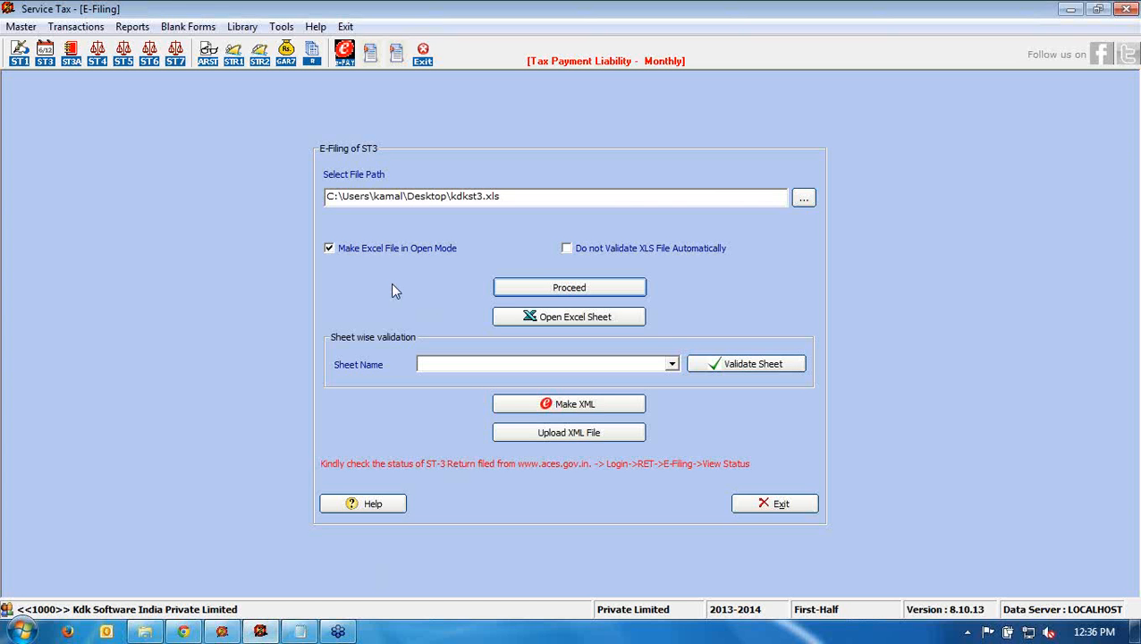
- Start the XML upload, exit the e-Return login, and leave the E-Filing of ST3 screen
{"action": "left_click", "coordinate": [568, 436]}
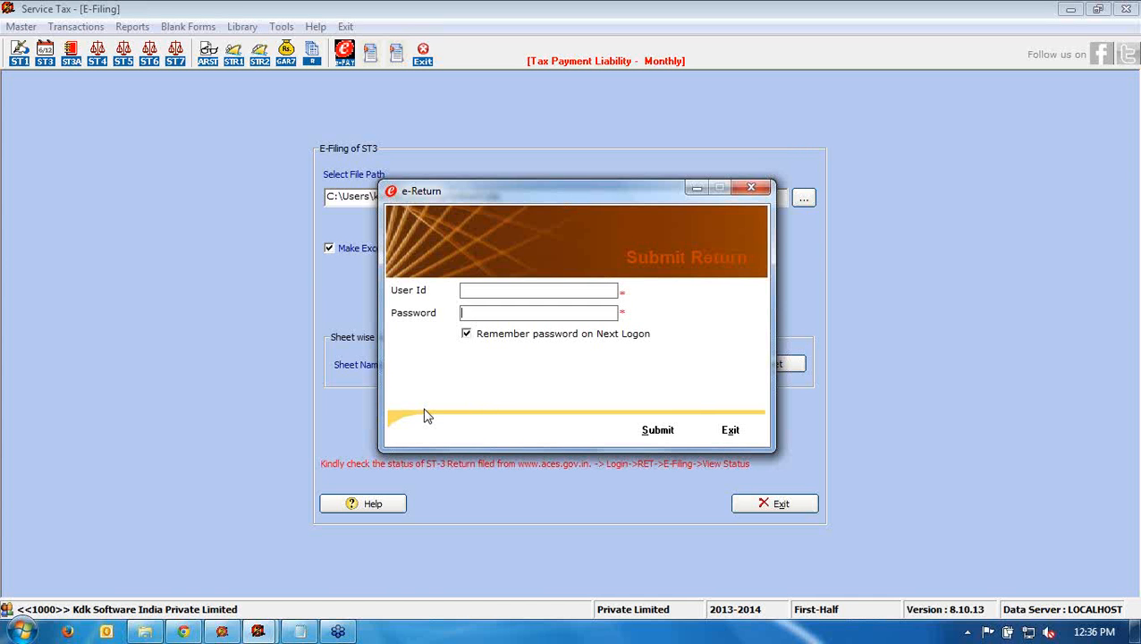
{"action": "left_click", "coordinate": [729, 429]}
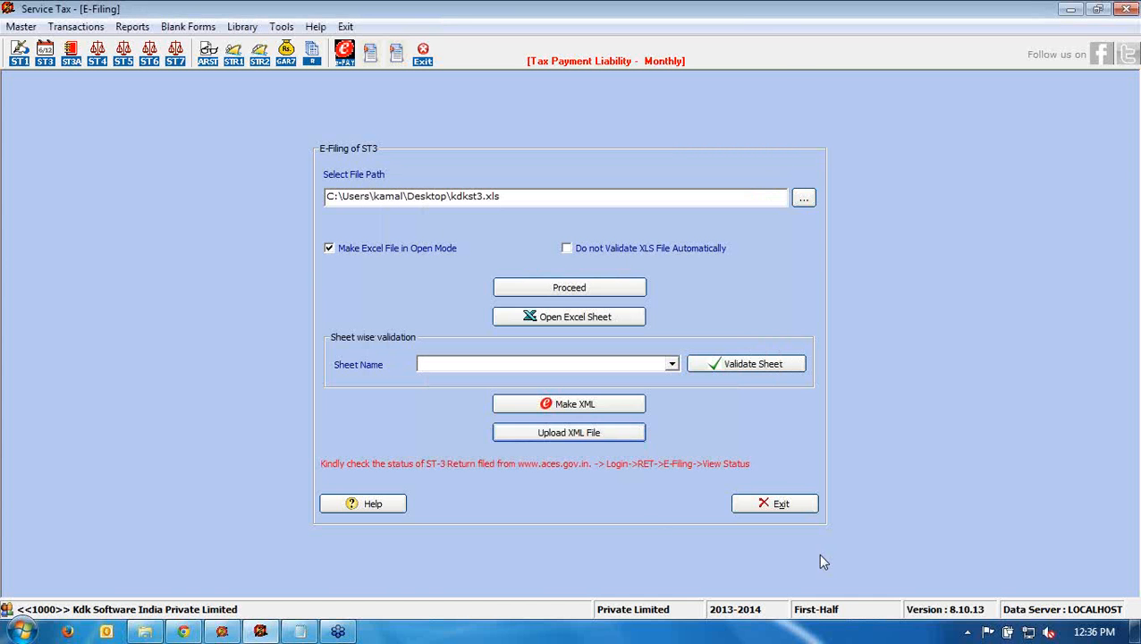
{"action": "left_click", "coordinate": [802, 504]}
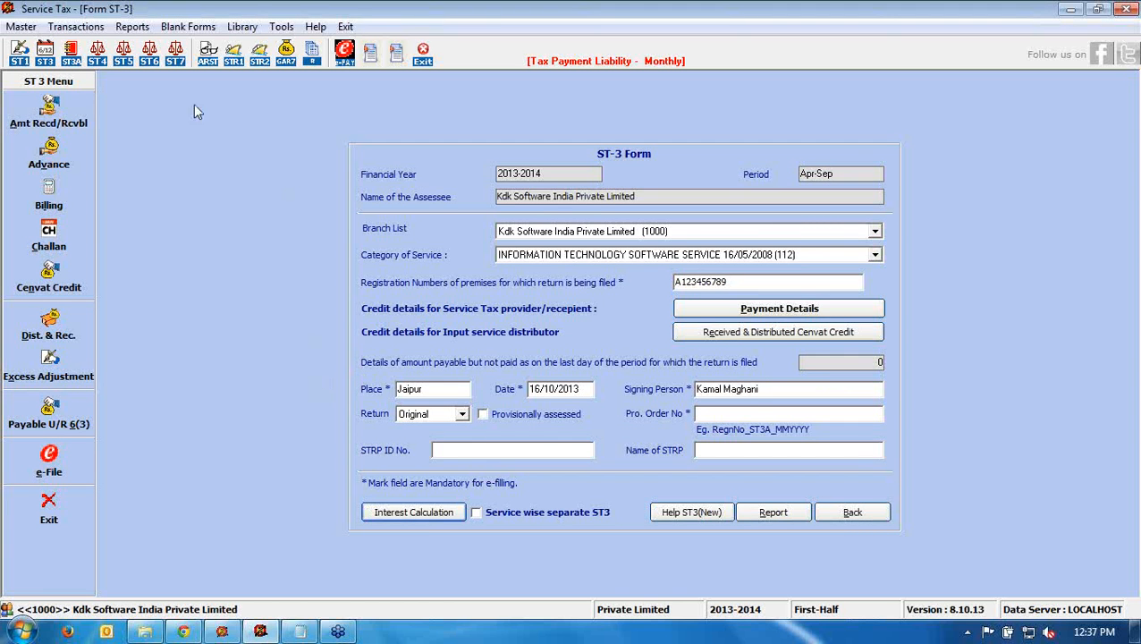
- Add SECURITY AGENCIES to the applicable services, save, and set it as the ST-3 category of service
{"action": "left_click", "coordinate": [22, 27]}
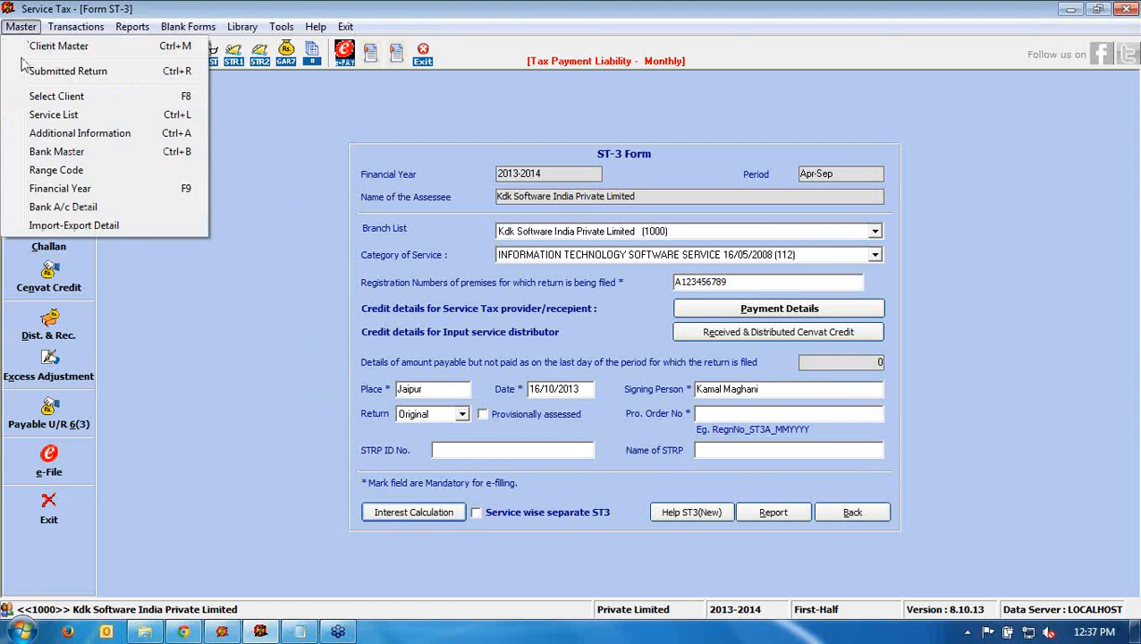
{"action": "left_click", "coordinate": [53, 133]}
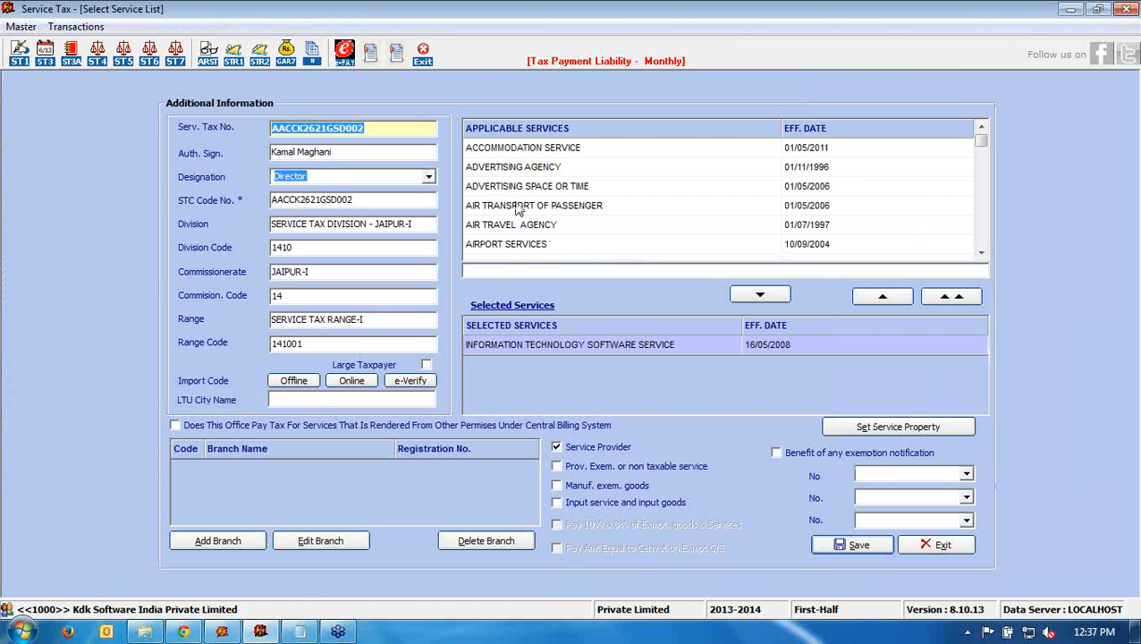
{"action": "left_click", "coordinate": [517, 211]}
{"action": "key", "text": "s"}
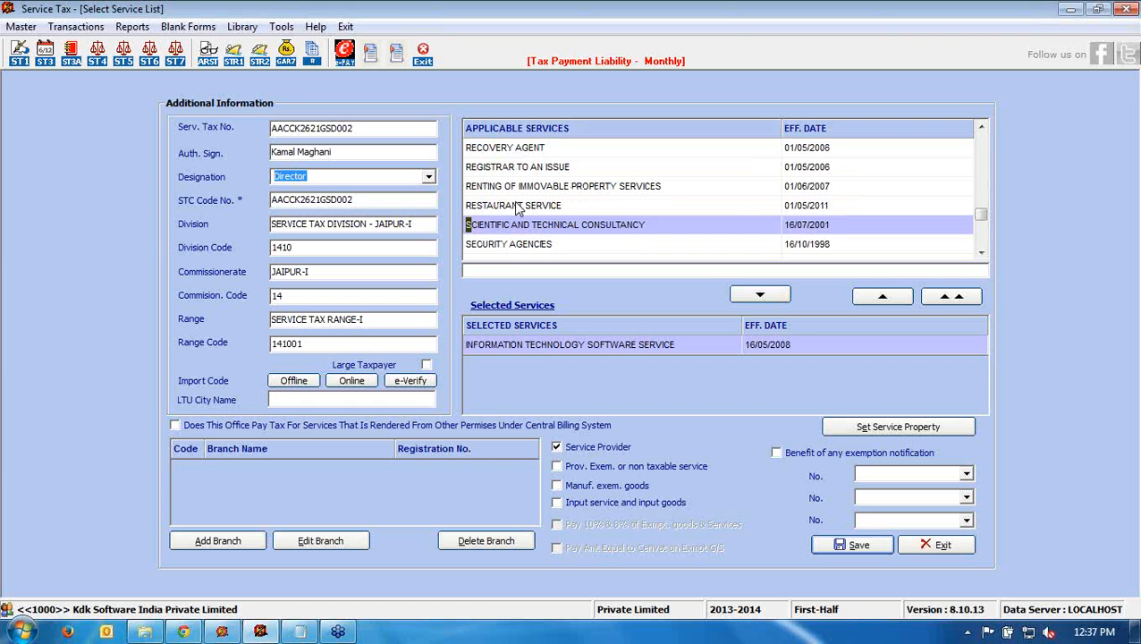
{"action": "double_click", "coordinate": [505, 244]}
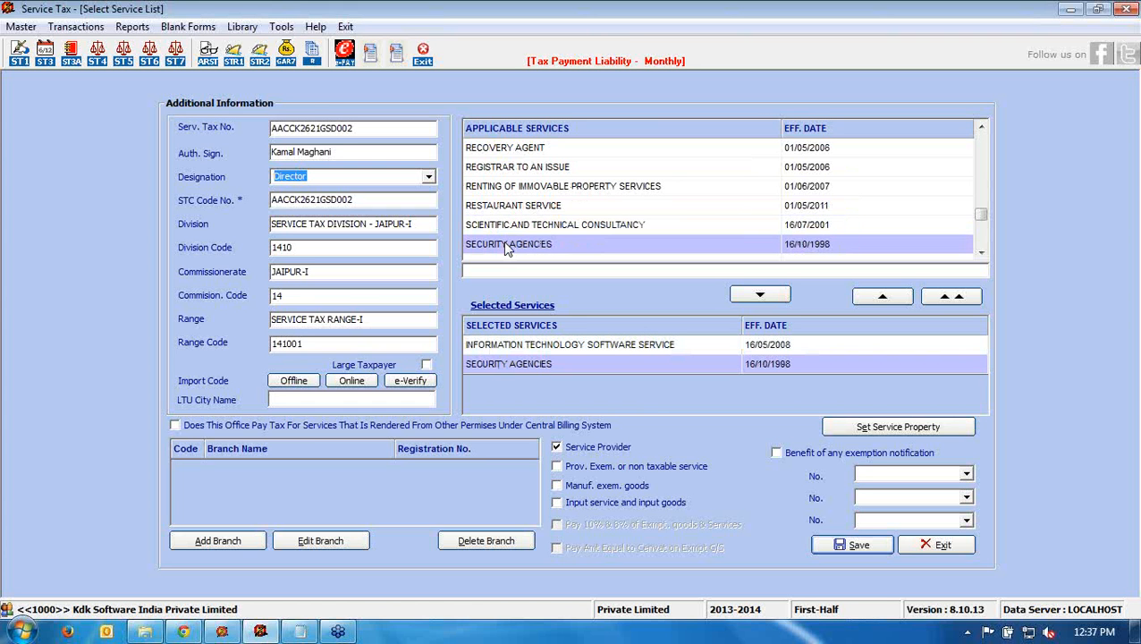
{"action": "left_click", "coordinate": [819, 544]}
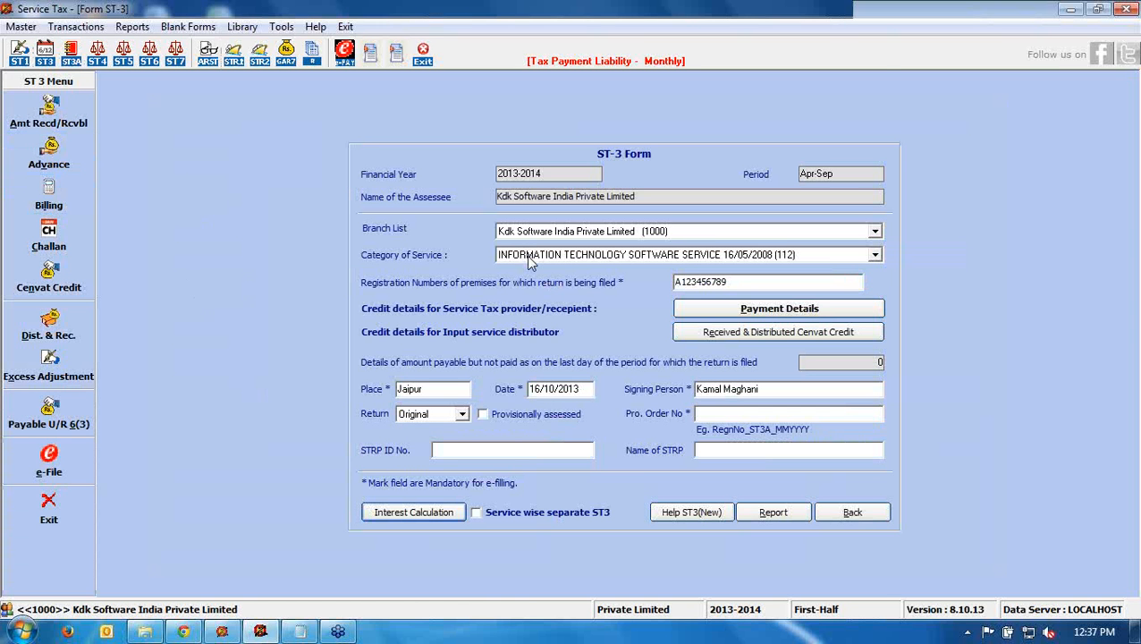
{"action": "left_click", "coordinate": [527, 256]}
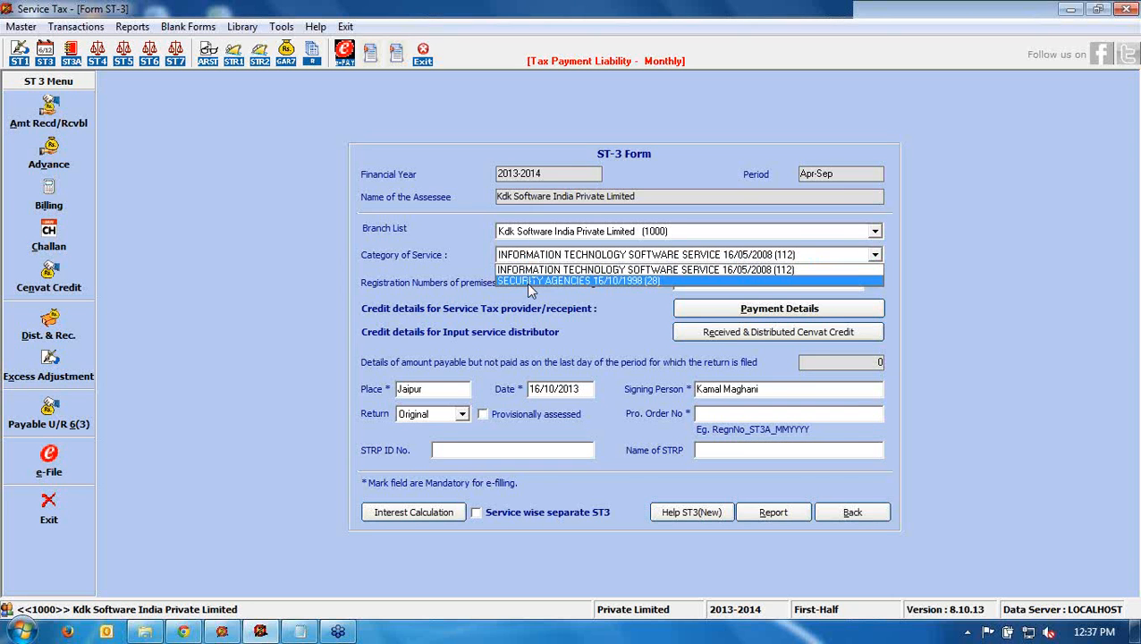
{"action": "left_click", "coordinate": [530, 281]}
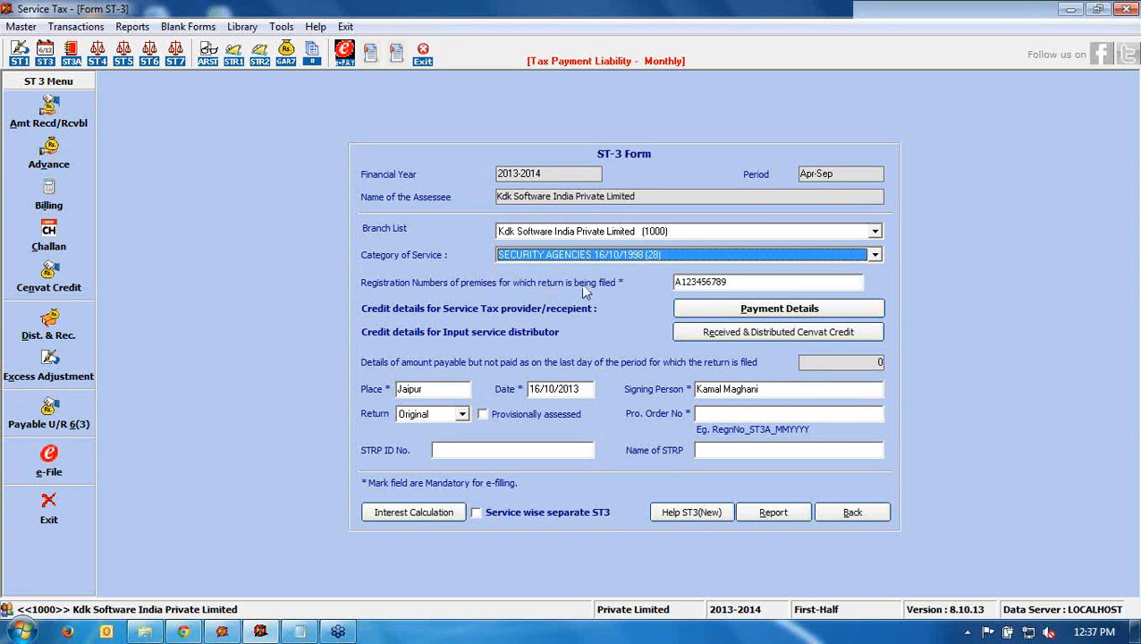
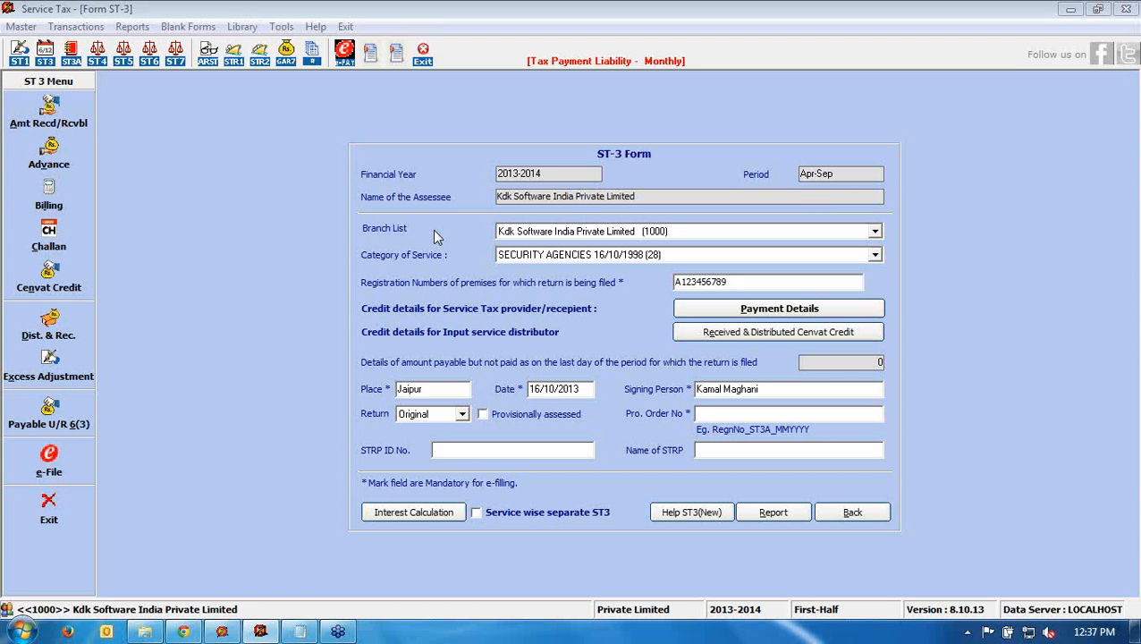
- Close Form ST-3, open the ST-1 registration application, and cancel its e-filing login
{"action": "key", "text": "Escape"}
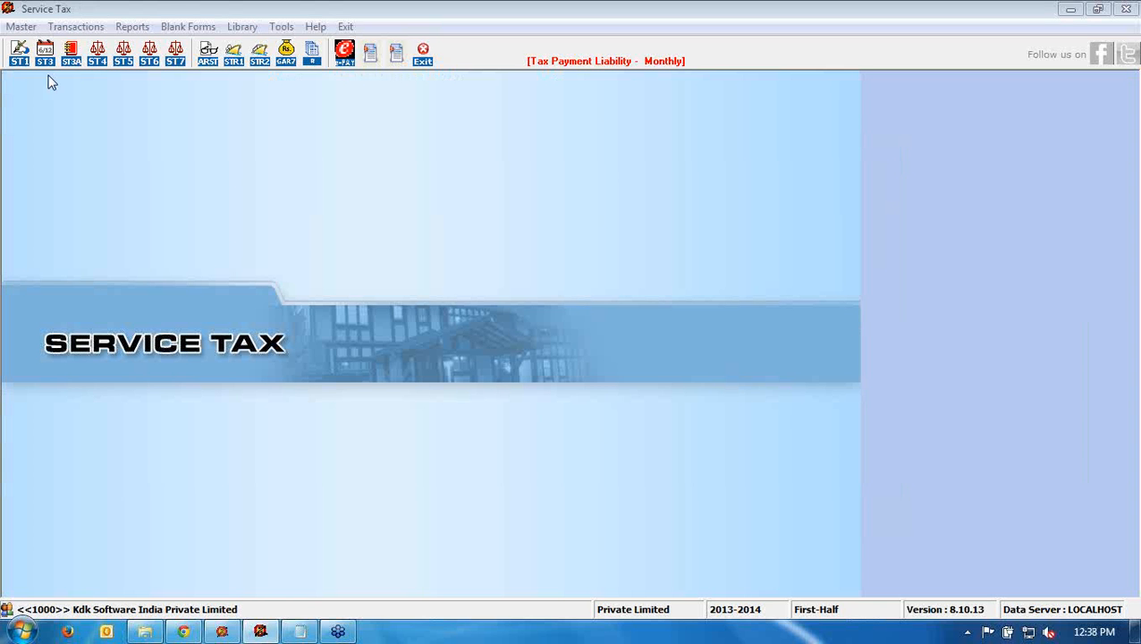
{"action": "left_click", "coordinate": [31, 27]}
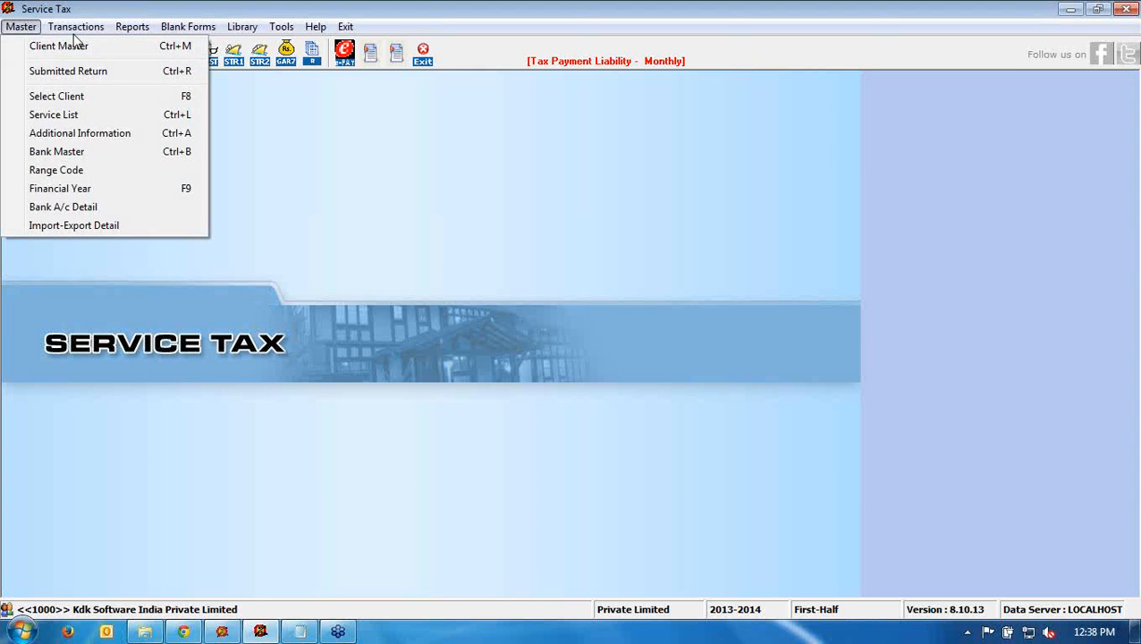
{"action": "mouse_move", "coordinate": [76, 27]}
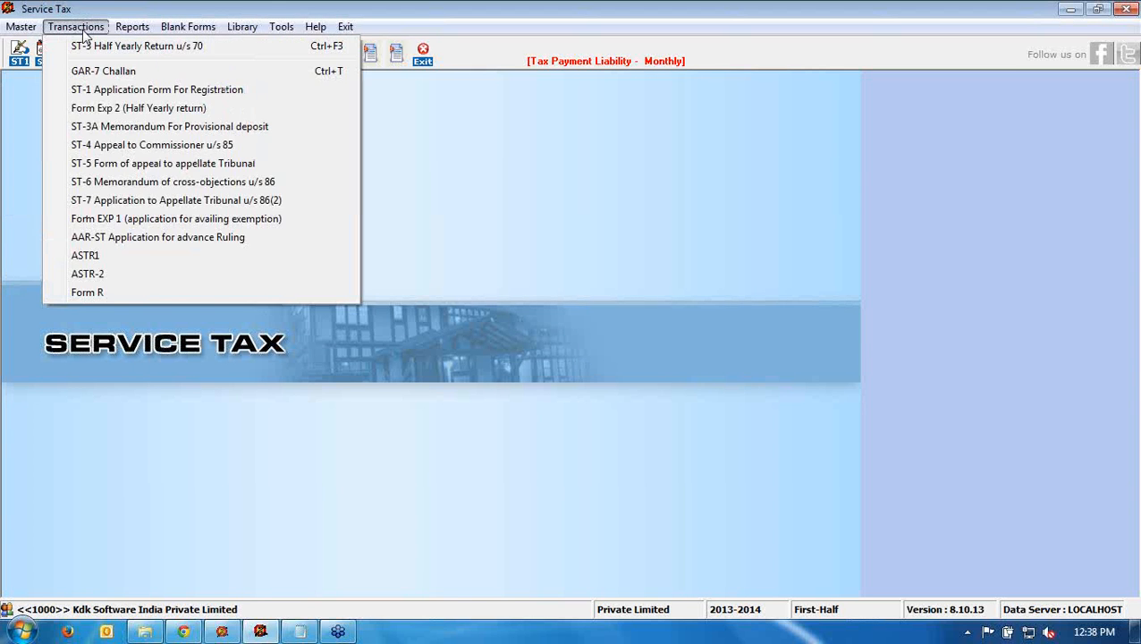
{"action": "left_click", "coordinate": [101, 93]}
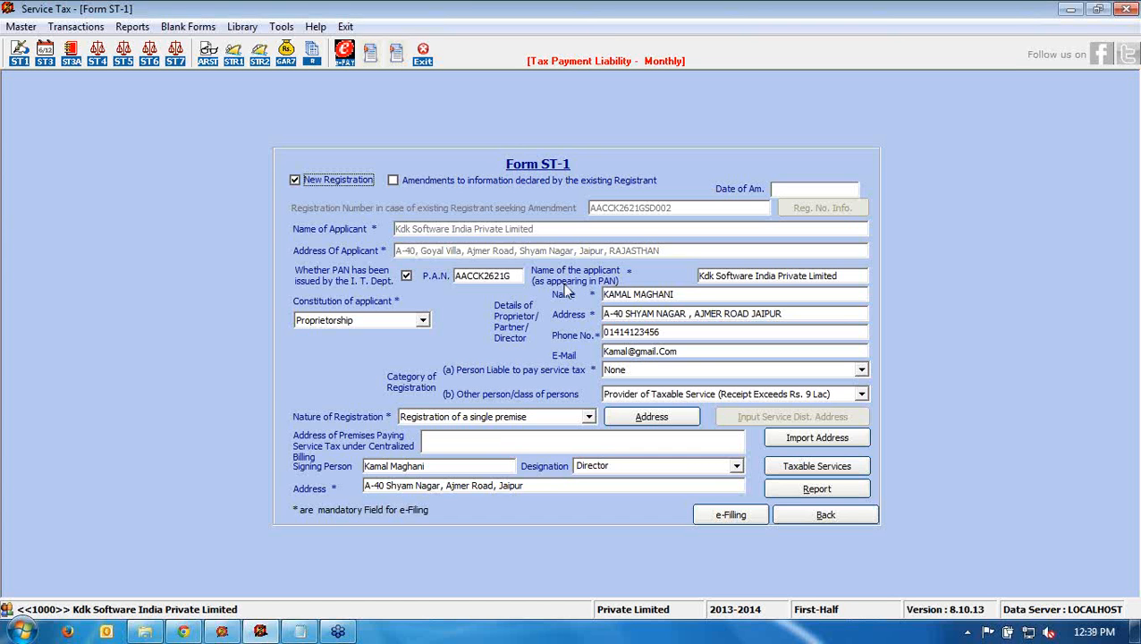
{"action": "left_click", "coordinate": [715, 517]}
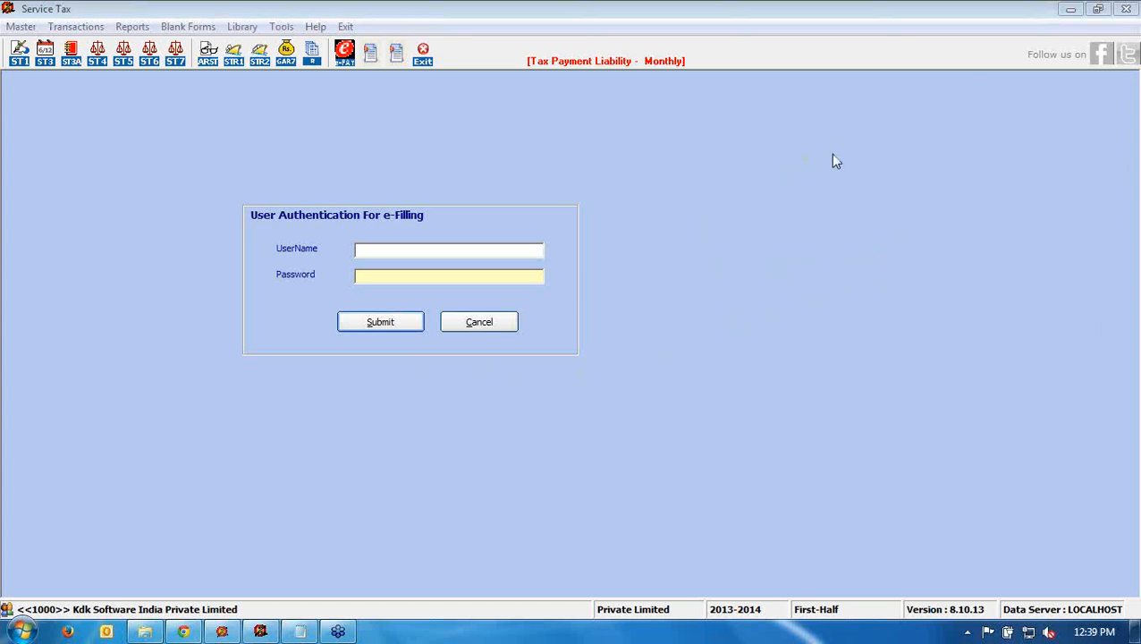
{"action": "left_click", "coordinate": [458, 327]}
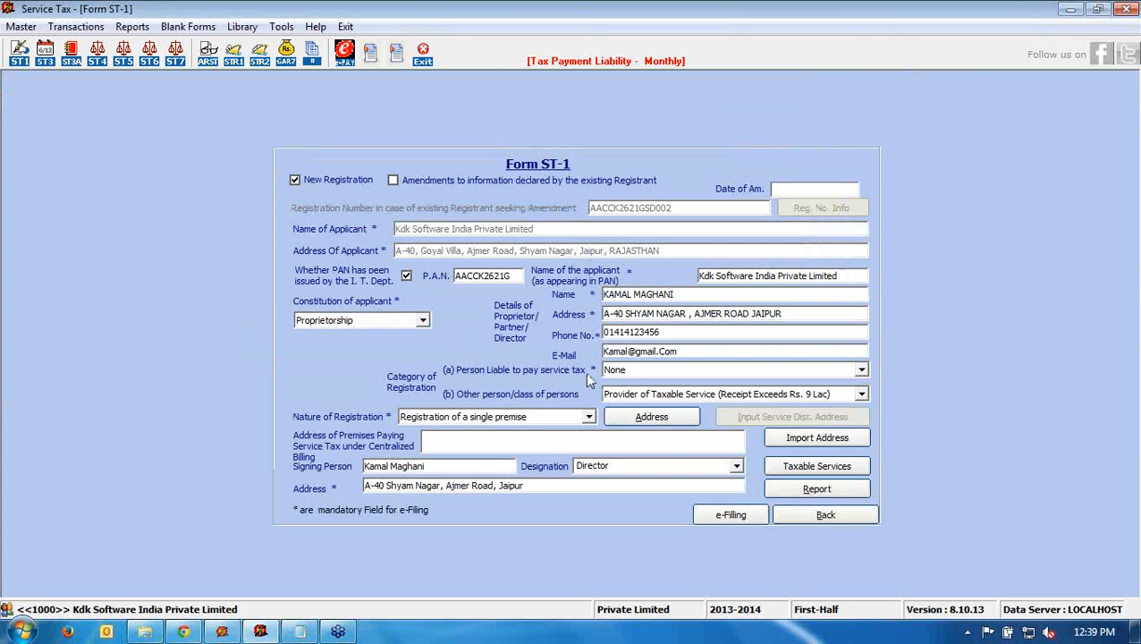
- Close Form ST-1, look over the empty ST-6 cross-objection memorandum, then close it
{"action": "left_click", "coordinate": [804, 517]}
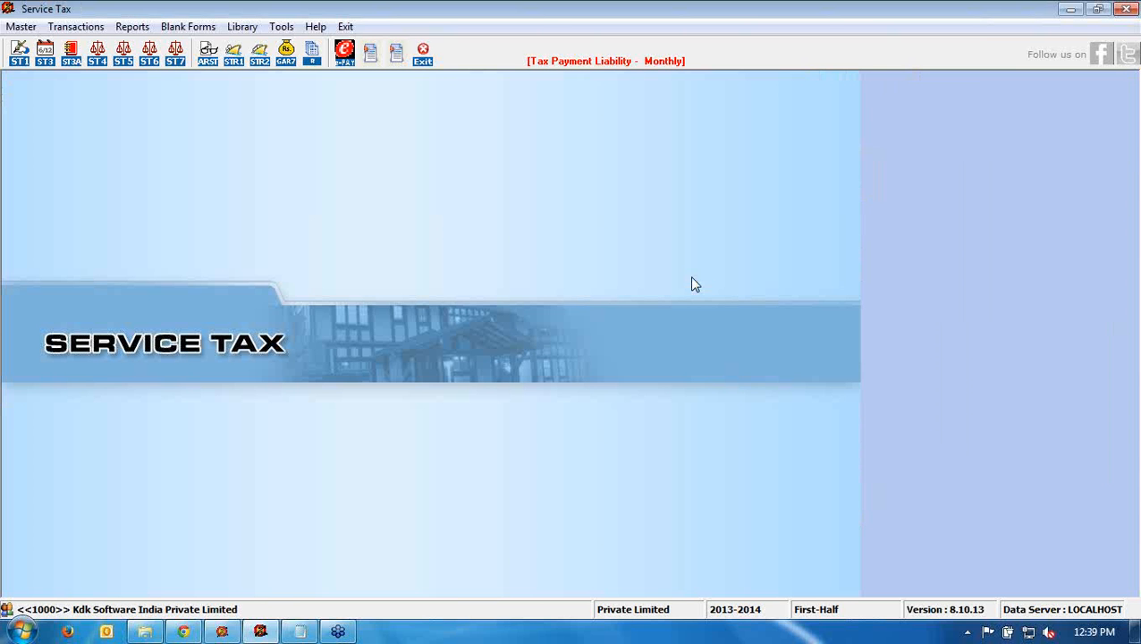
{"action": "left_click", "coordinate": [75, 26]}
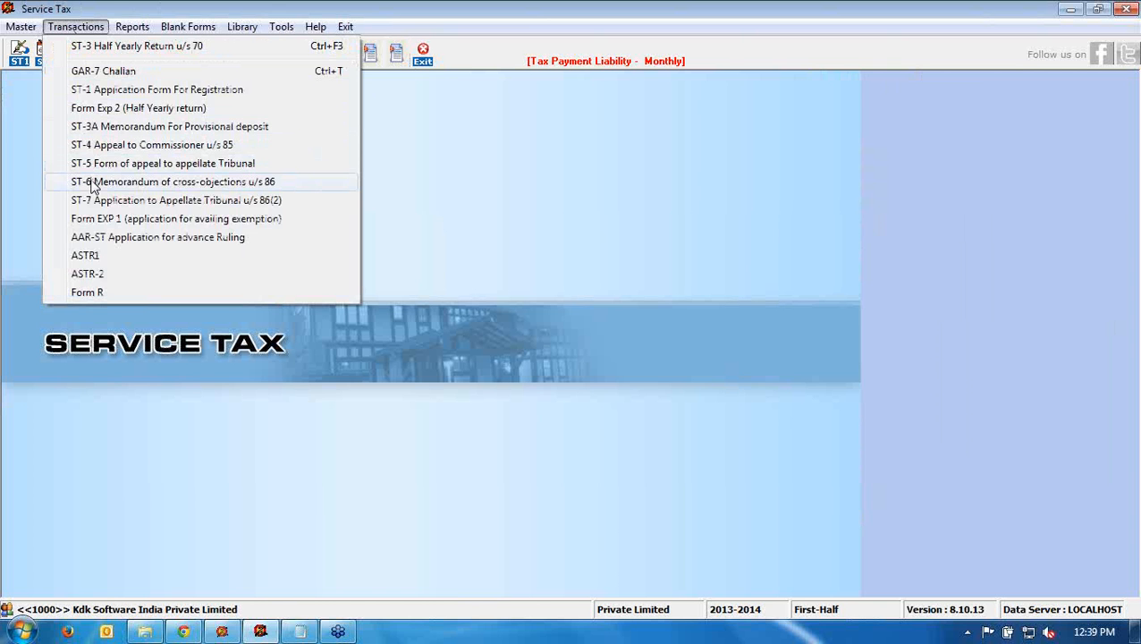
{"action": "left_click", "coordinate": [93, 183]}
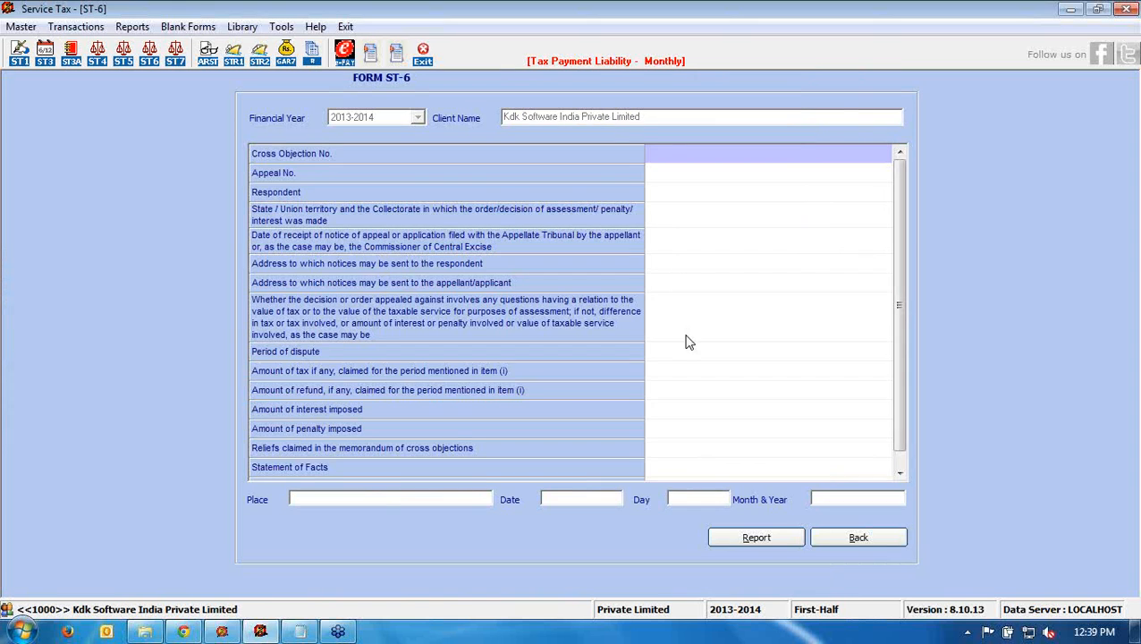
{"action": "left_click", "coordinate": [856, 536]}
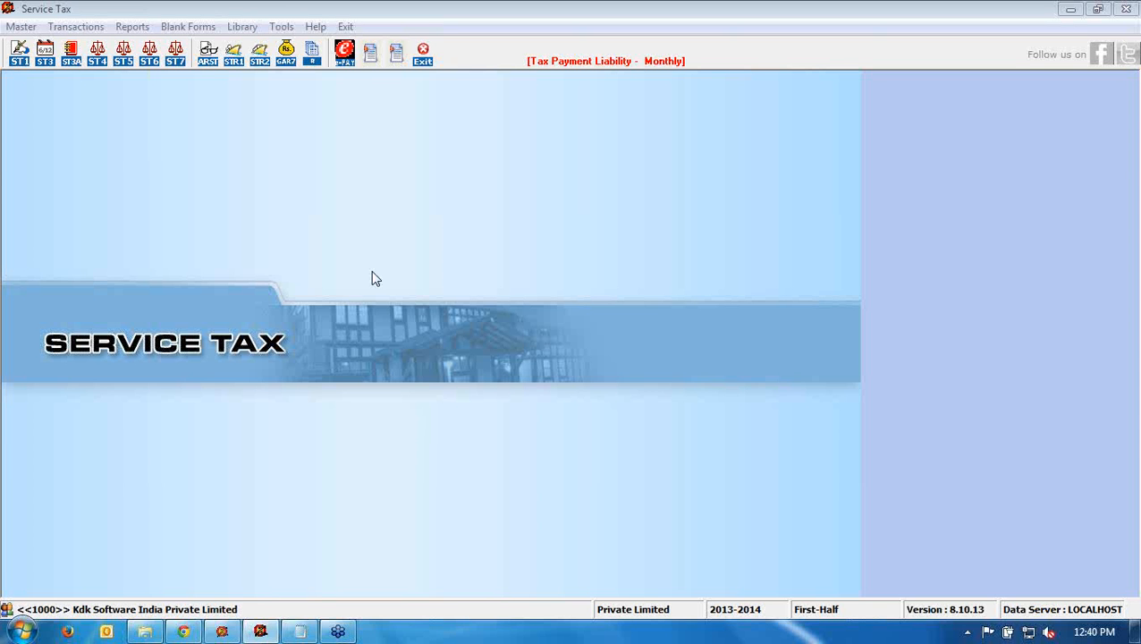
- Open the client's Additional Information and select the SECURITY AGENCIES service
{"action": "left_click", "coordinate": [20, 26]}
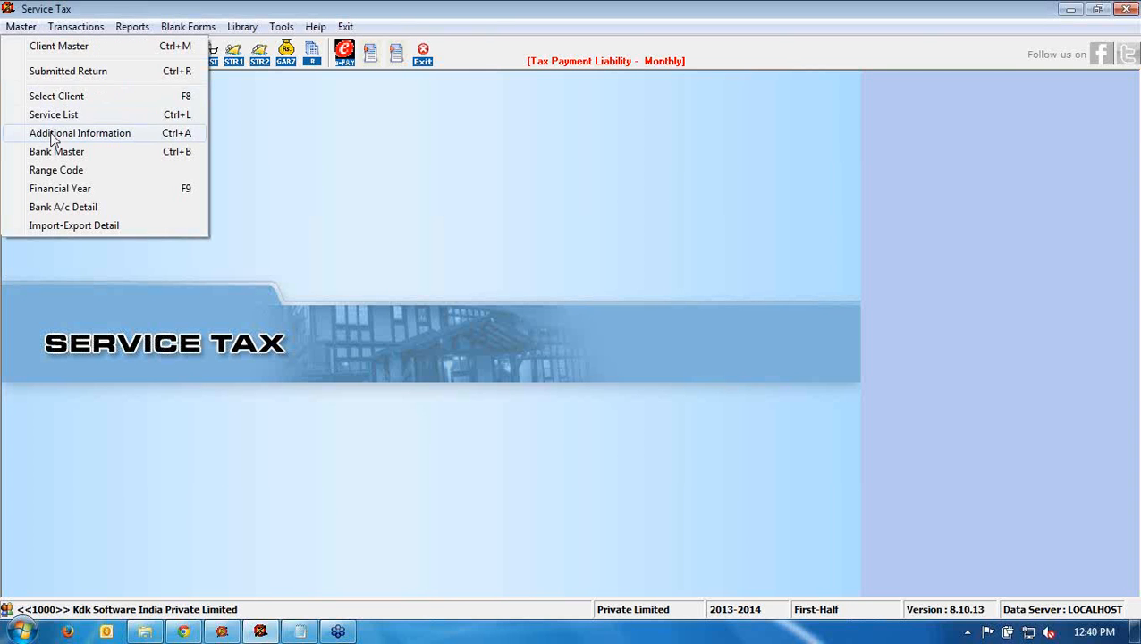
{"action": "left_click", "coordinate": [311, 219]}
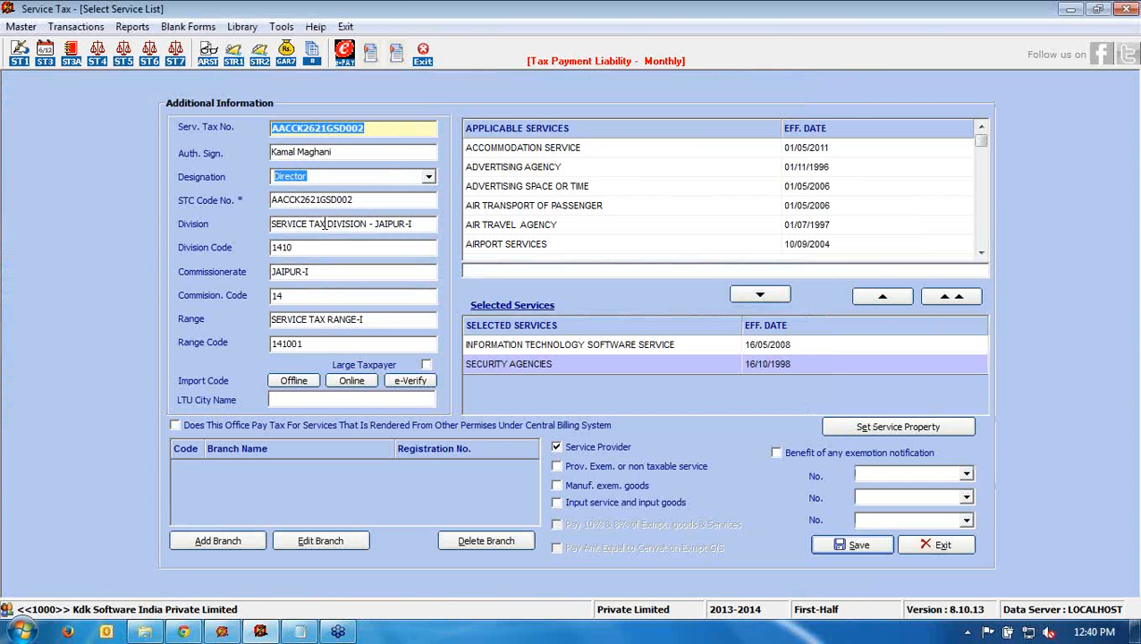
{"action": "left_click", "coordinate": [521, 366]}
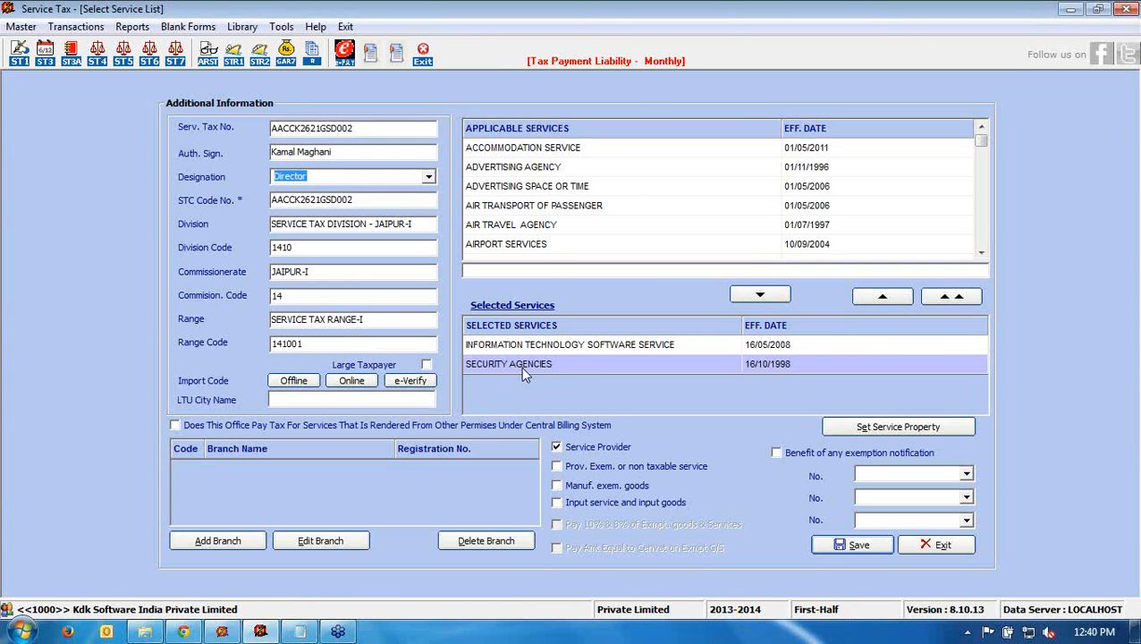
- Set Security Agencies as Service Provider under partial reverse charge, keeping ABATEMENTS notification type
{"action": "left_click", "coordinate": [842, 429]}
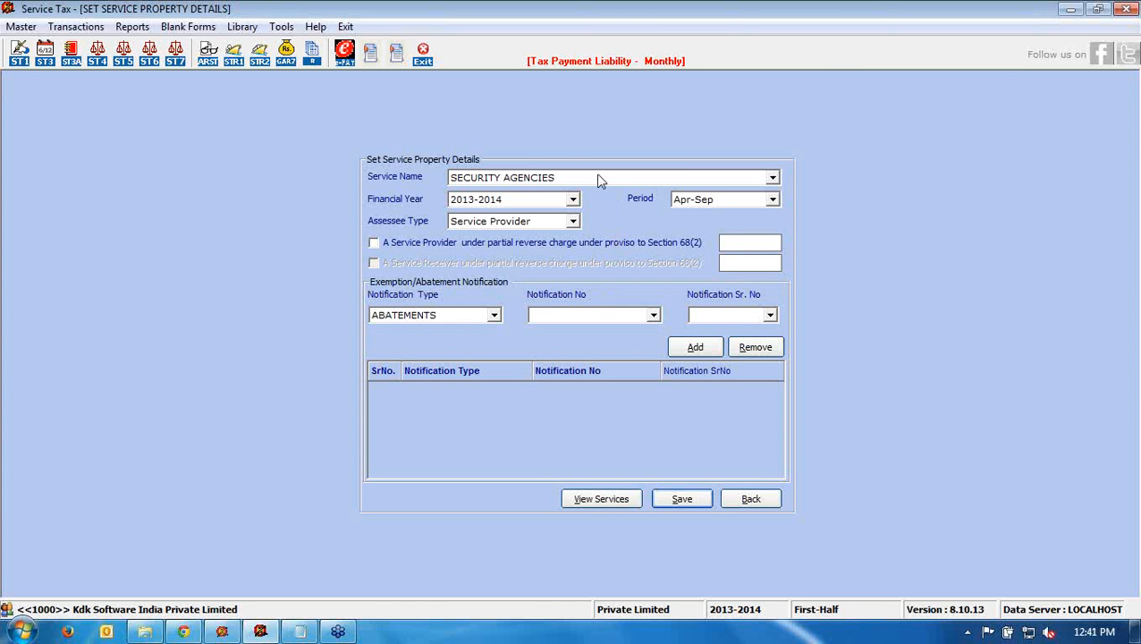
{"action": "left_click", "coordinate": [572, 221]}
{"action": "left_click", "coordinate": [561, 246]}
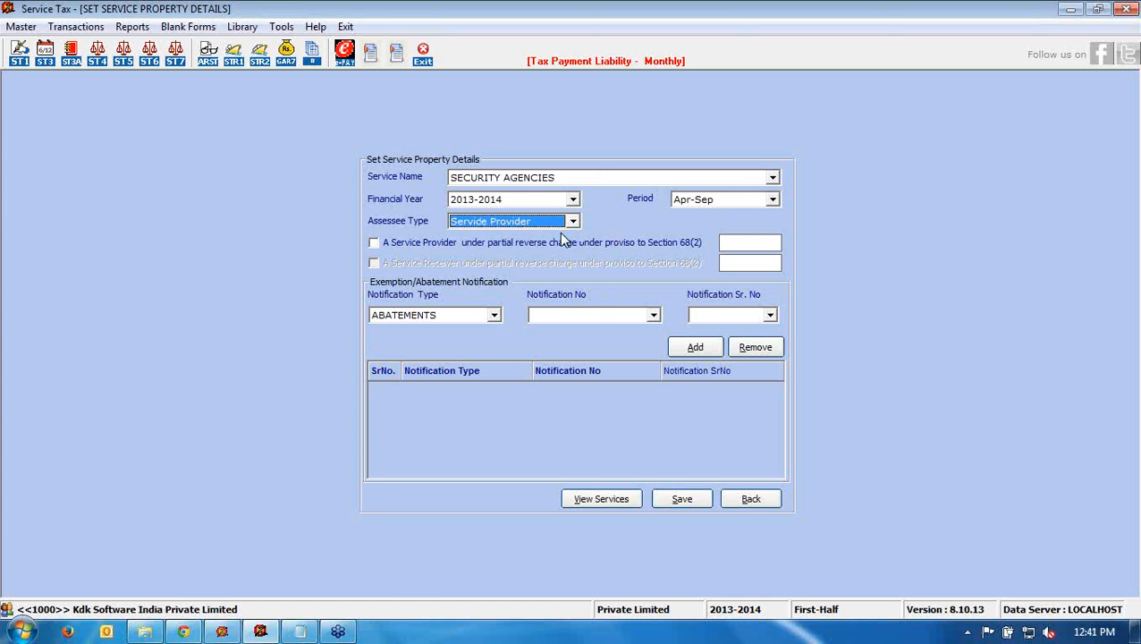
{"action": "key", "text": "Up"}
{"action": "left_click", "coordinate": [392, 239]}
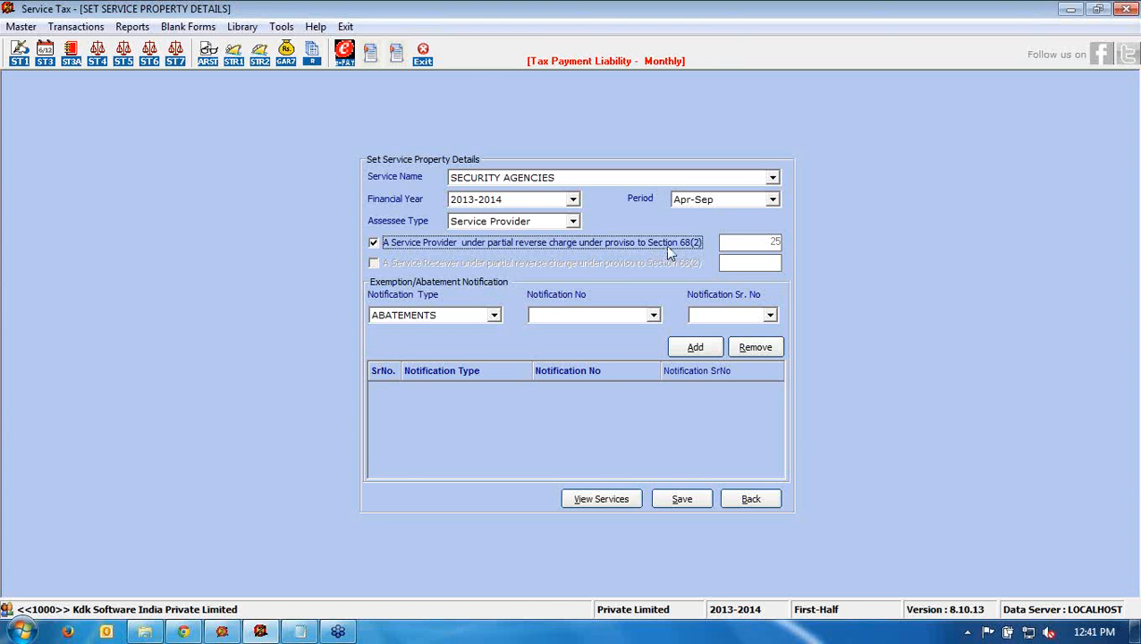
{"action": "left_click", "coordinate": [492, 317]}
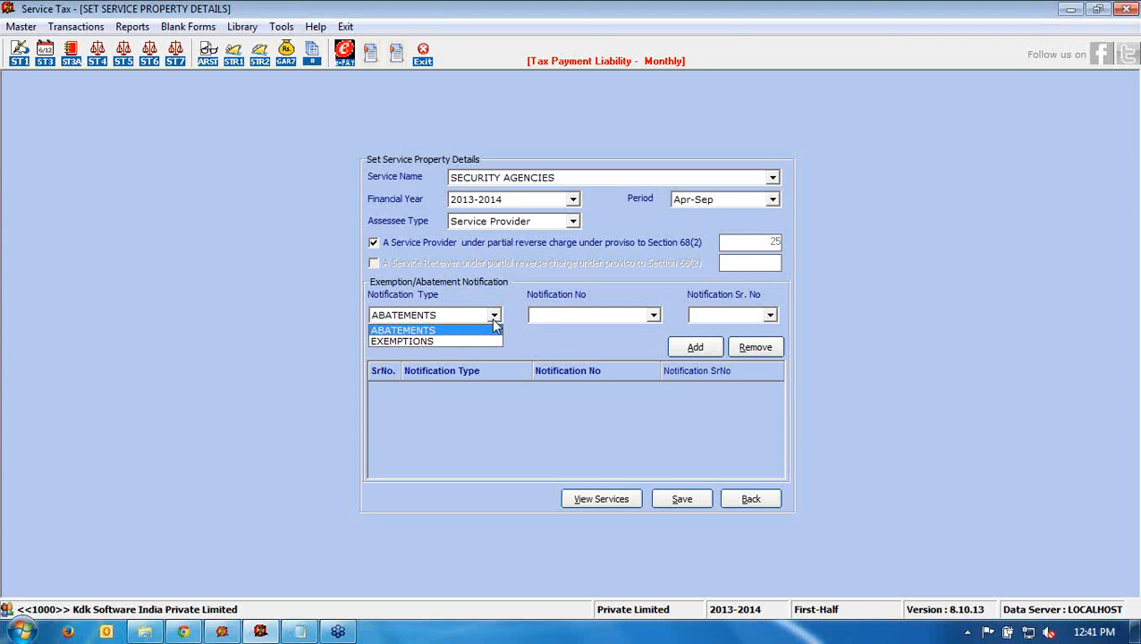
{"action": "left_click", "coordinate": [559, 348]}
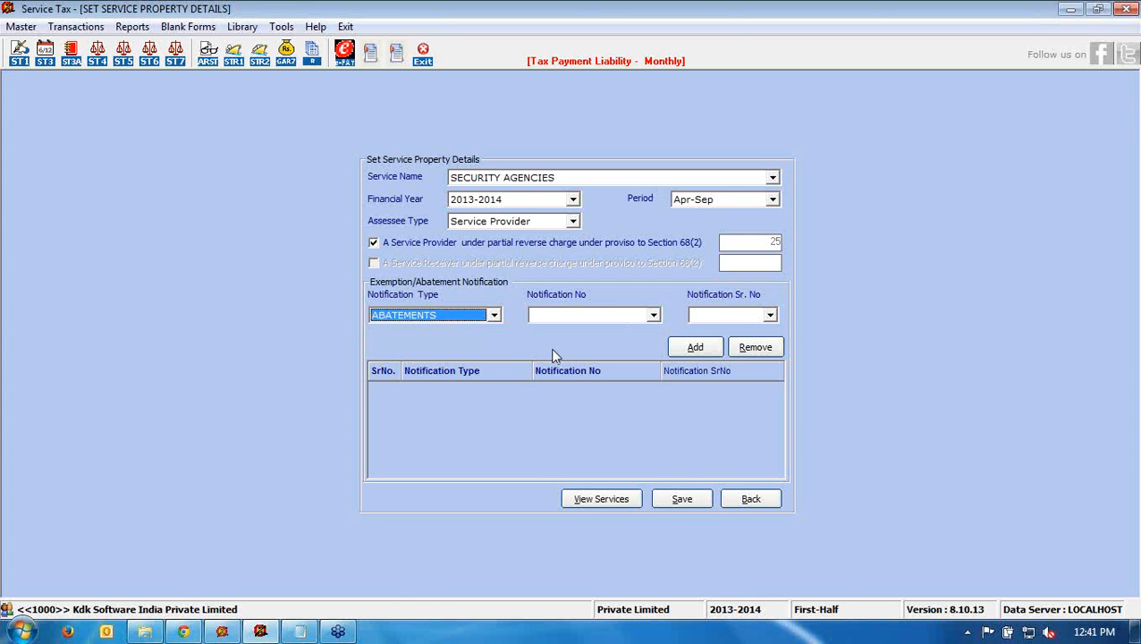
{"action": "left_click", "coordinate": [773, 500]}
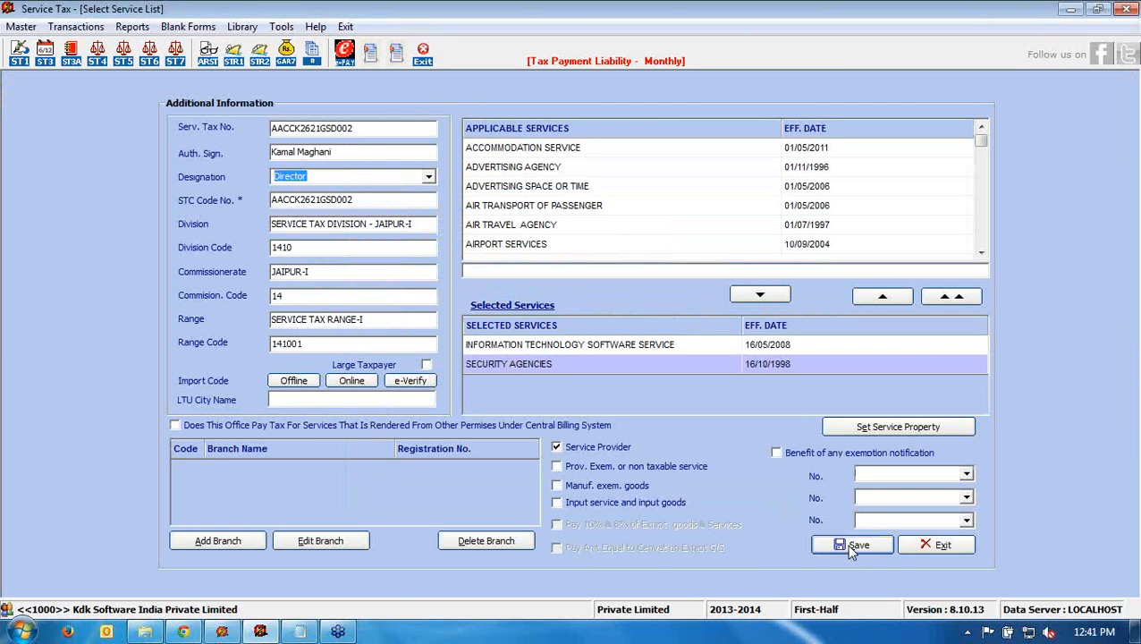
- Keep SECURITY AGENCIES as the ST-3 category and open its monthly taxable-service amount entries
{"action": "left_click", "coordinate": [928, 544]}
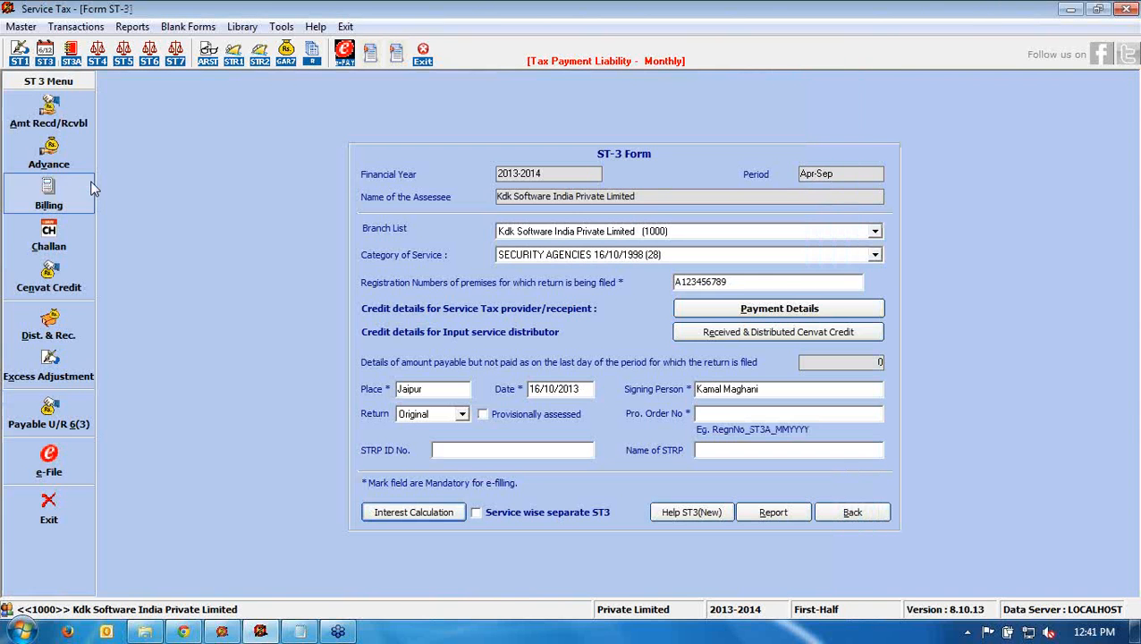
{"action": "left_click", "coordinate": [526, 258]}
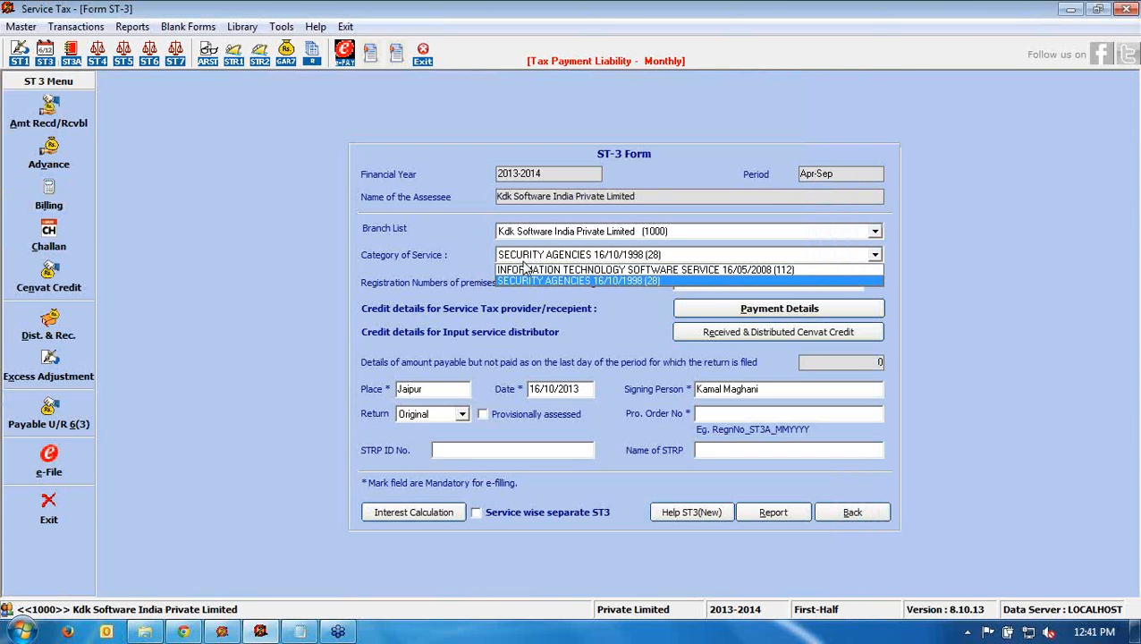
{"action": "left_click", "coordinate": [526, 285]}
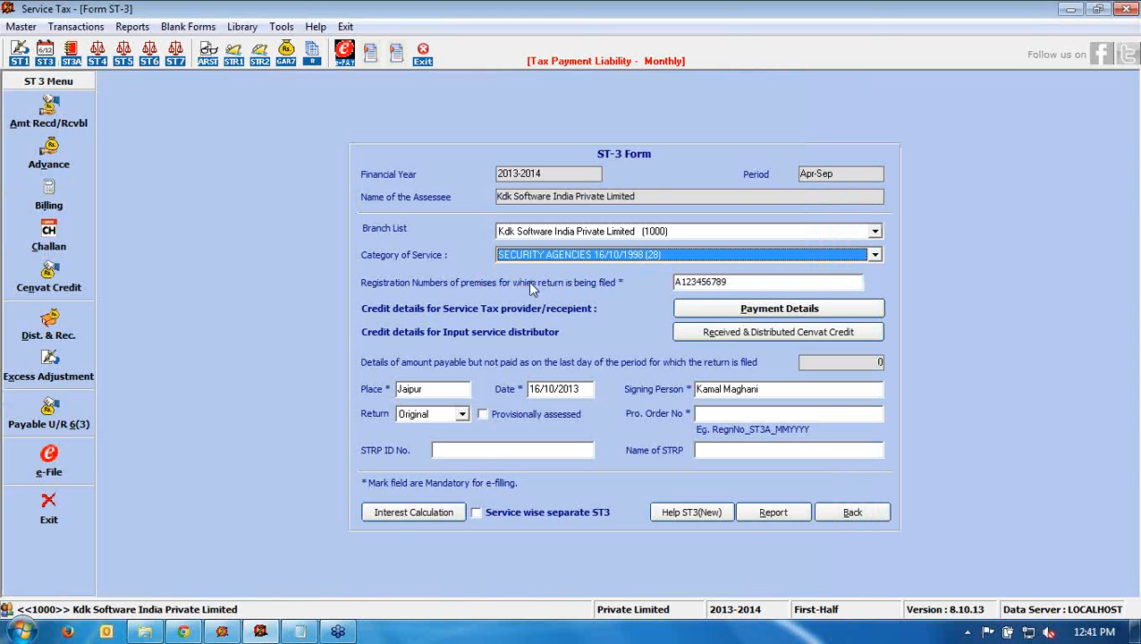
{"action": "left_click", "coordinate": [712, 314]}
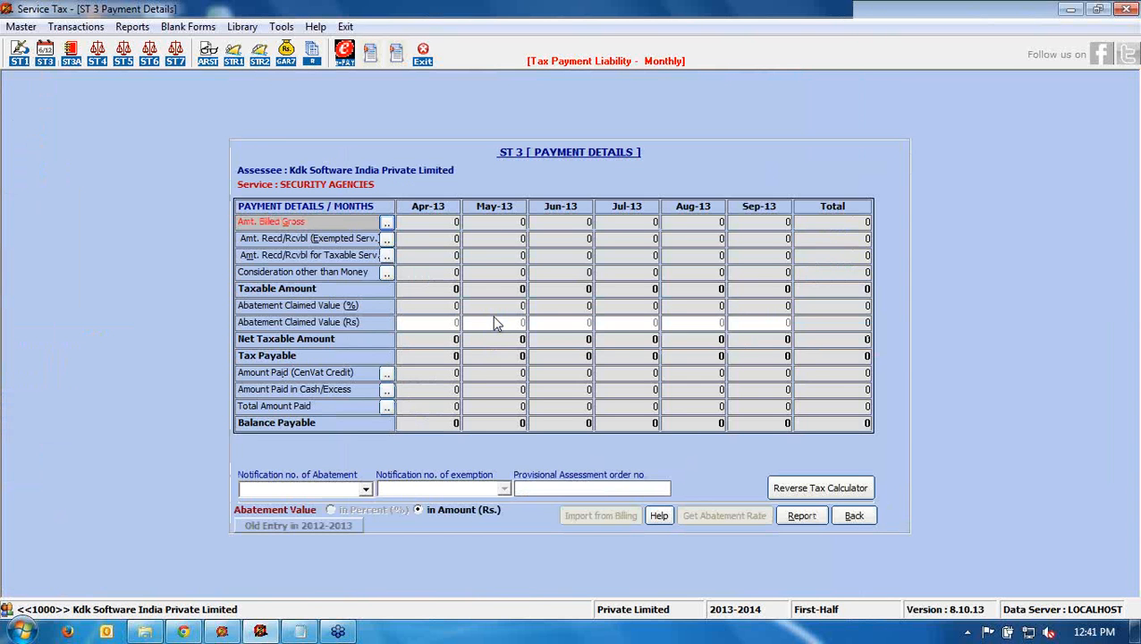
{"action": "left_click", "coordinate": [386, 257]}
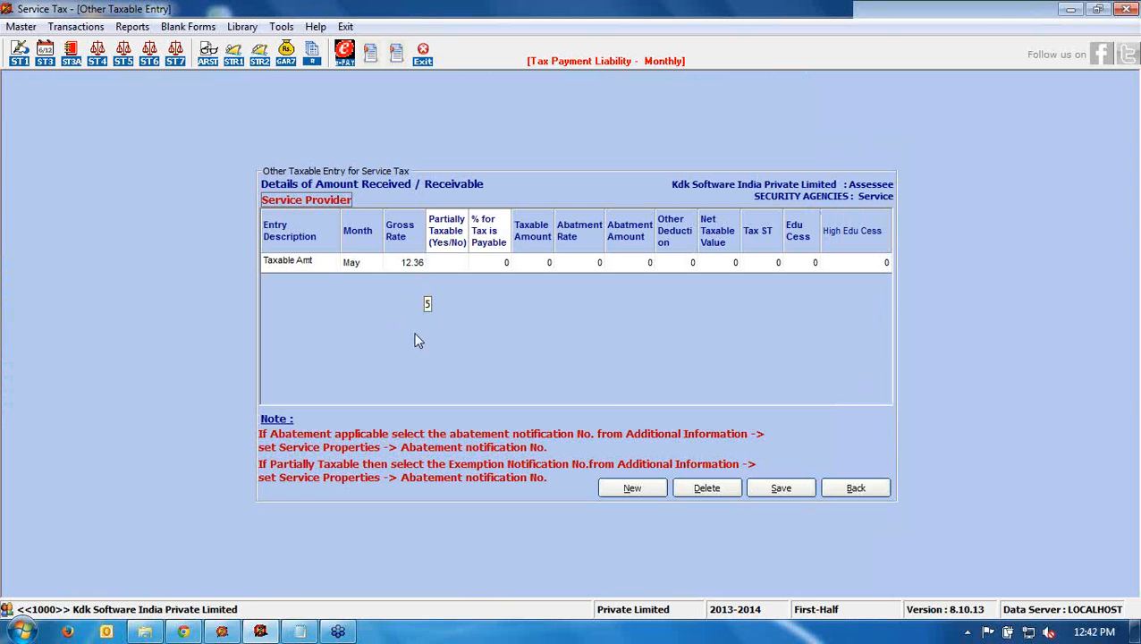
- Add a new Under Partial Reverse Charge row for Jun at 12.36% marked partially taxable
{"action": "left_click", "coordinate": [617, 490]}
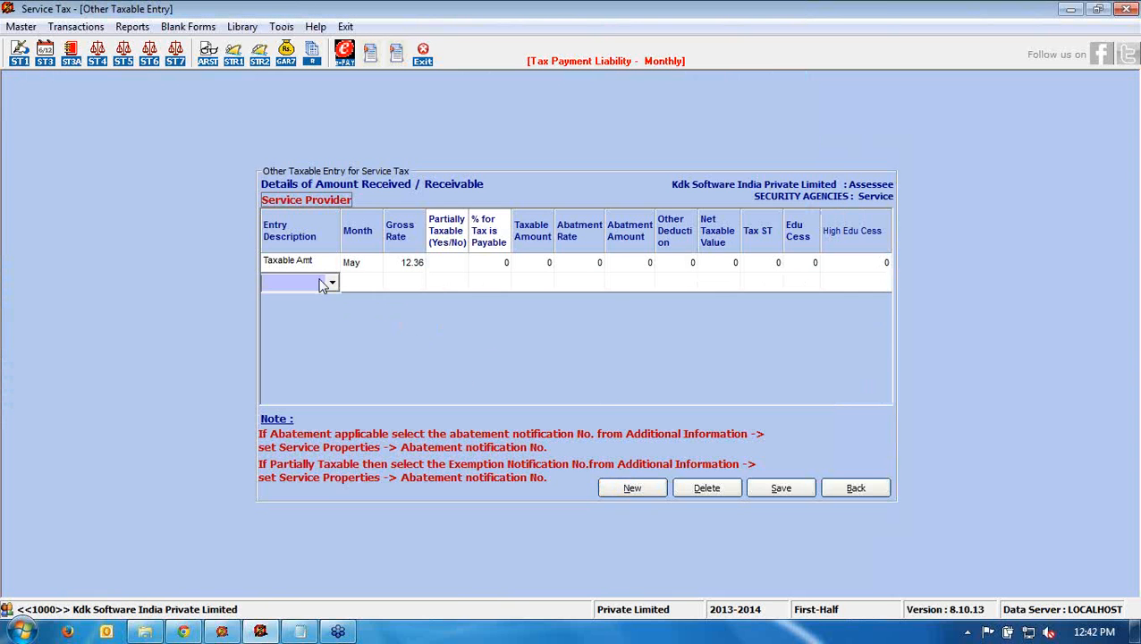
{"action": "left_click", "coordinate": [331, 285]}
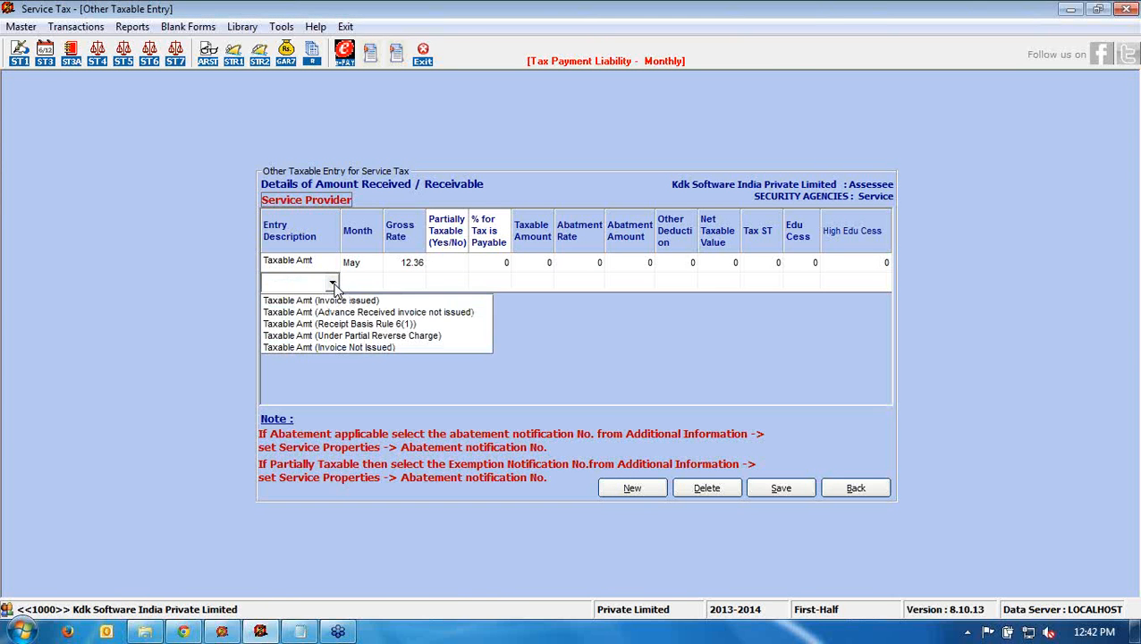
{"action": "left_click", "coordinate": [337, 336]}
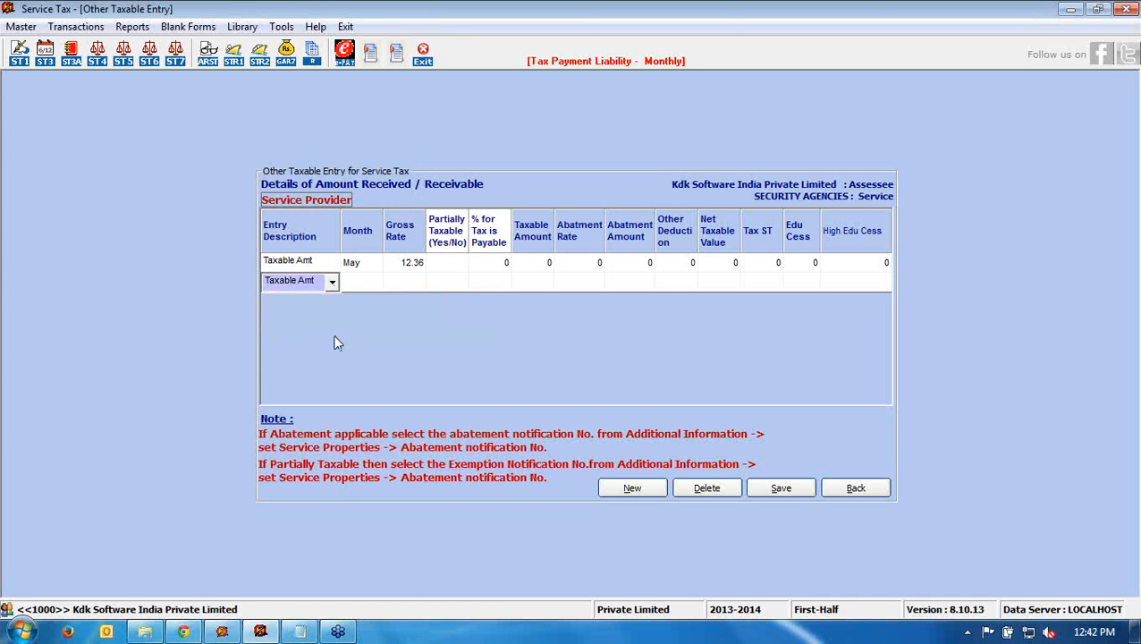
{"action": "left_click", "coordinate": [358, 285]}
{"action": "left_click", "coordinate": [374, 282]}
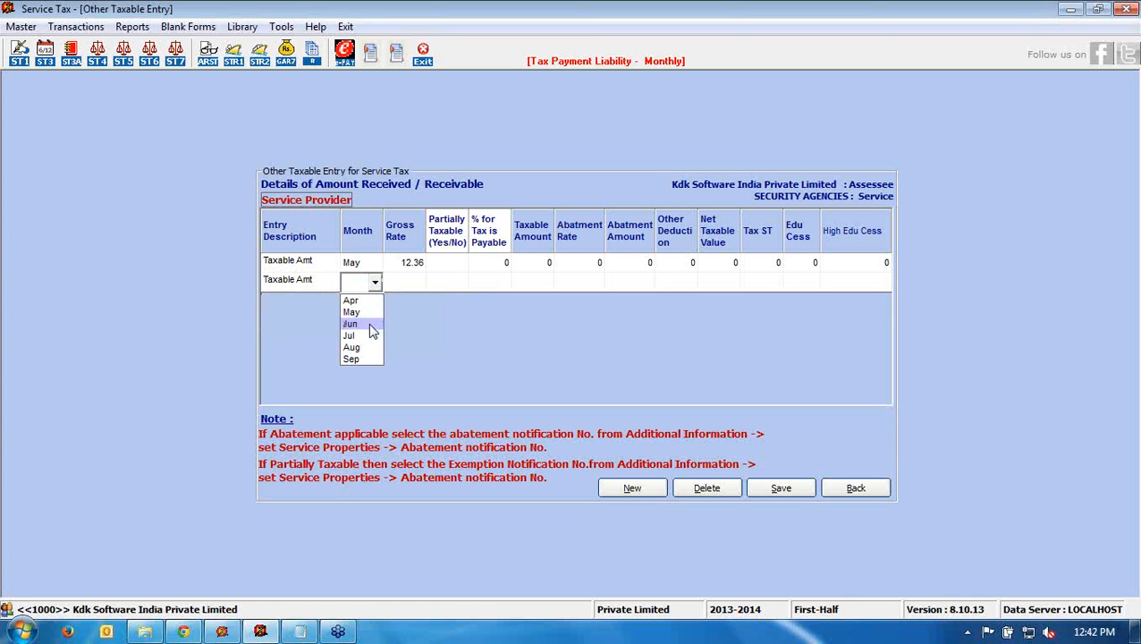
{"action": "left_click", "coordinate": [368, 323]}
{"action": "left_click", "coordinate": [412, 284]}
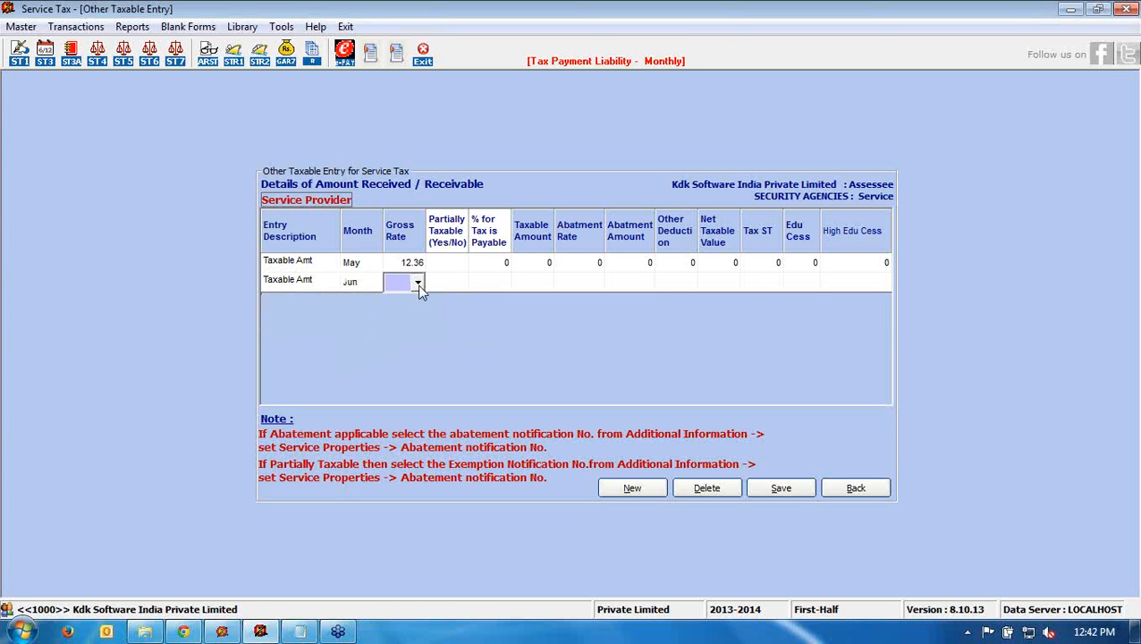
{"action": "left_click", "coordinate": [418, 283]}
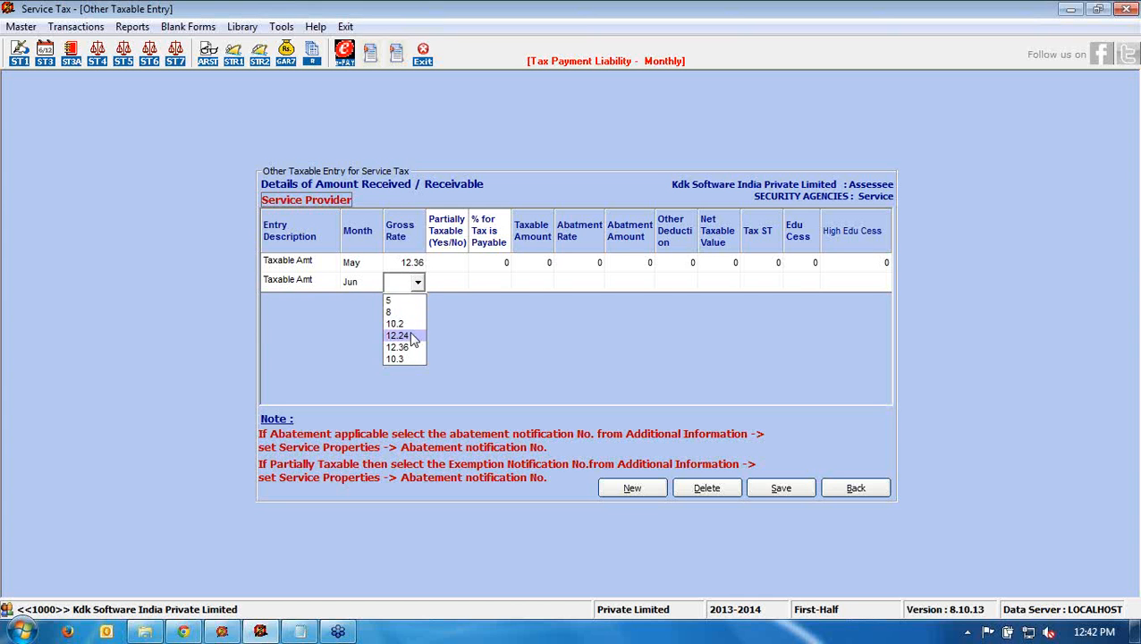
{"action": "left_click", "coordinate": [409, 347]}
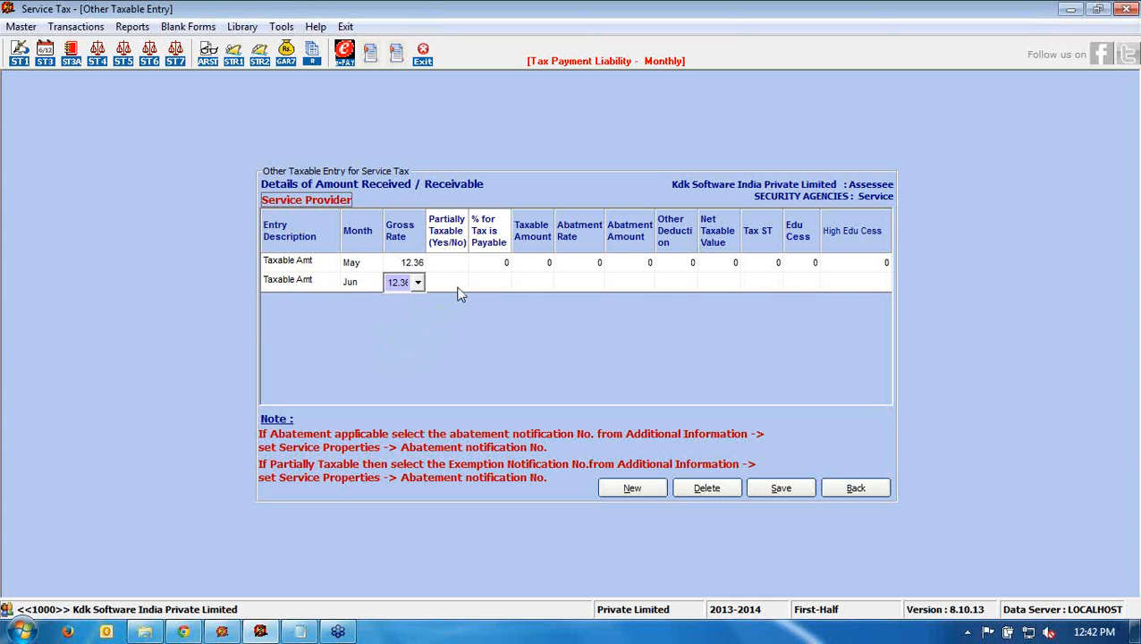
{"action": "left_click", "coordinate": [458, 284]}
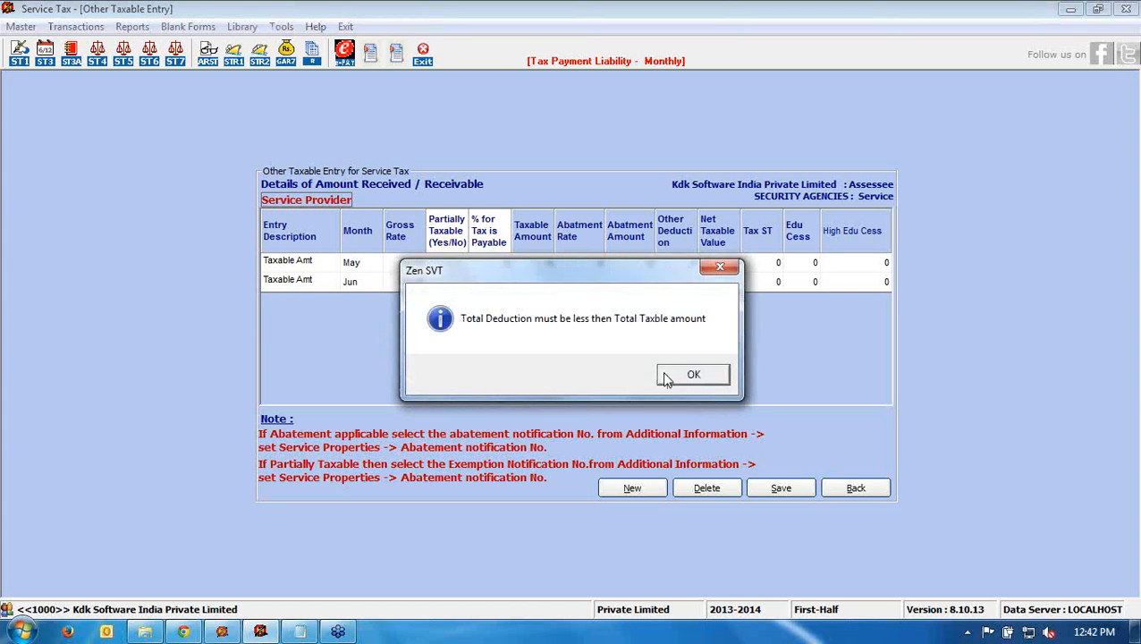
{"action": "left_click", "coordinate": [672, 379]}
{"action": "left_click", "coordinate": [461, 282]}
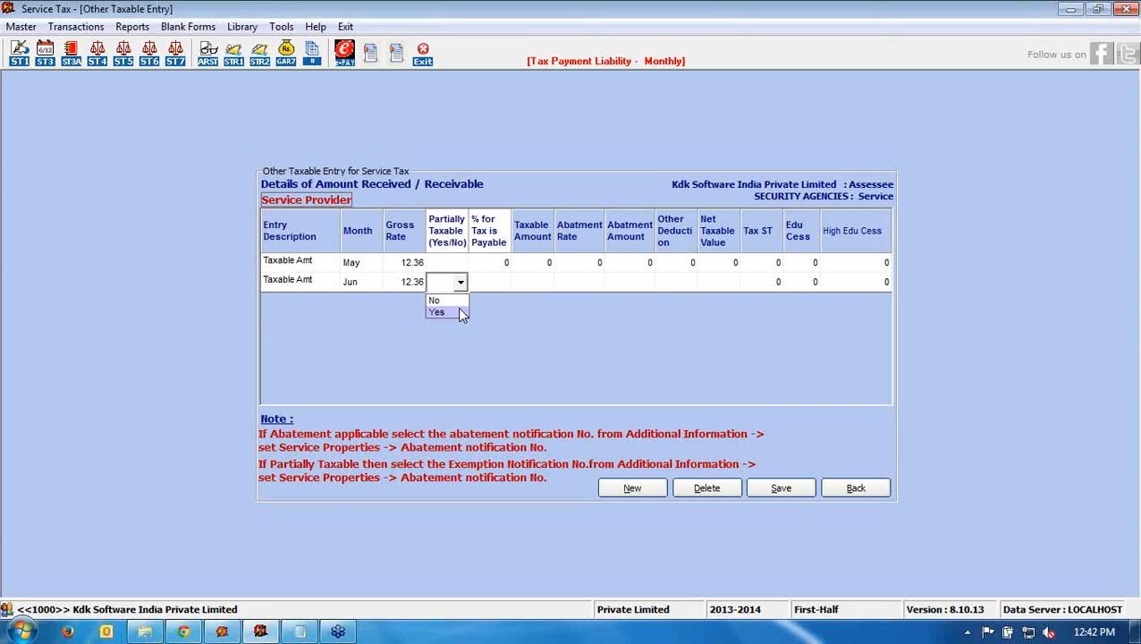
{"action": "left_click", "coordinate": [460, 310]}
- Enter 25% payable and 100000 taxable amount on the June row
{"action": "left_click", "coordinate": [487, 287]}
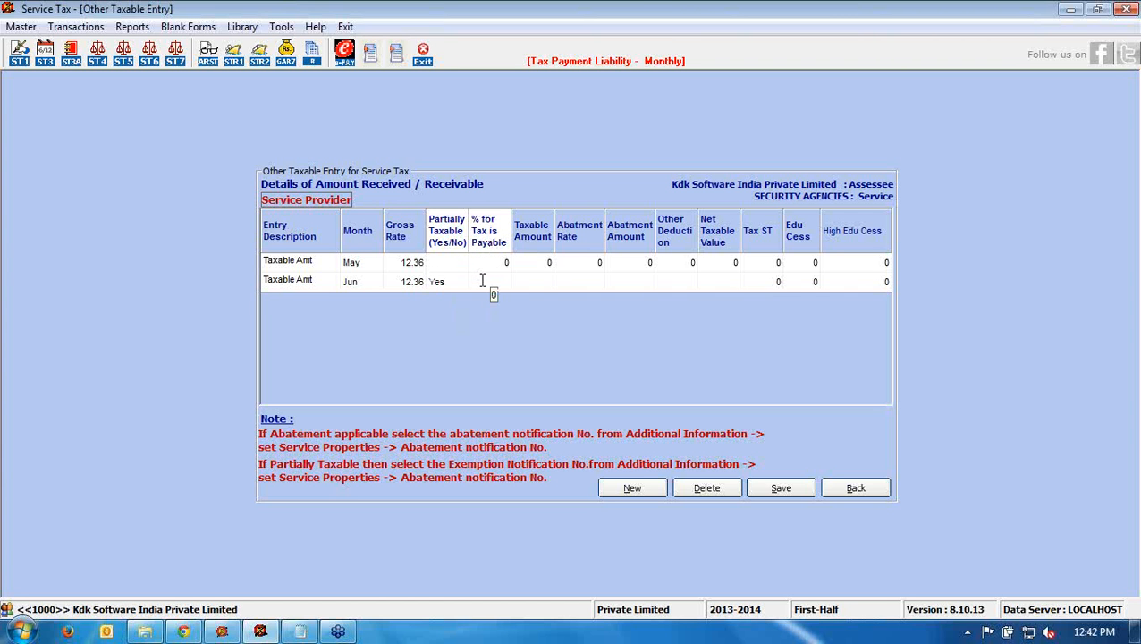
{"action": "type", "text": "25"}
{"action": "key", "text": "Return"}
{"action": "left_click", "coordinate": [700, 374]}
{"action": "type", "text": "100000"}
{"action": "key", "text": "Return"}
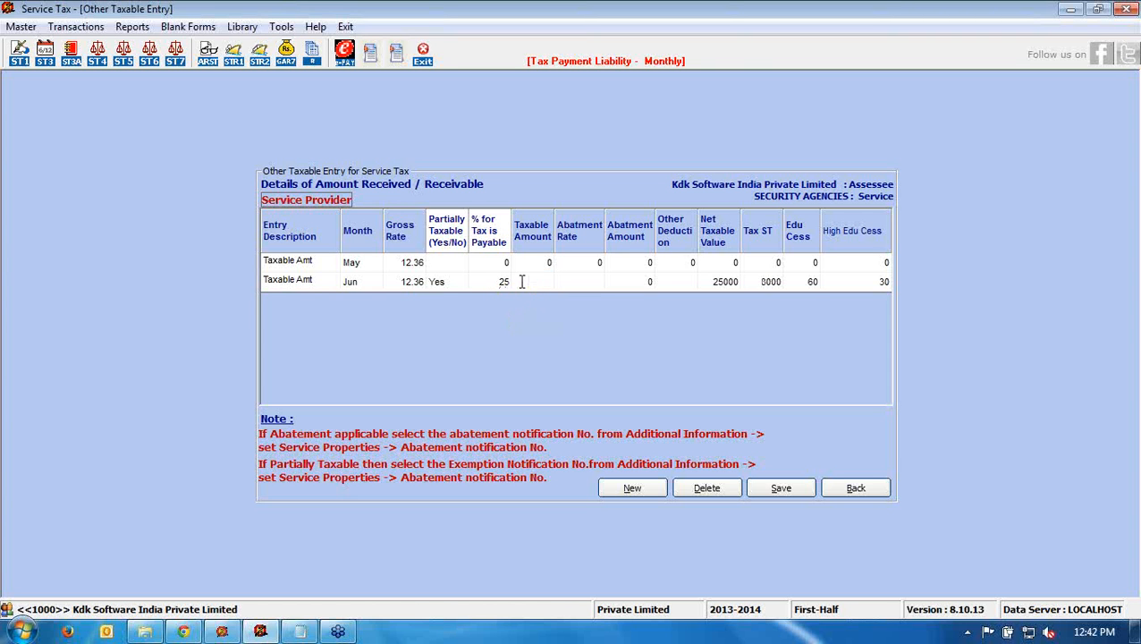
{"action": "left_click", "coordinate": [523, 282]}
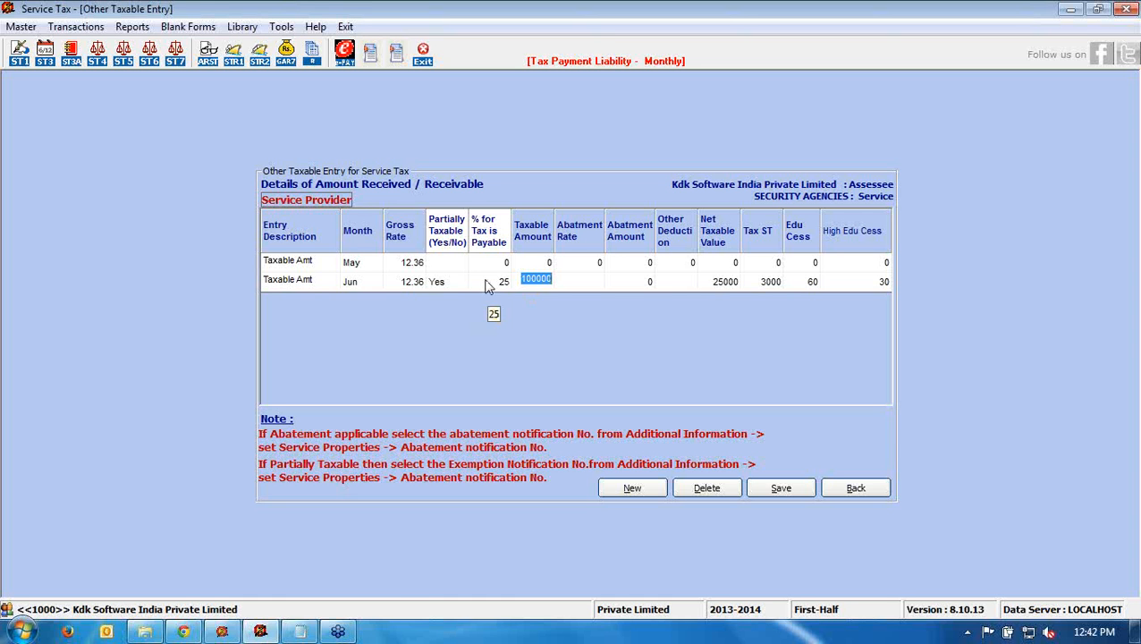
{"action": "left_click", "coordinate": [488, 283]}
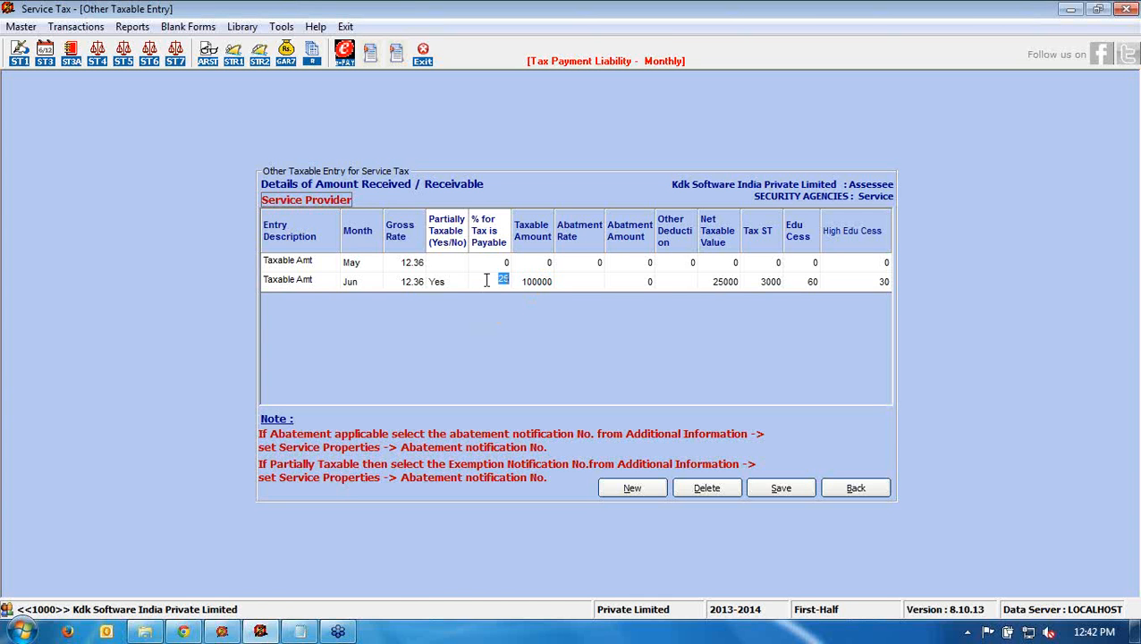
{"action": "left_click", "coordinate": [536, 284]}
{"action": "left_click", "coordinate": [726, 283]}
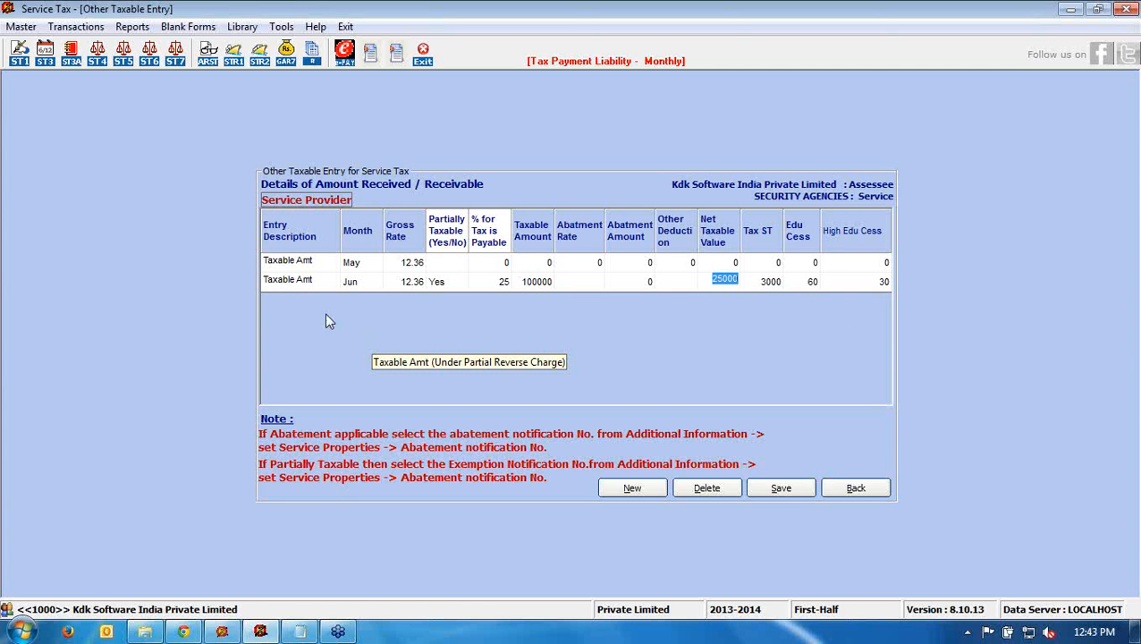
- Leave the June entry unchanged and go back through Payment Details to the ST-3 form
{"action": "left_click", "coordinate": [329, 285]}
{"action": "left_click", "coordinate": [330, 282]}
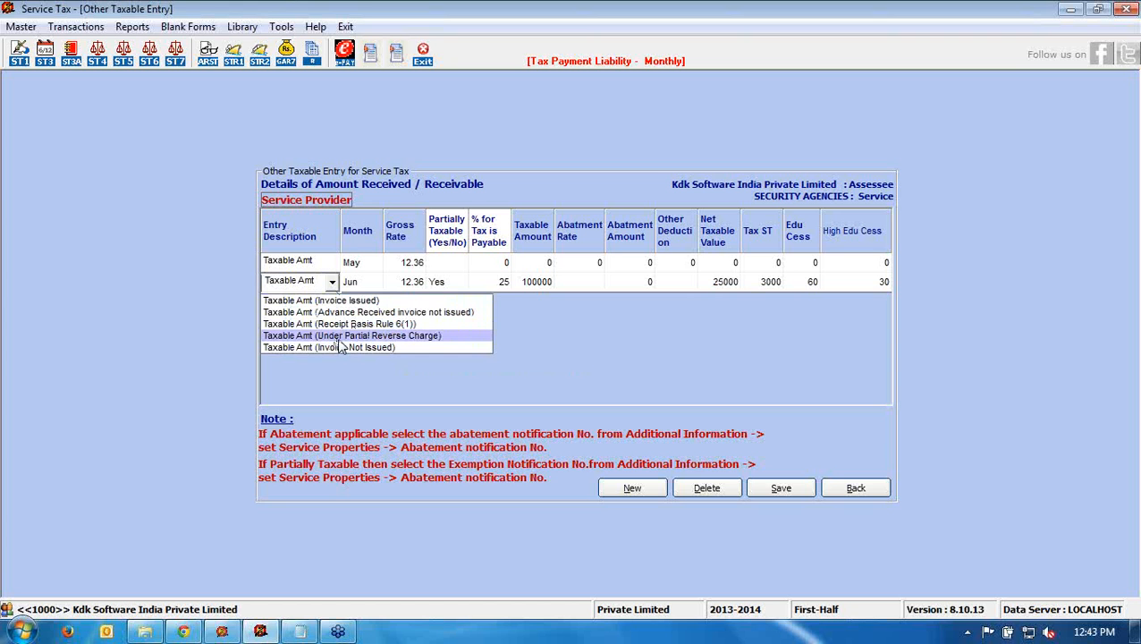
{"action": "left_click", "coordinate": [612, 343]}
{"action": "left_click", "coordinate": [880, 492]}
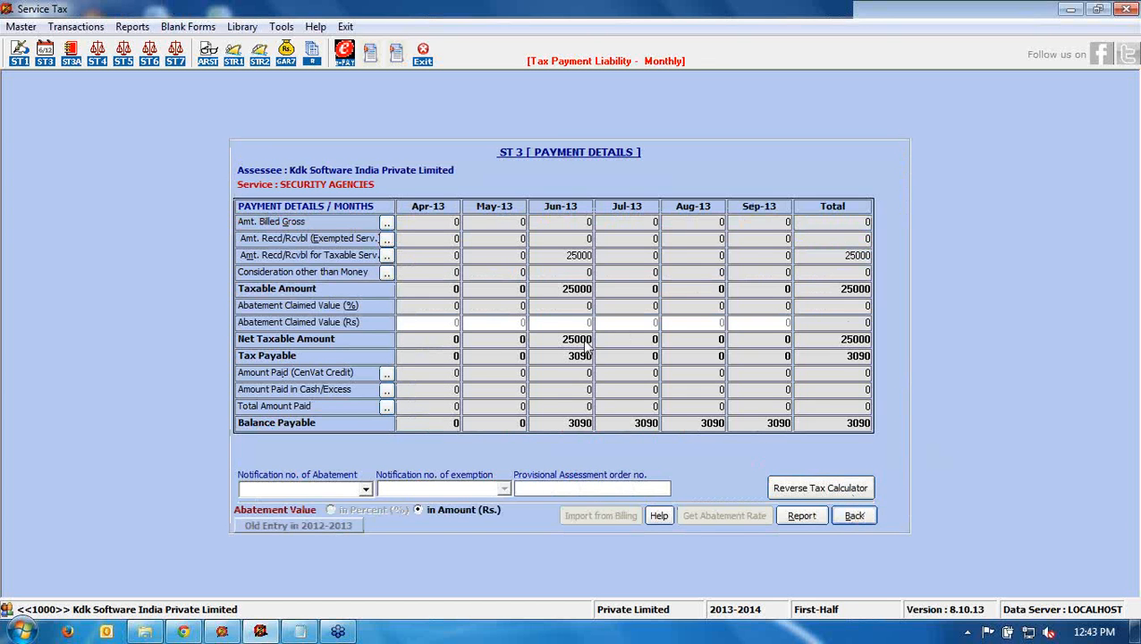
{"action": "left_click", "coordinate": [561, 256]}
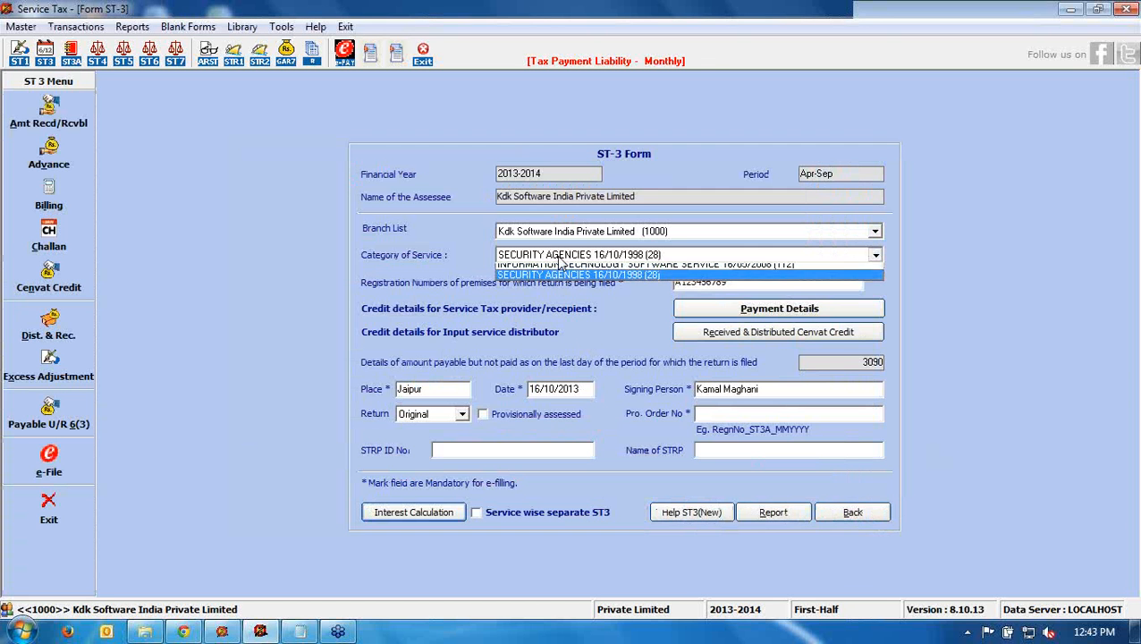
- Switch the category to INFORMATION TECHNOLOGY SOFTWARE SERVICE and open its challans
{"action": "left_click", "coordinate": [561, 270]}
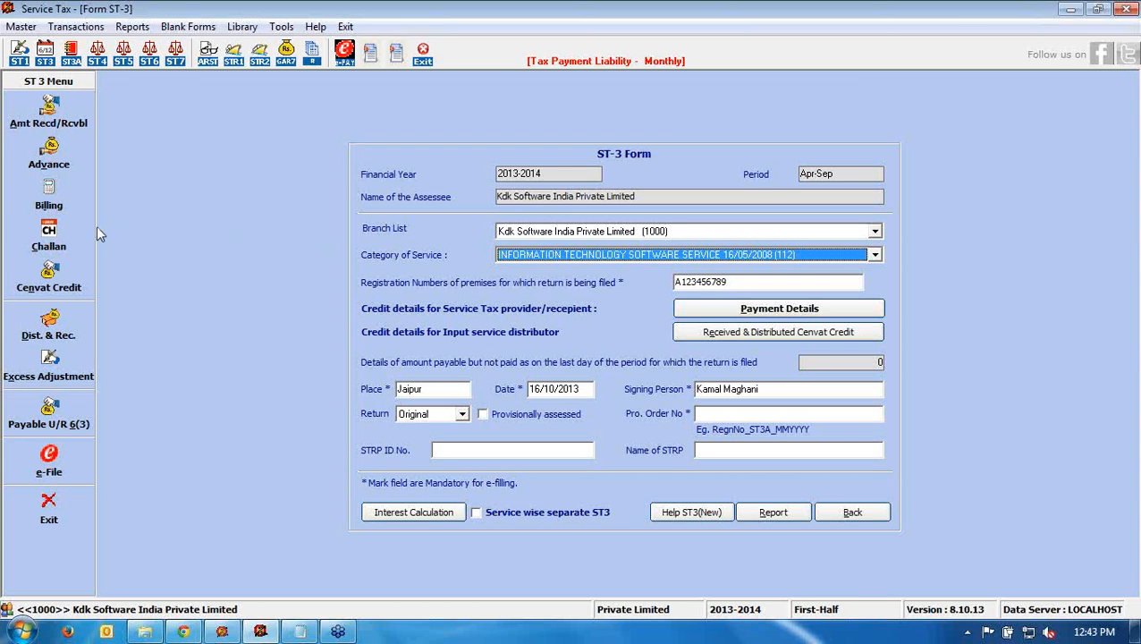
{"action": "left_click", "coordinate": [75, 236]}
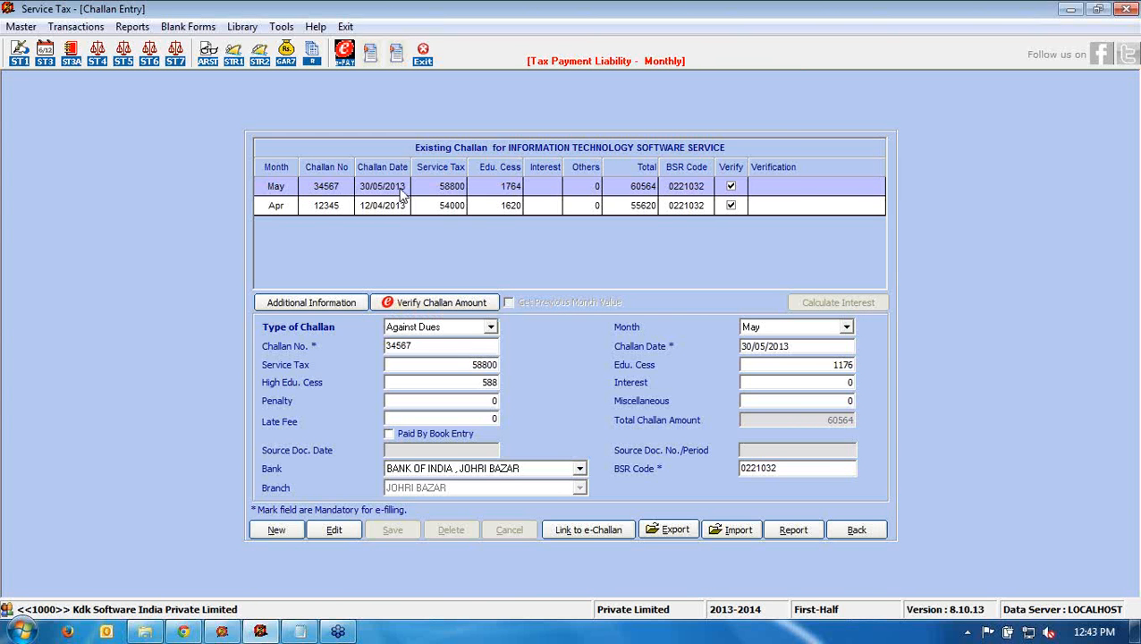
- Redate the May challan to 10/06/2013, save it, then open Calculate Interest
{"action": "left_click", "coordinate": [333, 529]}
{"action": "left_click", "coordinate": [798, 348]}
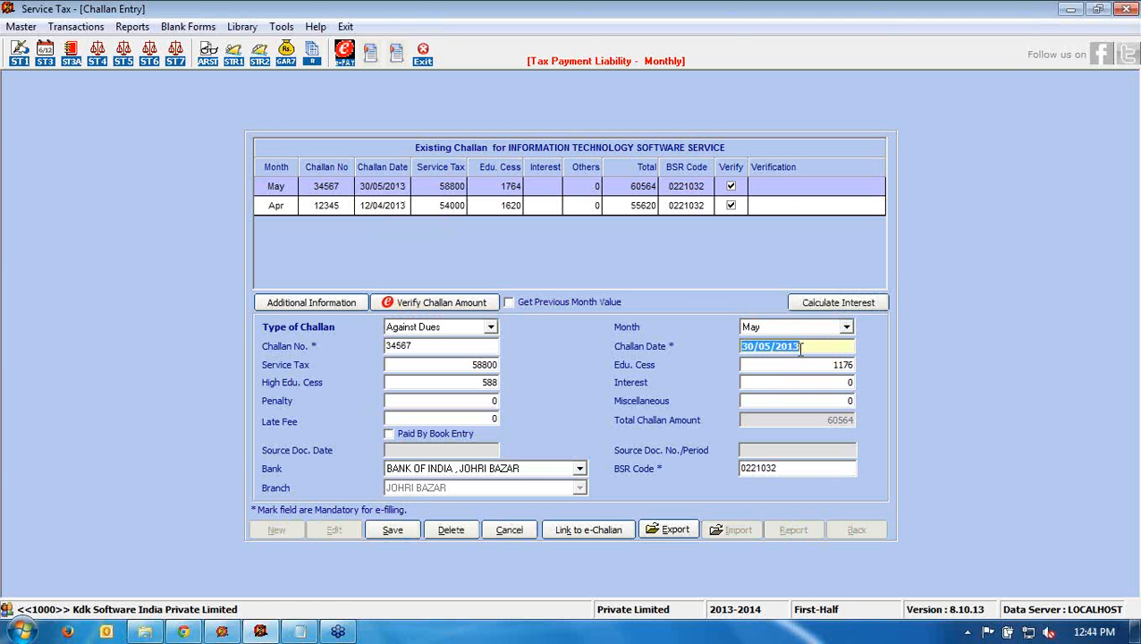
{"action": "type", "text": "10/"}
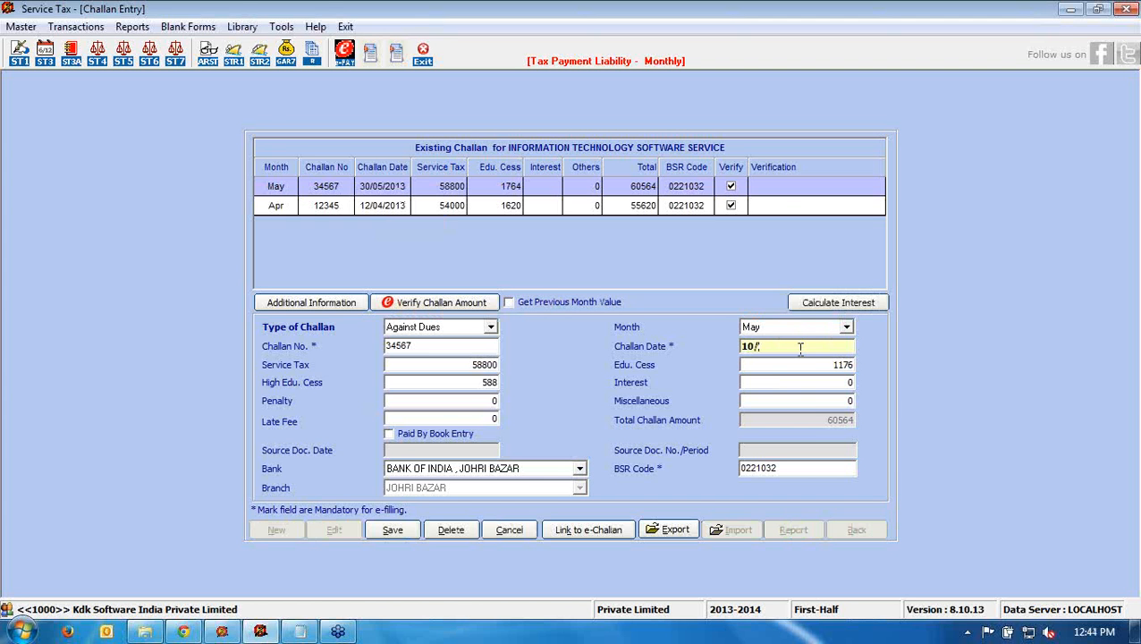
{"action": "type", "text": "6/13"}
{"action": "left_click", "coordinate": [393, 528]}
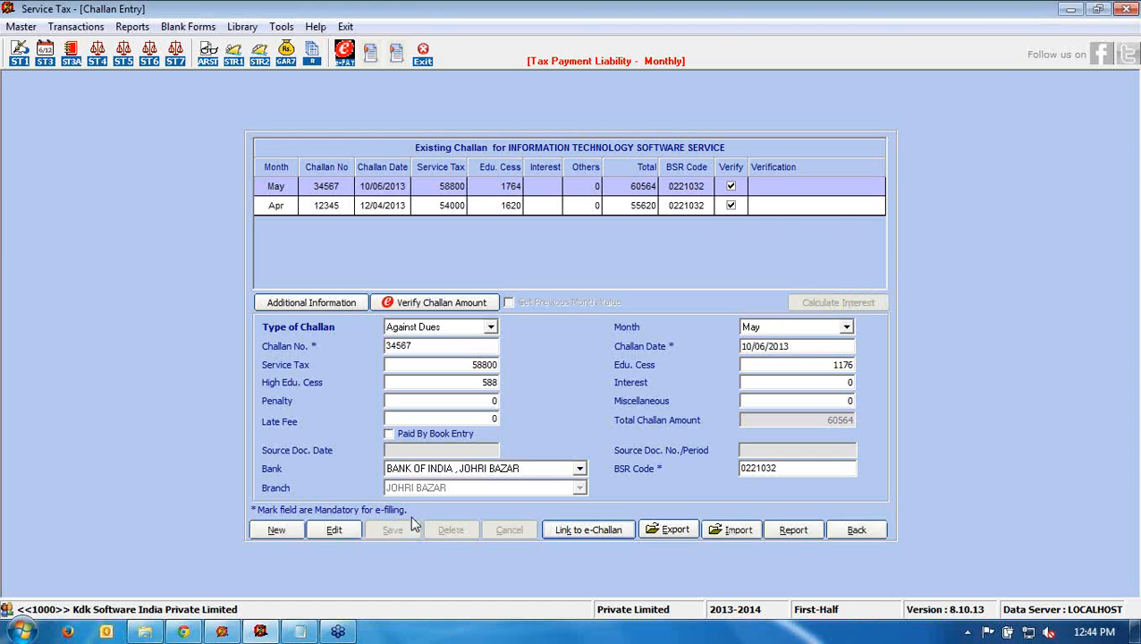
{"action": "left_click", "coordinate": [350, 533]}
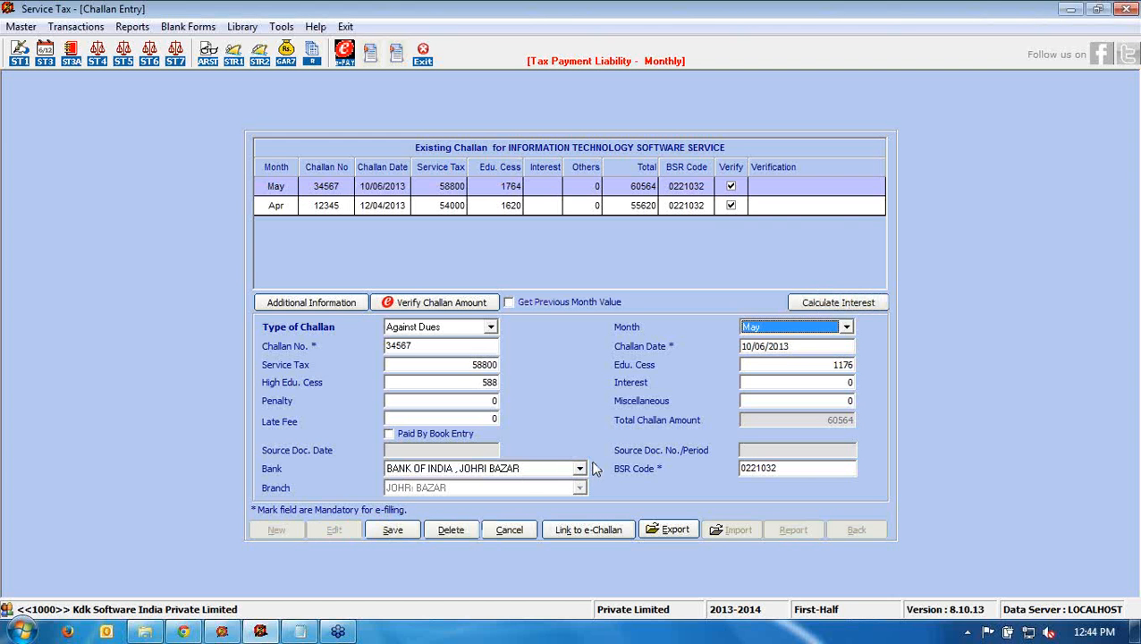
{"action": "left_click", "coordinate": [805, 304]}
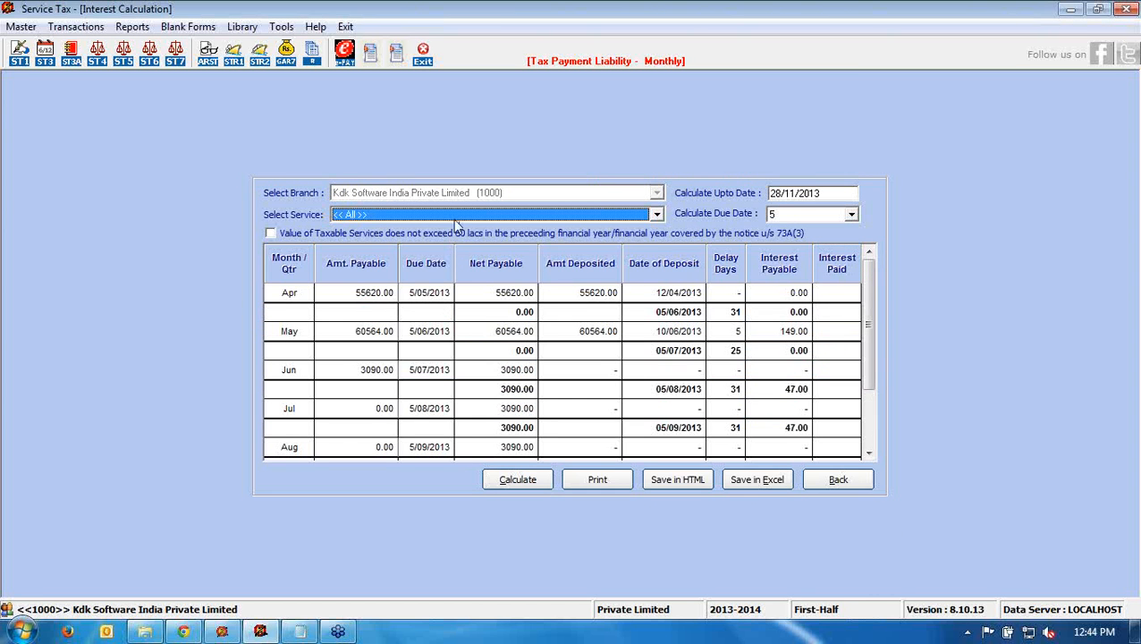
- Calculate interest for INFORMATION TECHNOLOGY SOFTWARE SERVICE with due-date day 5
{"action": "left_click", "coordinate": [452, 215]}
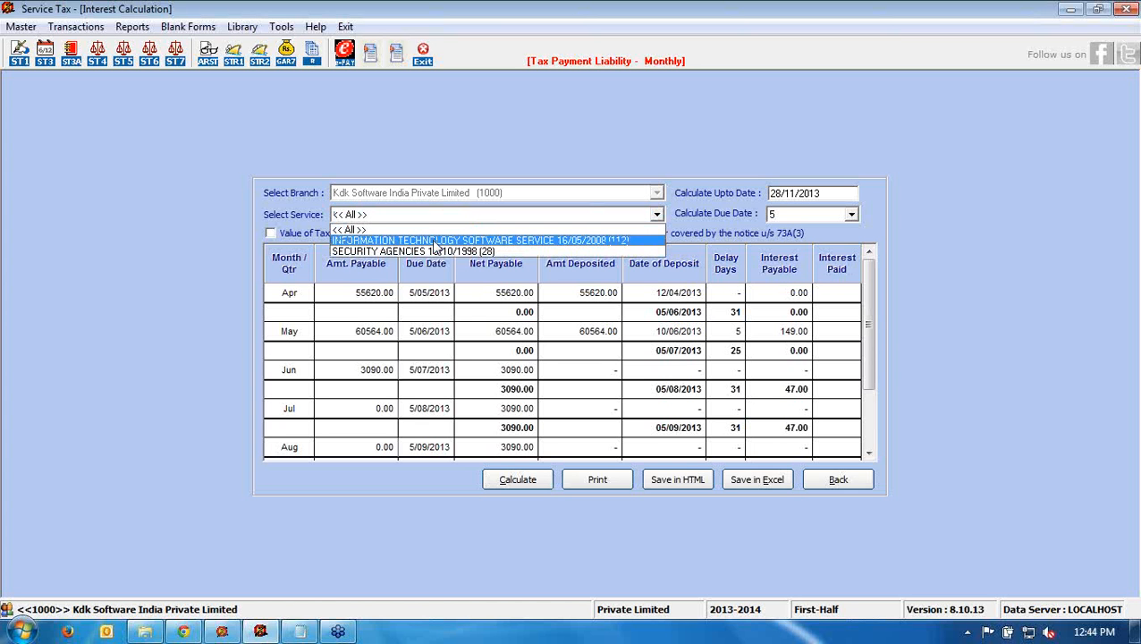
{"action": "left_click", "coordinate": [434, 240]}
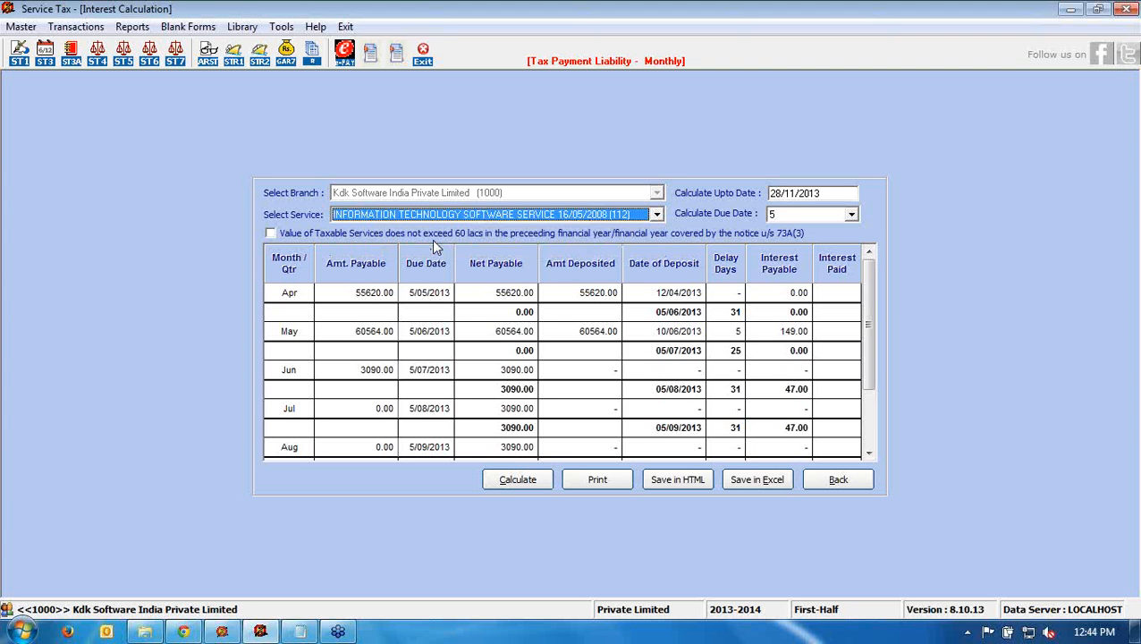
{"action": "left_click", "coordinate": [851, 214]}
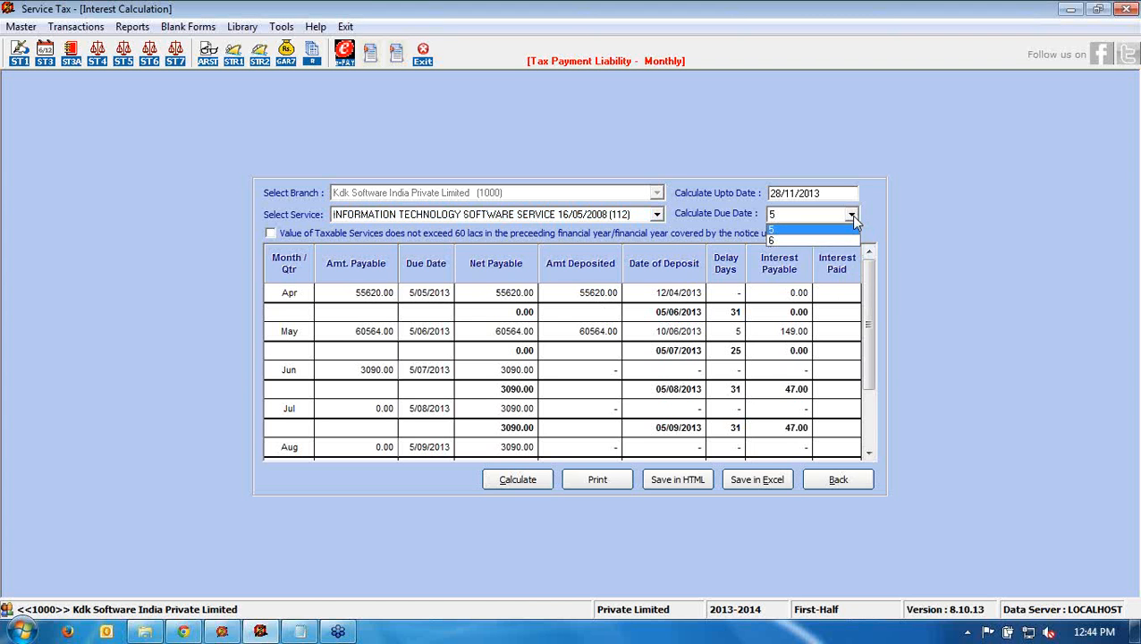
{"action": "left_click", "coordinate": [816, 229]}
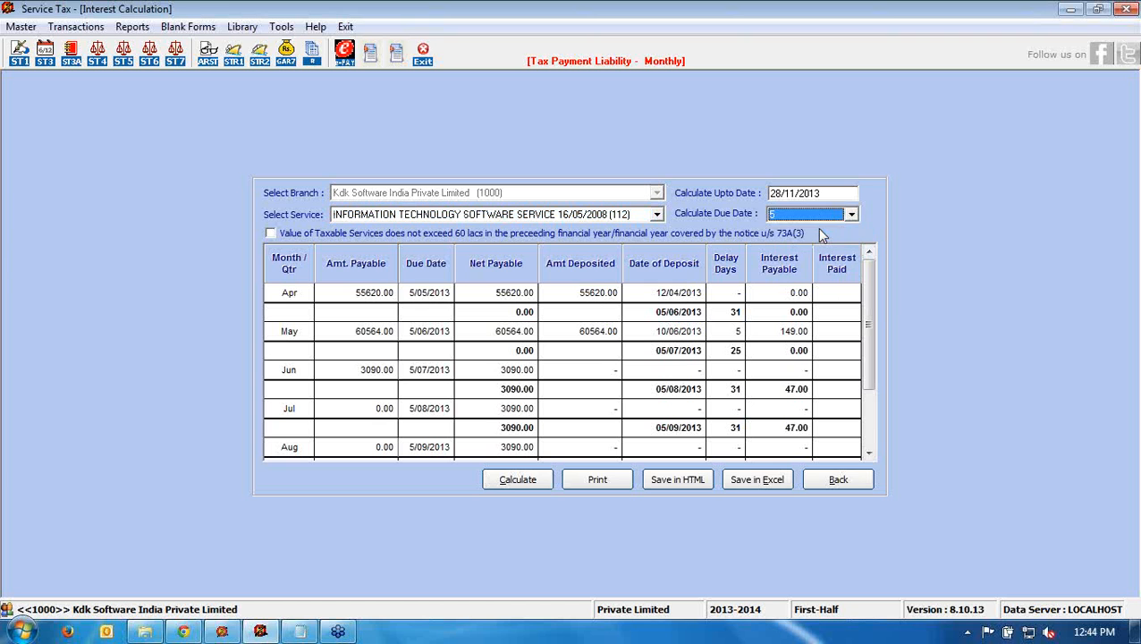
{"action": "left_click", "coordinate": [507, 481]}
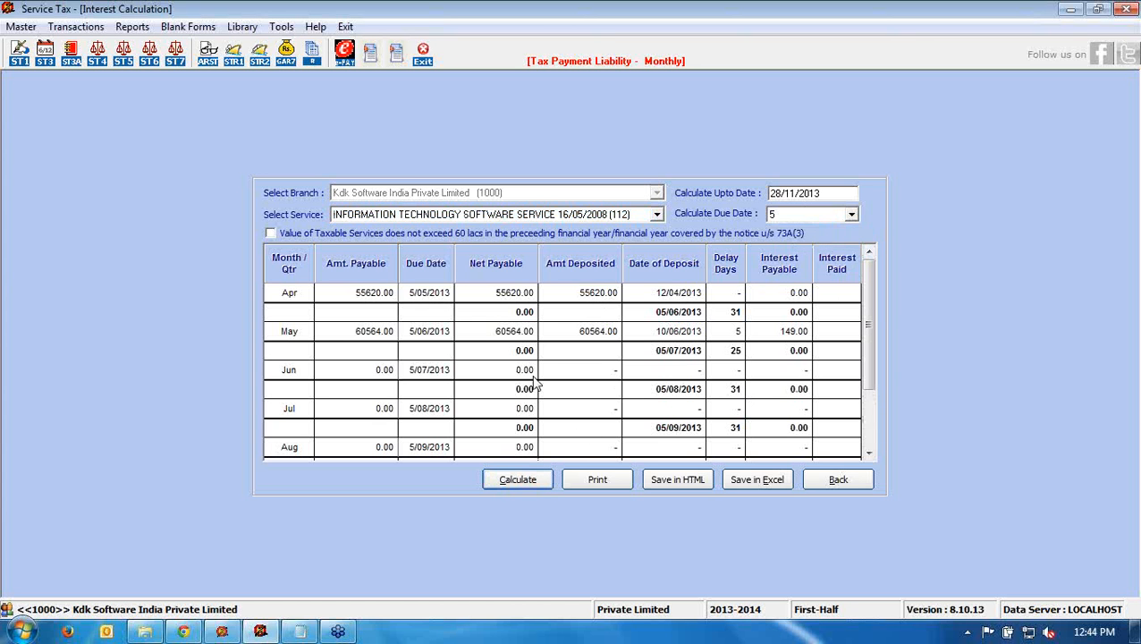
- Review the Apr and May interest rows, including May's 149.00, down to the total
{"action": "left_click", "coordinate": [362, 296]}
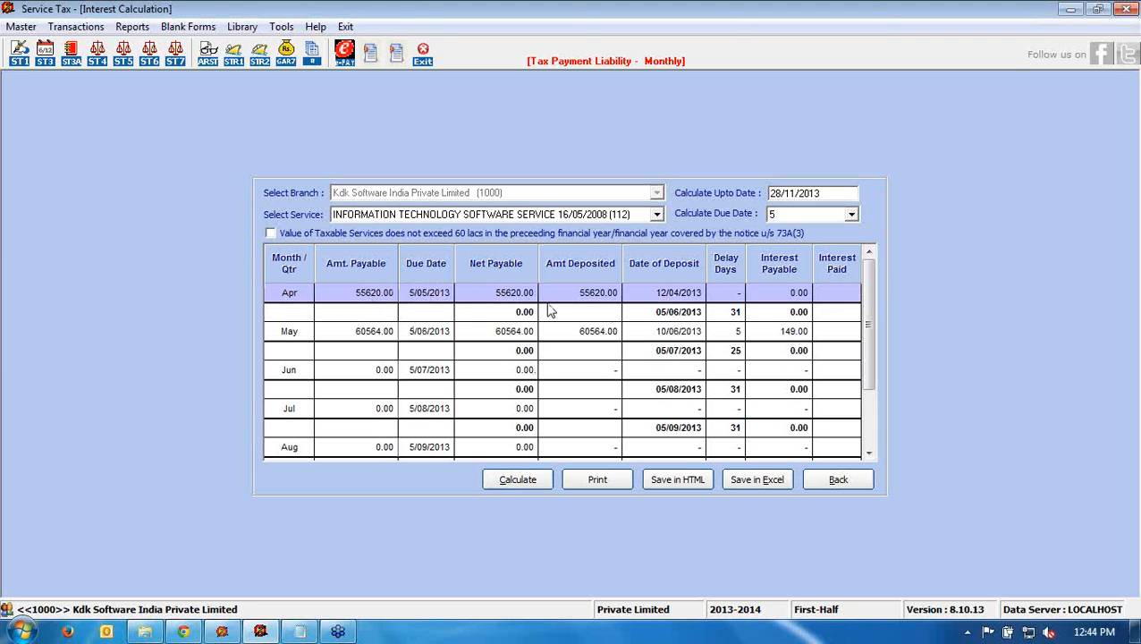
{"action": "left_click", "coordinate": [764, 318]}
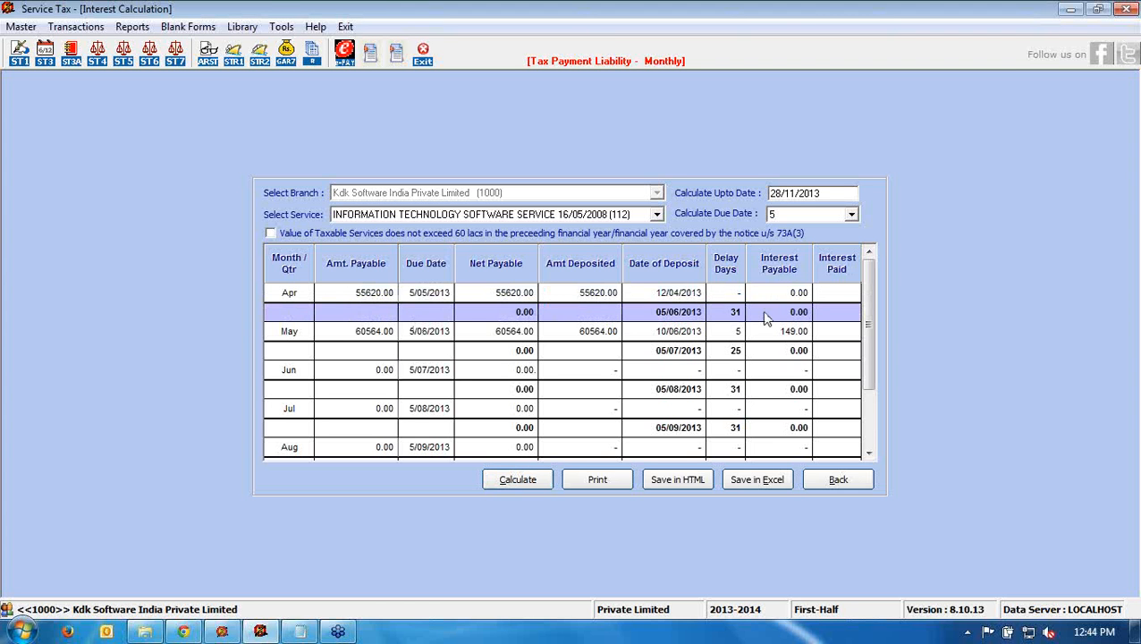
{"action": "left_click", "coordinate": [433, 295]}
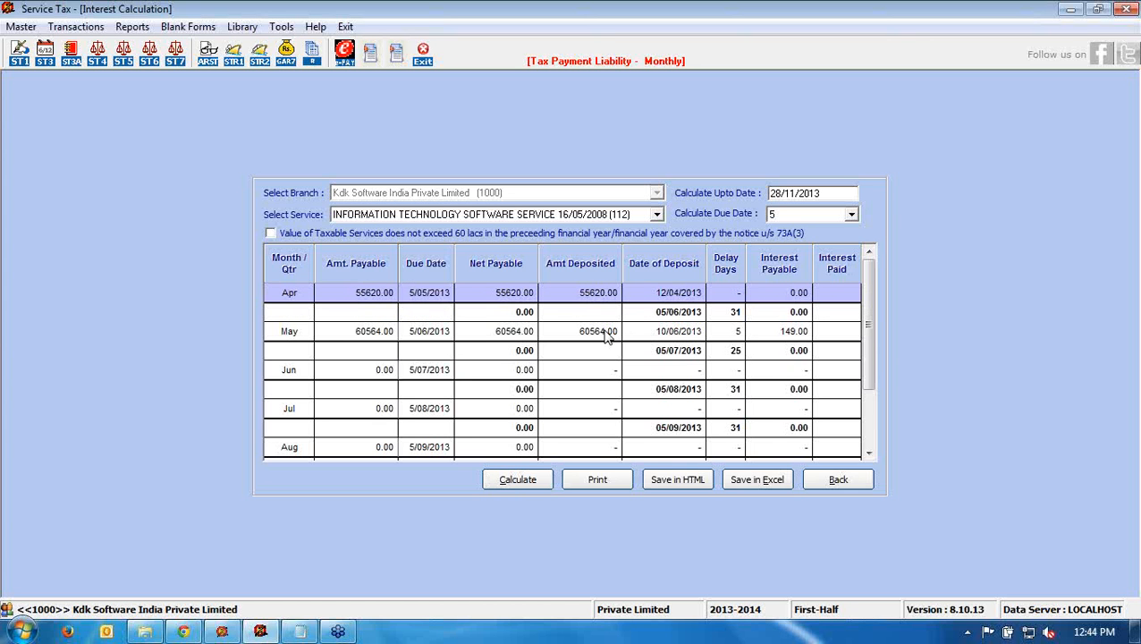
{"action": "left_click", "coordinate": [371, 339]}
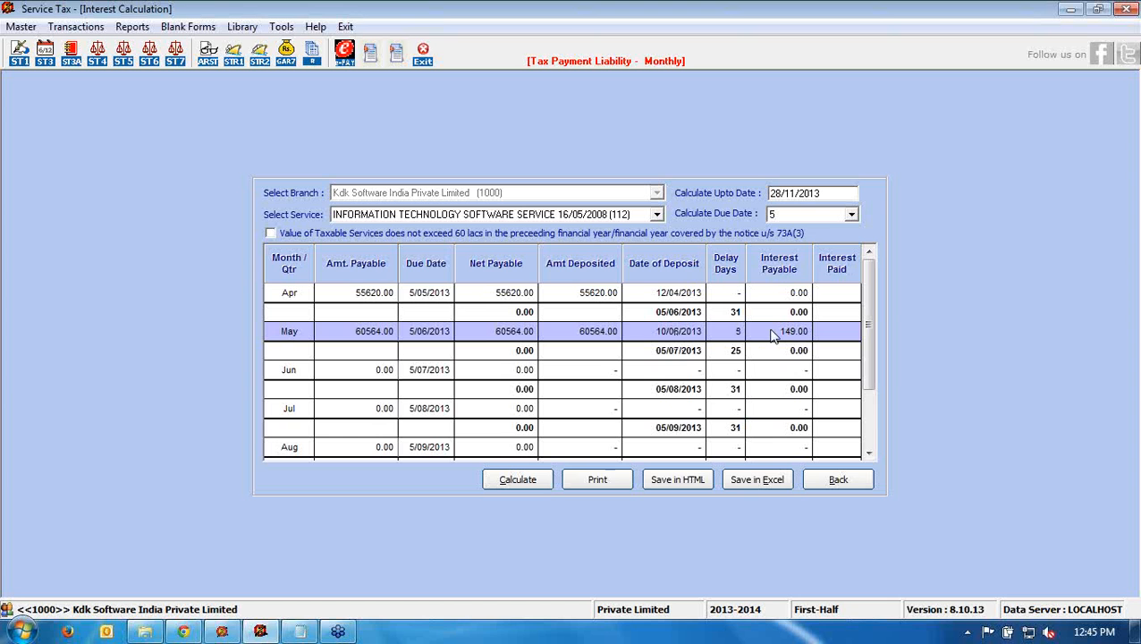
{"action": "left_click_drag", "start_coordinate": [868, 321], "coordinate": [871, 401]}
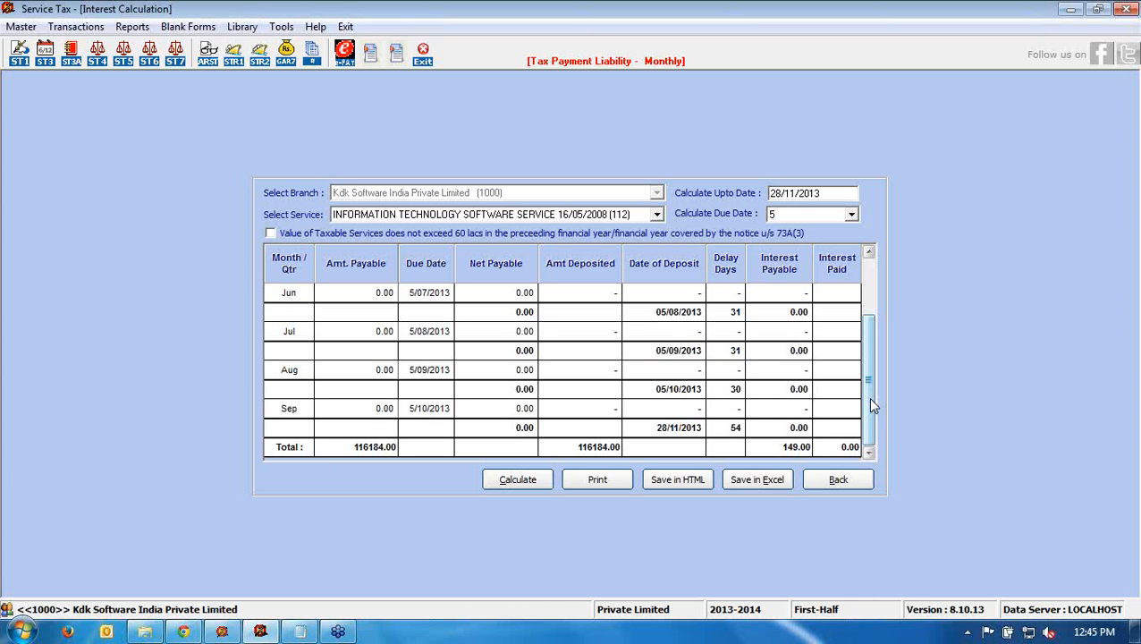
{"action": "left_click", "coordinate": [847, 481]}
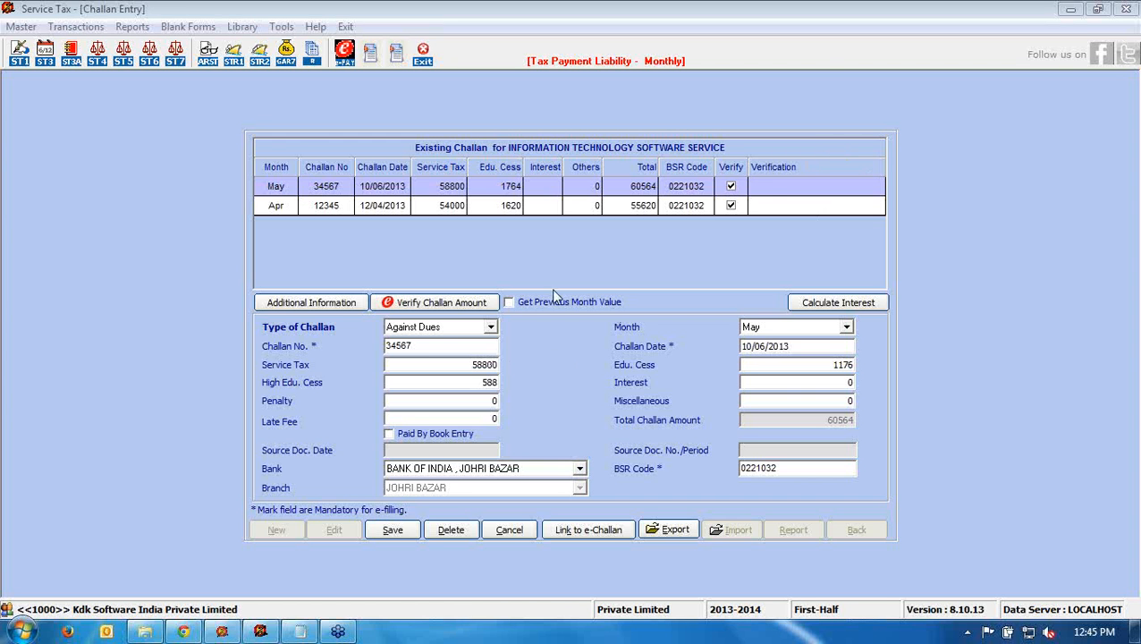
- Cancel the challan edit, close Challan Entry and the ST-3 form, and glance at Blank Forms
{"action": "left_click", "coordinate": [511, 529]}
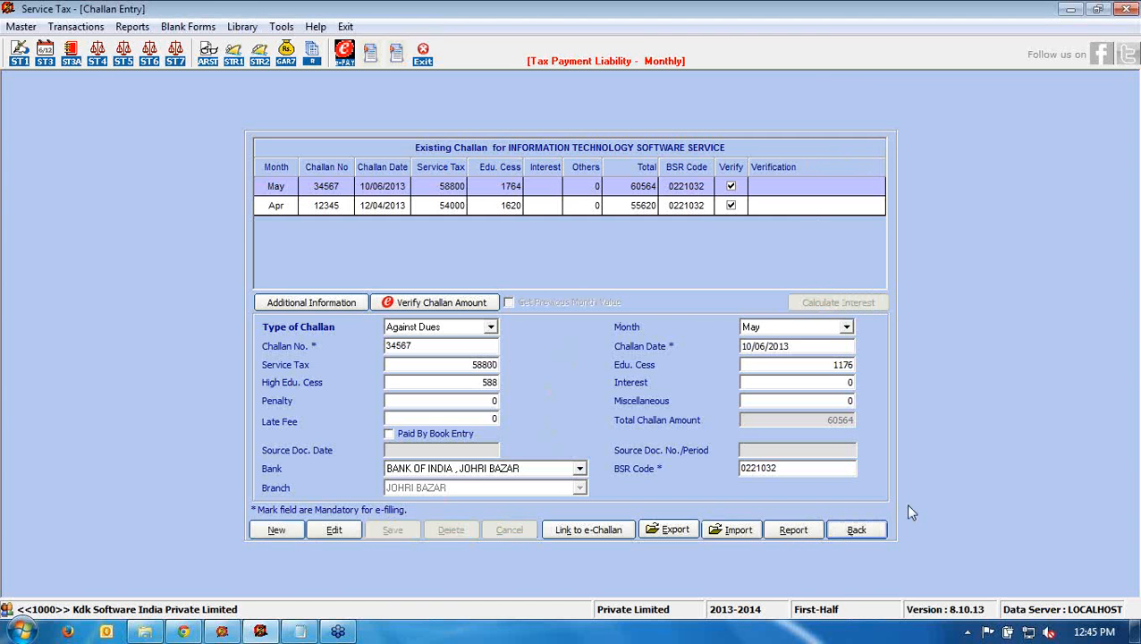
{"action": "left_click", "coordinate": [857, 529]}
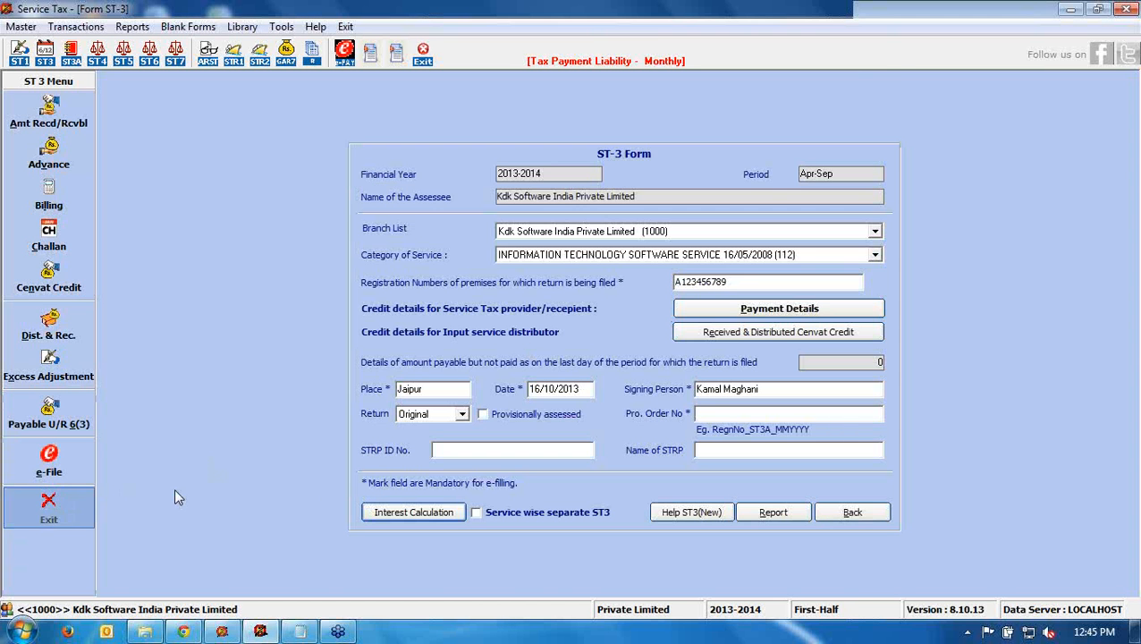
{"action": "left_click", "coordinate": [49, 508]}
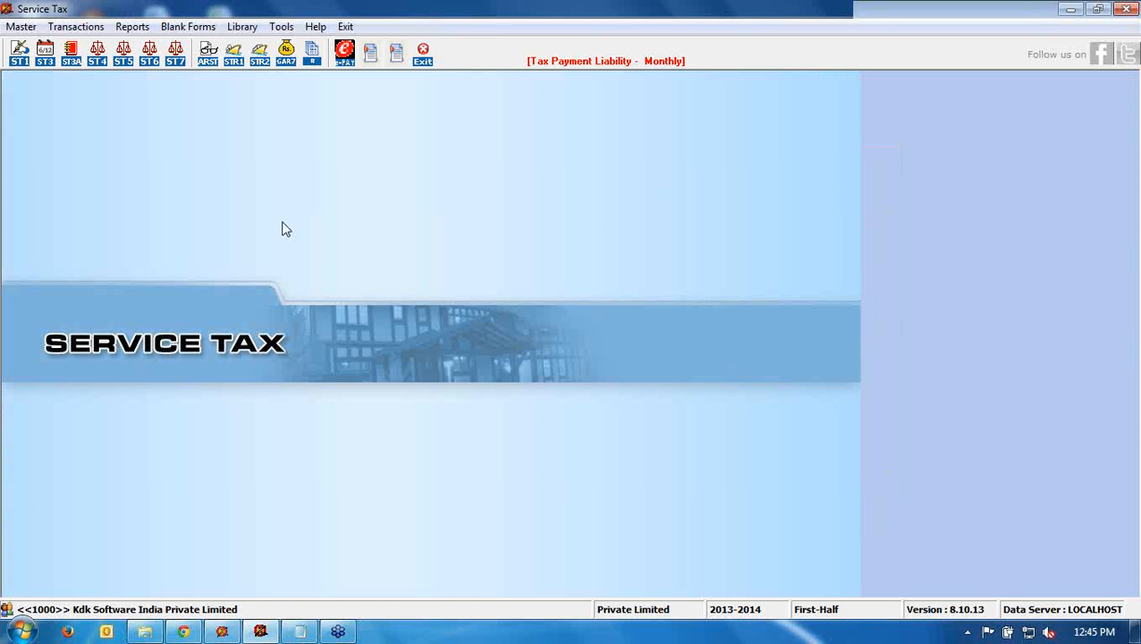
{"action": "left_click", "coordinate": [180, 27]}
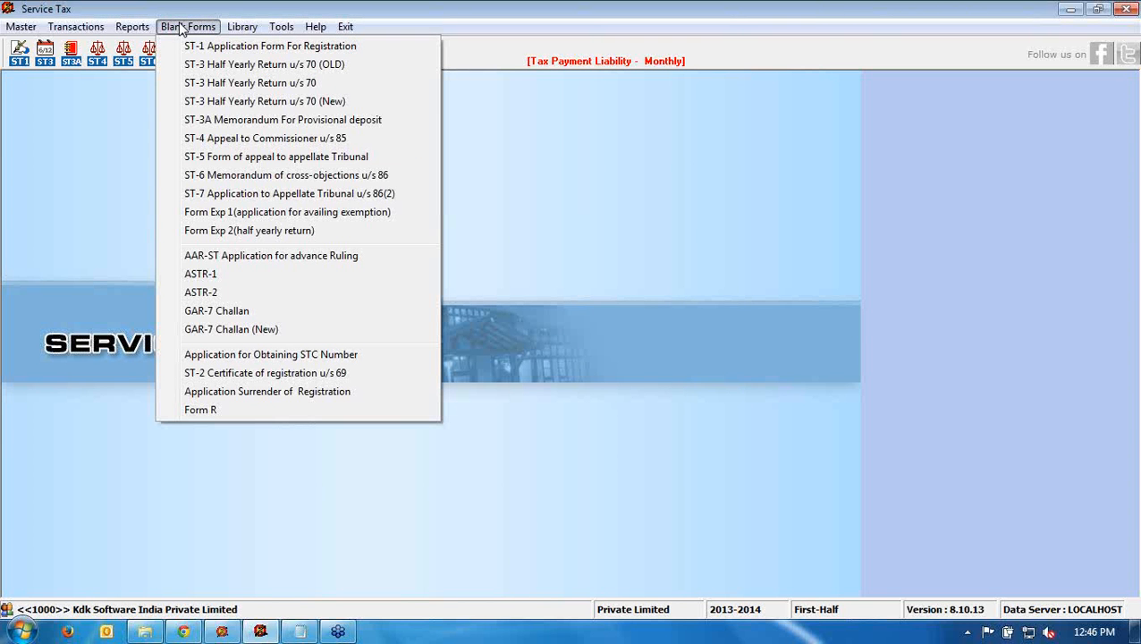
- Browse the service tax circulars in the Library, then bring up the Transactions menu
{"action": "left_click", "coordinate": [242, 27]}
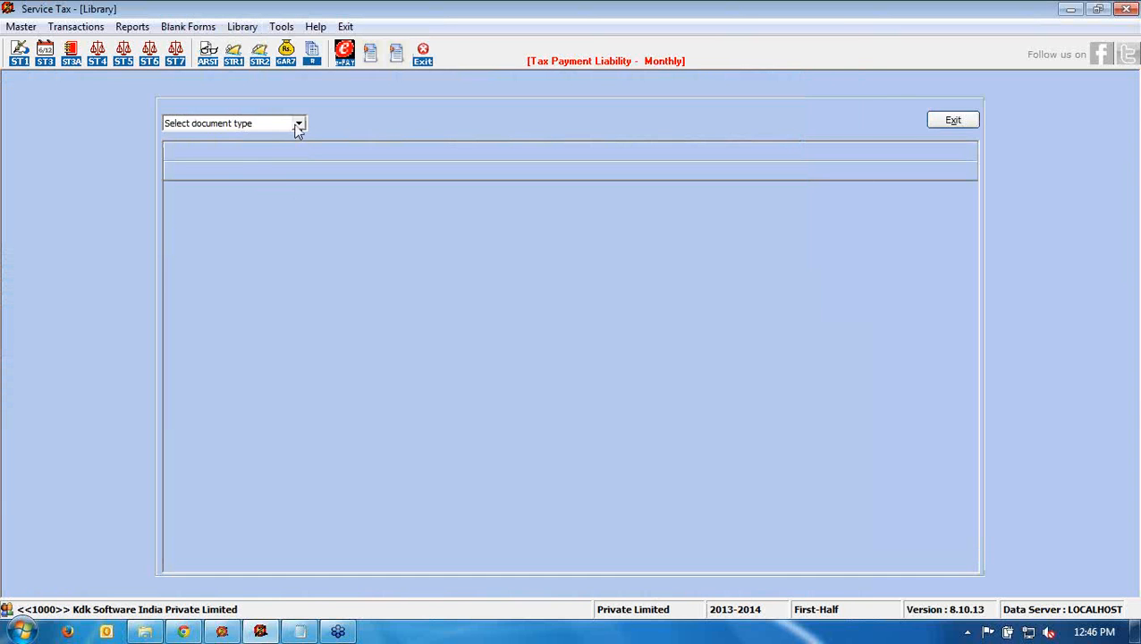
{"action": "left_click", "coordinate": [297, 123]}
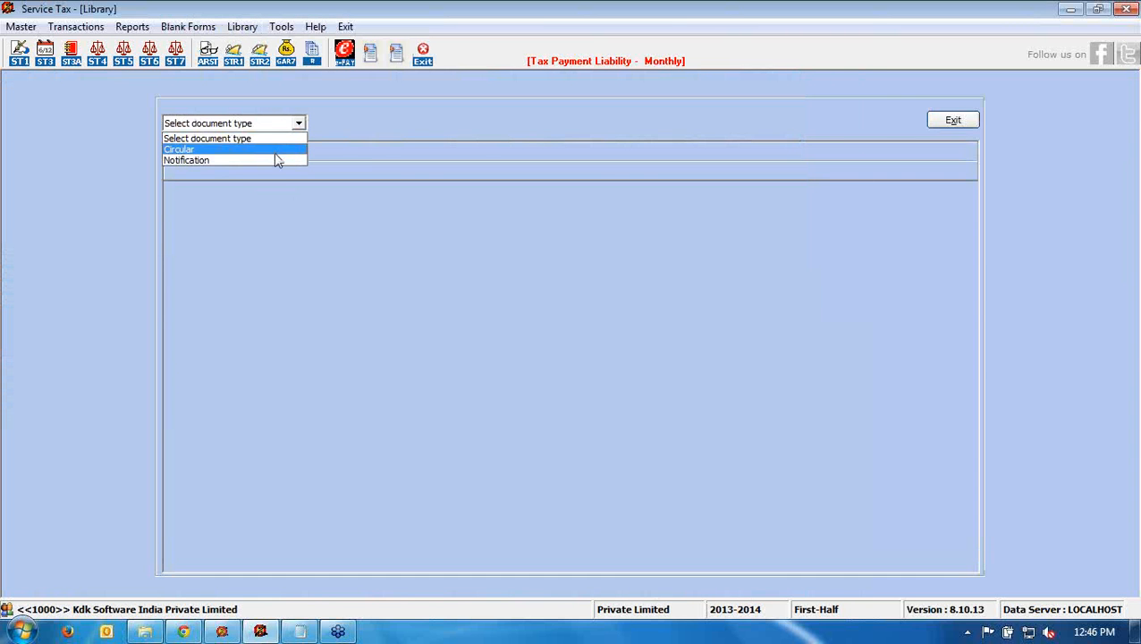
{"action": "left_click", "coordinate": [274, 153]}
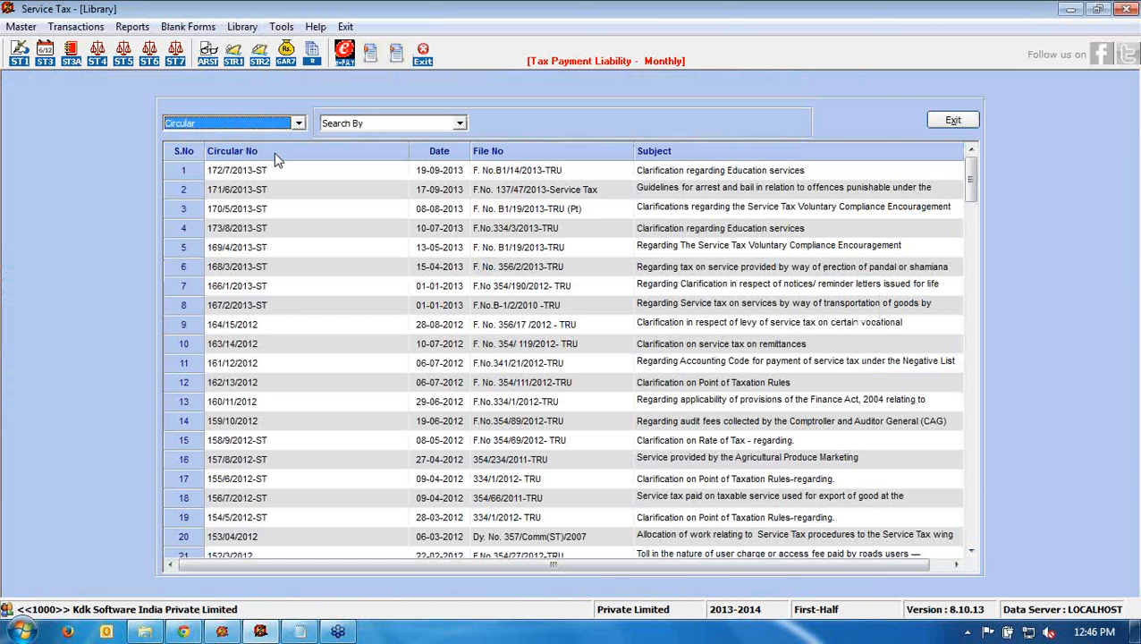
{"action": "left_click", "coordinate": [300, 209]}
{"action": "left_click", "coordinate": [281, 305]}
{"action": "scroll", "coordinate": [304, 361], "scroll_direction": "down", "scroll_amount": 4}
{"action": "scroll", "coordinate": [304, 361], "scroll_direction": "down", "scroll_amount": 8}
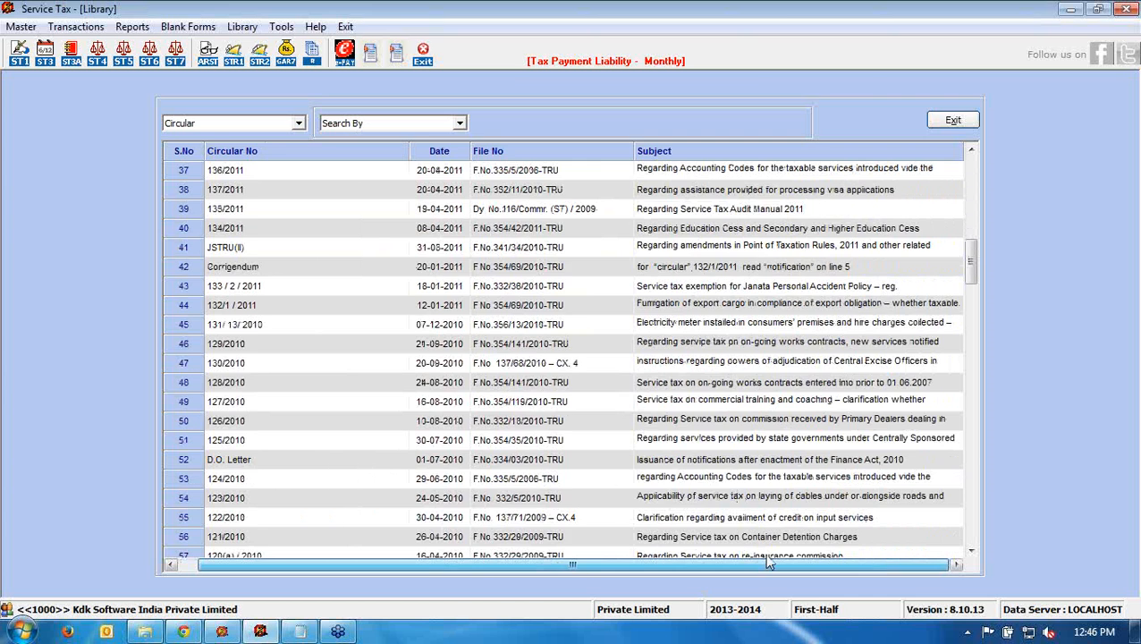
{"action": "left_click_drag", "start_coordinate": [693, 566], "coordinate": [712, 567]}
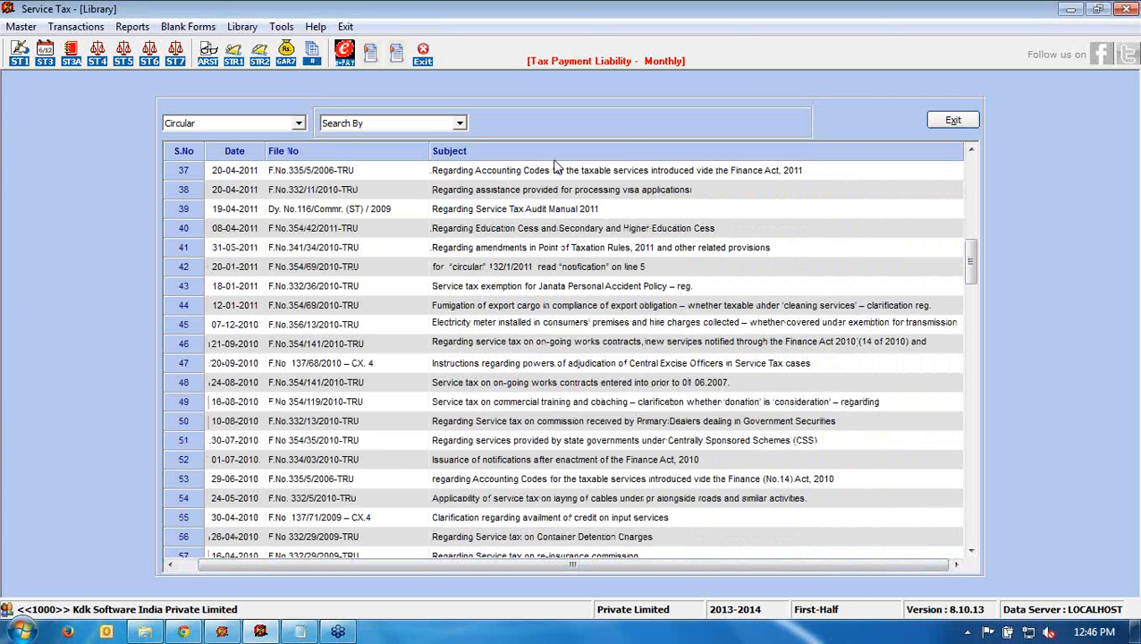
{"action": "left_click", "coordinate": [86, 28]}
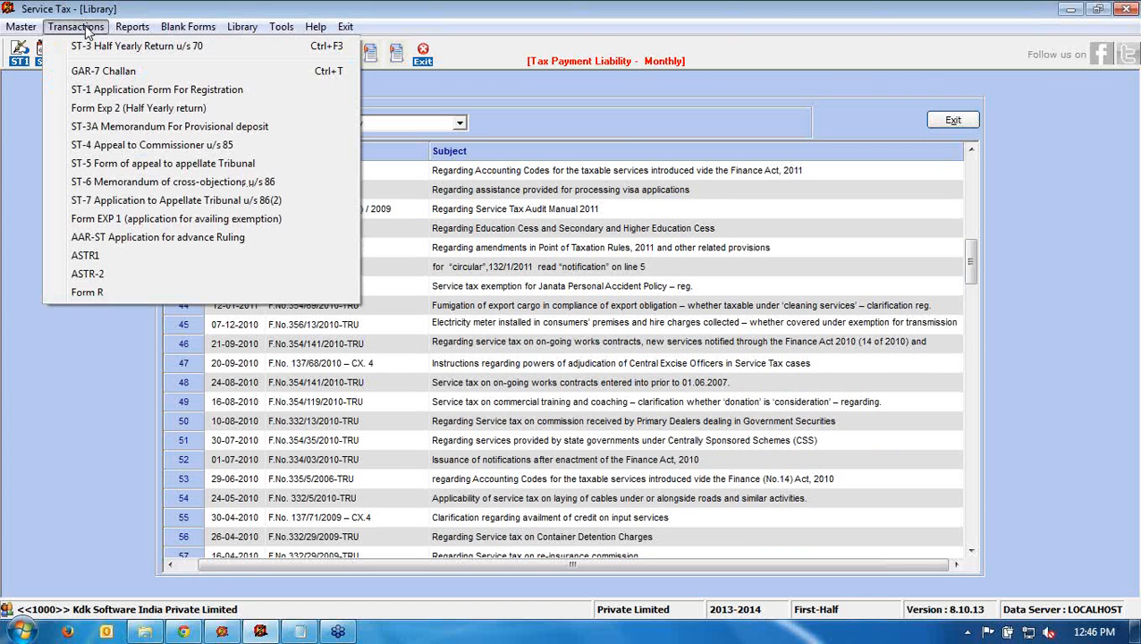
- View the Form Exp 2 export details, then open the Form R refund claim and exit it
{"action": "left_click", "coordinate": [94, 107]}
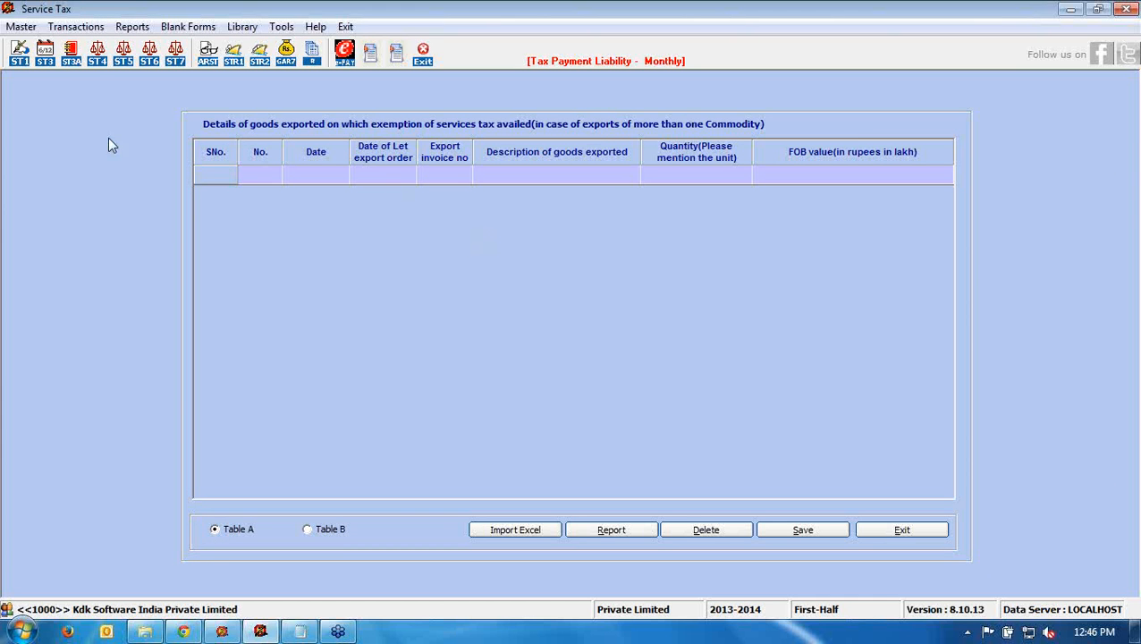
{"action": "left_click", "coordinate": [76, 26]}
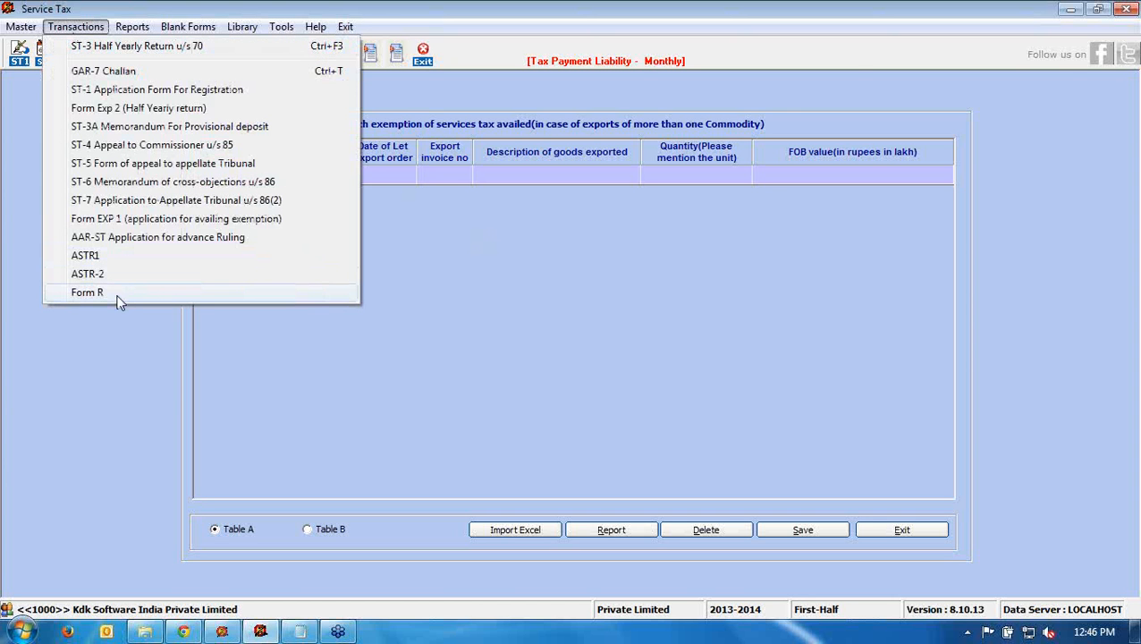
{"action": "left_click", "coordinate": [118, 298]}
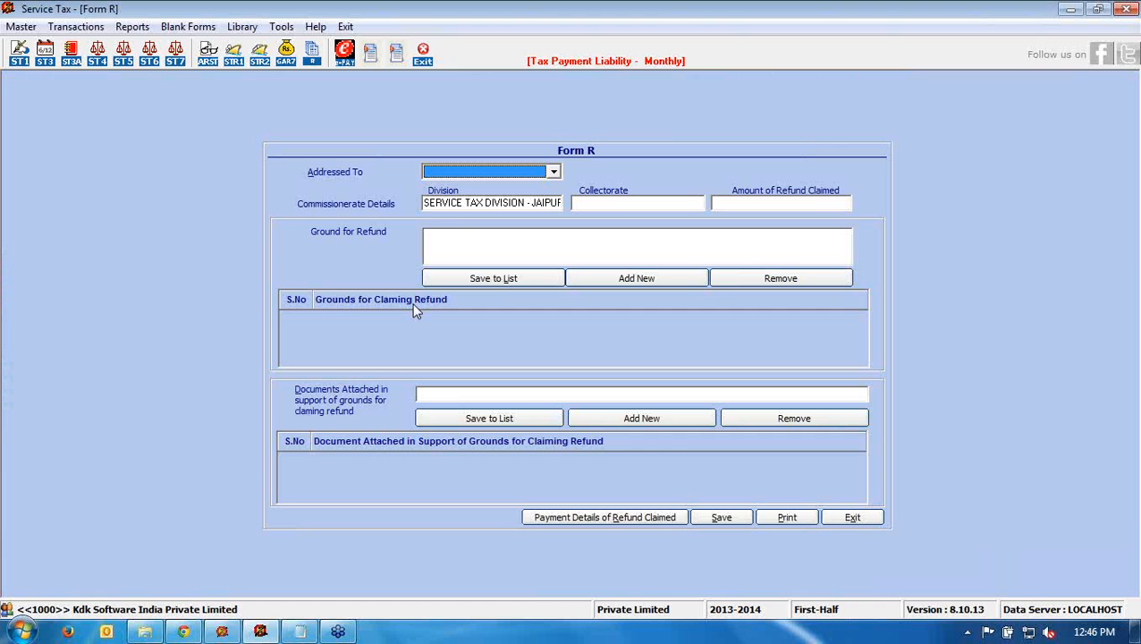
{"action": "left_click", "coordinate": [853, 516]}
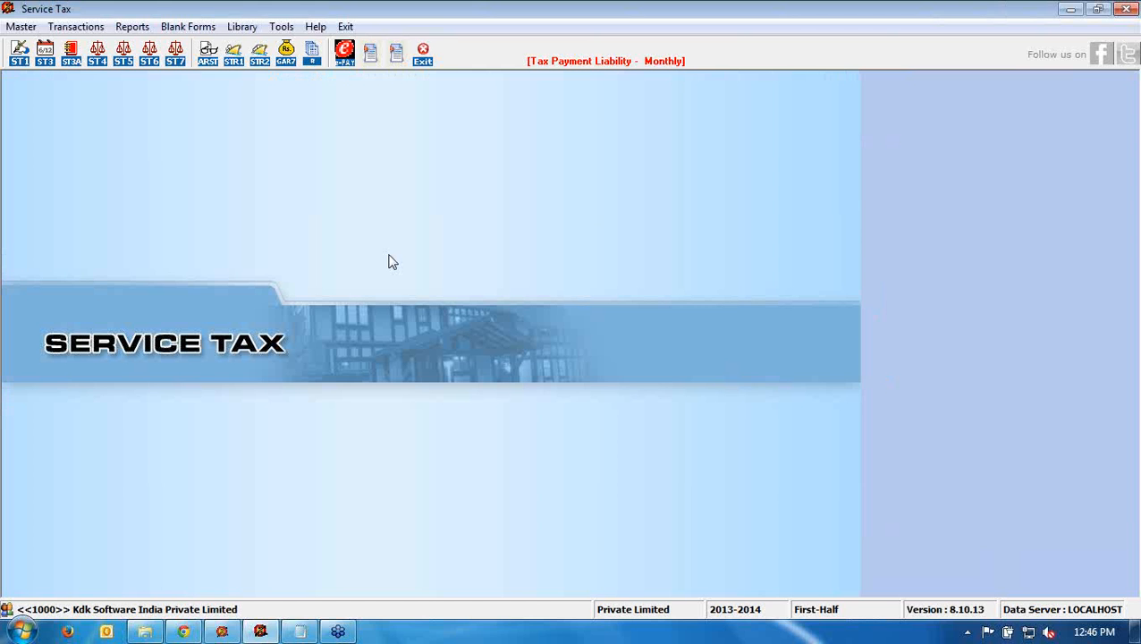
{"action": "left_click", "coordinate": [944, 179]}
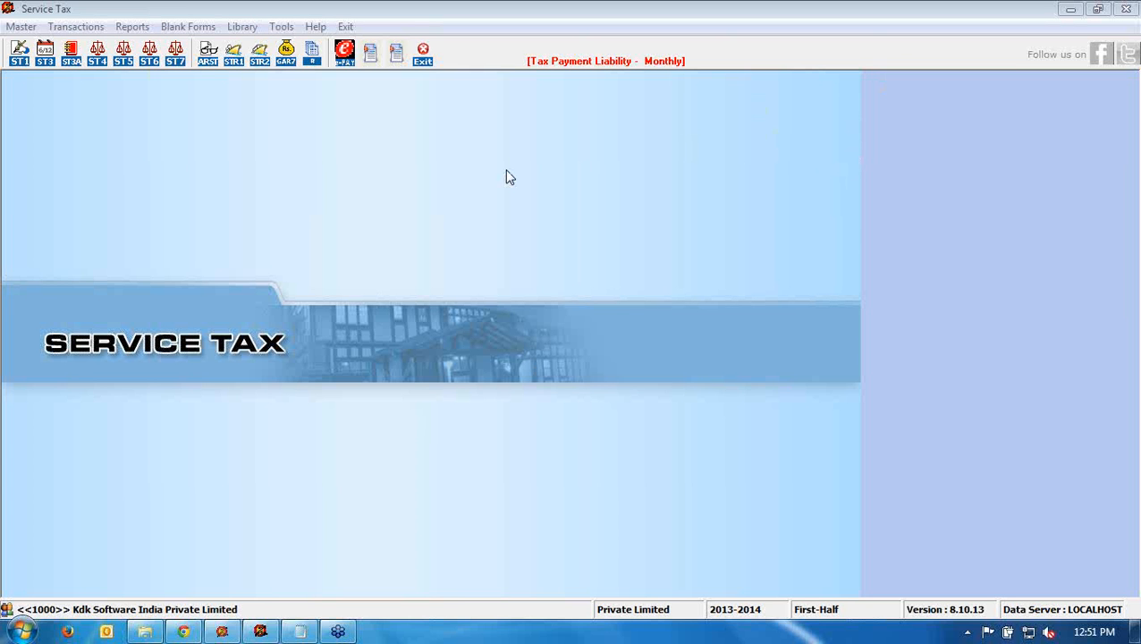
{"action": "left_click", "coordinate": [22, 27]}
- Open Submitted Return and select Kdk Software India Private Limited by searching 'k'
{"action": "left_click", "coordinate": [35, 72]}
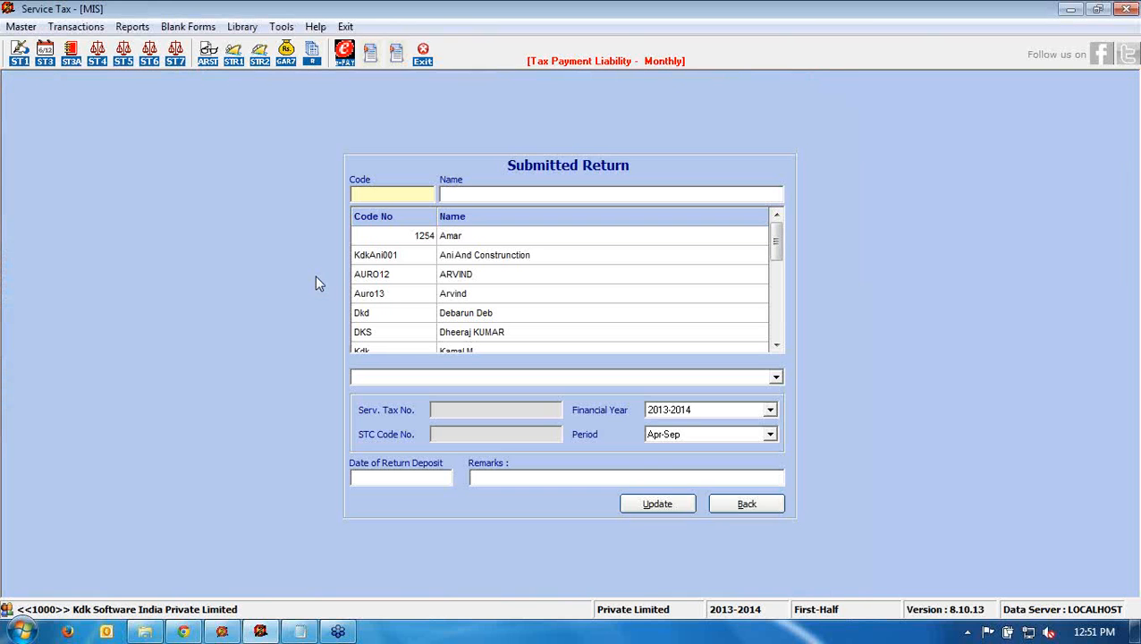
{"action": "left_click", "coordinate": [474, 196]}
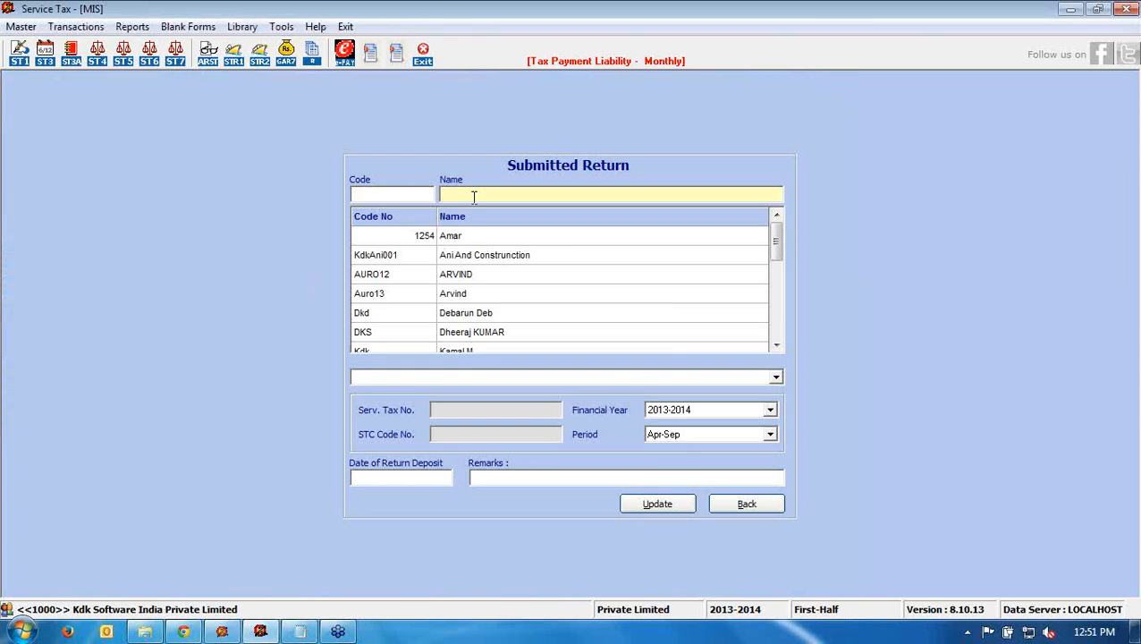
{"action": "type", "text": "k"}
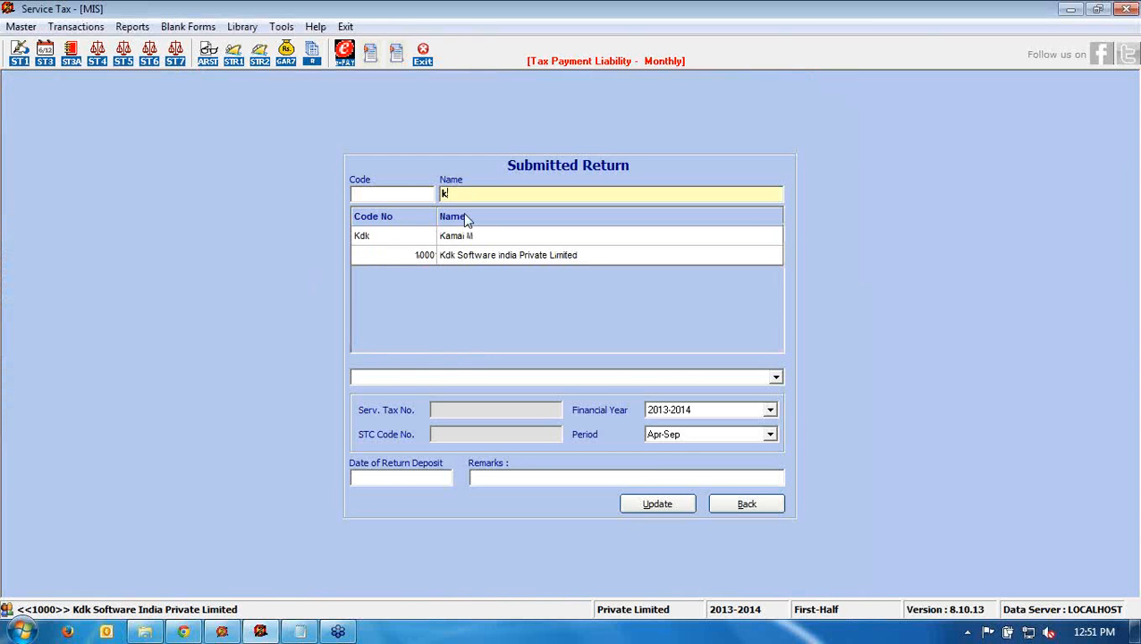
{"action": "left_click", "coordinate": [456, 259]}
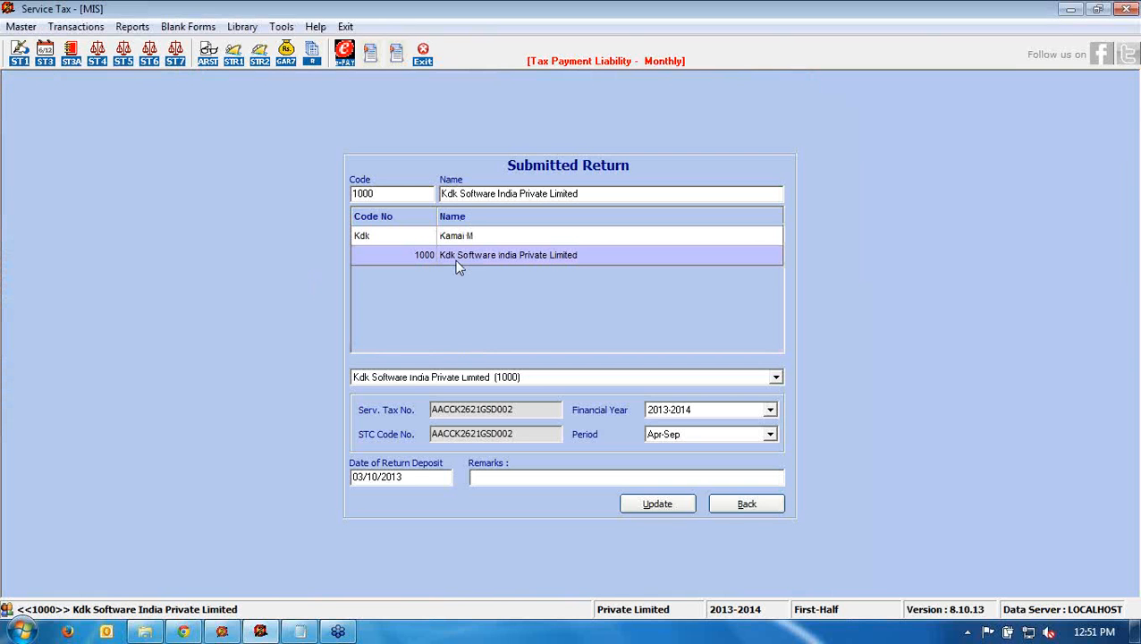
- Set the return deposit date to 27/11/13, update, and lock the filed records
{"action": "left_click", "coordinate": [413, 477]}
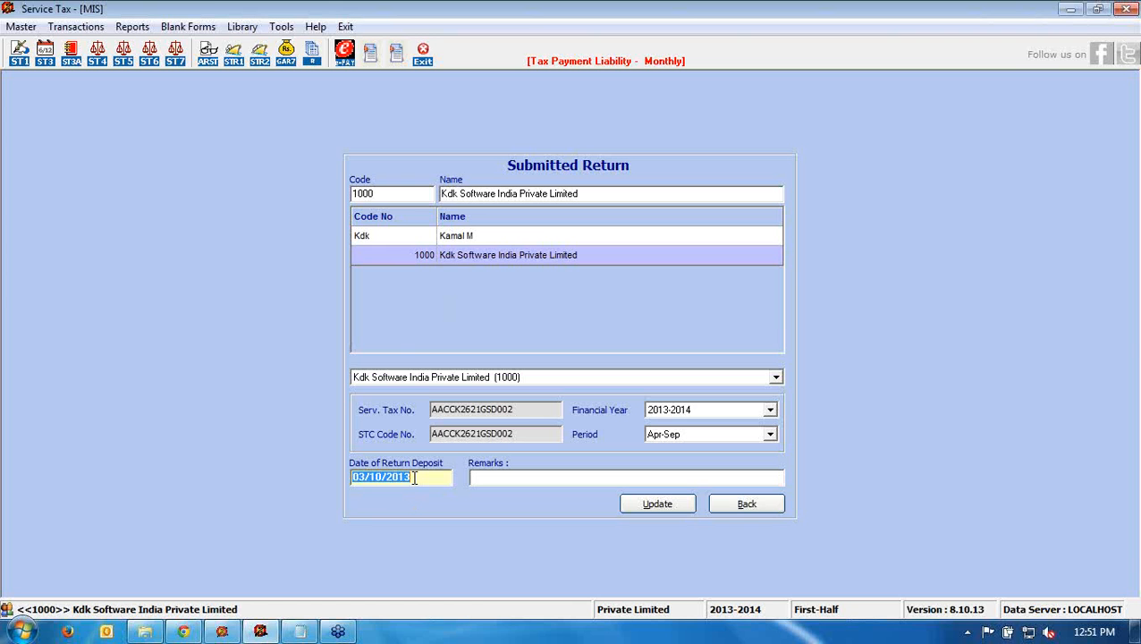
{"action": "type", "text": "27"}
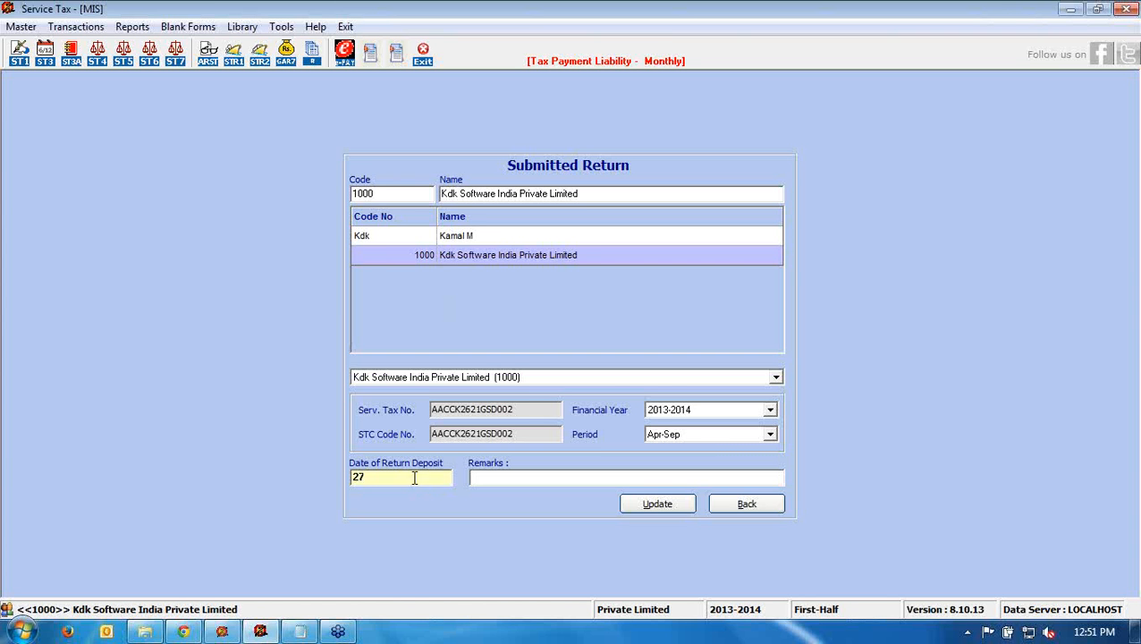
{"action": "type", "text": "/11/13"}
{"action": "left_click", "coordinate": [630, 506]}
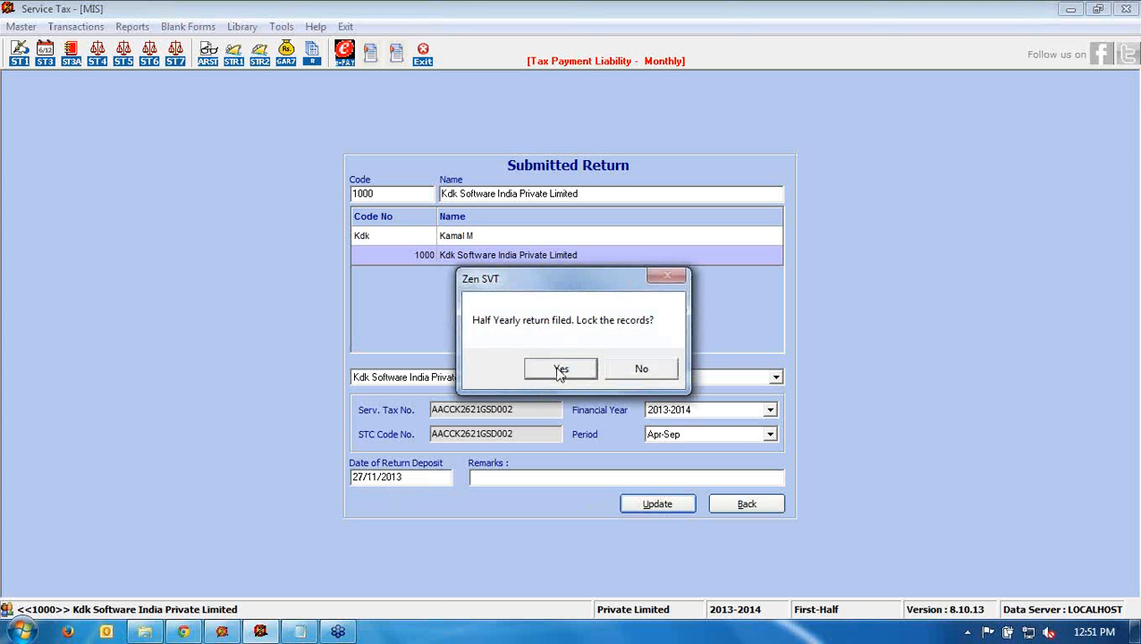
{"action": "left_click", "coordinate": [560, 370]}
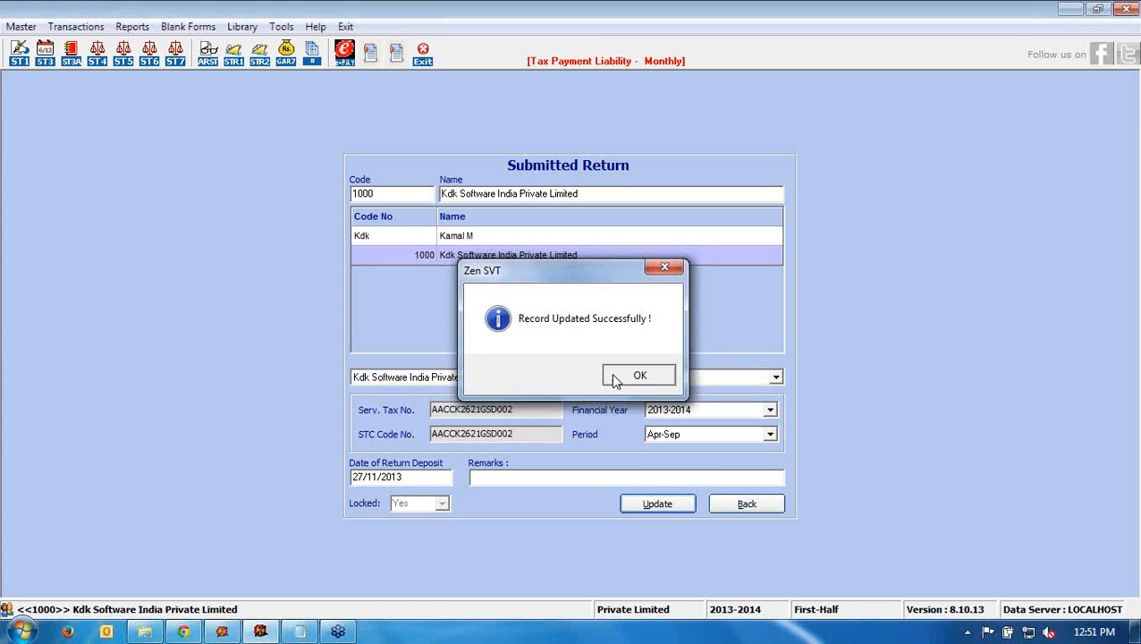
{"action": "left_click", "coordinate": [613, 377]}
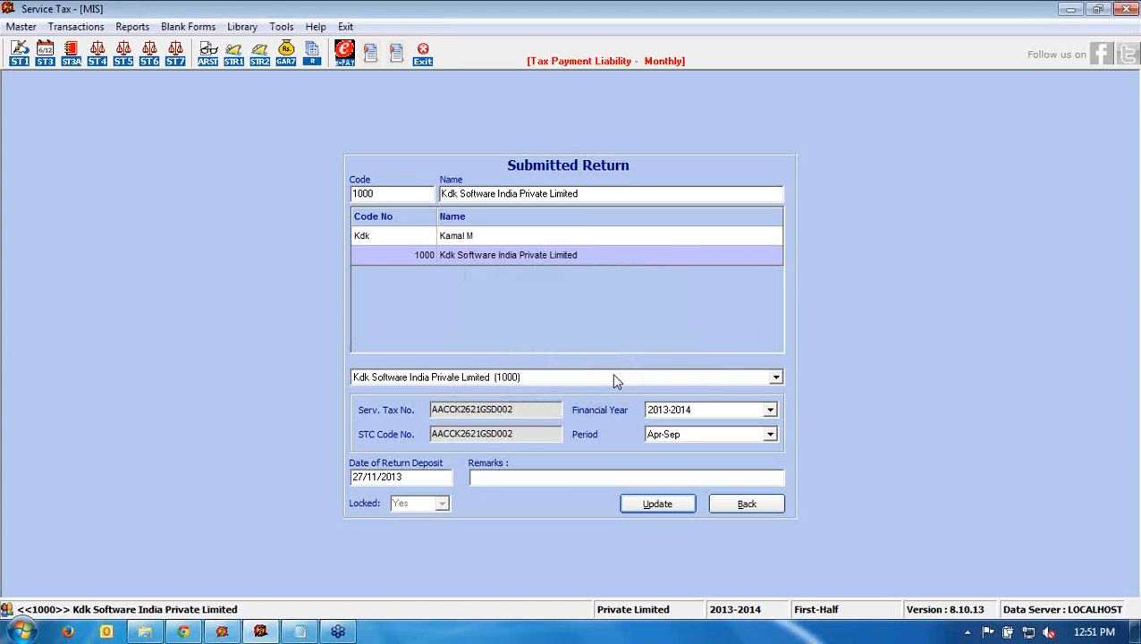
{"action": "left_click", "coordinate": [134, 26]}
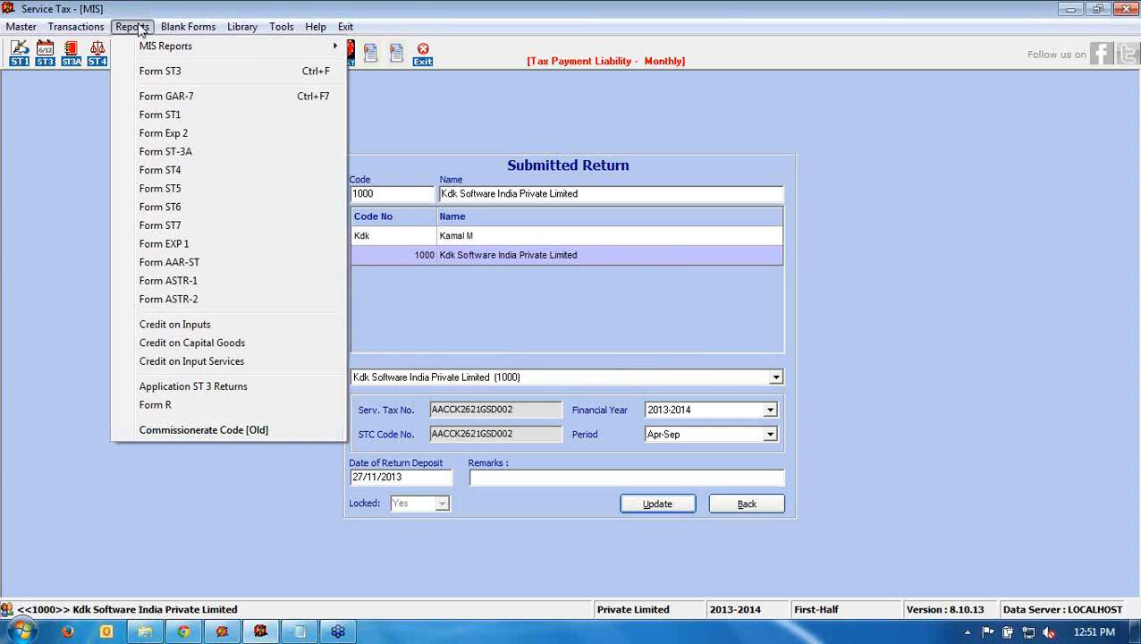
- In the Submitted Return MIS report, unlock Kdk Software India Private Limited's return and save
{"action": "mouse_move", "coordinate": [318, 47]}
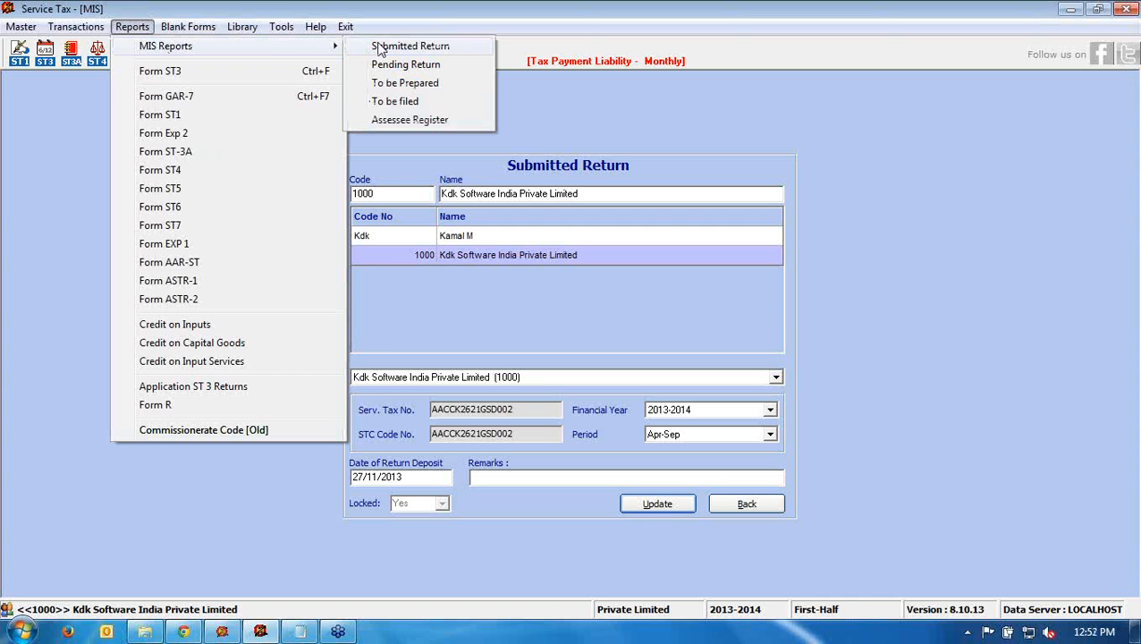
{"action": "left_click", "coordinate": [425, 51]}
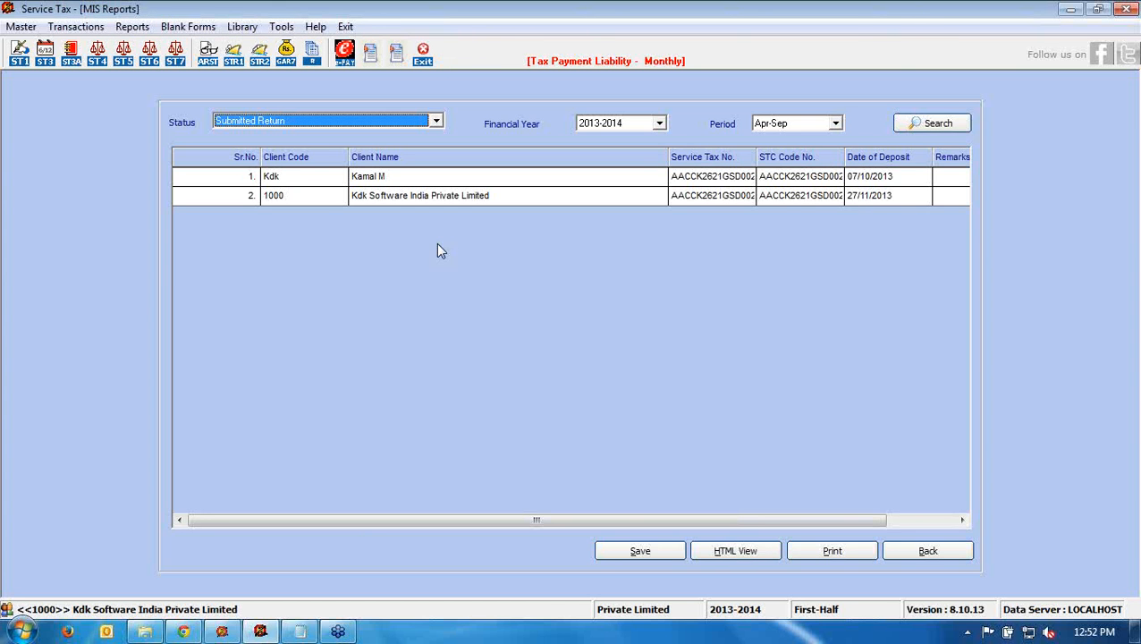
{"action": "left_click", "coordinate": [775, 203]}
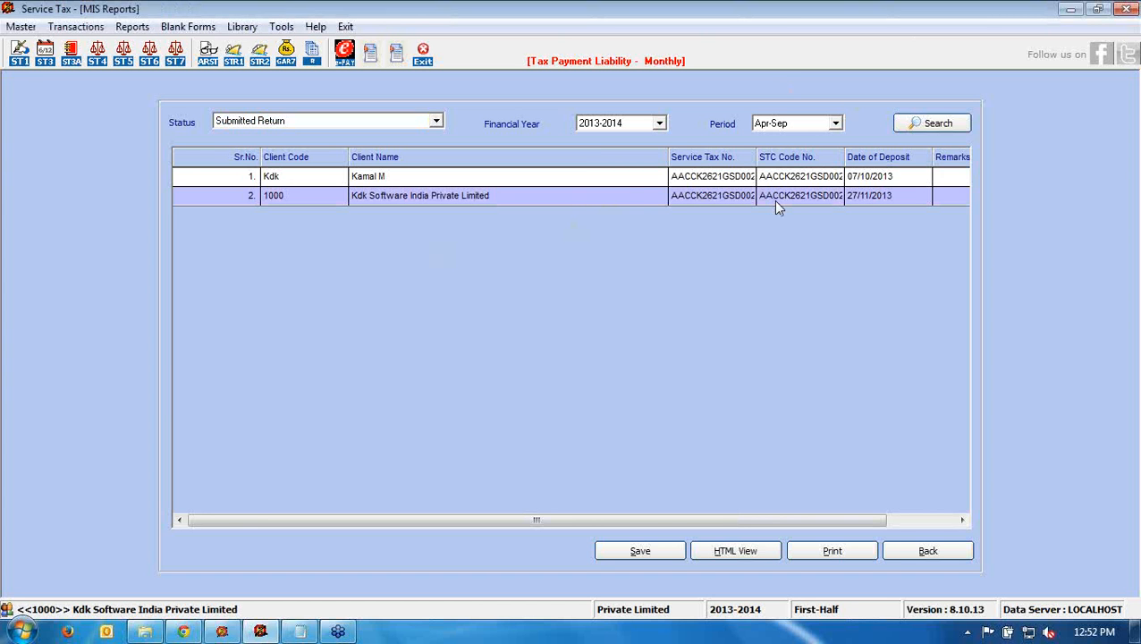
{"action": "left_click", "coordinate": [775, 203]}
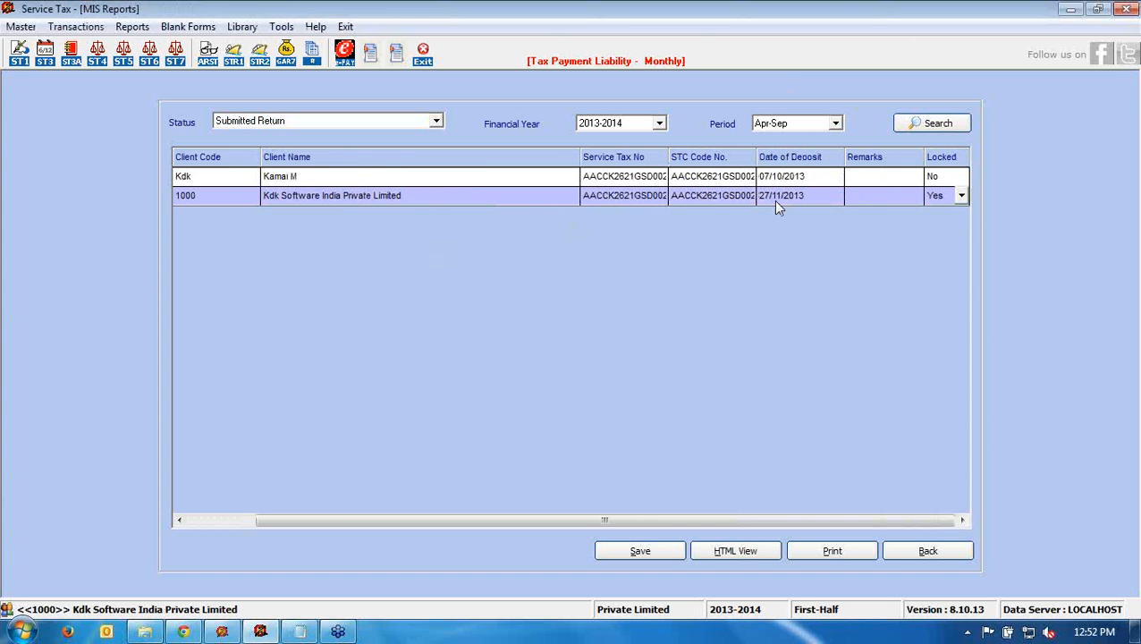
{"action": "left_click", "coordinate": [962, 197]}
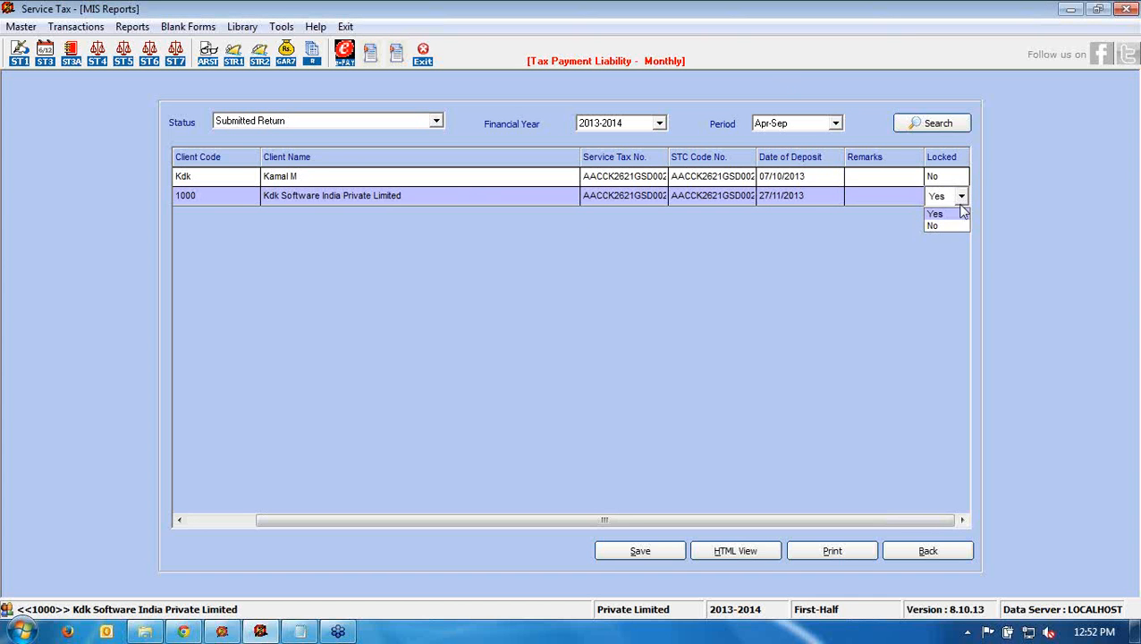
{"action": "left_click", "coordinate": [951, 226]}
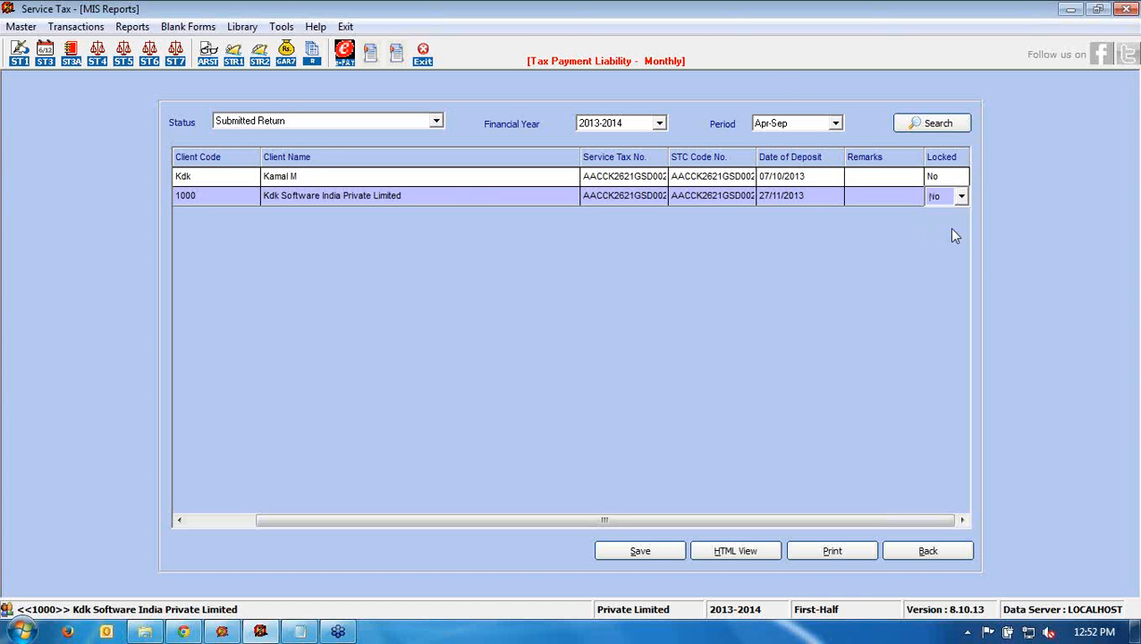
{"action": "left_click", "coordinate": [635, 554]}
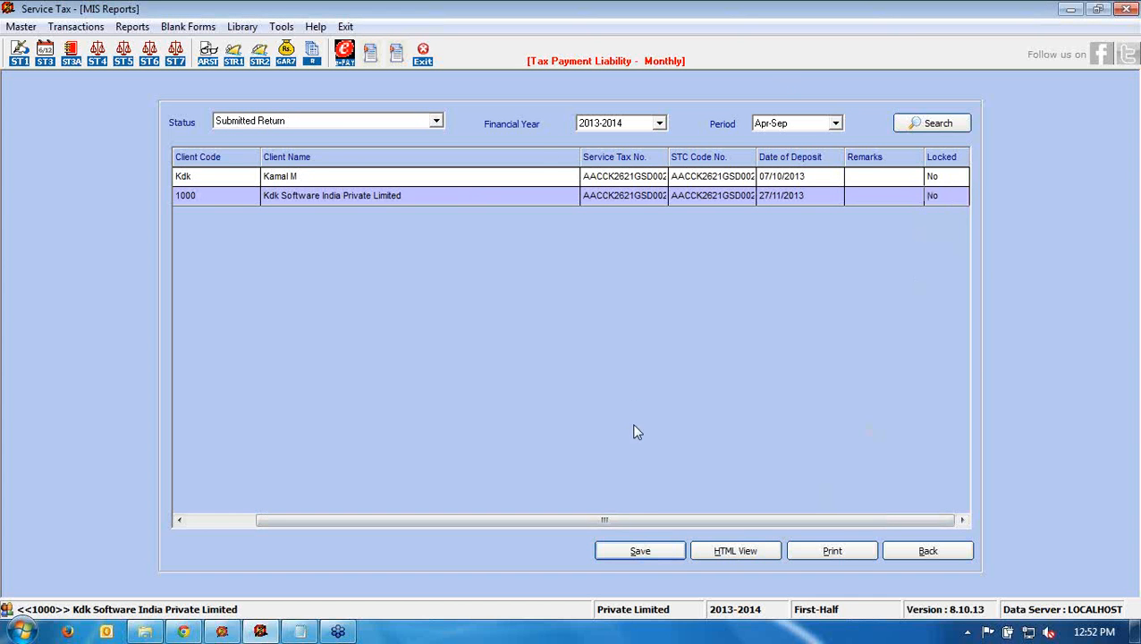
- Filter the report to clients whose returns are To Be Filed, then go back
{"action": "left_click", "coordinate": [437, 121]}
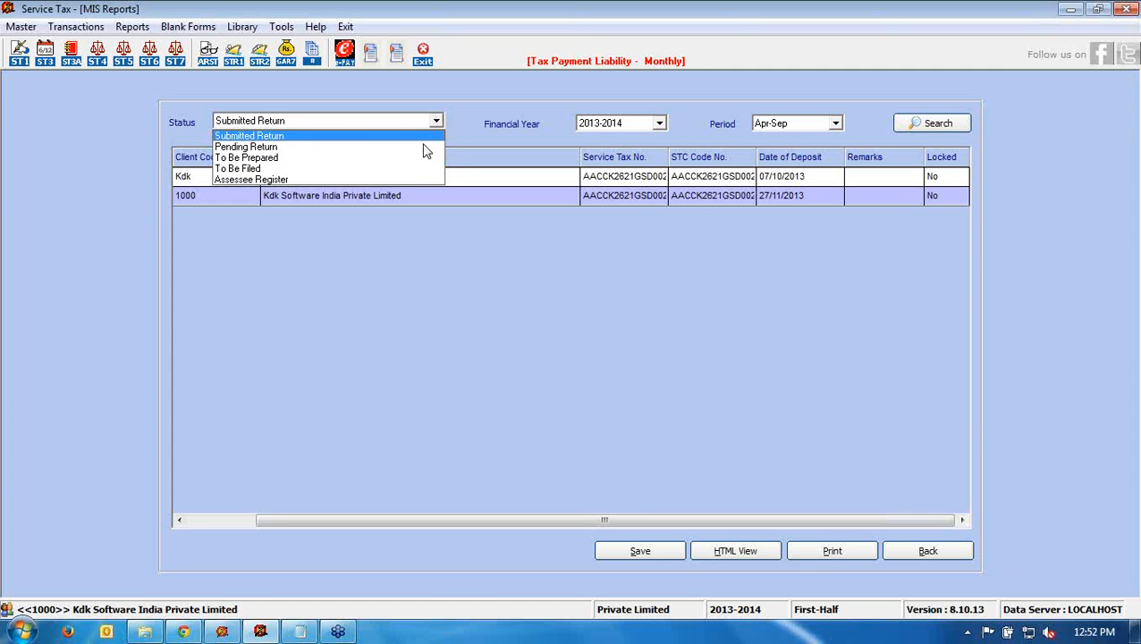
{"action": "left_click", "coordinate": [407, 169]}
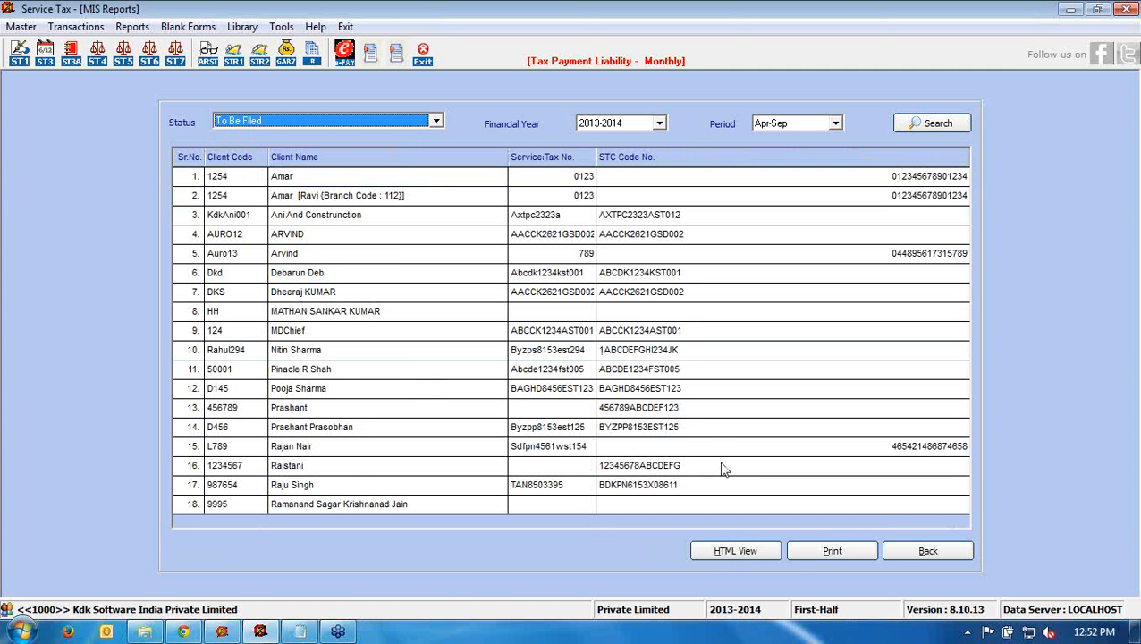
{"action": "left_click", "coordinate": [950, 550]}
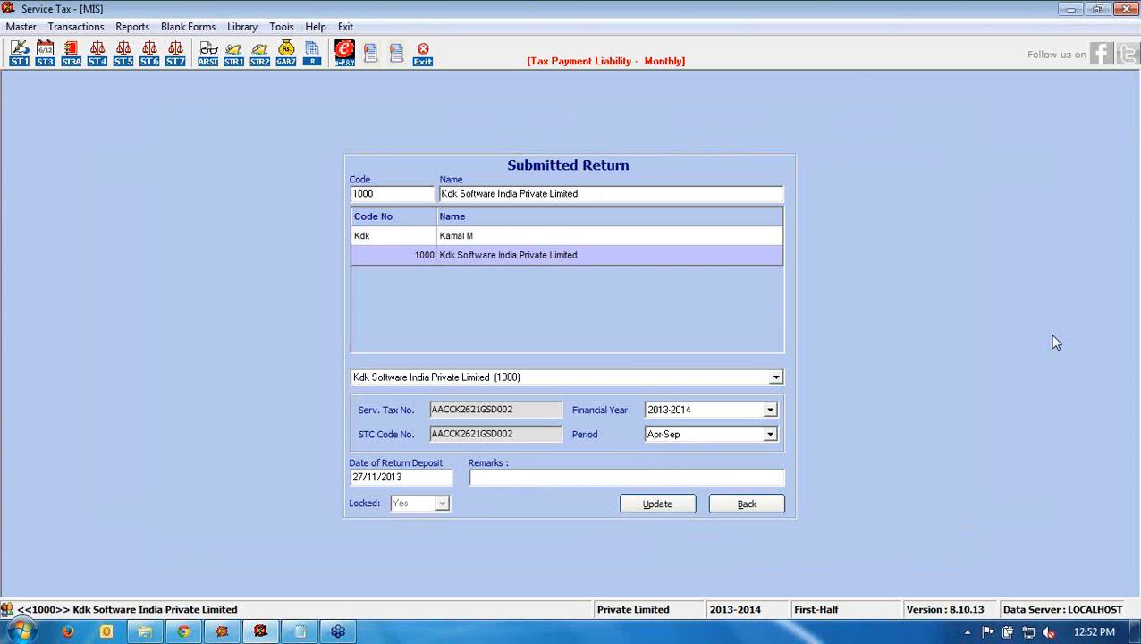
- Close the Submitted Return record, then open and dismiss the Master menu
{"action": "left_click", "coordinate": [777, 503]}
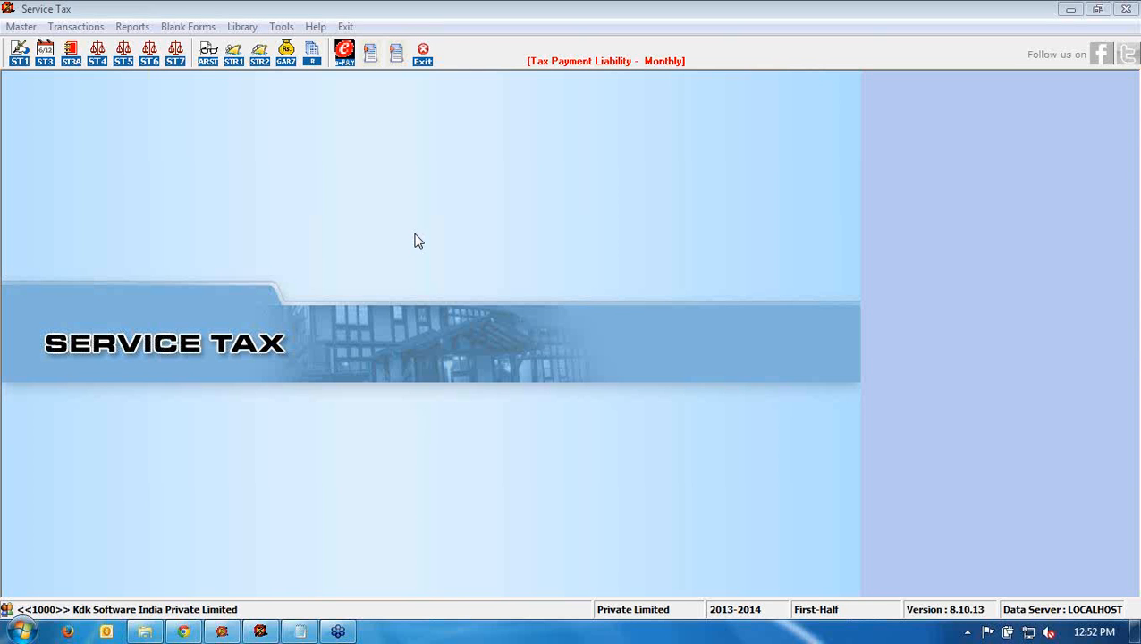
{"action": "left_click", "coordinate": [27, 27]}
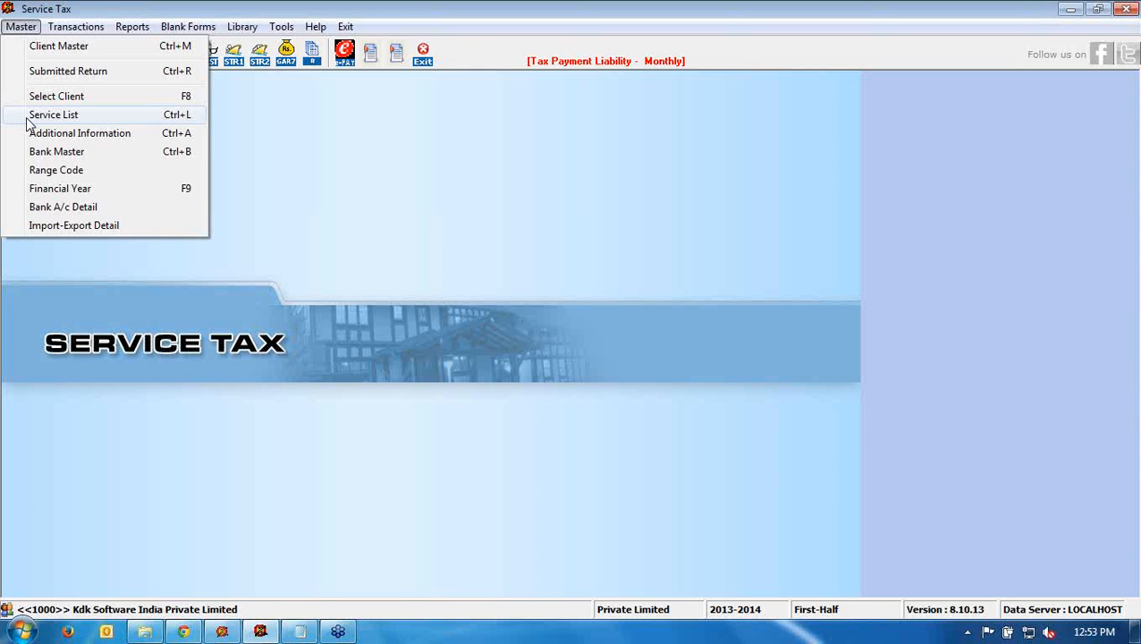
{"action": "left_click", "coordinate": [232, 175]}
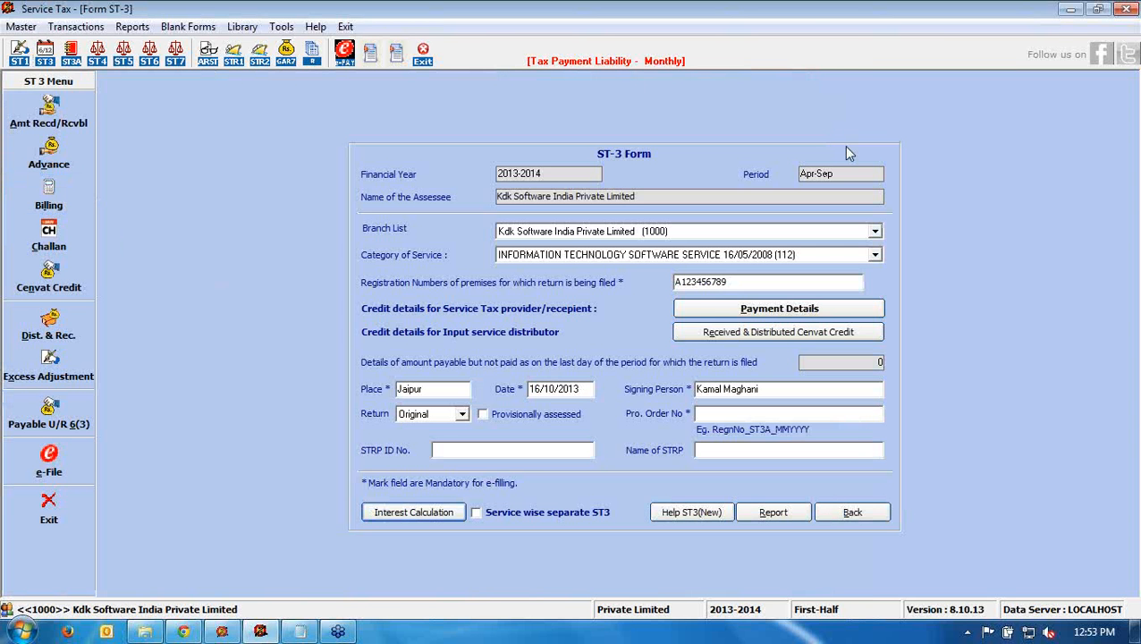
- Open the ST-3 Payment Details and the exempted services amount breakdown
{"action": "left_click", "coordinate": [707, 306]}
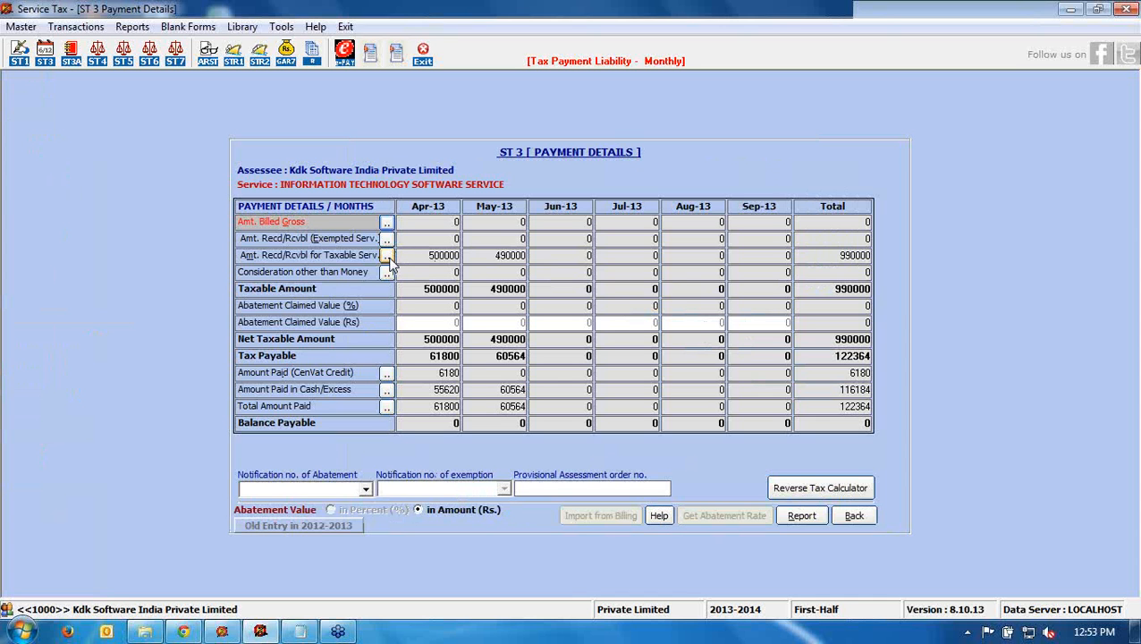
{"action": "left_click", "coordinate": [387, 257]}
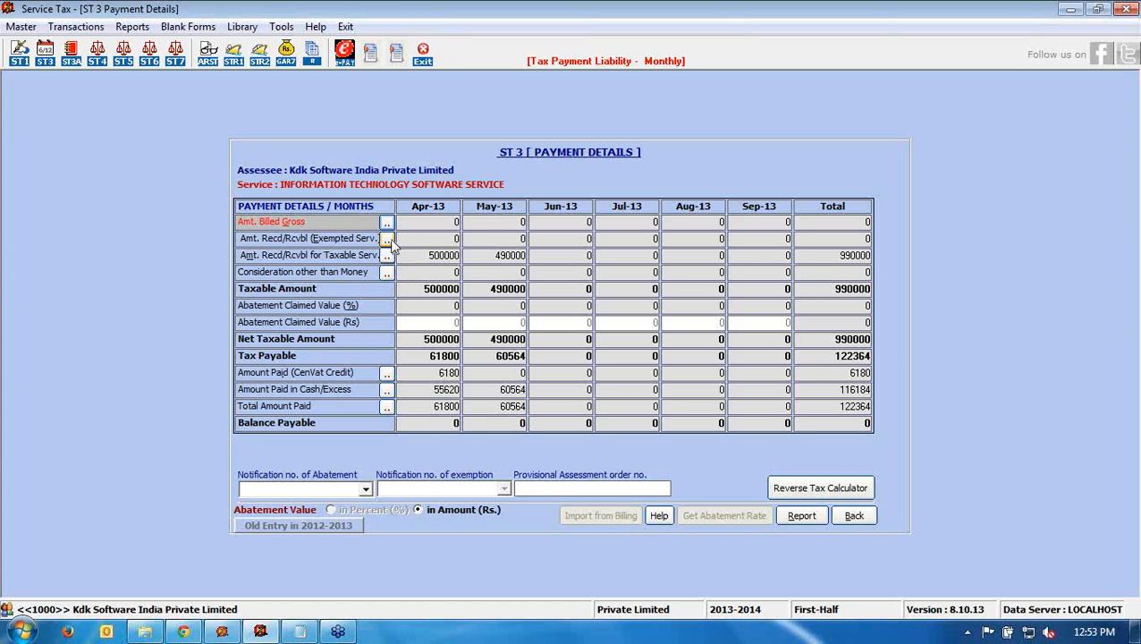
{"action": "left_click", "coordinate": [387, 240]}
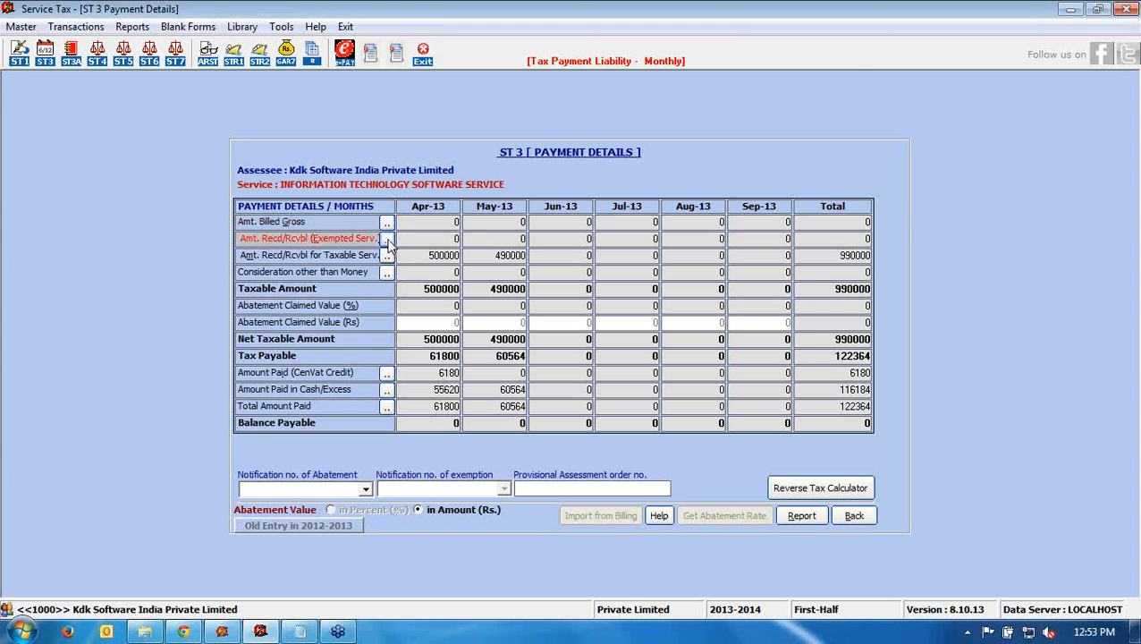
{"action": "left_click", "coordinate": [387, 241]}
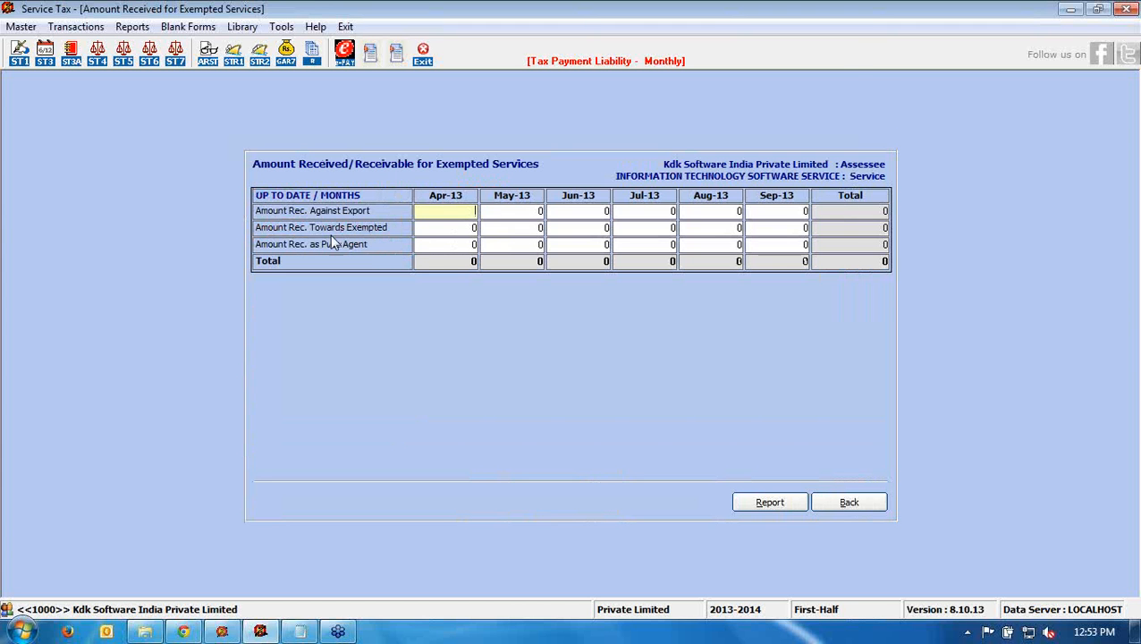
- Check the April exempted amount is 0 and go back to Payment Details
{"action": "left_click", "coordinate": [441, 228]}
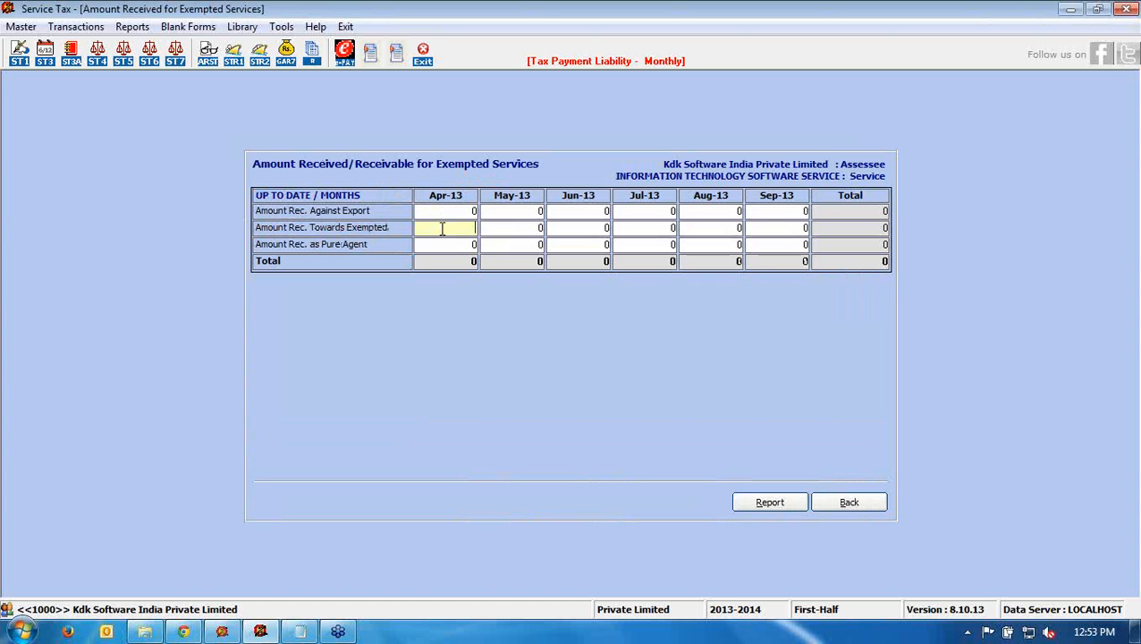
{"action": "left_click", "coordinate": [875, 503]}
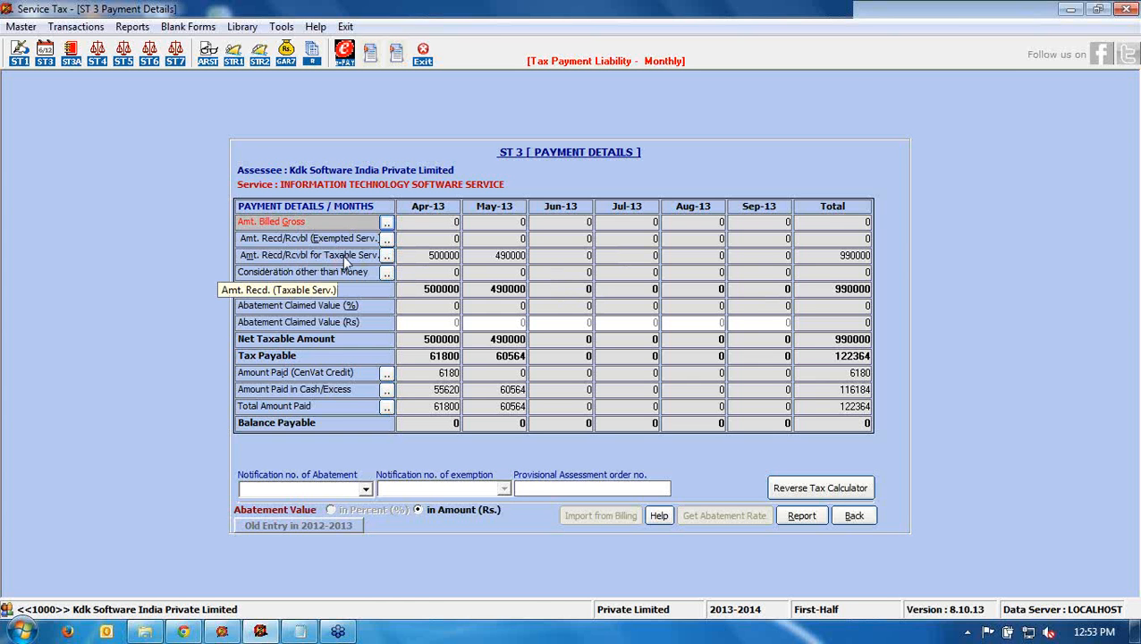
- Open the taxable services entries and inspect May's abatement rate, abatement amount and net taxable value
{"action": "left_click", "coordinate": [388, 257]}
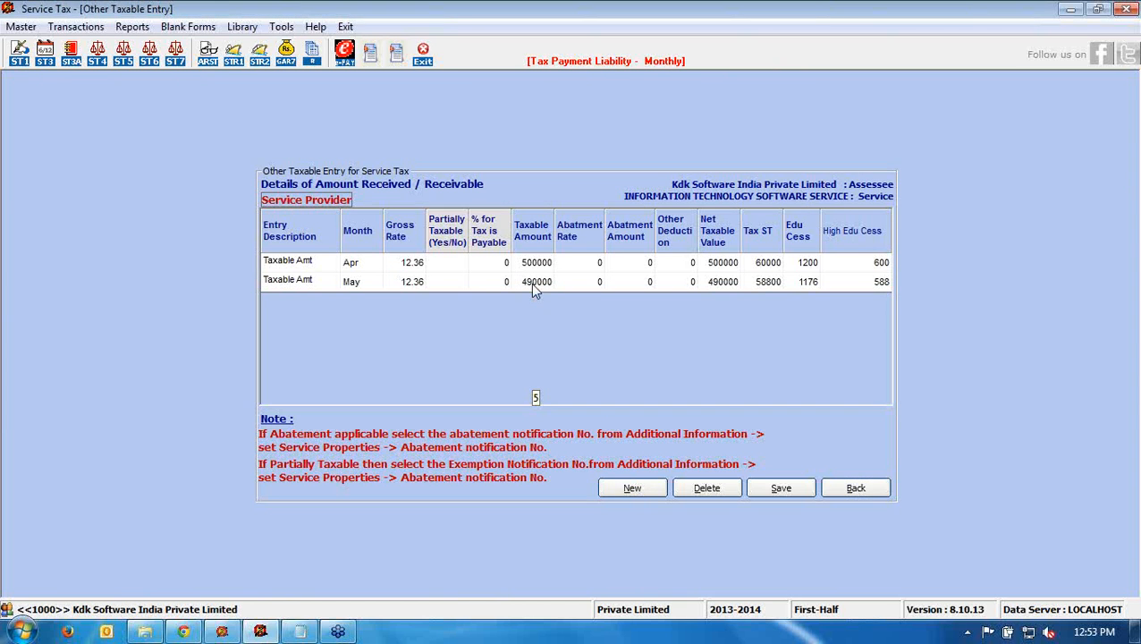
{"action": "left_click", "coordinate": [587, 283]}
{"action": "left_click", "coordinate": [627, 284]}
{"action": "left_click", "coordinate": [716, 283]}
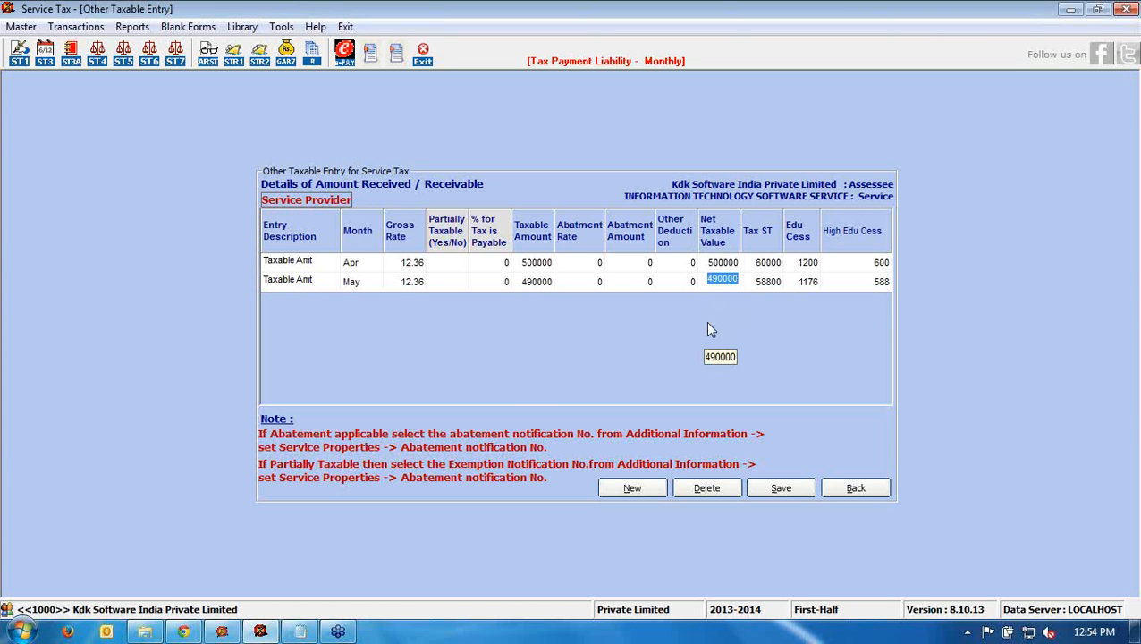
{"action": "left_click", "coordinate": [856, 489]}
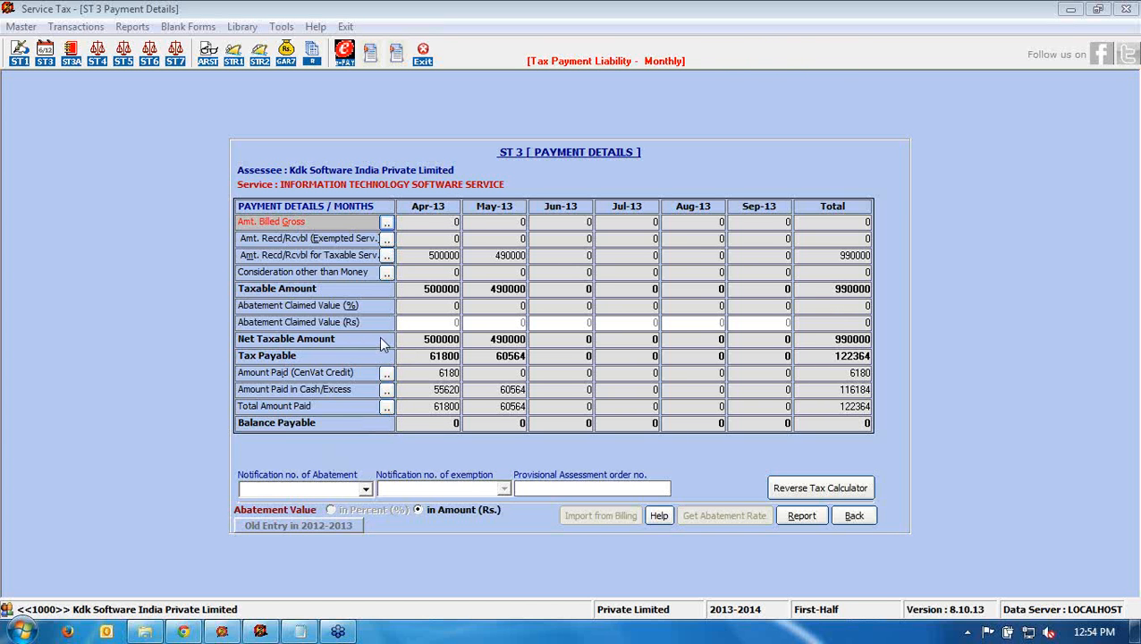
- Reopen the taxable entries, leave May's category as Taxable Amt, and close back to Payment Details
{"action": "left_click", "coordinate": [521, 305]}
{"action": "left_click", "coordinate": [386, 255]}
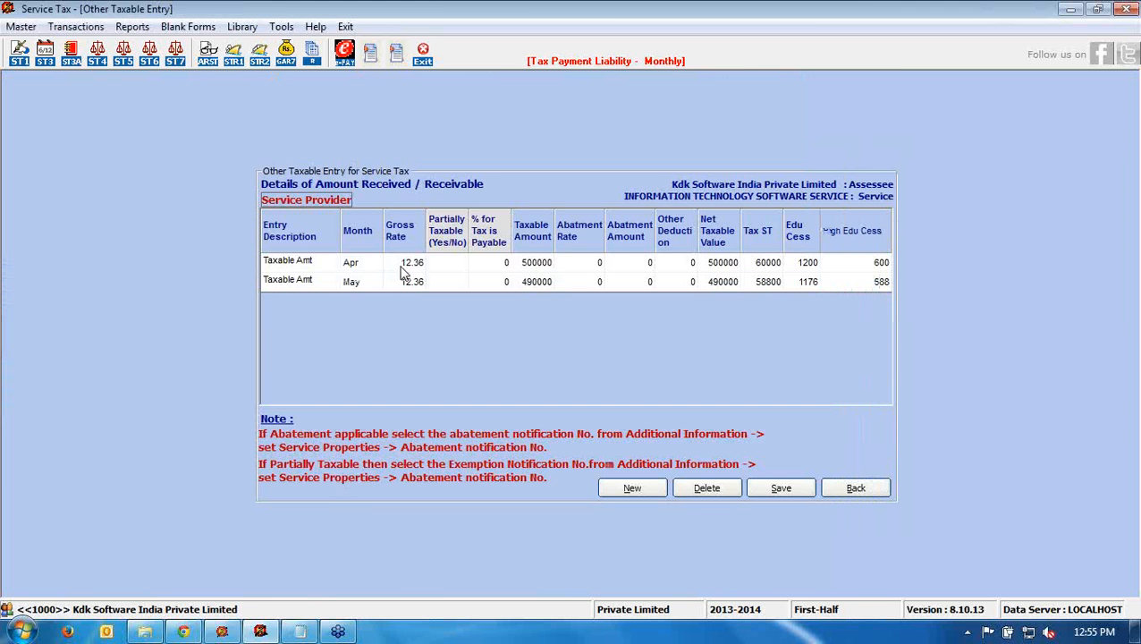
{"action": "left_click", "coordinate": [334, 284]}
{"action": "left_click", "coordinate": [332, 282]}
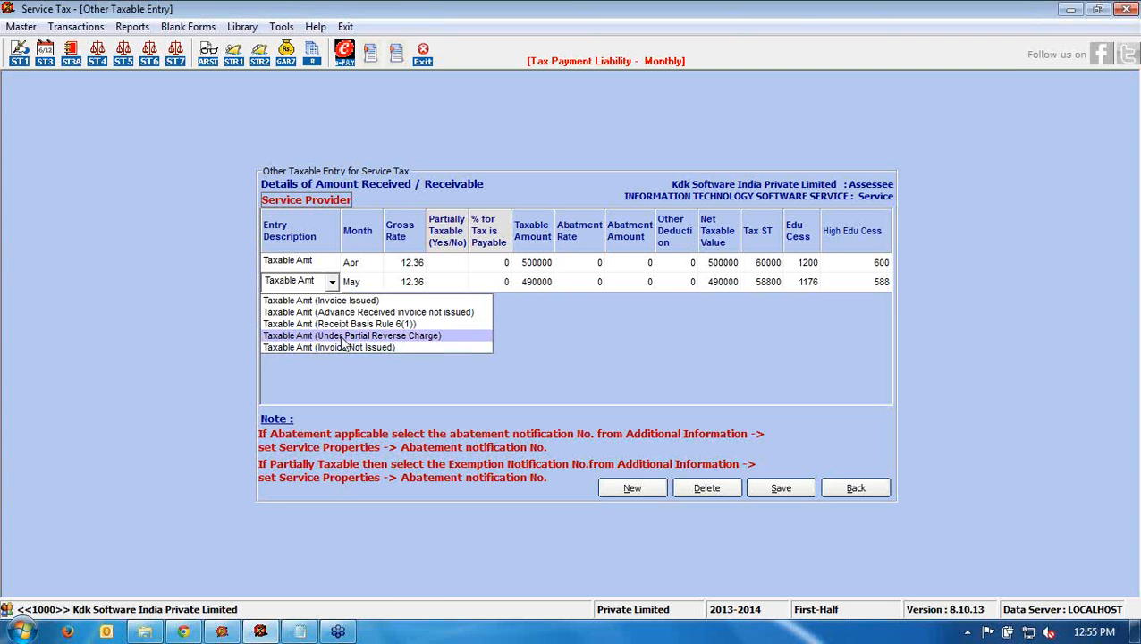
{"action": "left_click", "coordinate": [127, 346]}
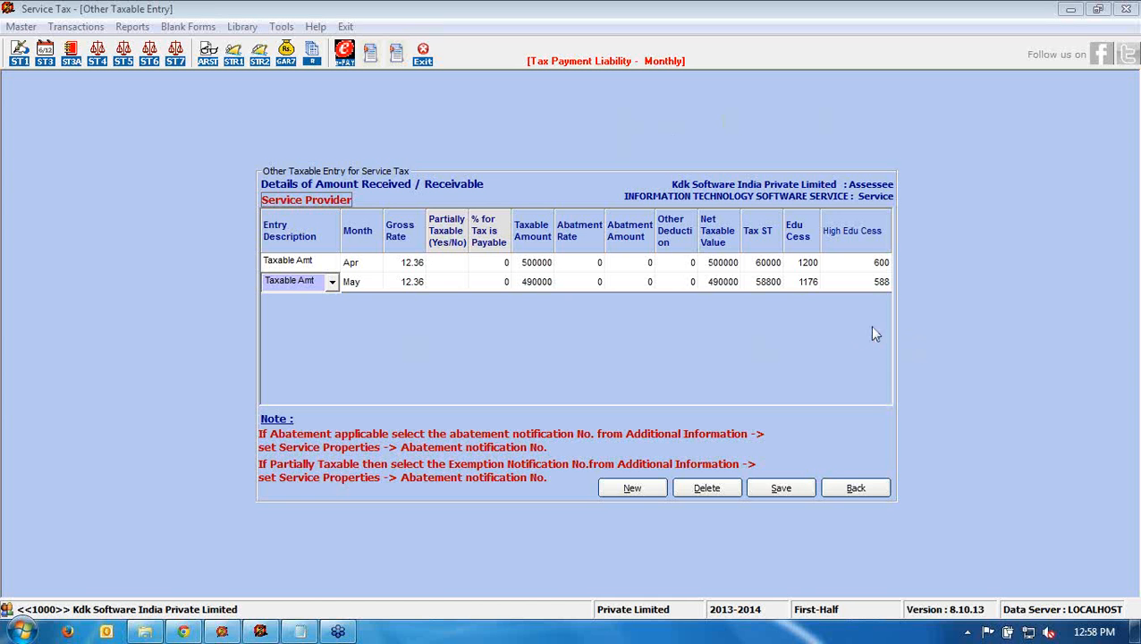
{"action": "left_click", "coordinate": [849, 495]}
{"action": "left_click", "coordinate": [851, 491]}
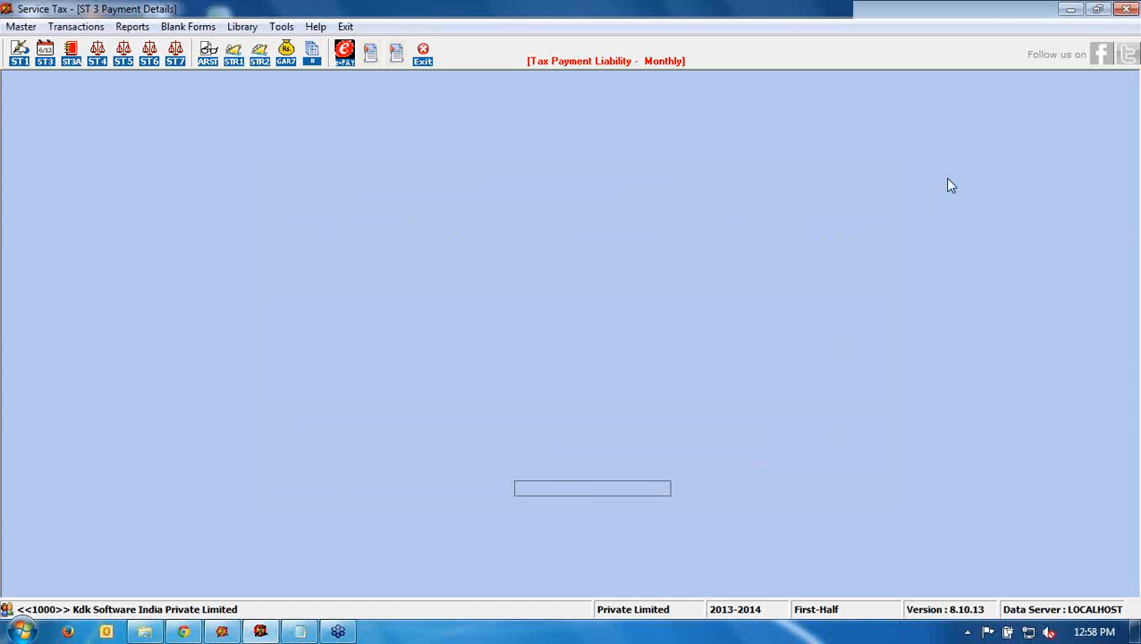